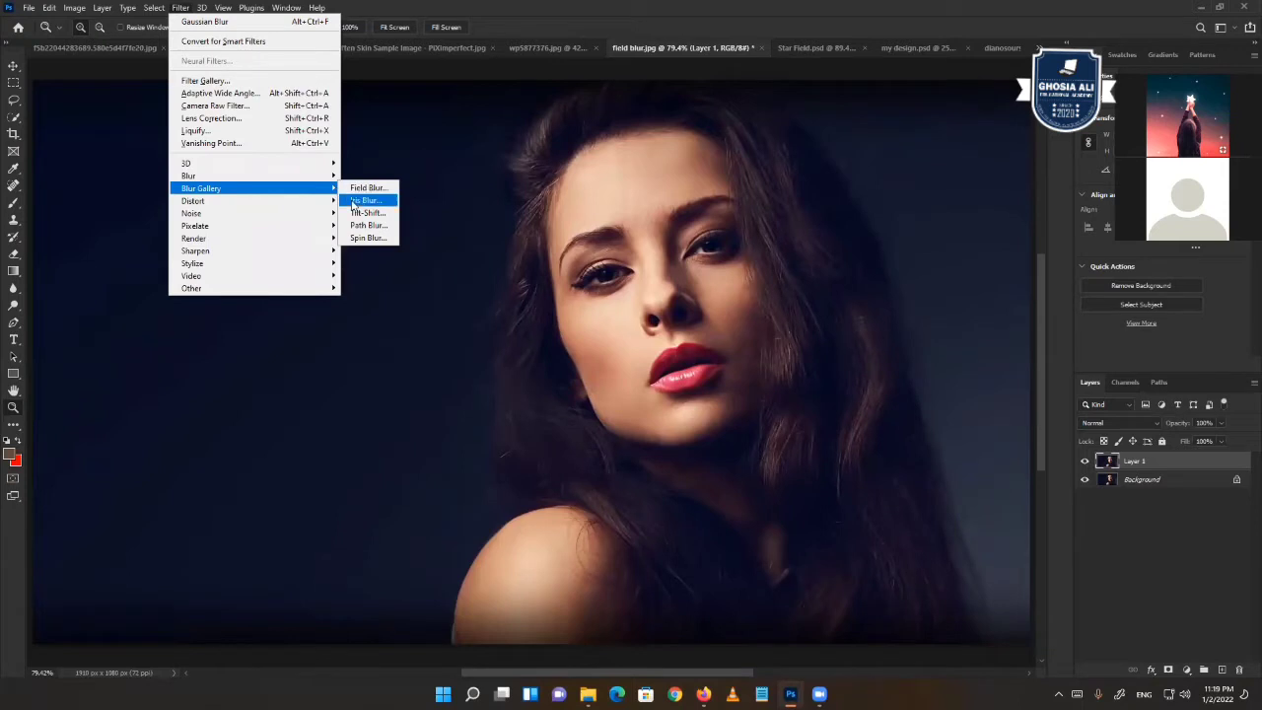
# - Try to apply the Iris Blur filter to Layer 1 of the portrait
pyautogui.click(365, 200)
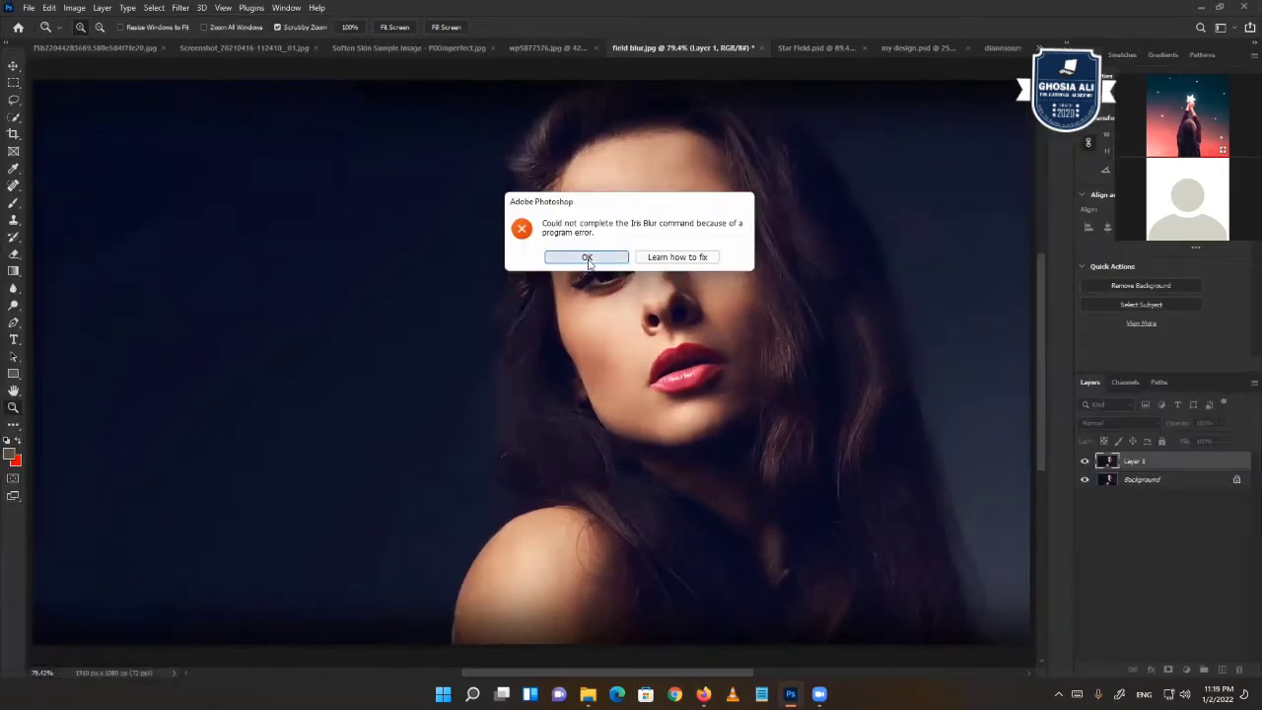
pyautogui.click(587, 258)
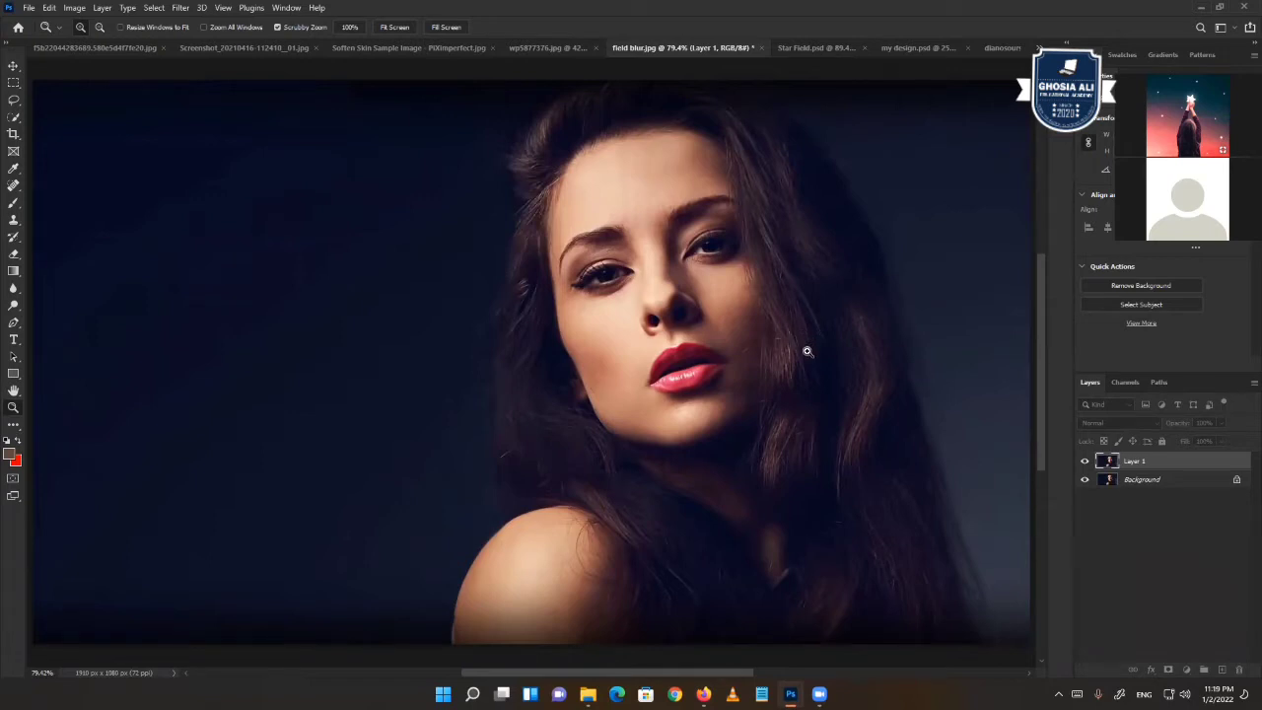
# - Switch to Star Field.psd and hide Layer 11, Layer 10 and Layer 9
pyautogui.click(779, 59)
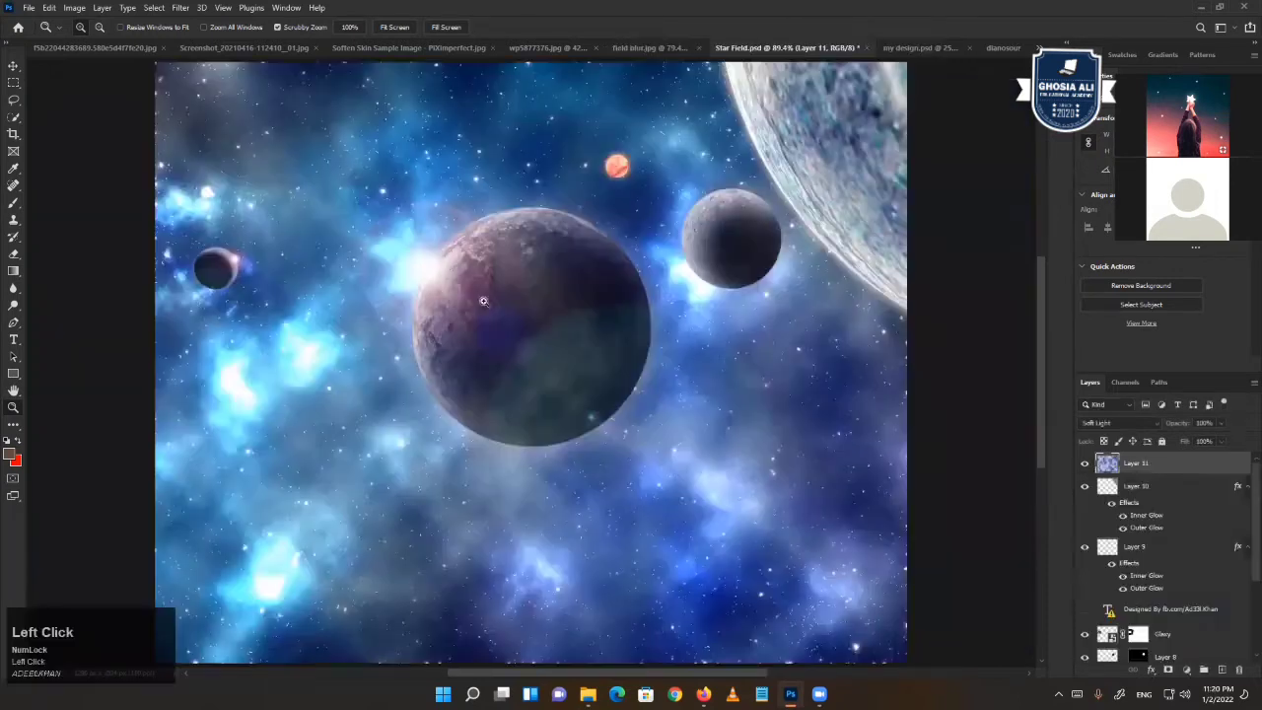
pyautogui.click(14, 65)
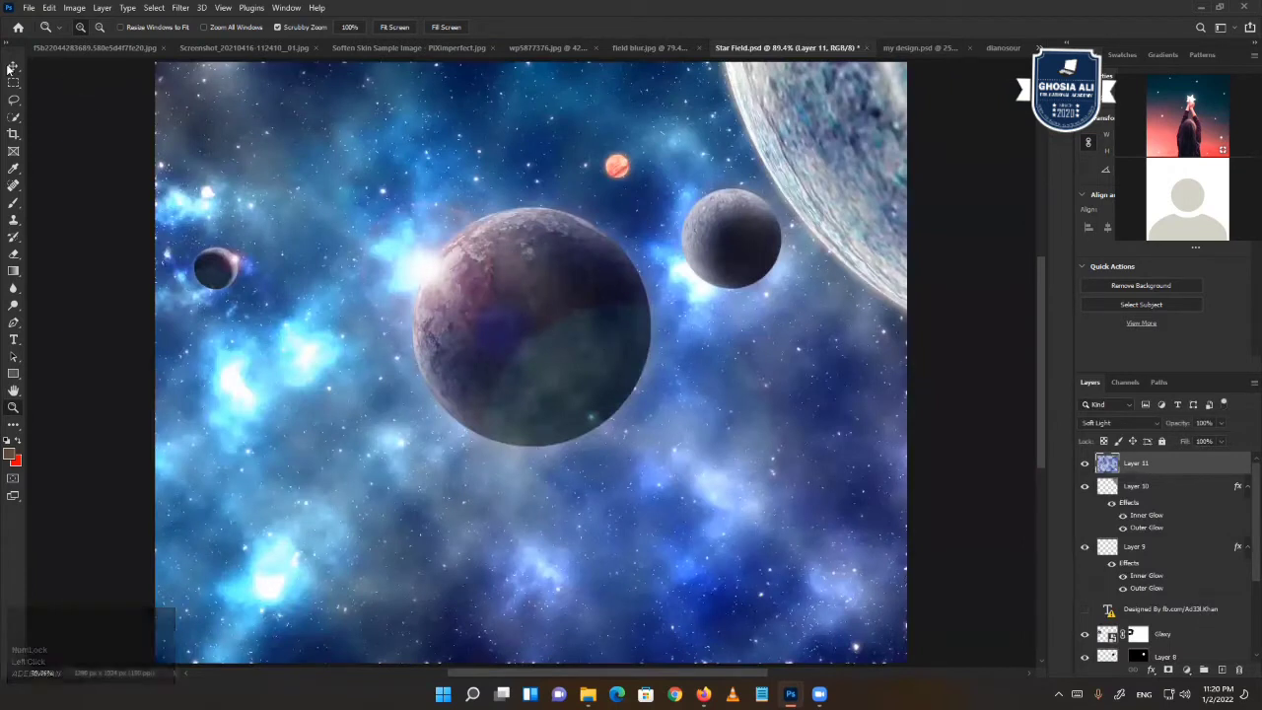
pyautogui.click(1086, 468)
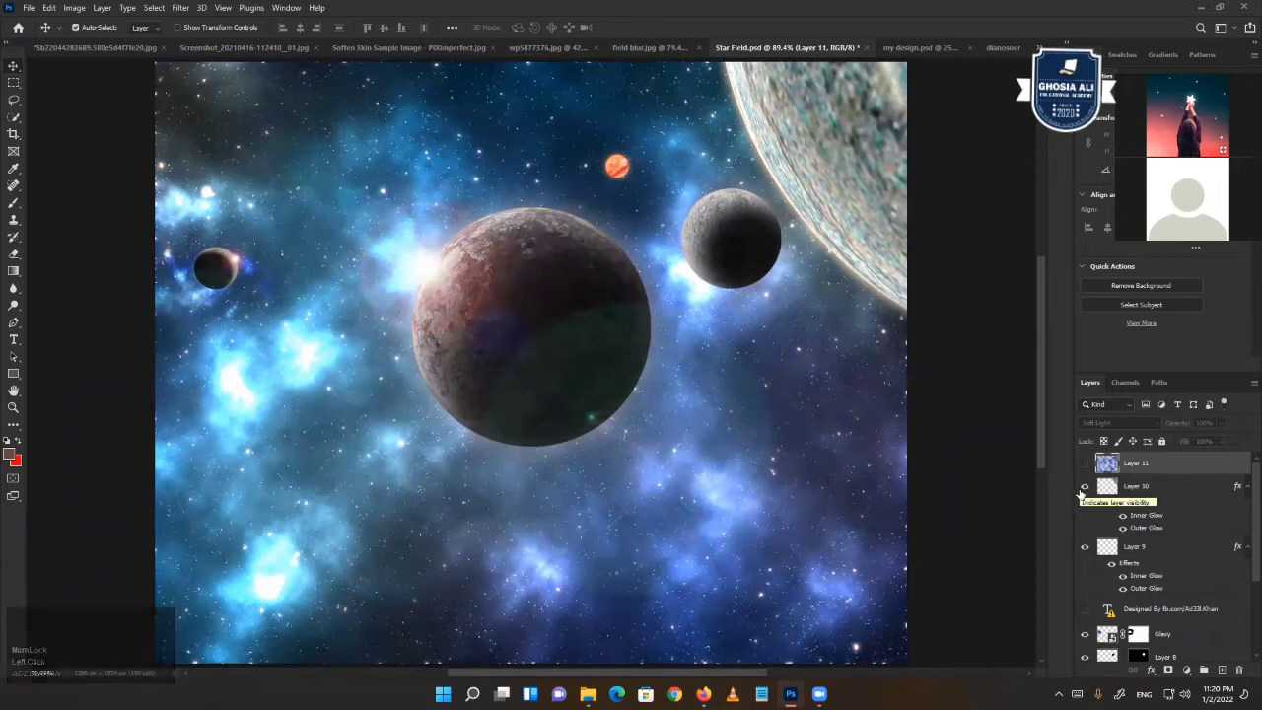
pyautogui.click(1085, 486)
pyautogui.click(1084, 492)
pyautogui.click(1083, 493)
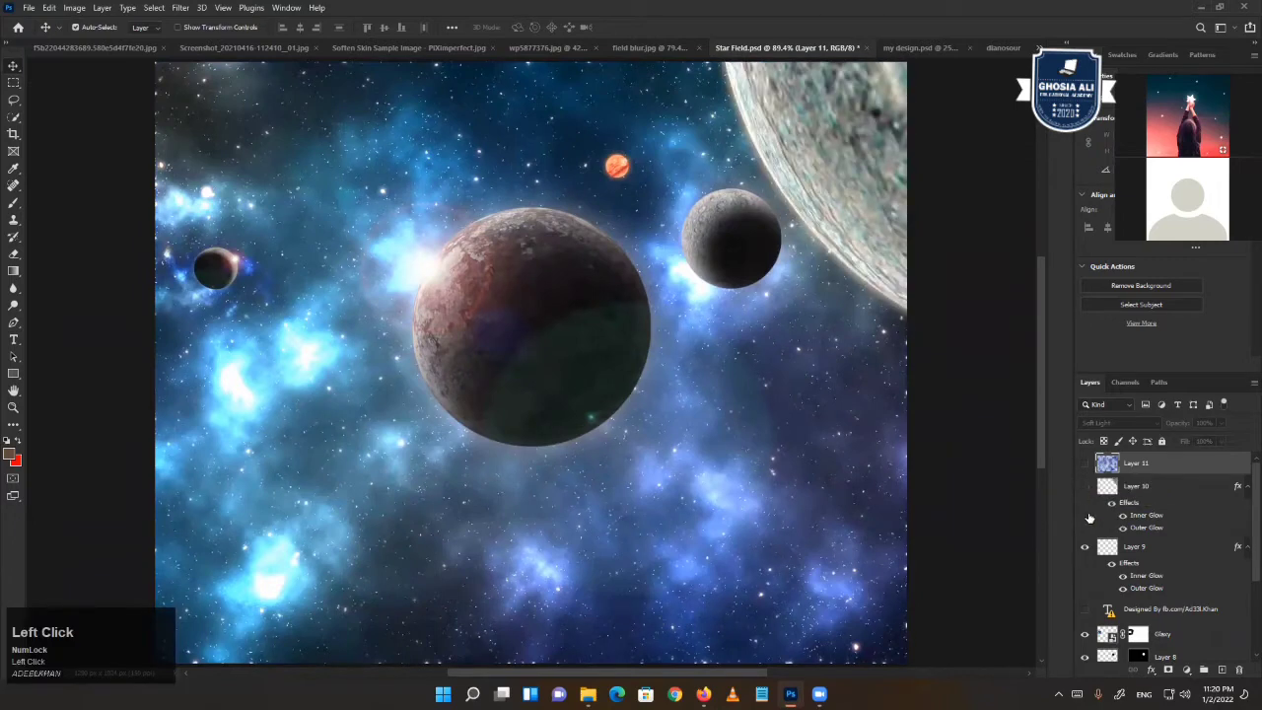
pyautogui.click(1084, 549)
pyautogui.click(1084, 550)
pyautogui.click(1084, 549)
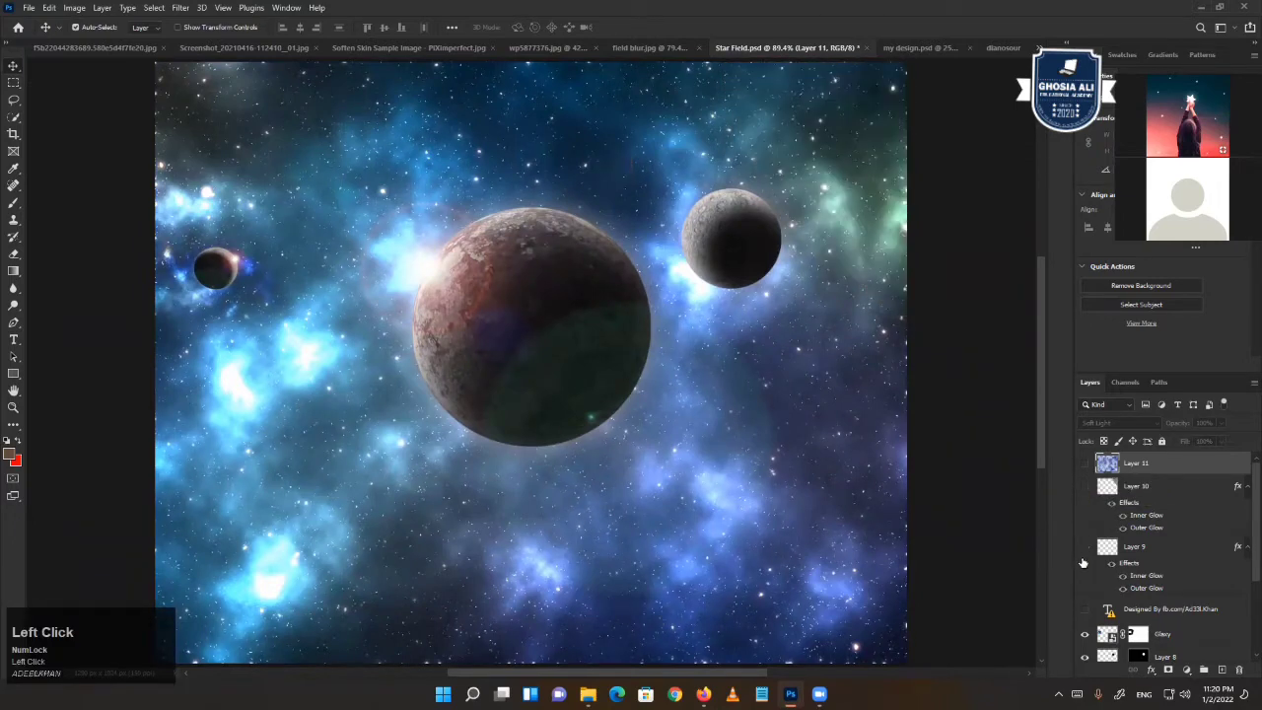
# - Hide Layer 8 and Layer 7, the shading and surface of the small grey planet
pyautogui.scroll(-2, 1109, 559)
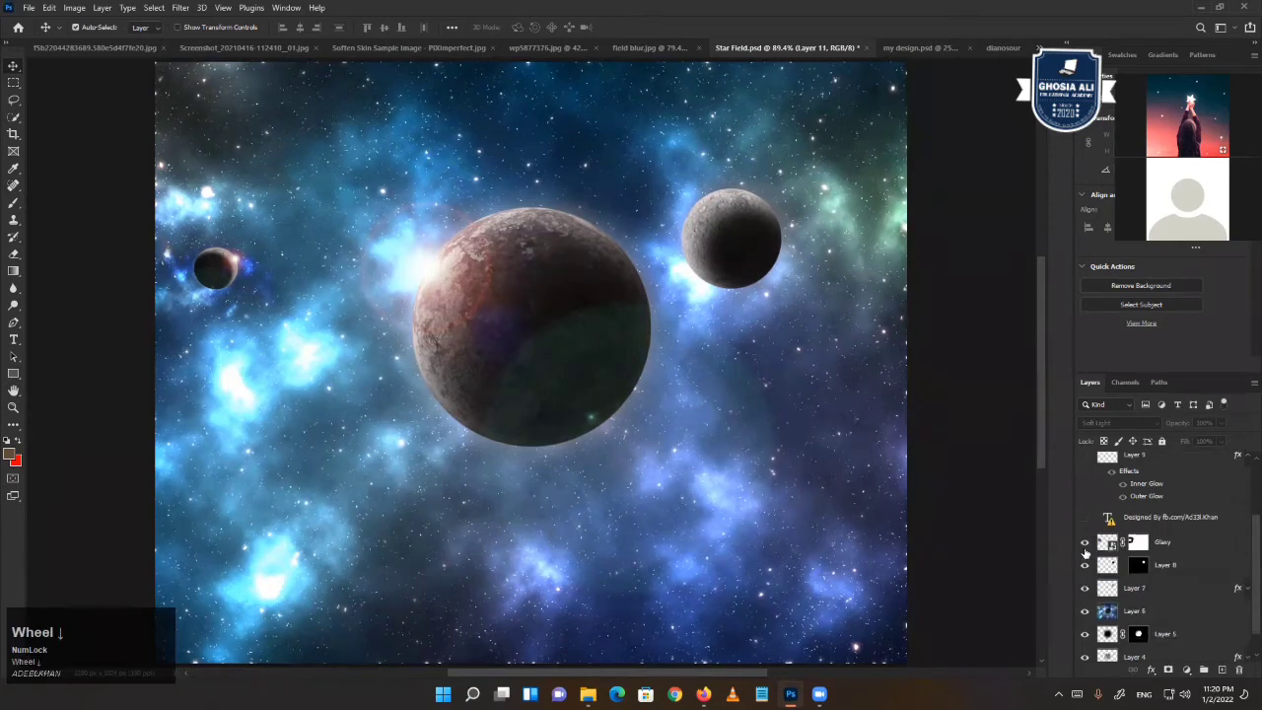
pyautogui.click(1086, 548)
pyautogui.click(1085, 551)
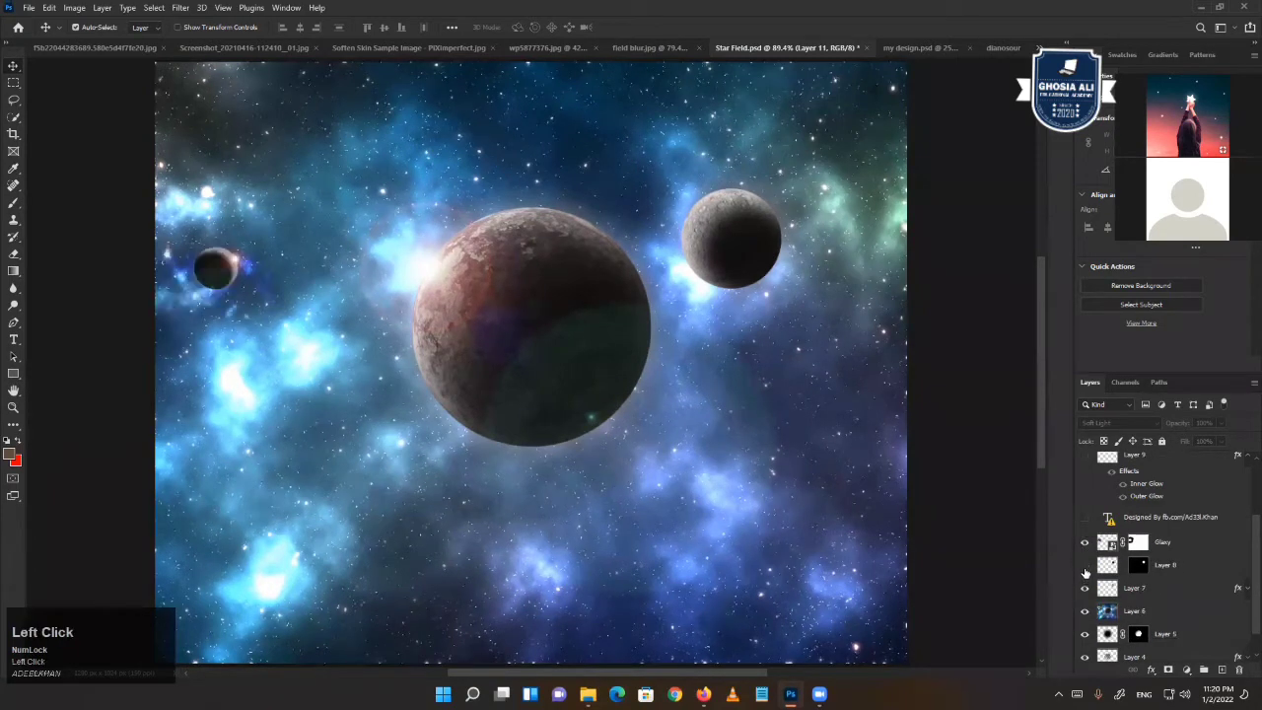
pyautogui.click(1085, 568)
pyautogui.click(1085, 570)
pyautogui.click(1086, 571)
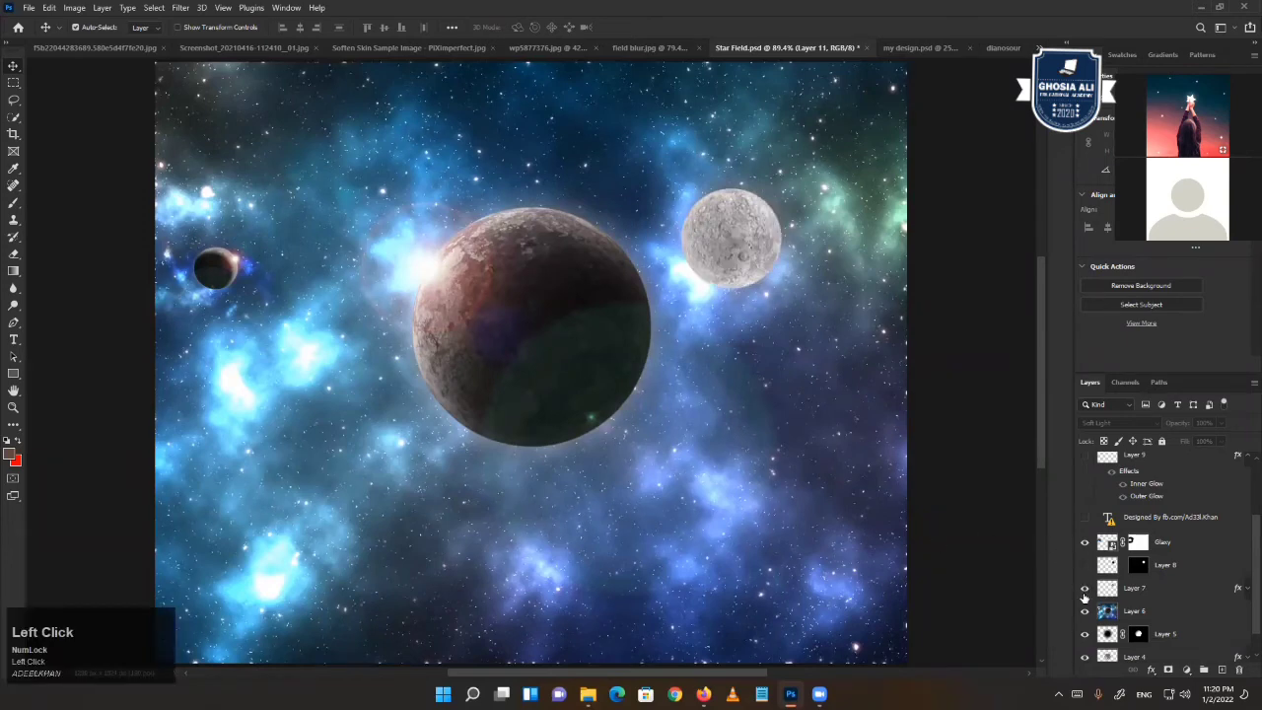
pyautogui.click(1085, 589)
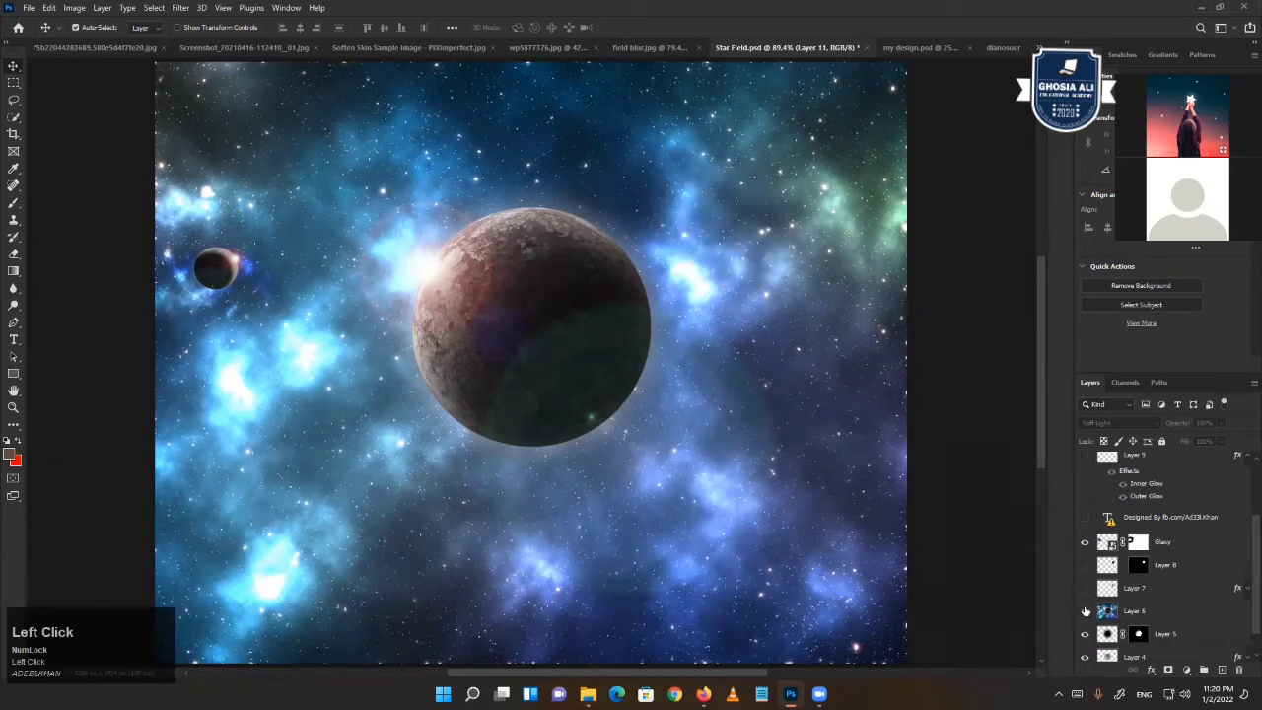
# - Hide Layer 6, show the Layer 3 star background, and toggle the Layer 5 planet shading off and on
pyautogui.scroll(-1, 1085, 606)
pyautogui.click(1086, 582)
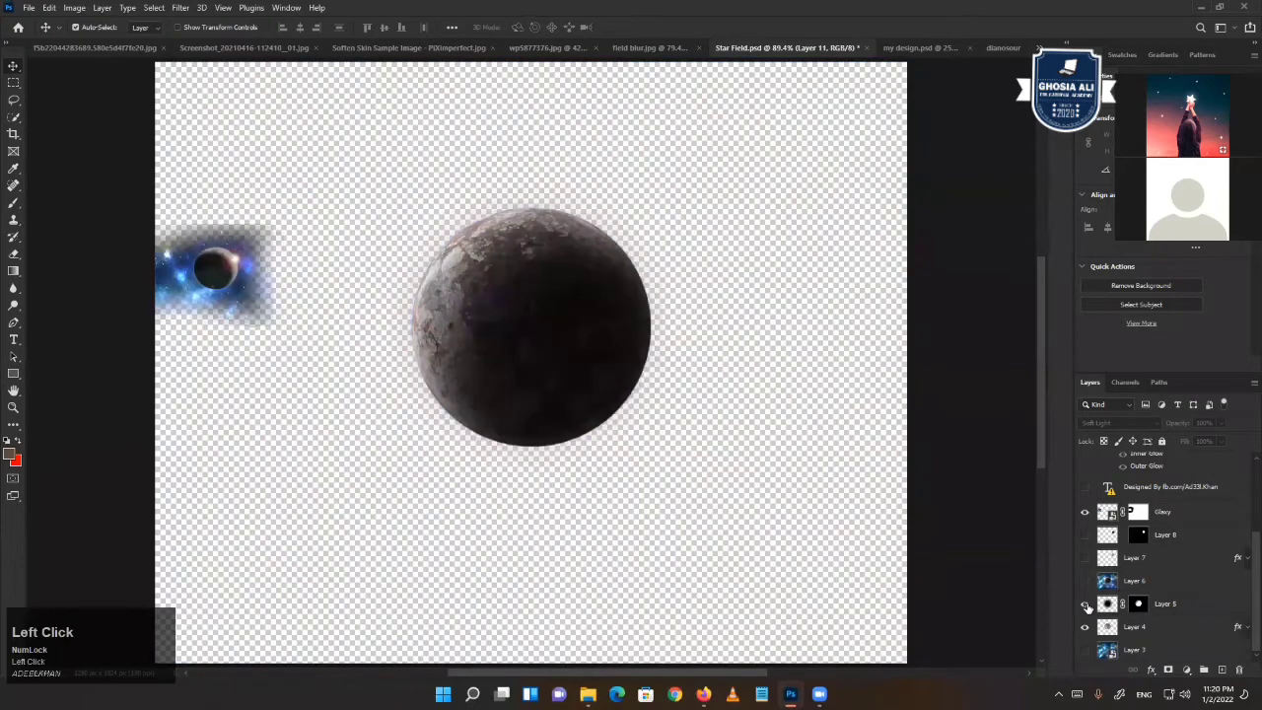
pyautogui.click(1085, 604)
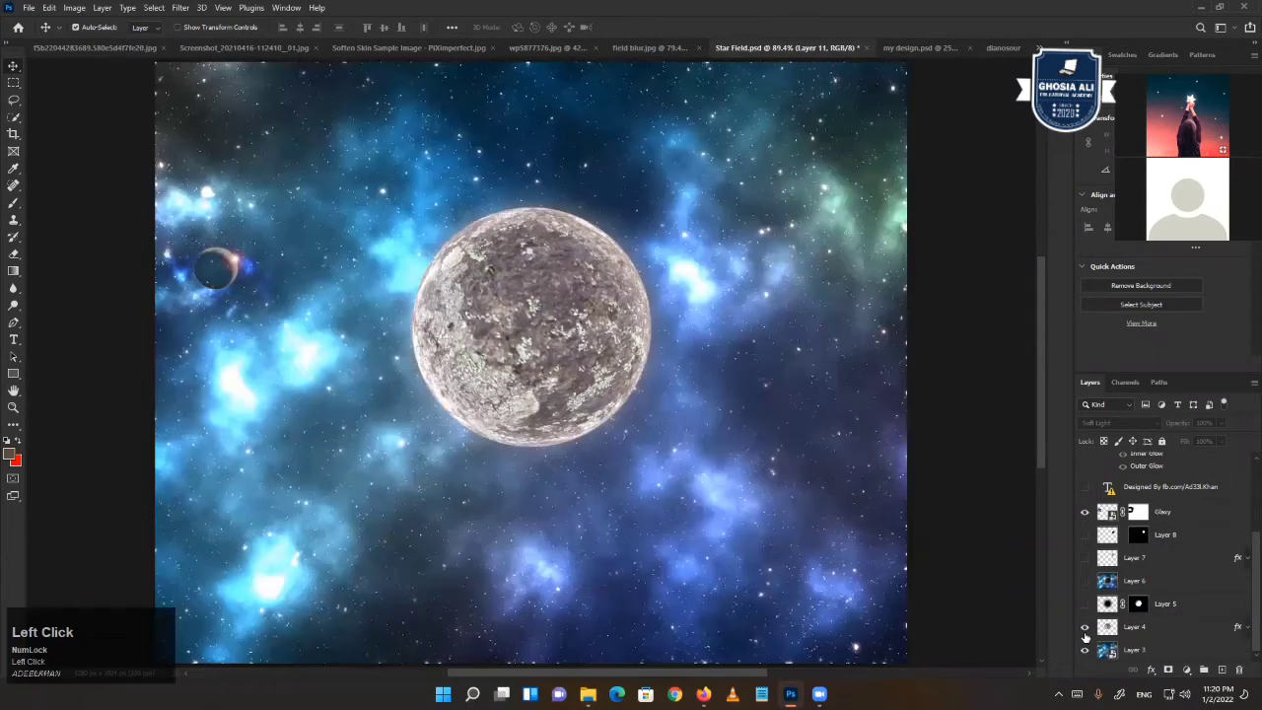
pyautogui.click(1085, 649)
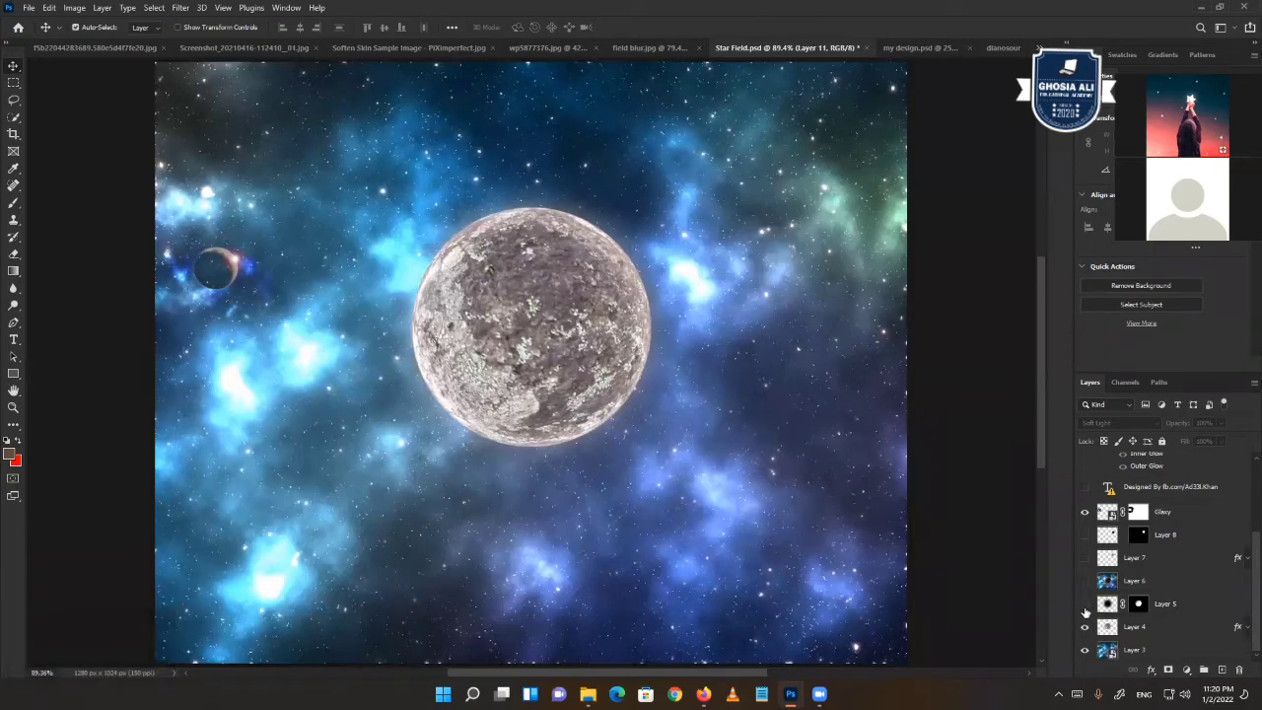
pyautogui.click(1085, 604)
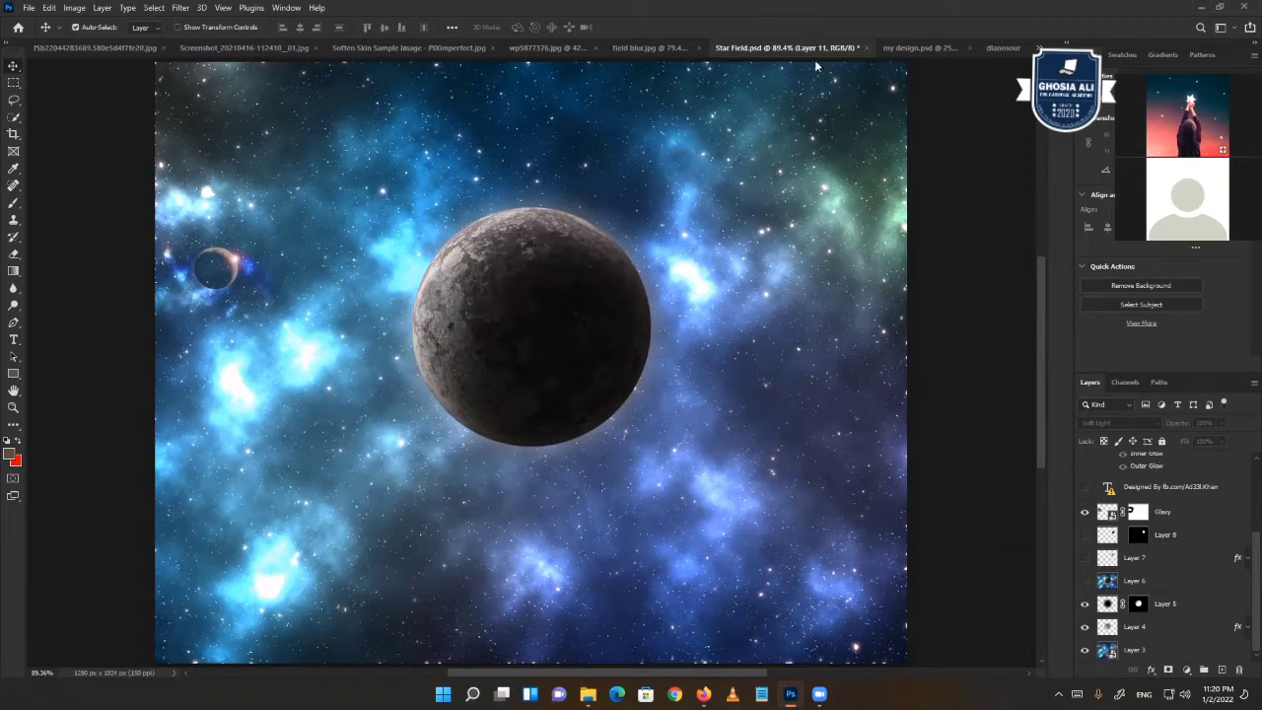
# - Switch to my design.psd and fit the magazine cover on screen
pyautogui.click(921, 50)
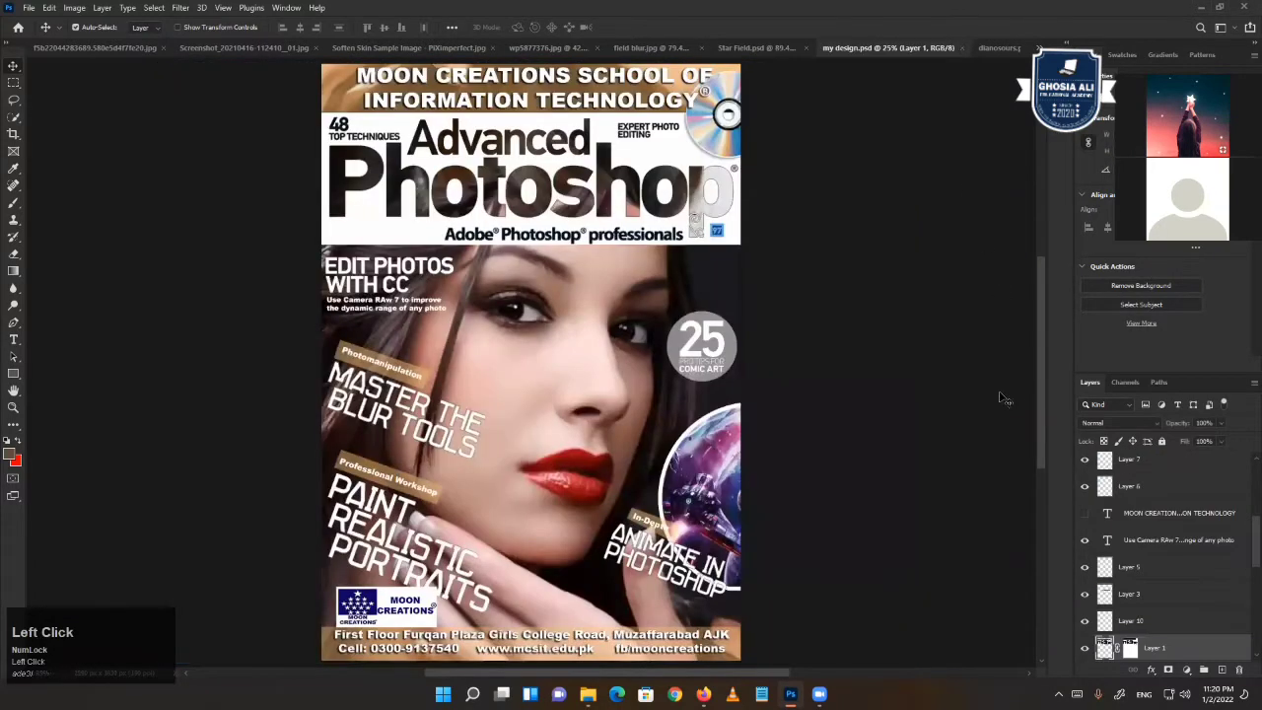
pyautogui.click(12, 408)
pyautogui.rightClick(462, 381)
pyautogui.click(488, 387)
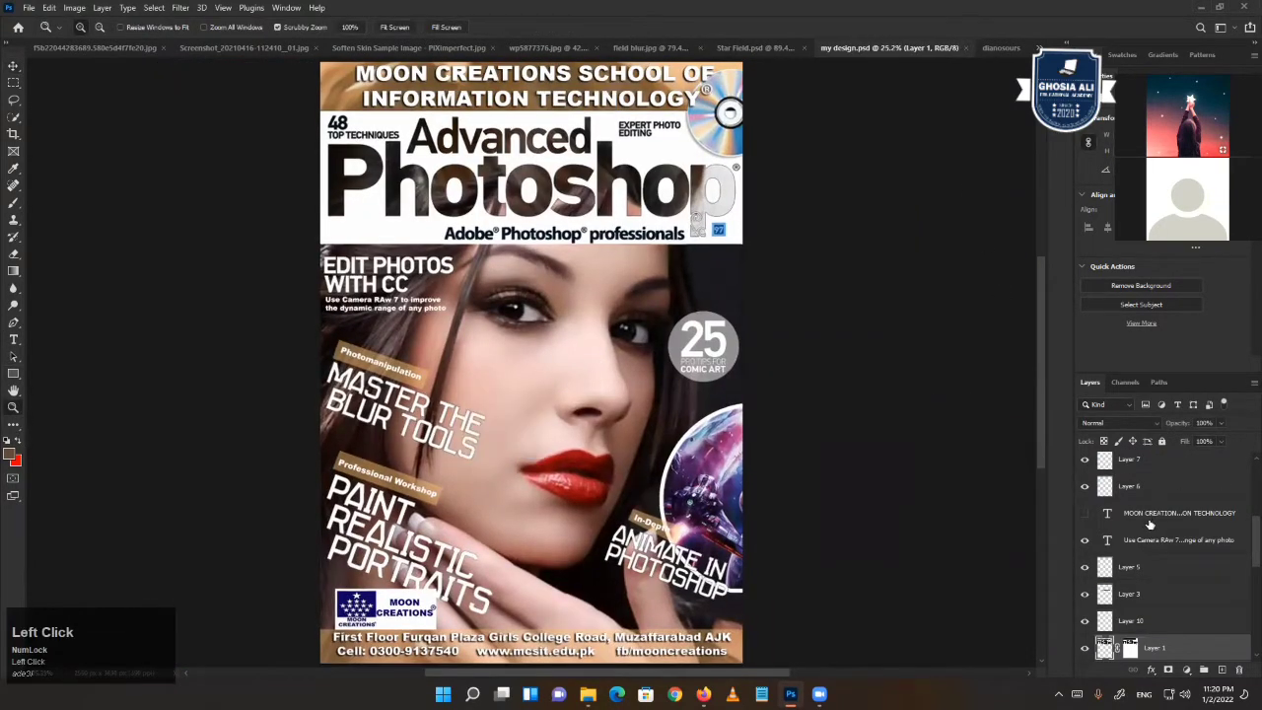
# - Review the cover's layer stack, toggling the topmost layer with the header and footer text off and on
pyautogui.scroll(5, 1216, 483)
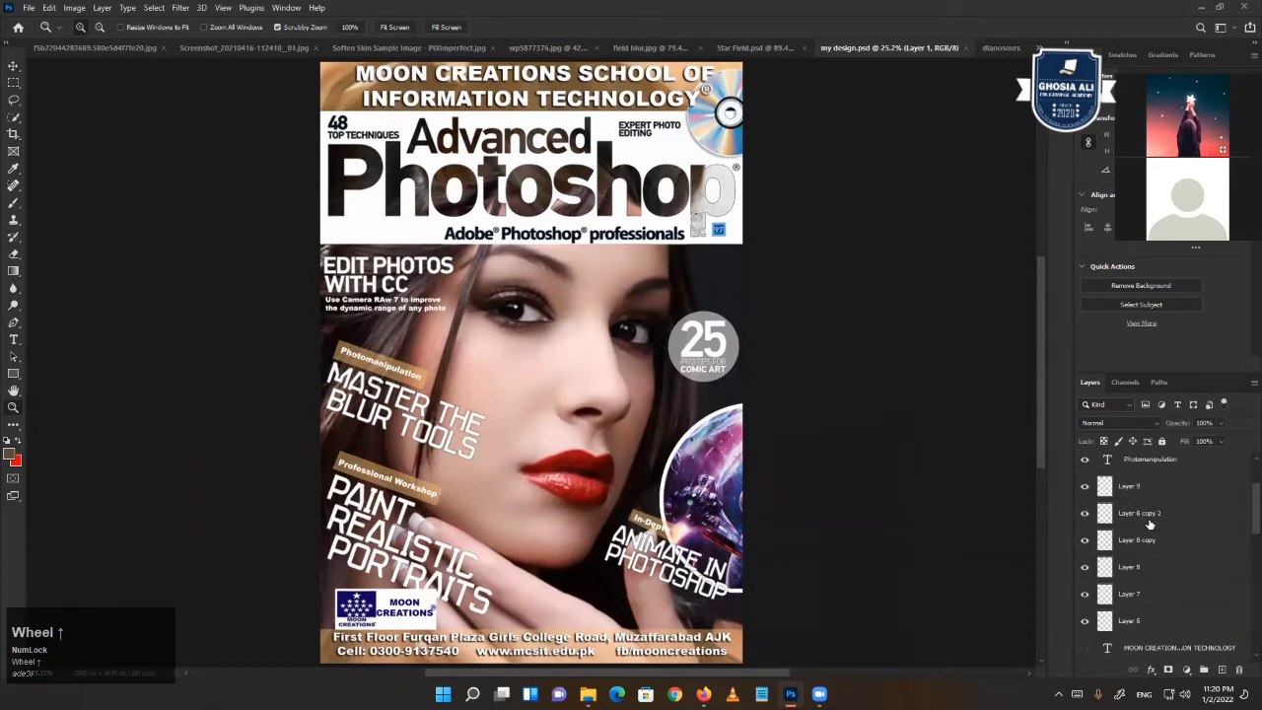
pyautogui.click(1109, 143)
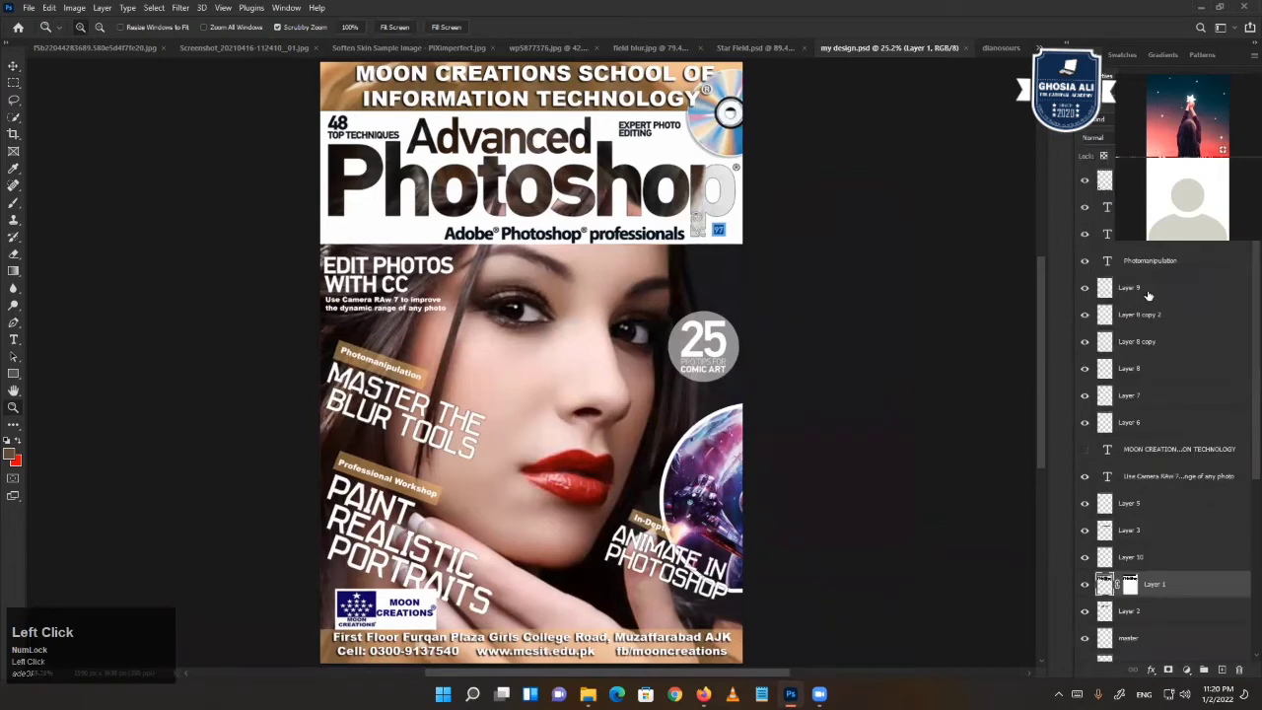
pyautogui.scroll(1, 1148, 291)
pyautogui.click(1084, 182)
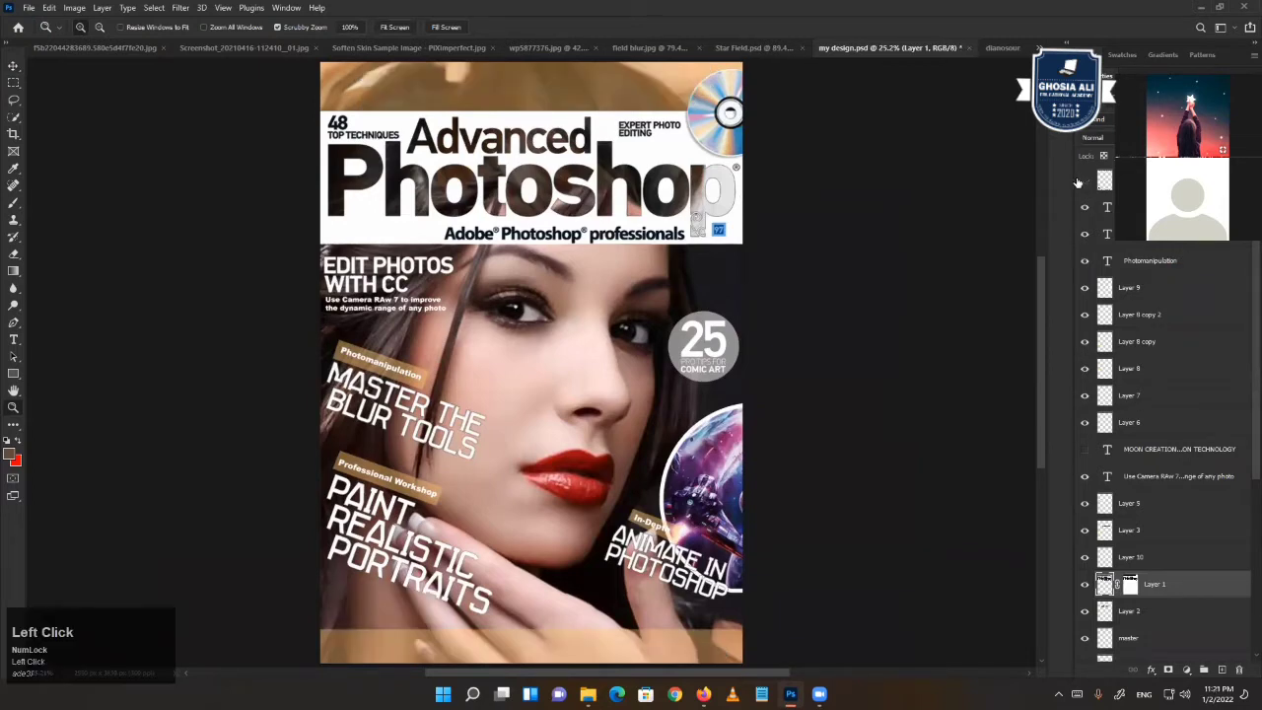
pyautogui.click(1084, 181)
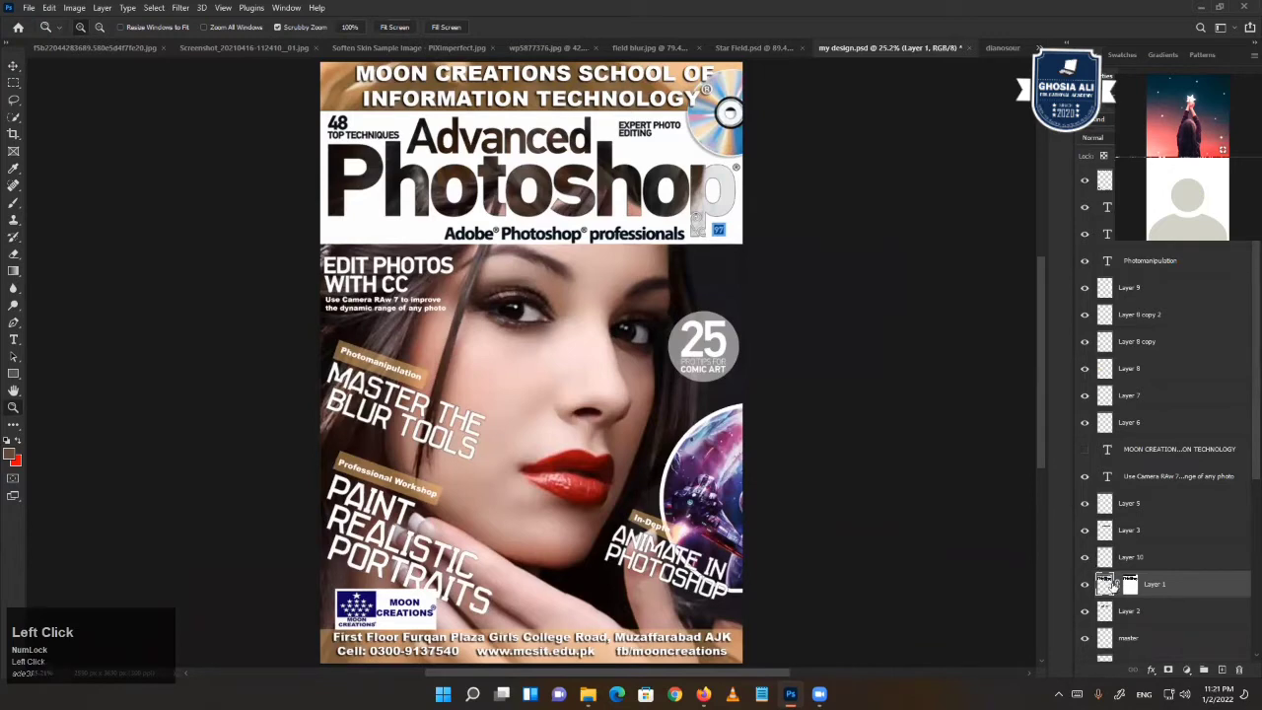
pyautogui.scroll(-4, 1108, 583)
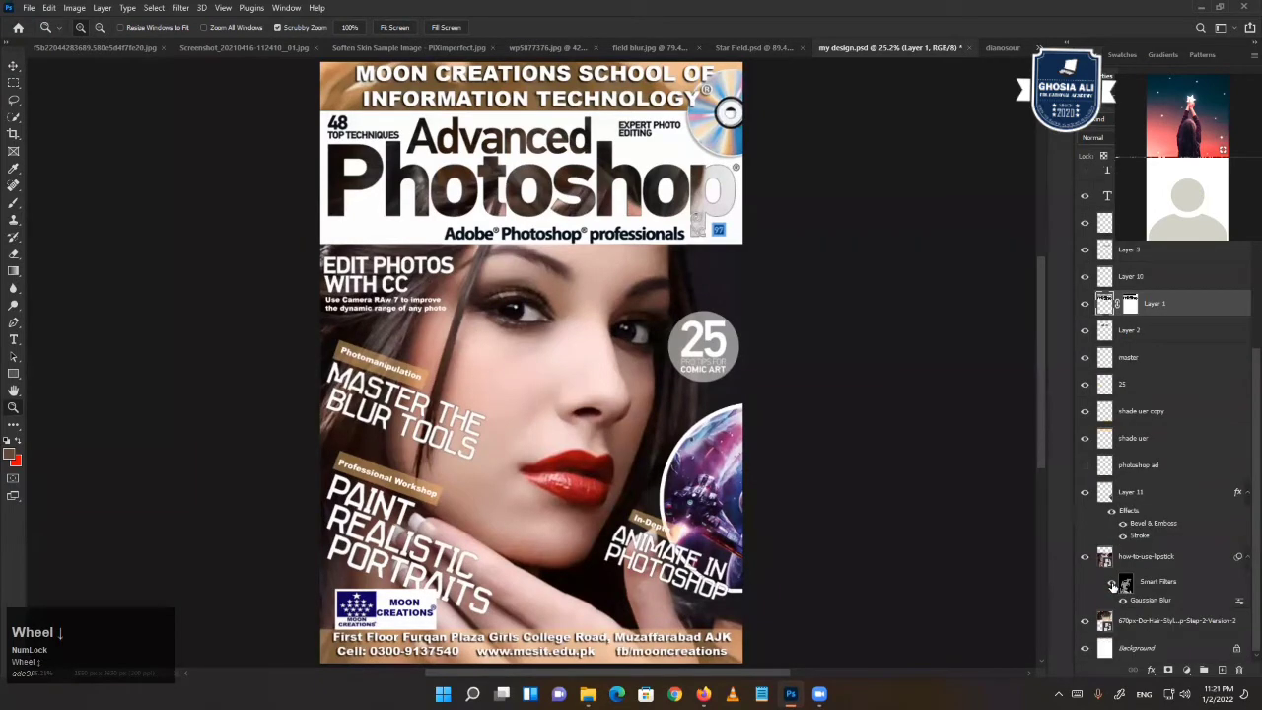
# - Close my design.psd and switch to dianosours.psd, fitting the whole image on screen
pyautogui.click(1113, 586)
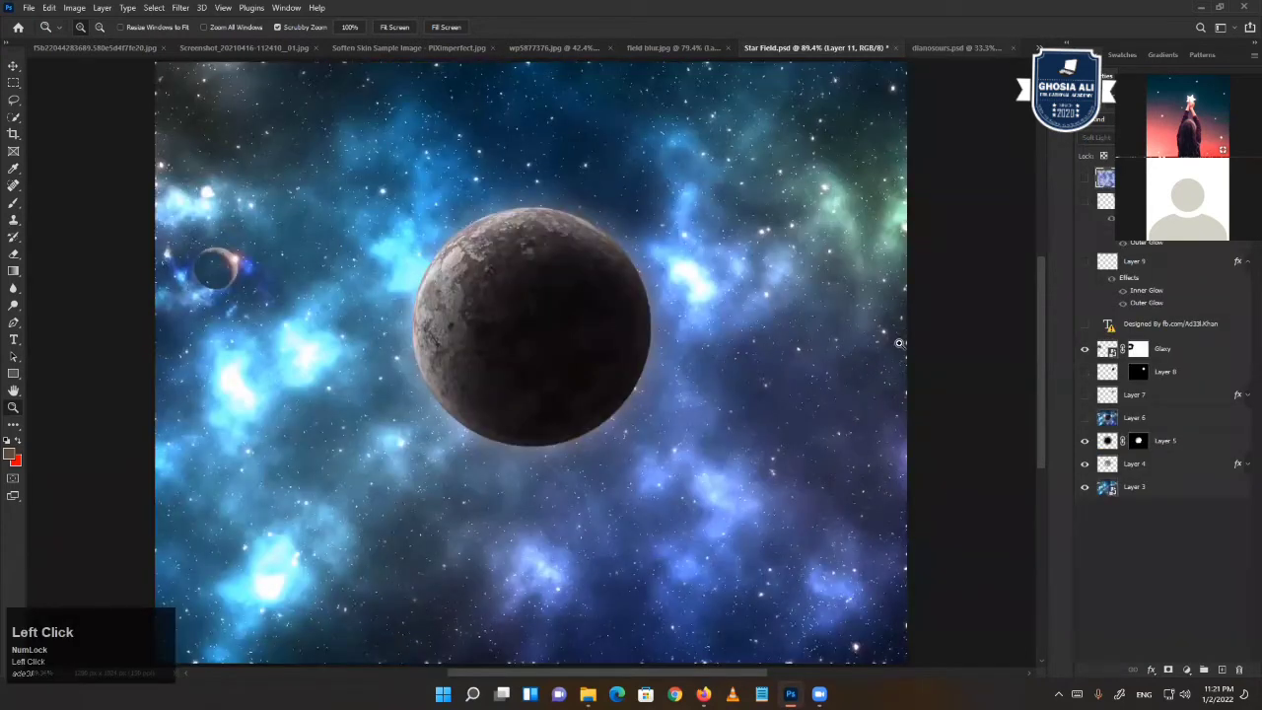
pyautogui.hotkey('ctrl', 'Tab')
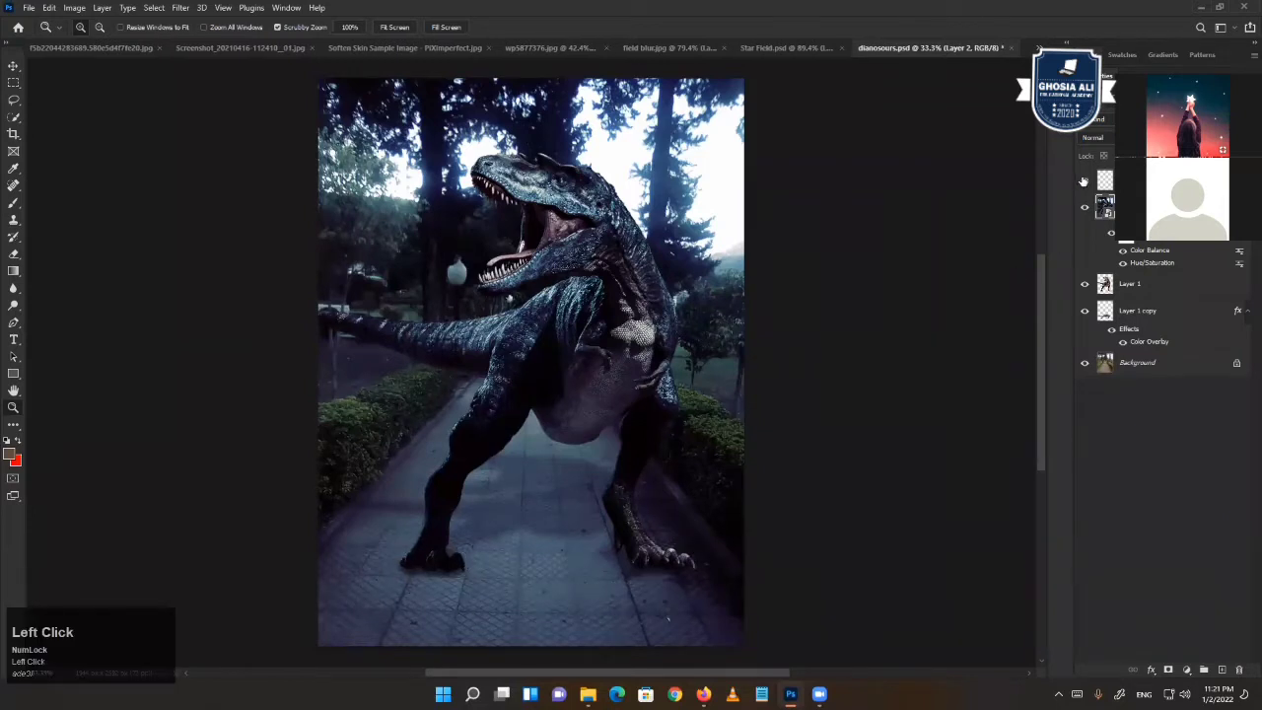
pyautogui.click(797, 339)
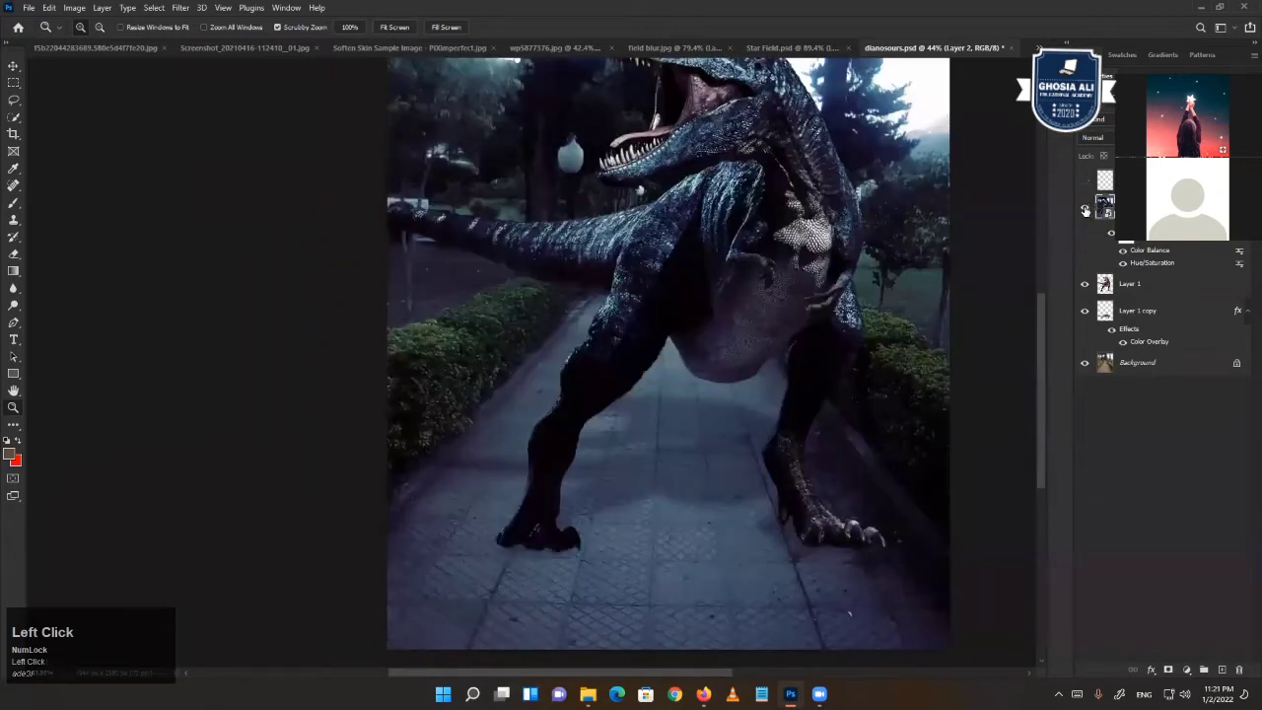
pyautogui.hotkey('ctrl', '0')
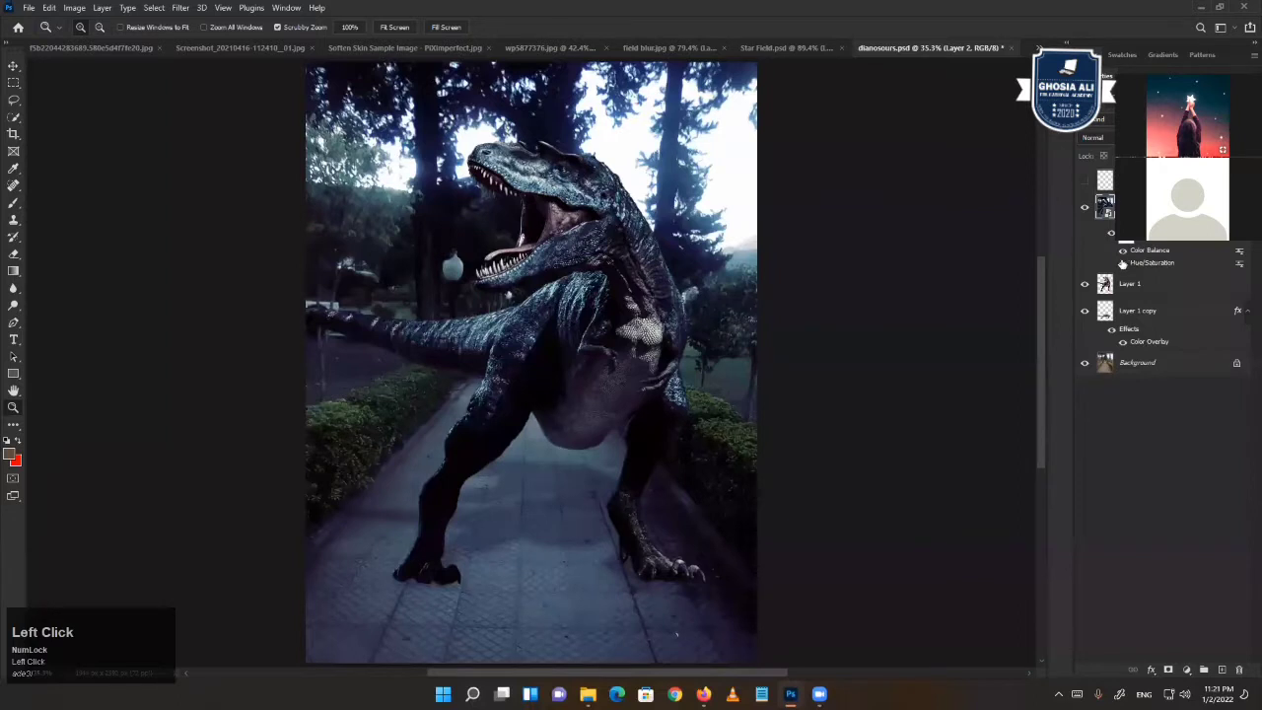
# - Turn off the Hue/Saturation and Color Balance smart filters on Layer 2
pyautogui.click(1123, 262)
pyautogui.click(1122, 263)
pyautogui.click(1124, 264)
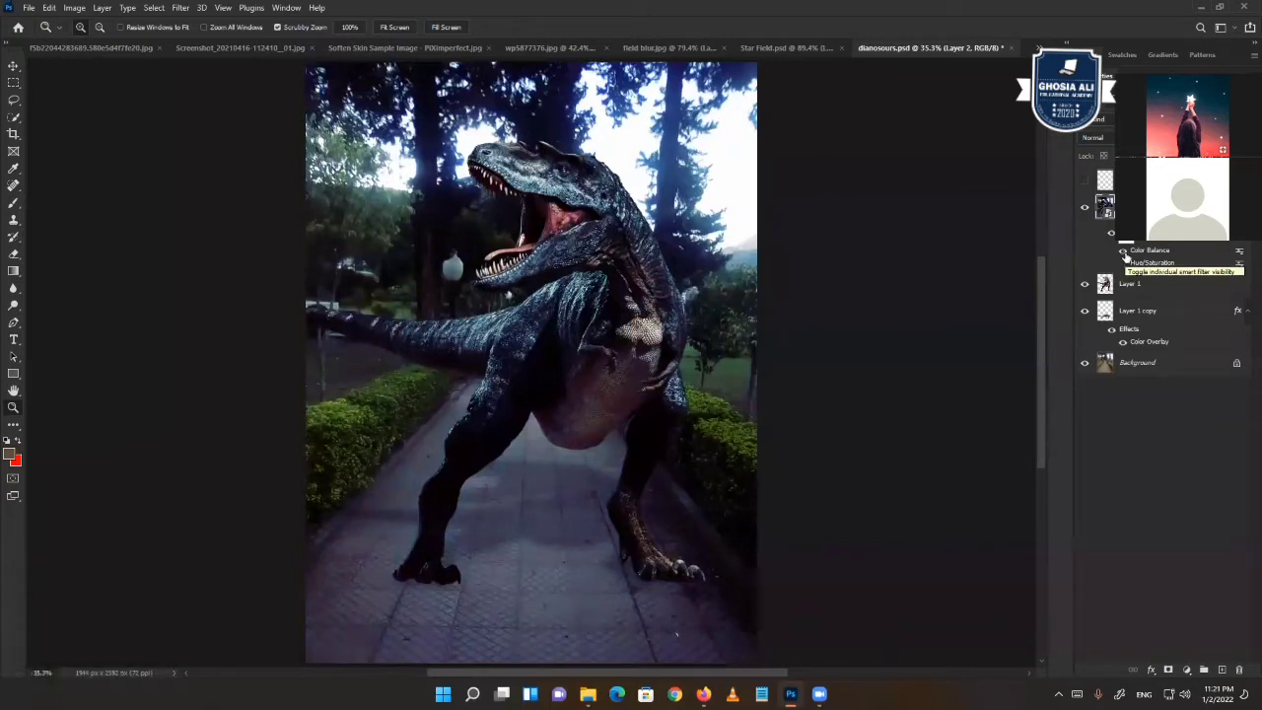
pyautogui.click(1125, 255)
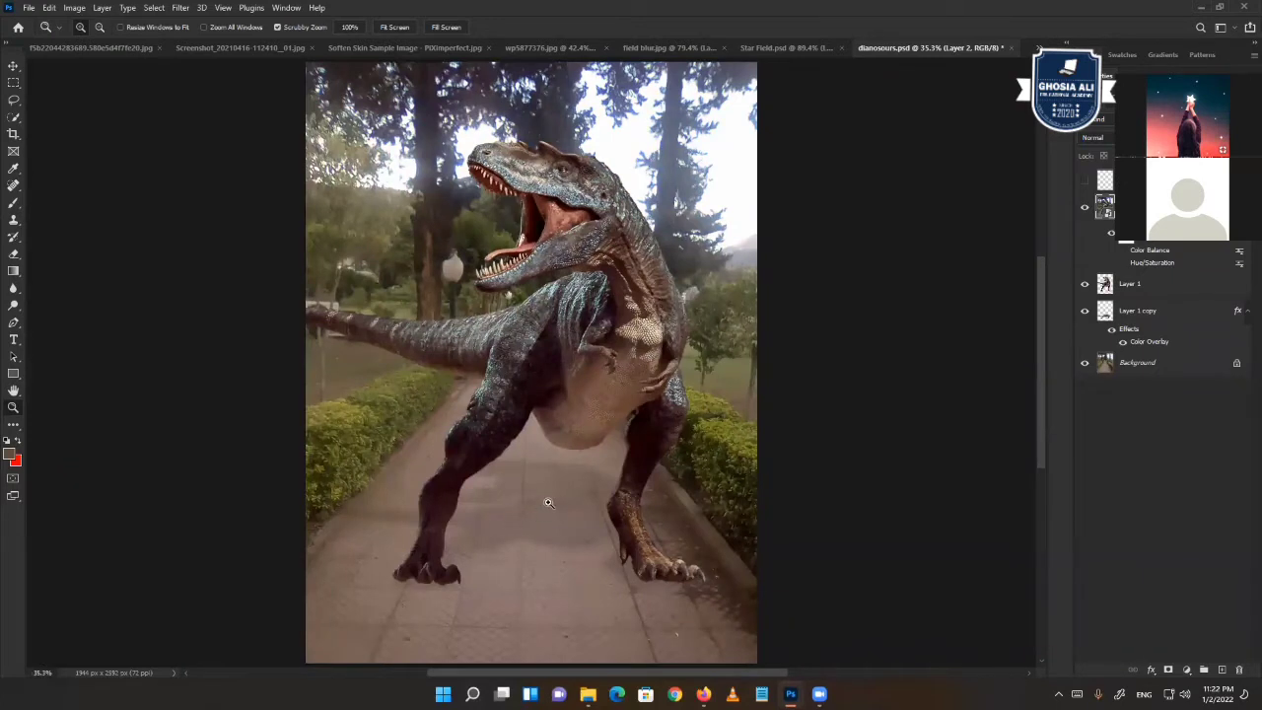
# - Hide Layer 1 copy to inspect the dinosaur's feet without the shadow layer
pyautogui.click(1086, 313)
pyautogui.rightClick(605, 516)
pyautogui.click(609, 532)
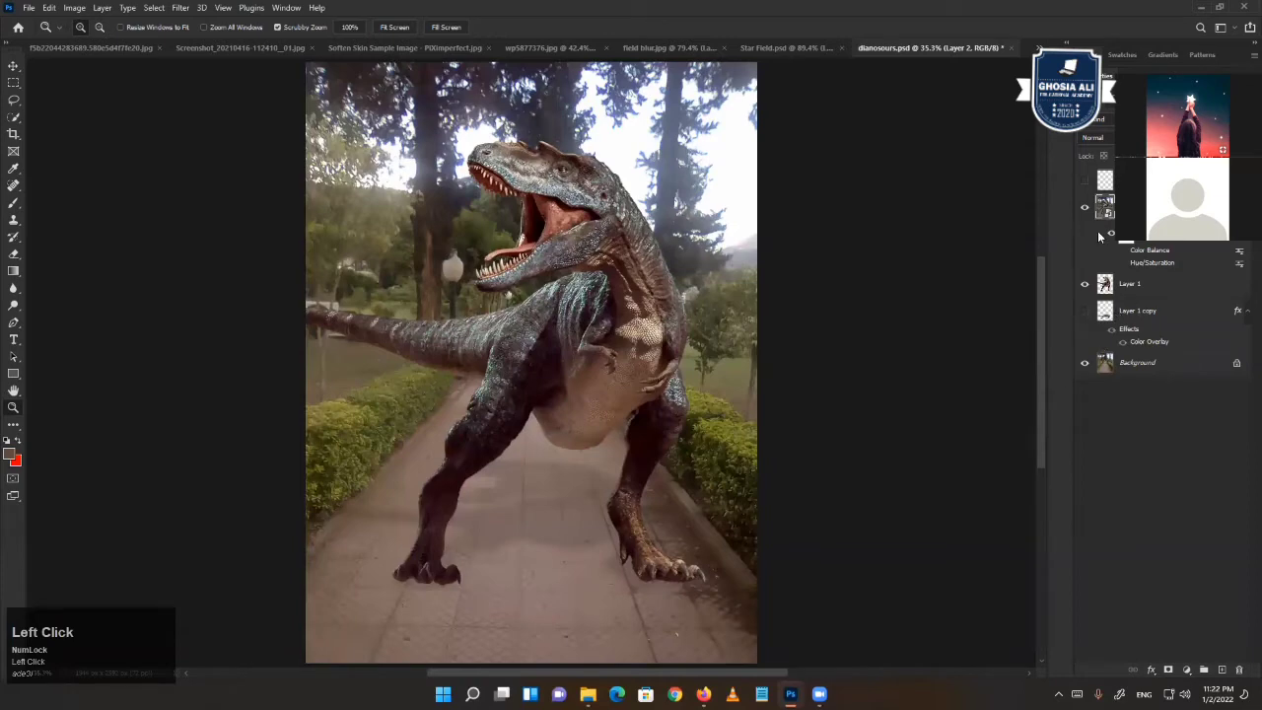
pyautogui.moveTo(764, 506); pyautogui.dragTo(753, 506)
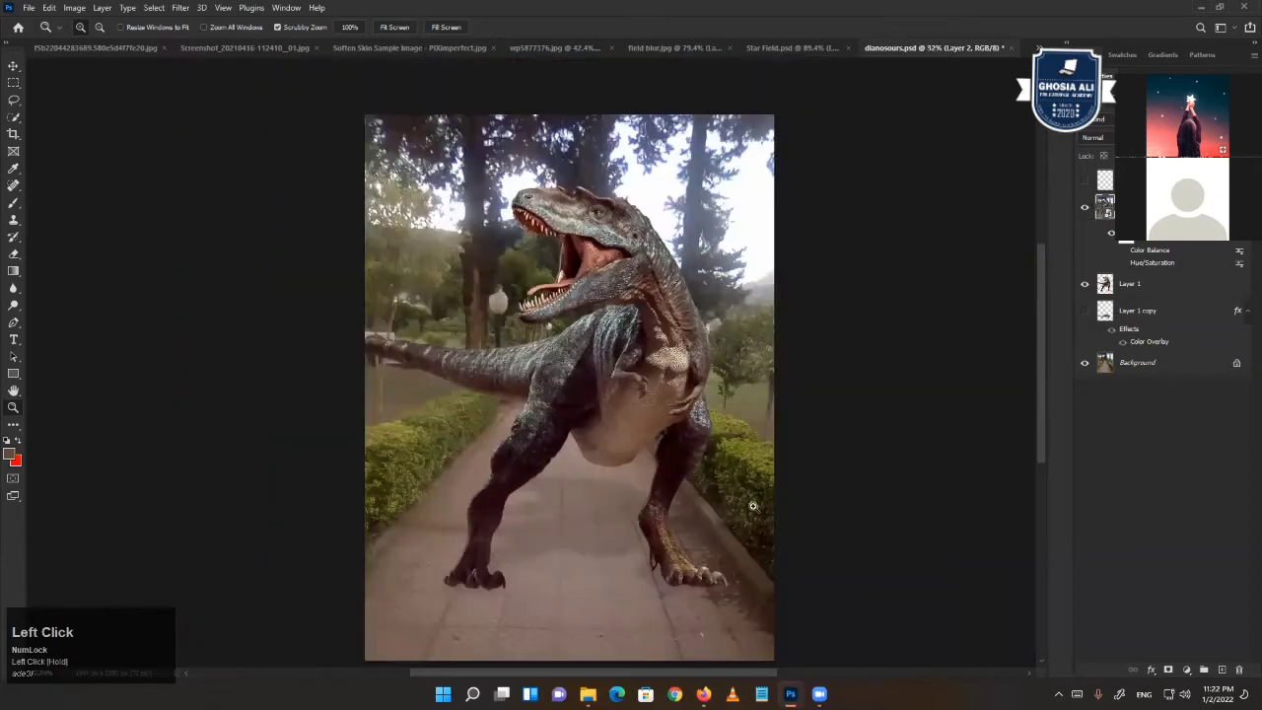
# - Compare the composite with Layer 2 and the Layer 1 copy shadow switched on and off
pyautogui.click(1086, 311)
pyautogui.click(1086, 208)
pyautogui.click(1087, 313)
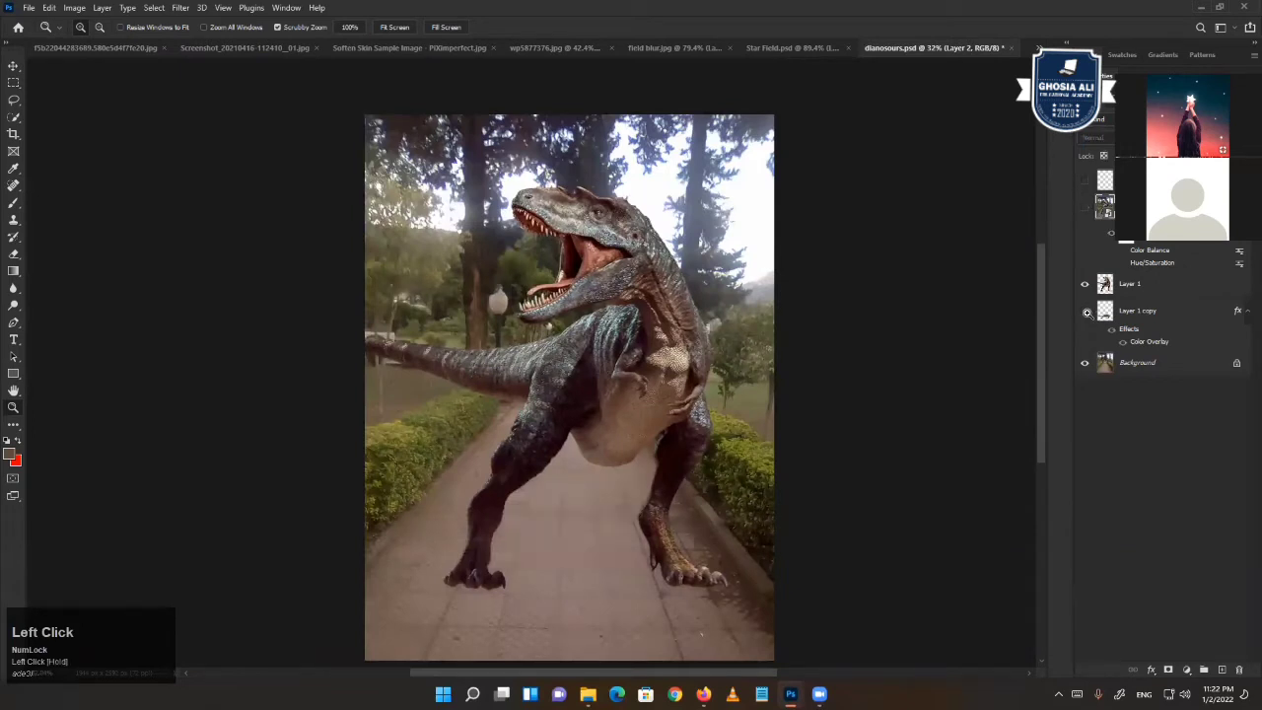
pyautogui.click(1086, 314)
# - Isolate the Background layer to view the empty path, and make all the layers visible again
pyautogui.keyDown('alt'); pyautogui.click(1085, 362); pyautogui.keyUp('alt')
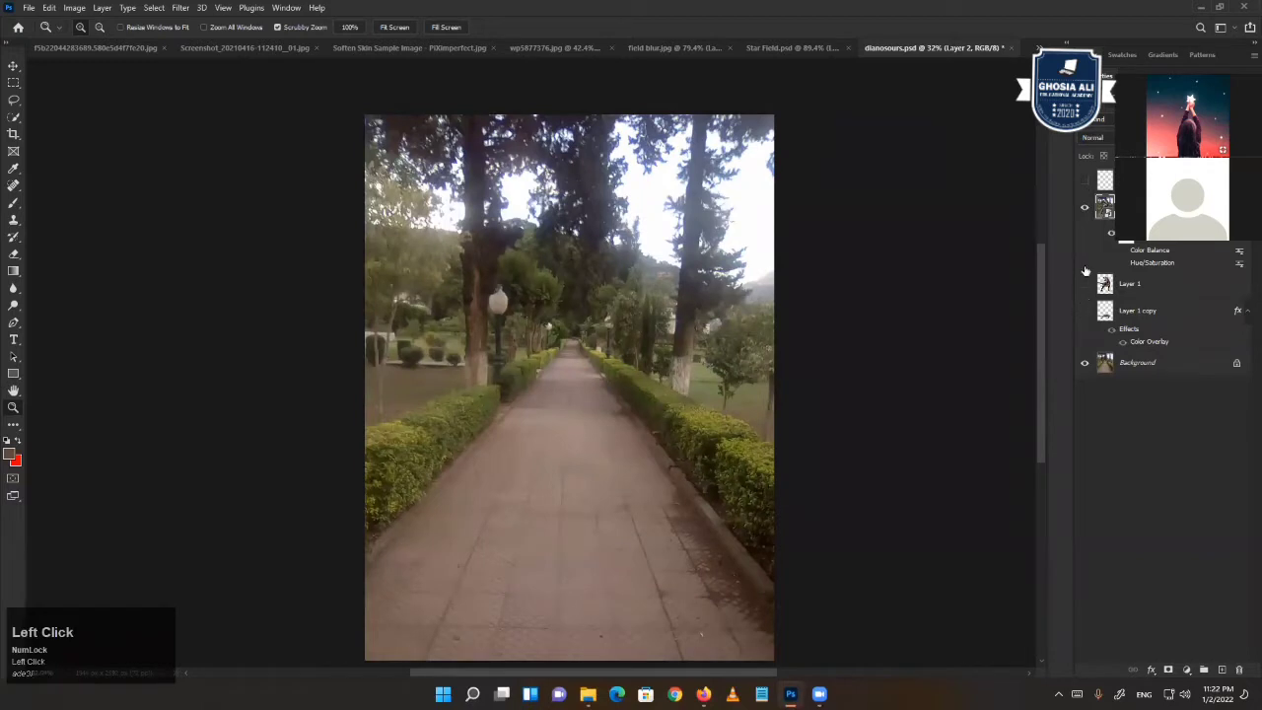
pyautogui.keyDown('alt'); pyautogui.click(1086, 362); pyautogui.keyUp('alt')
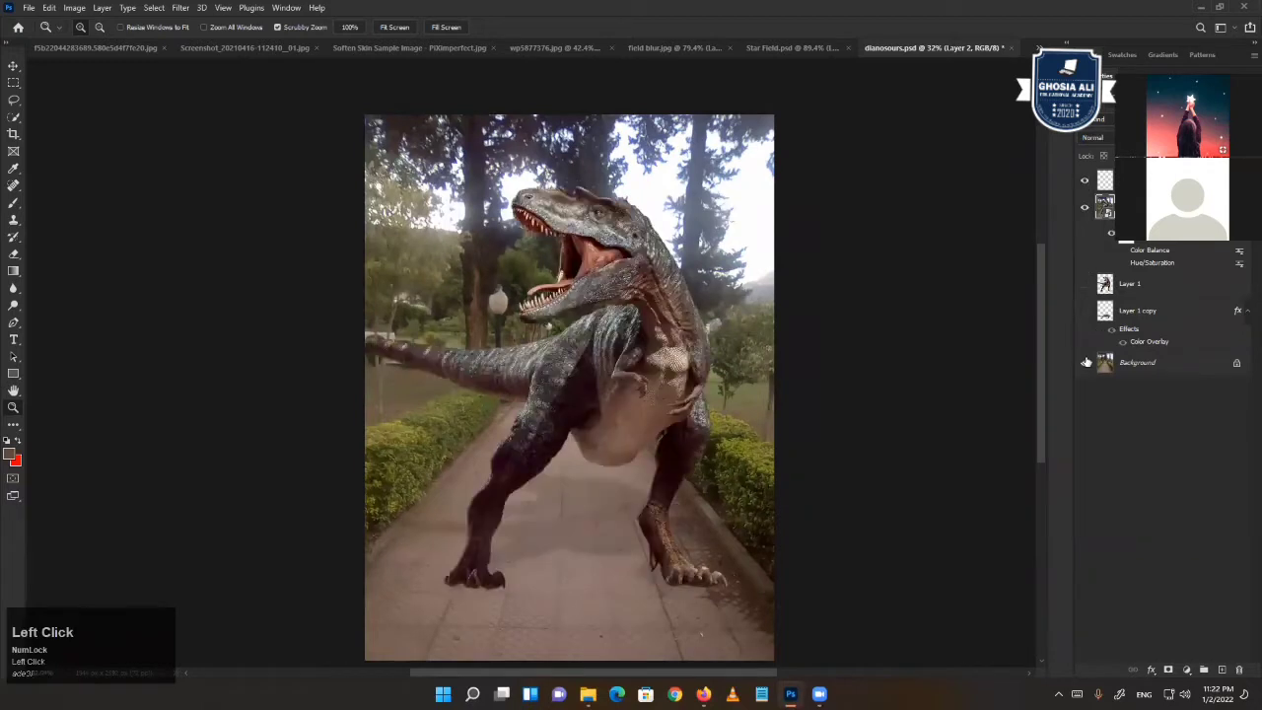
pyautogui.click(1085, 293)
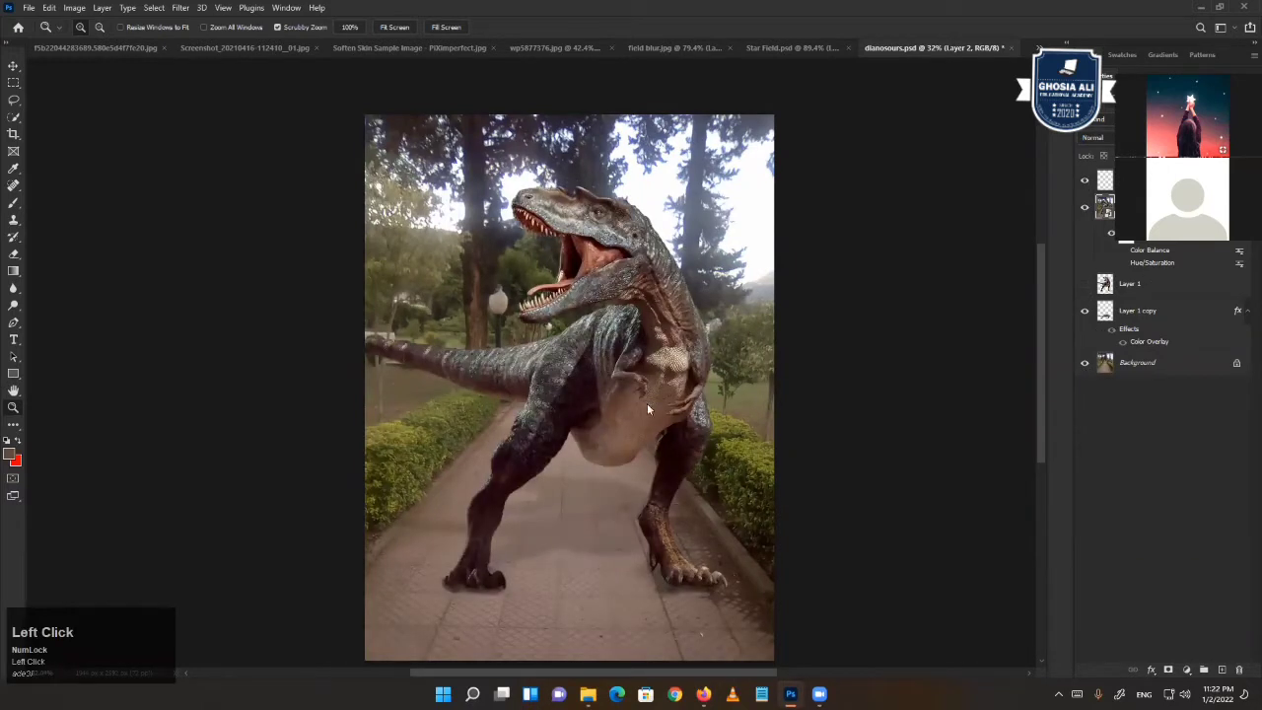
pyautogui.scroll(2, 1127, 265)
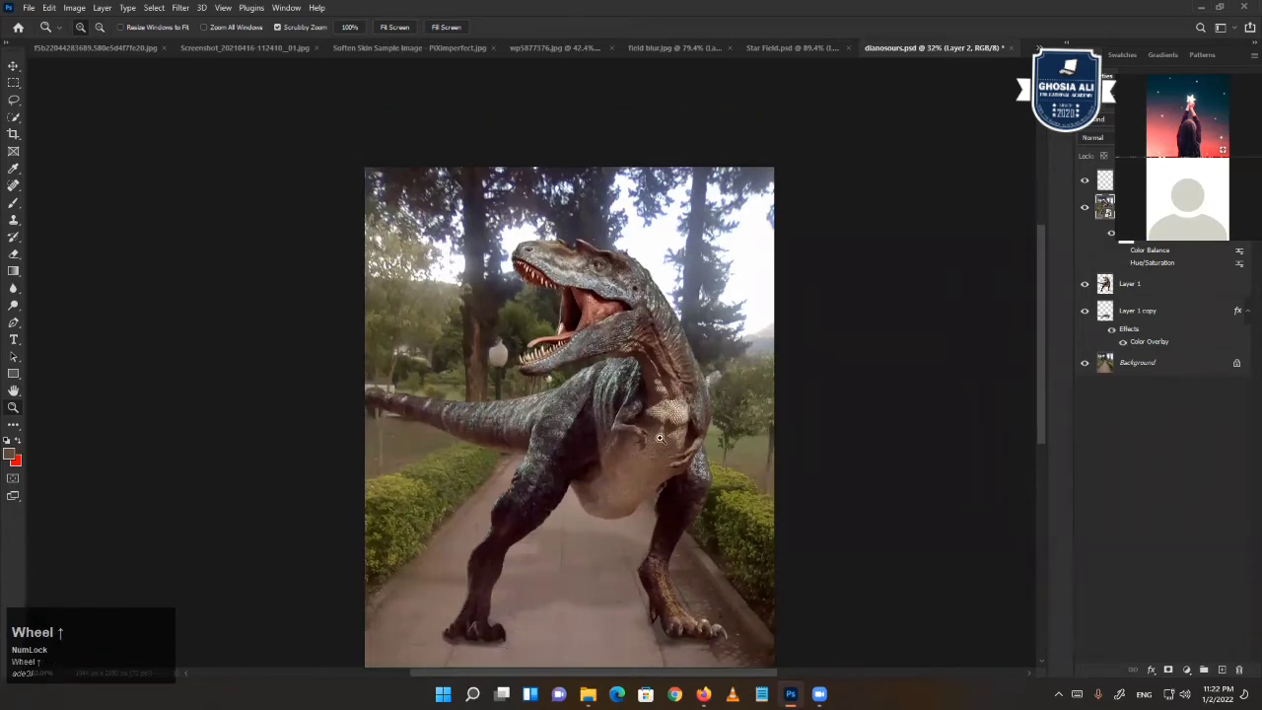
# - Turn the Layer 2 smart filters back on to view the night look, and hide Layer 2
pyautogui.click(632, 434)
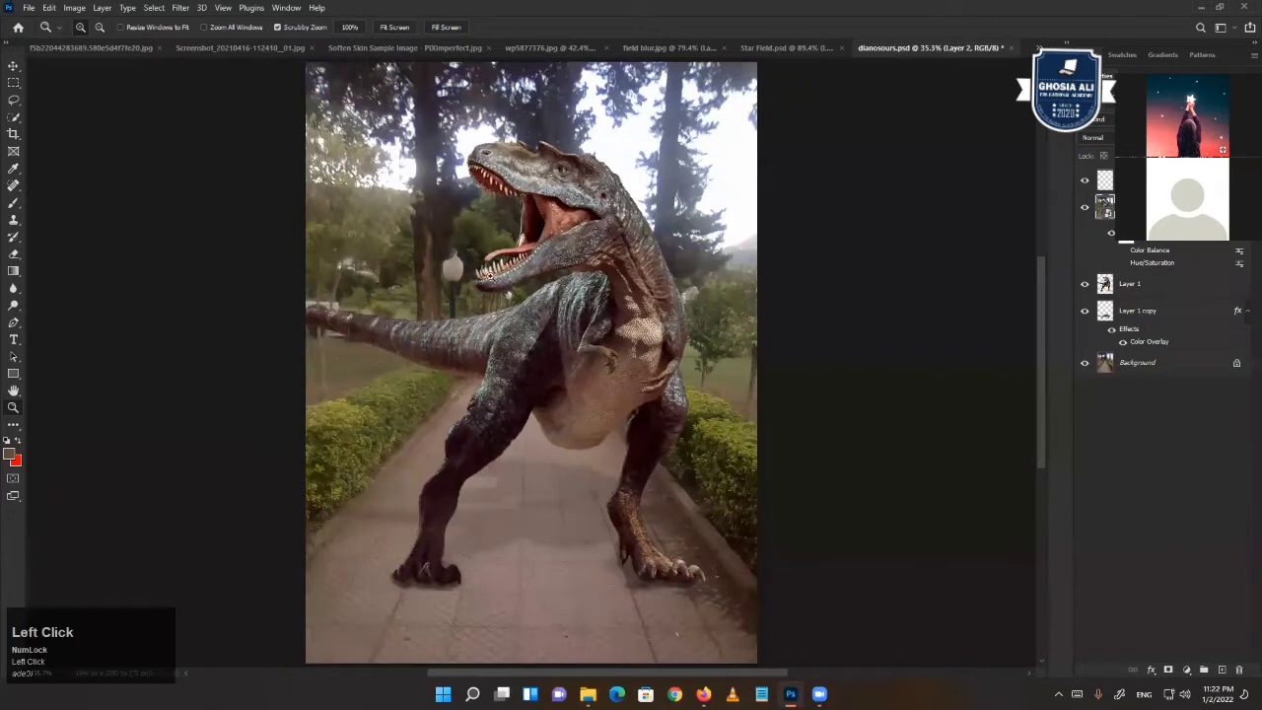
pyautogui.click(1111, 234)
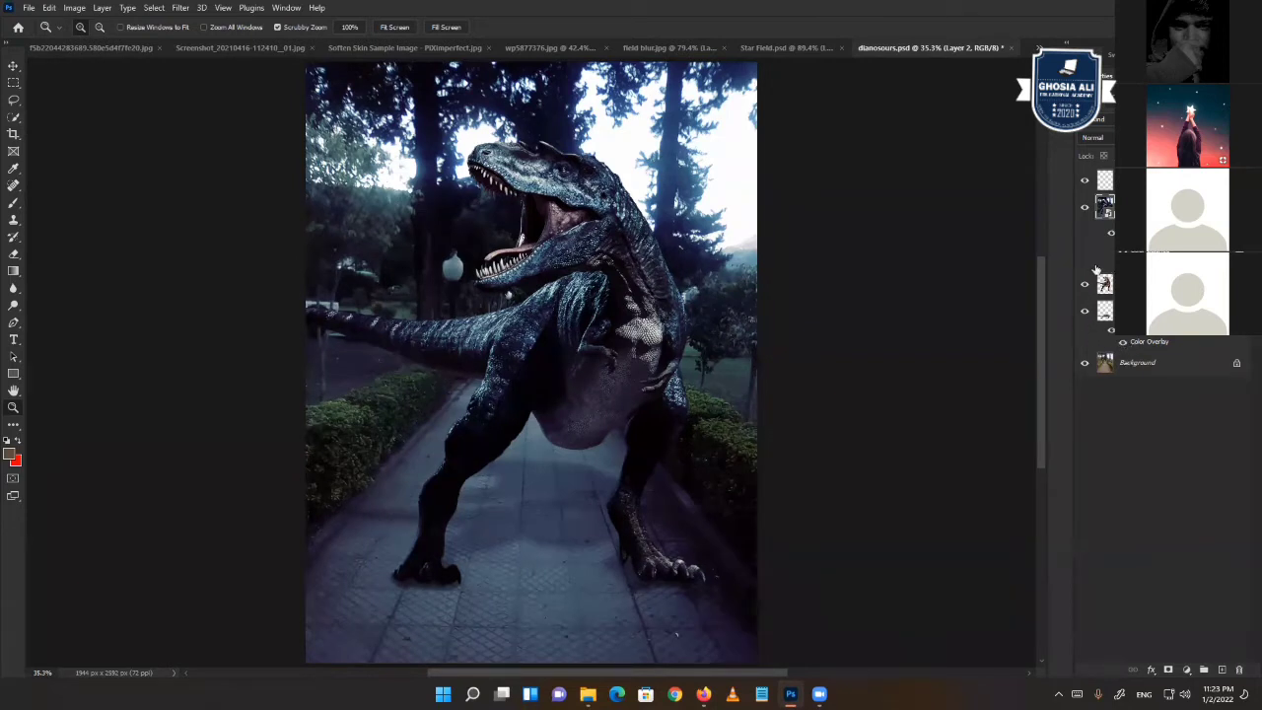
pyautogui.click(1085, 208)
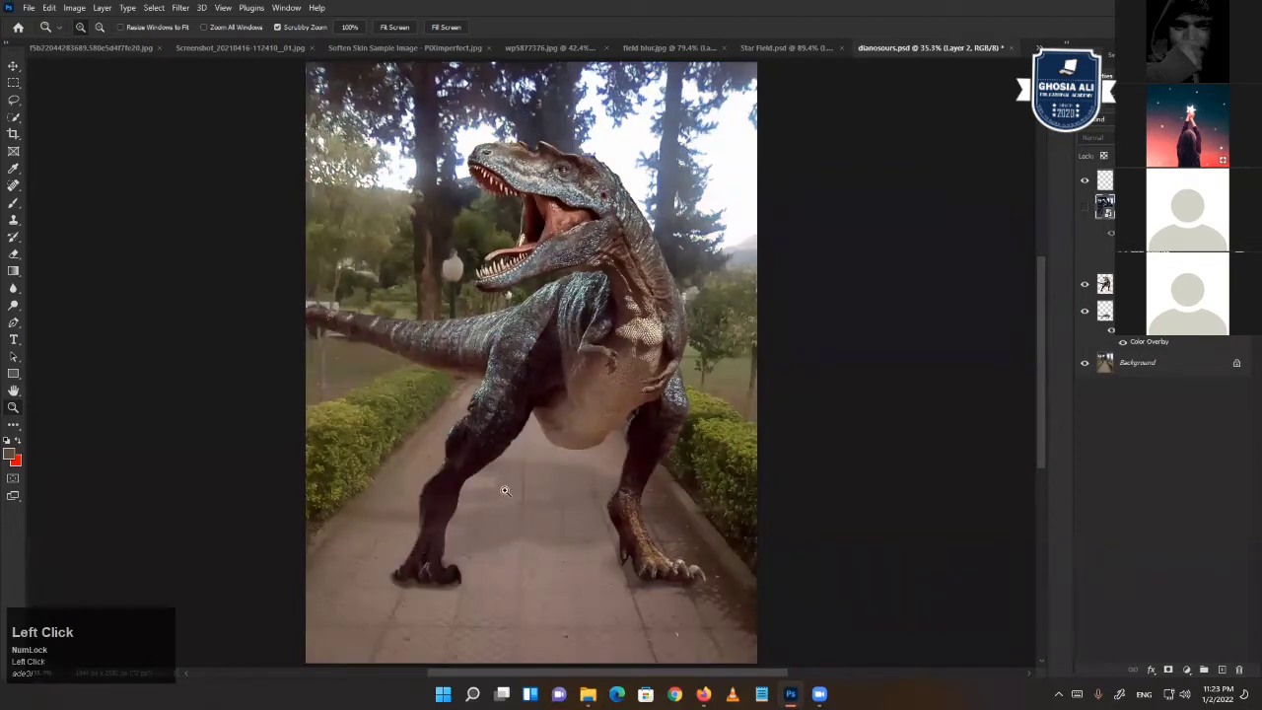
# - Duplicate Layer 1 and distort the copy into a flattened, slanted shape about 35% of the dinosaur's height, anchored at its feet
pyautogui.click(1107, 288)
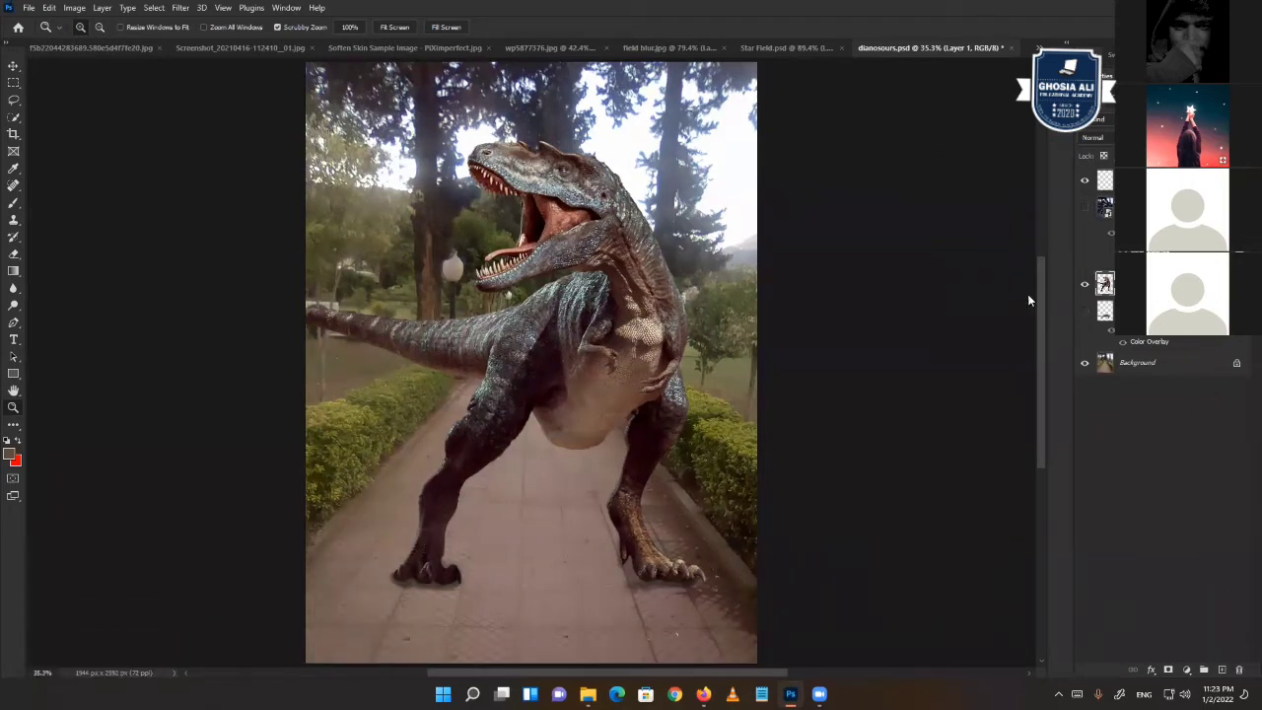
pyautogui.hotkey('ctrl', 'j')
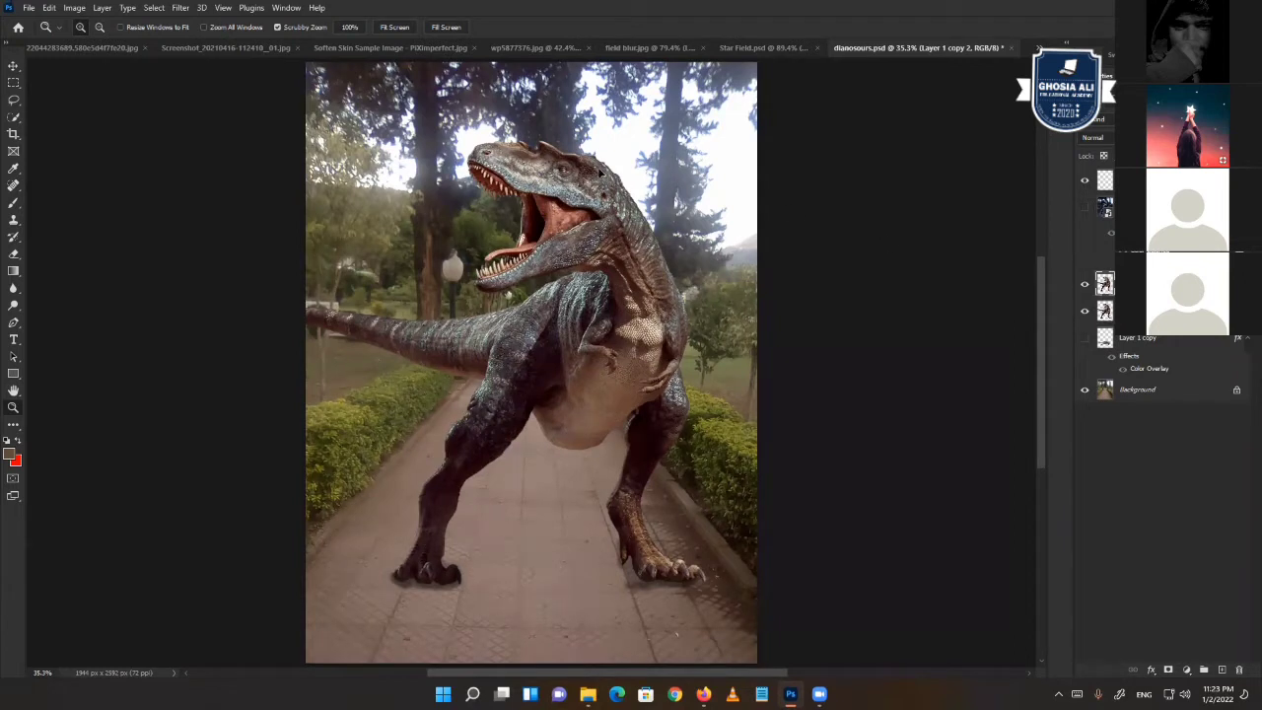
pyautogui.press('ctrl')
pyautogui.hotkey('ctrl', 't')
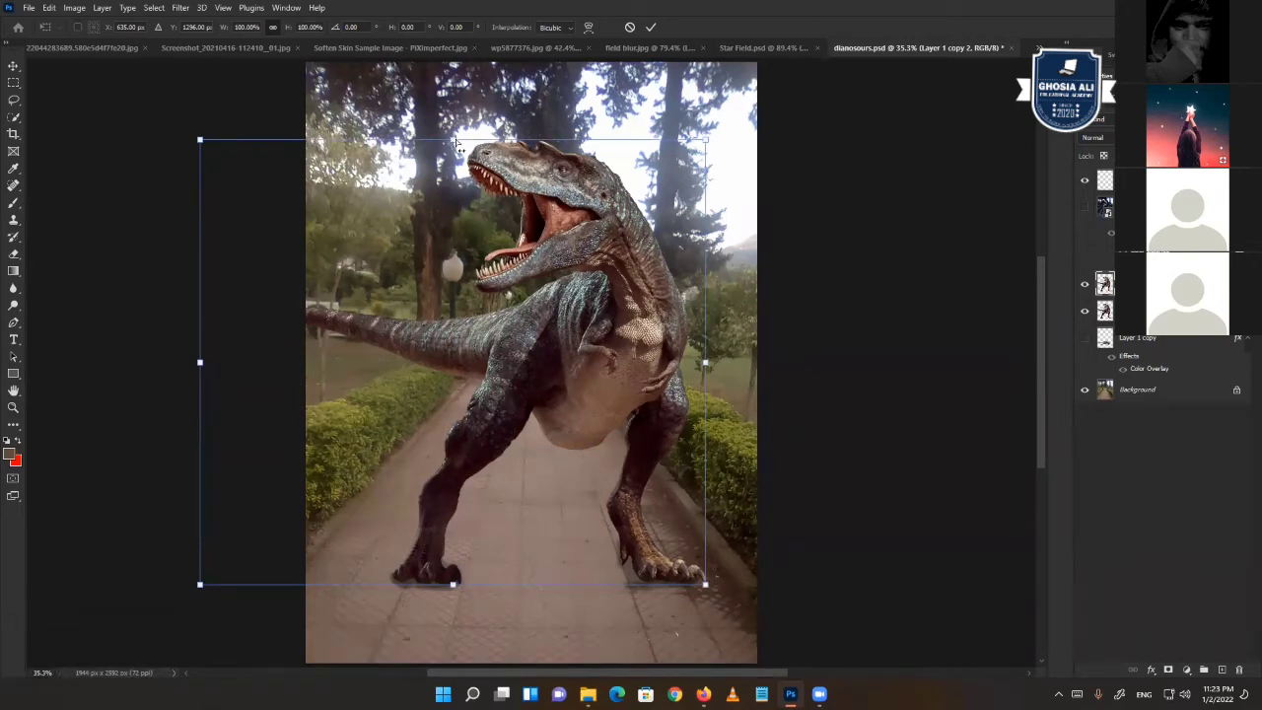
pyautogui.press('ctrl')
pyautogui.moveTo(454, 140); pyautogui.dragTo(385, 431)
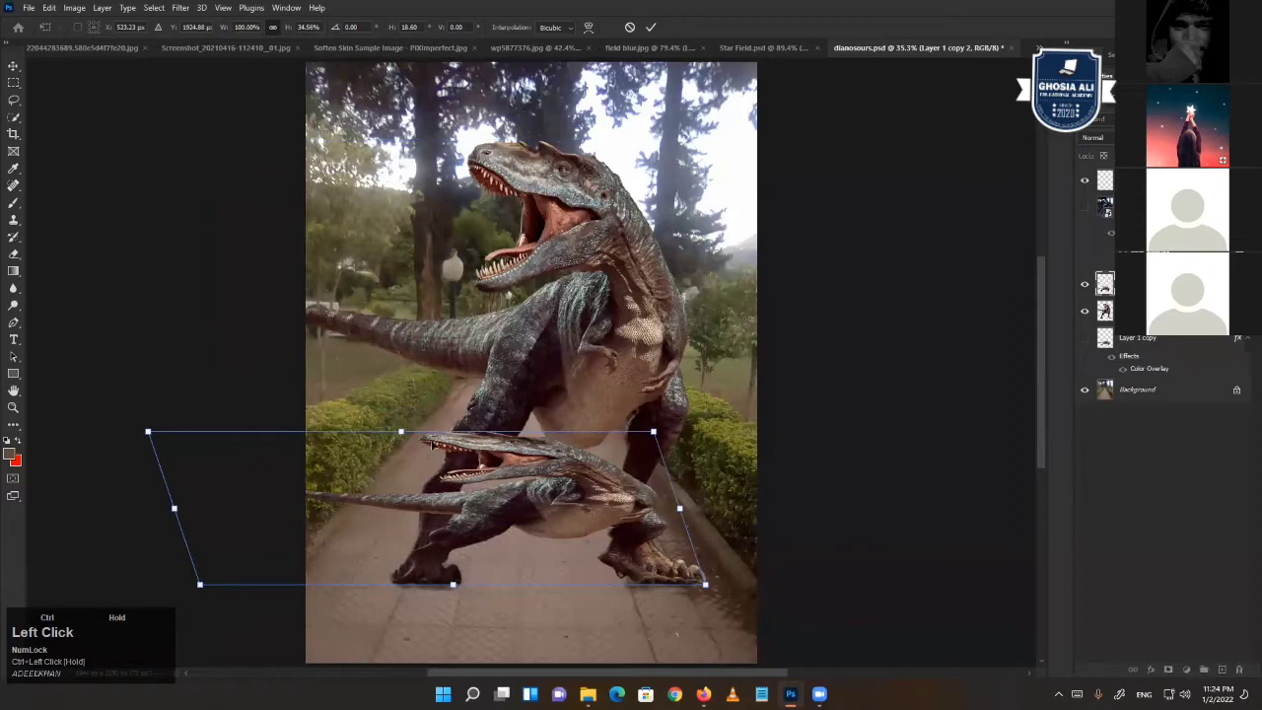
pyautogui.click(528, 480)
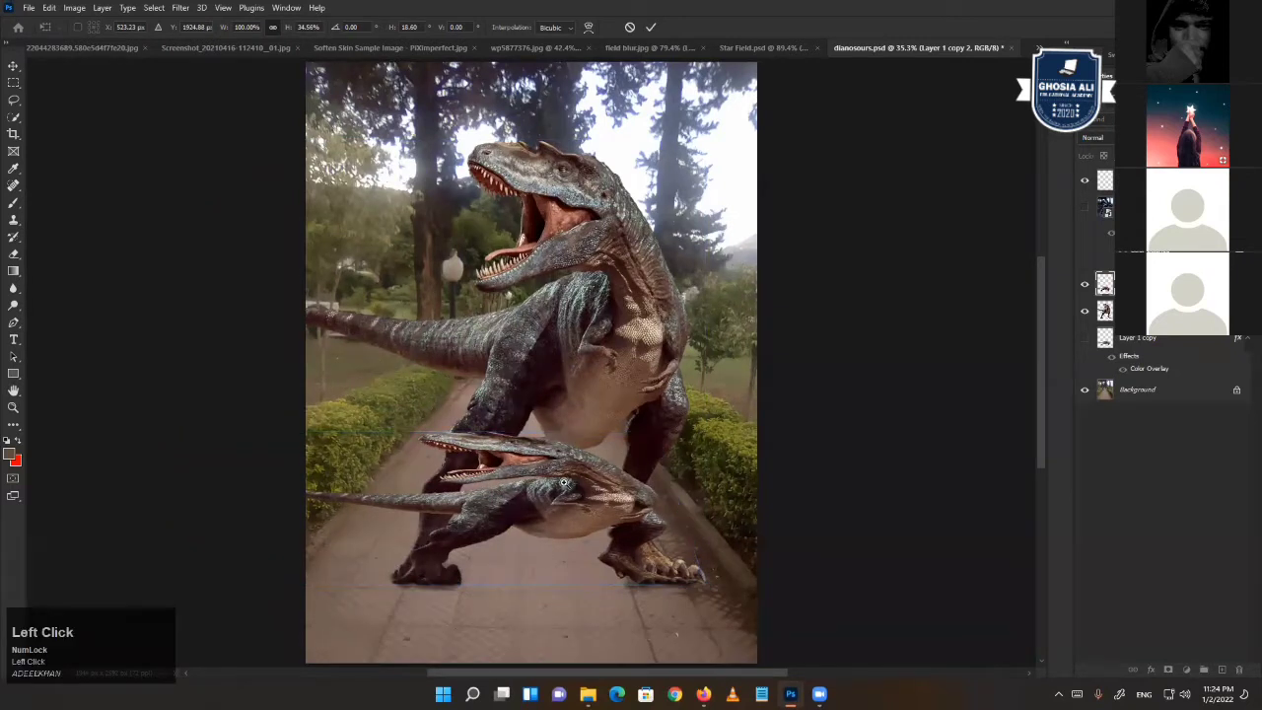
# - Move the flattened copy beneath Layer 1 and give it a black (000000) Color Overlay in Normal mode at 100% opacity
pyautogui.moveTo(1144, 284); pyautogui.dragTo(1138, 326)
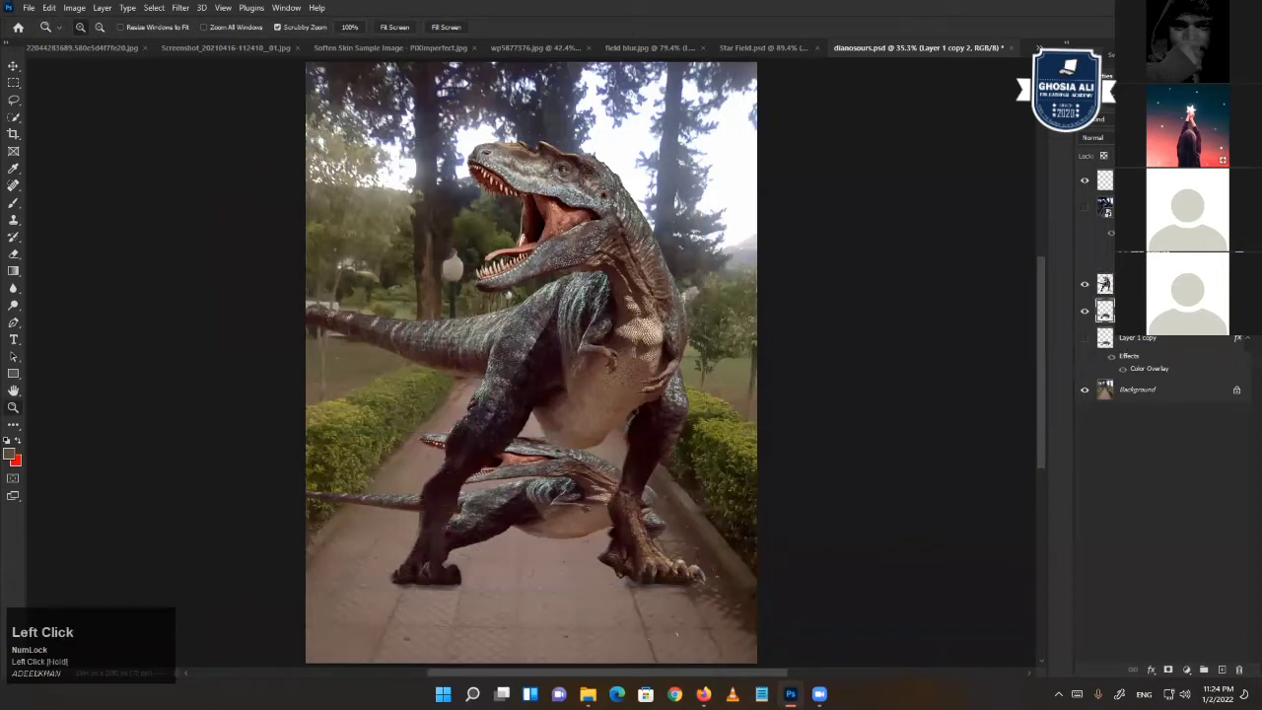
pyautogui.rightClick(1140, 316)
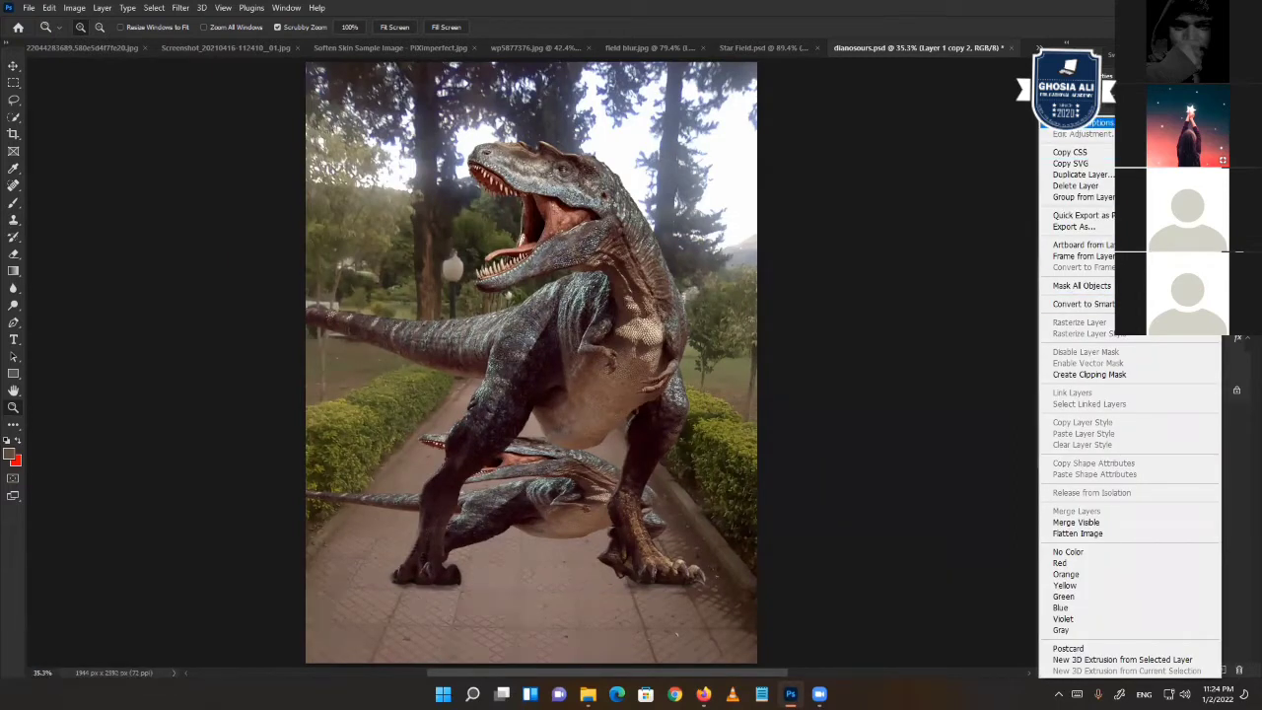
pyautogui.click(1094, 122)
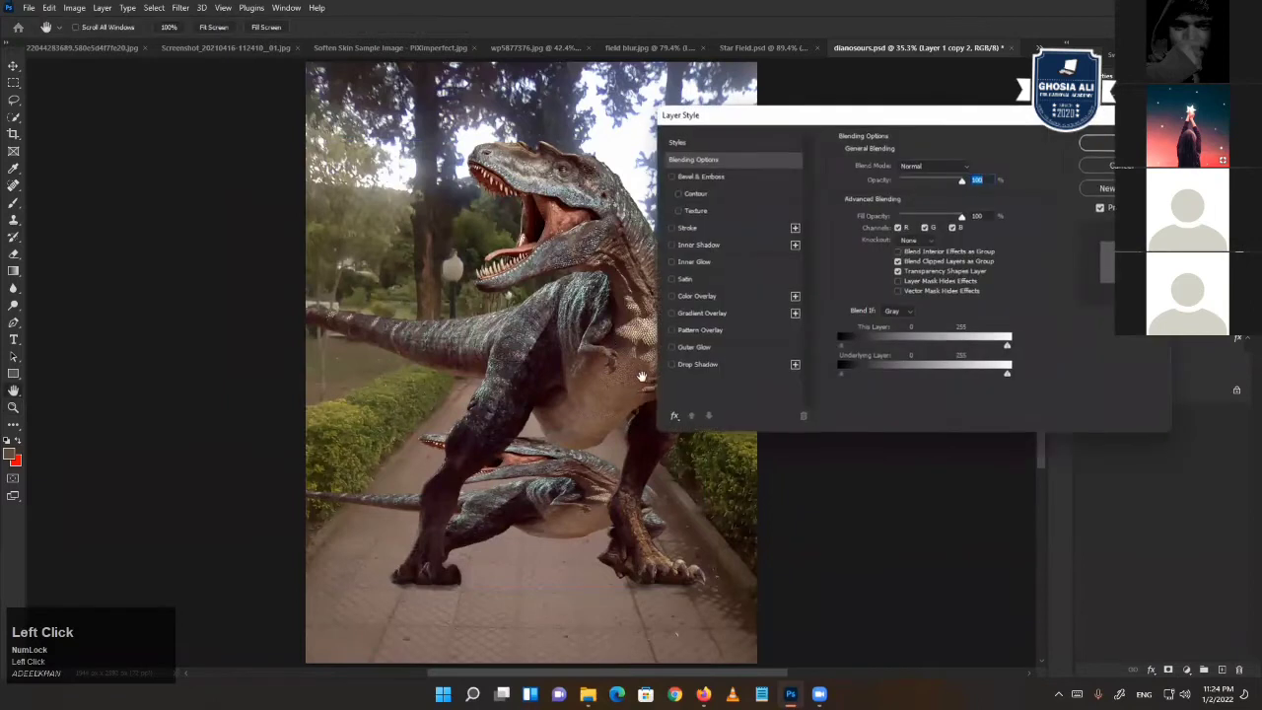
pyautogui.click(704, 296)
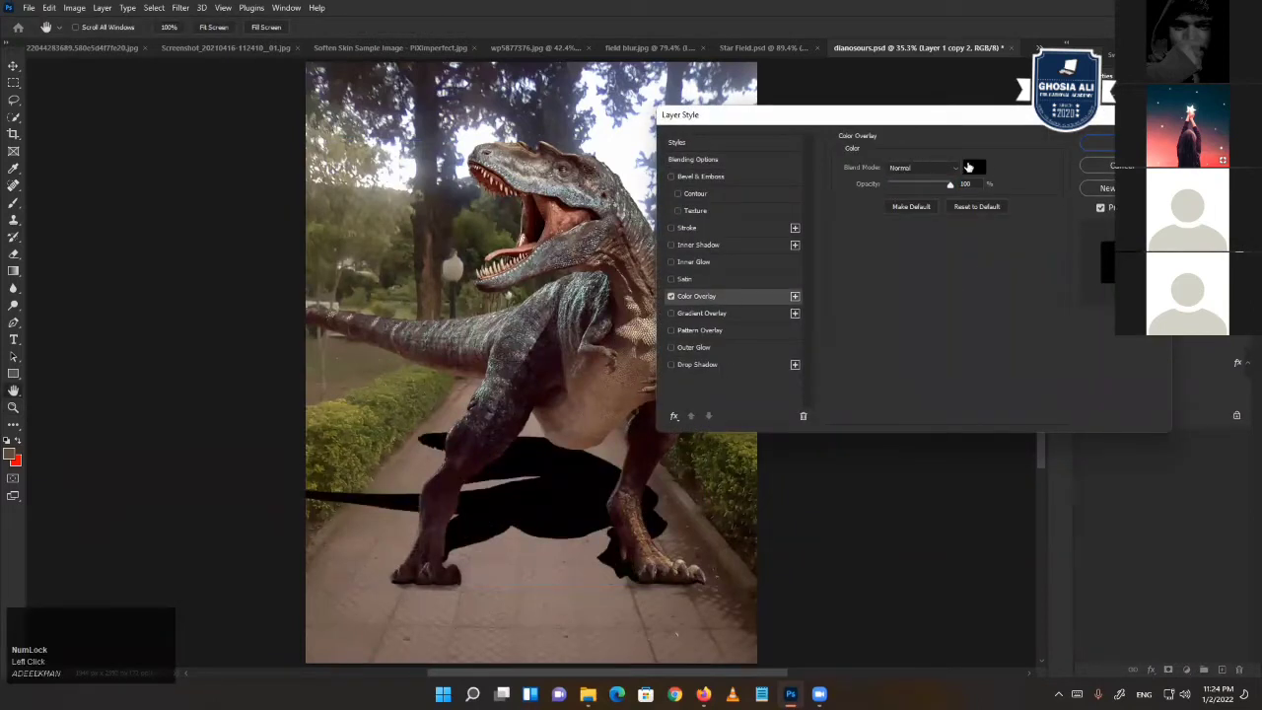
pyautogui.click(974, 168)
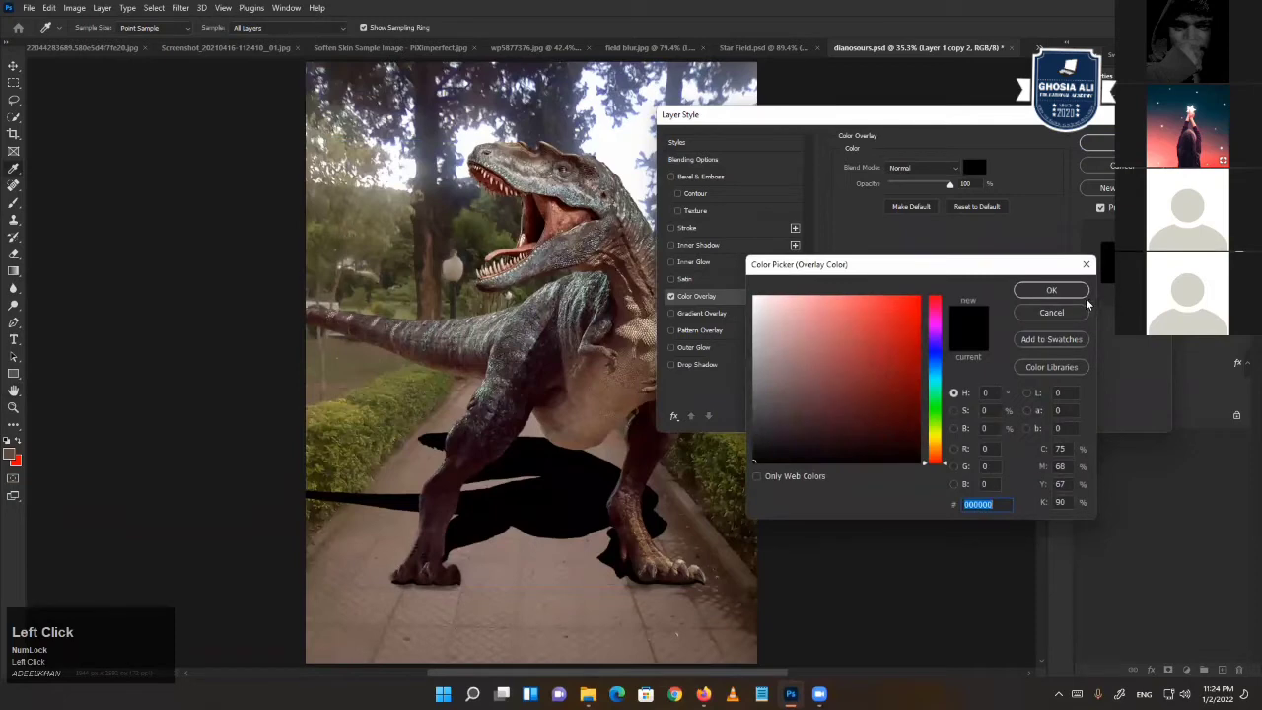
pyautogui.click(1052, 290)
pyautogui.click(1097, 143)
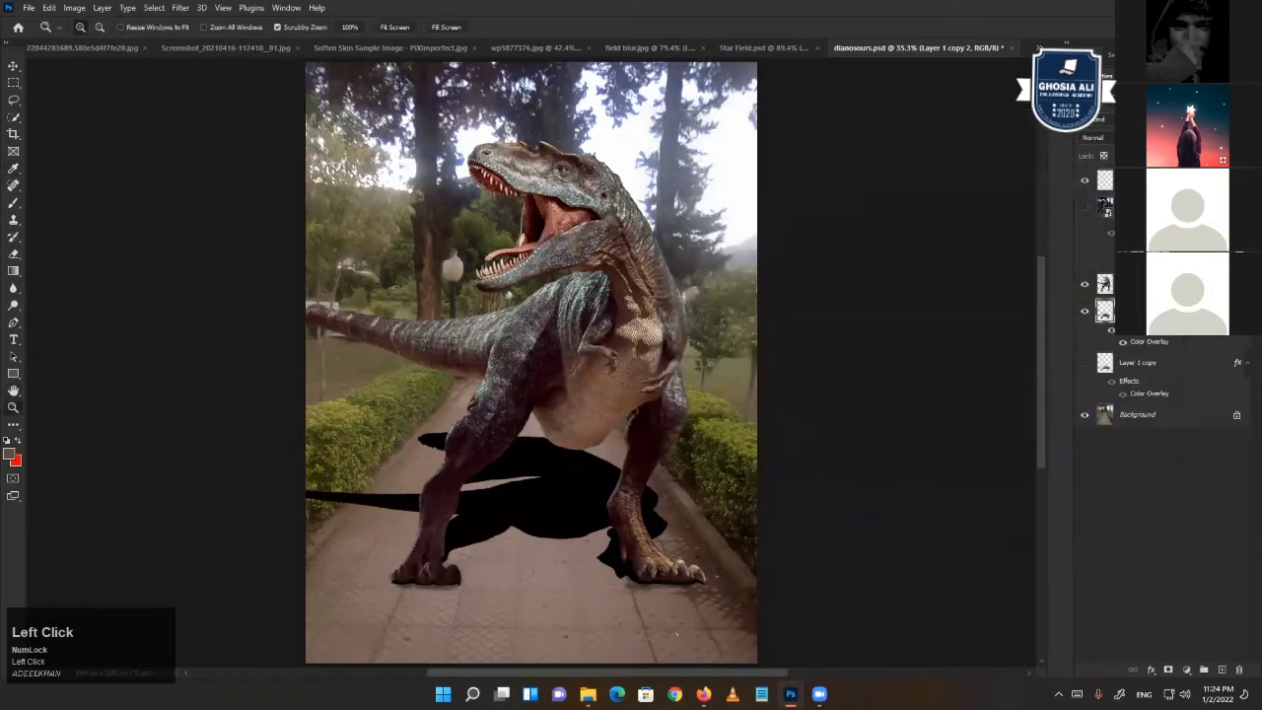
# - Lower the new shadow layer's opacity to 10% and inspect its edges on the path between the legs
pyautogui.press('1')
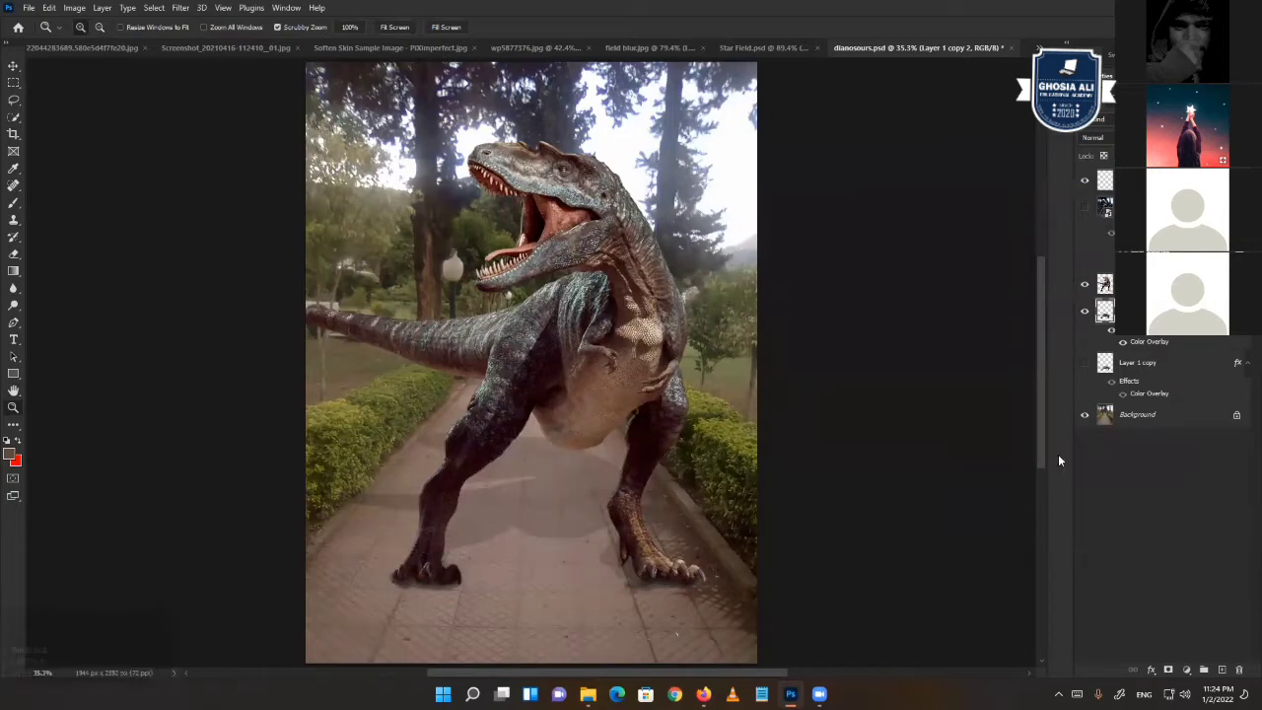
pyautogui.click(540, 560)
pyautogui.click(538, 535)
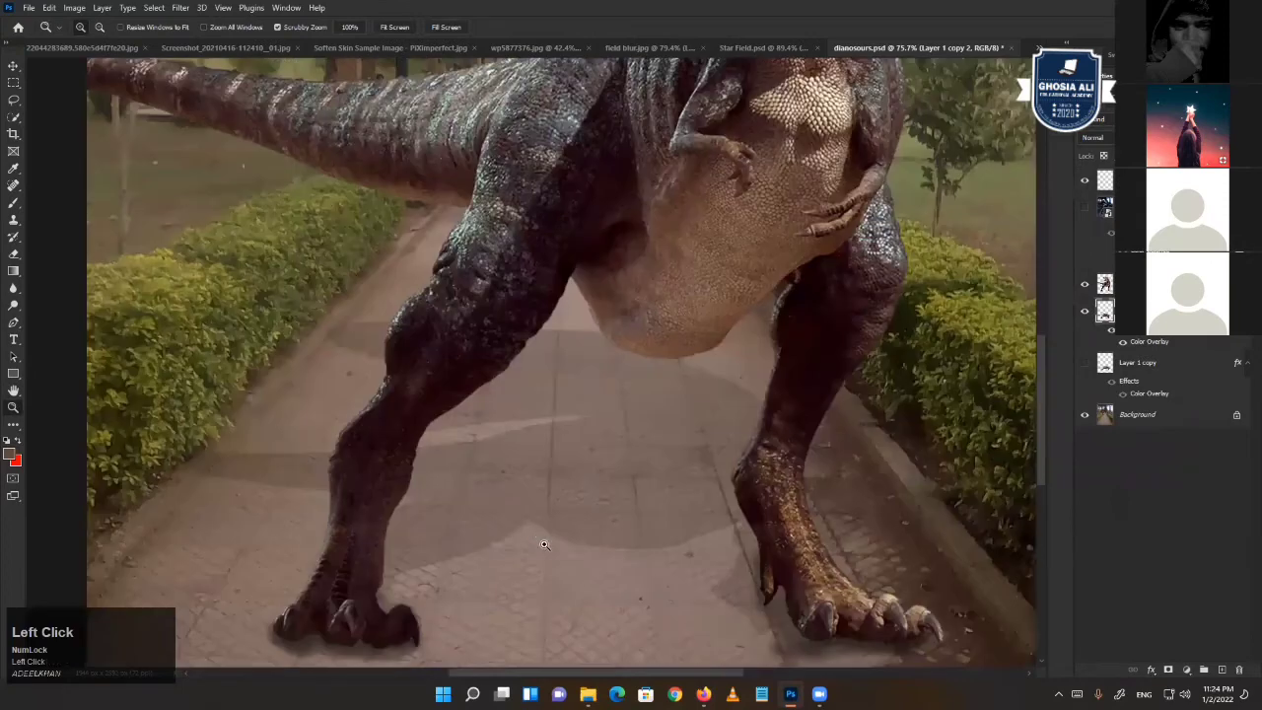
pyautogui.click(519, 548)
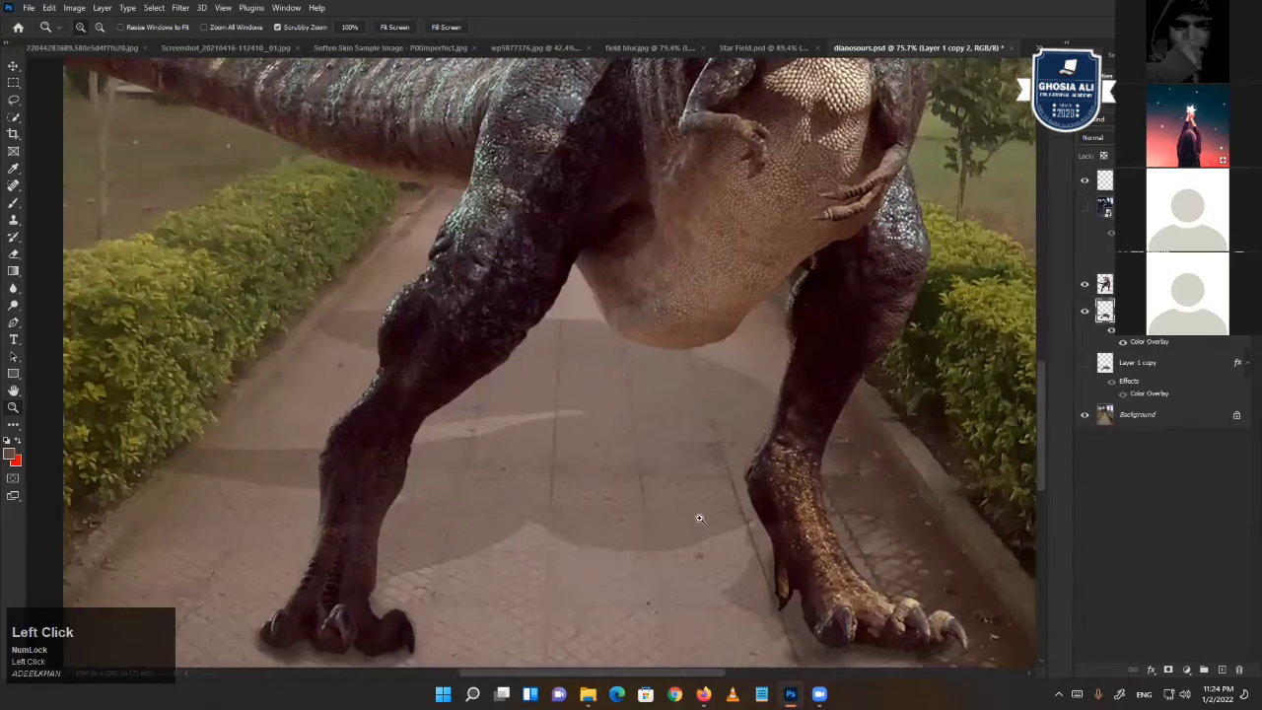
pyautogui.click(508, 544)
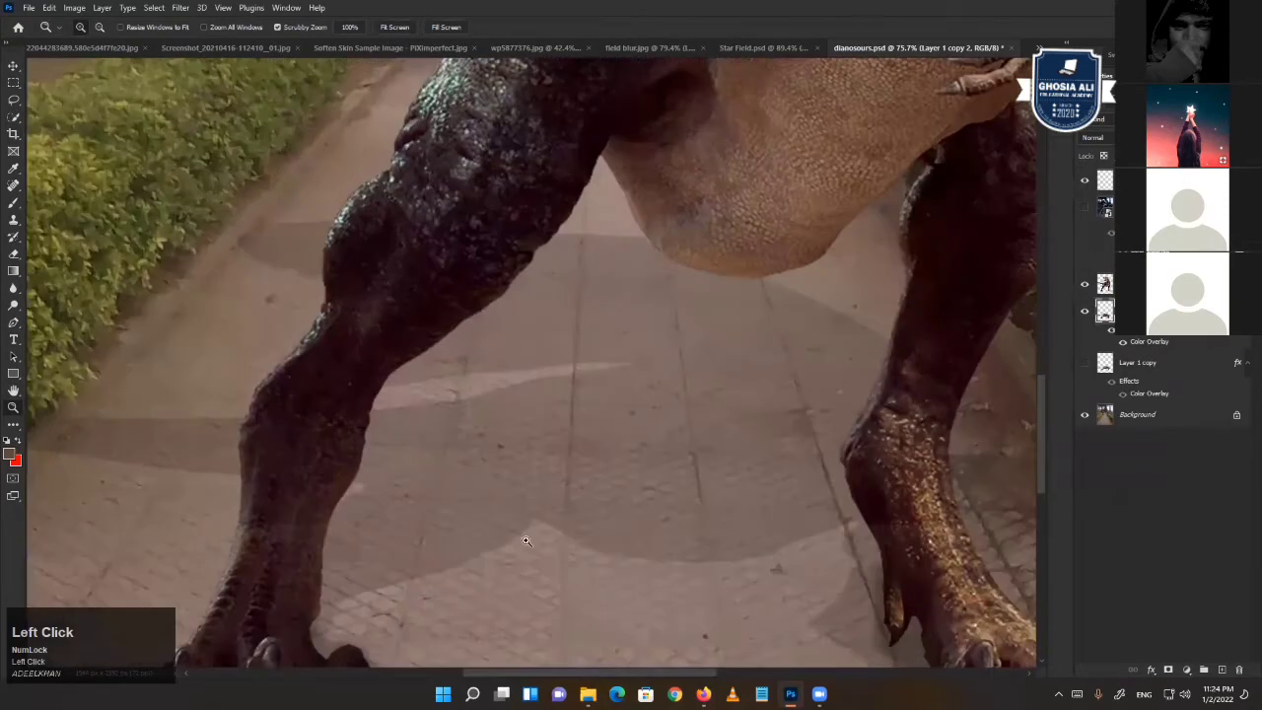
pyautogui.moveTo(738, 512); pyautogui.dragTo(701, 494)
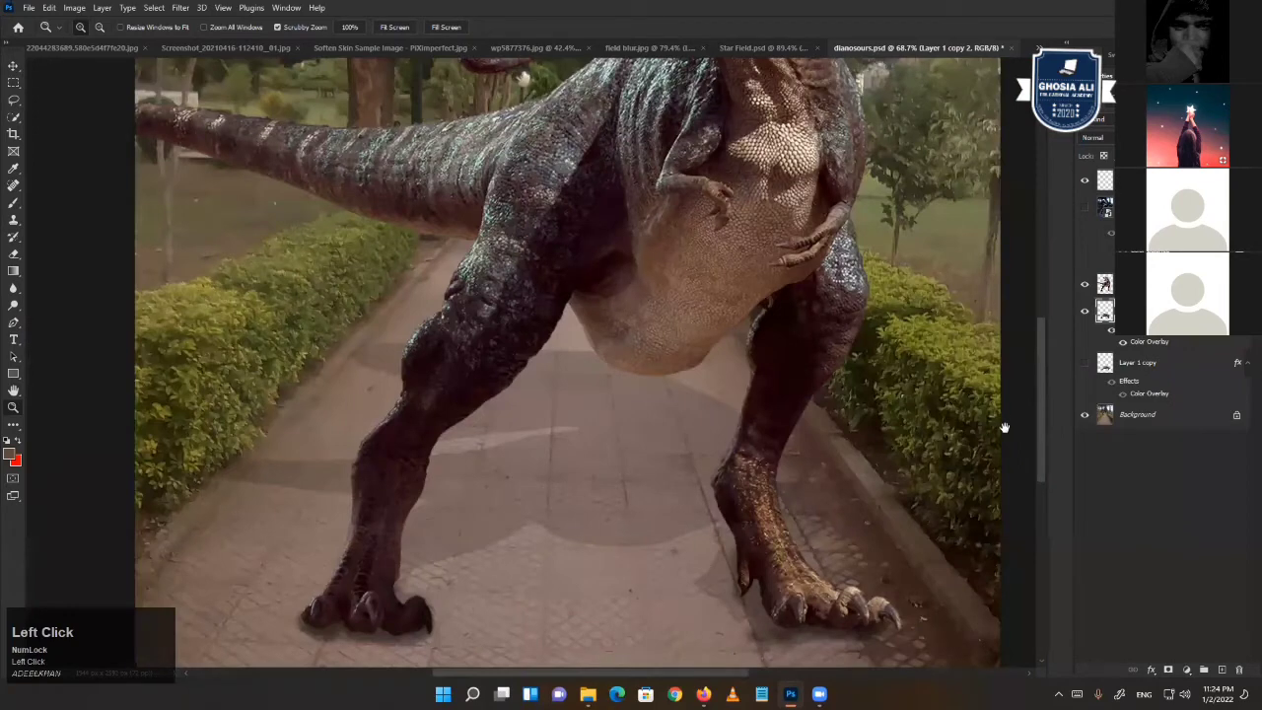
# - Soften the new shadow layer with a Gaussian Blur, increasing the radius beyond 5 pixels
pyautogui.hotkey('alt', 't')
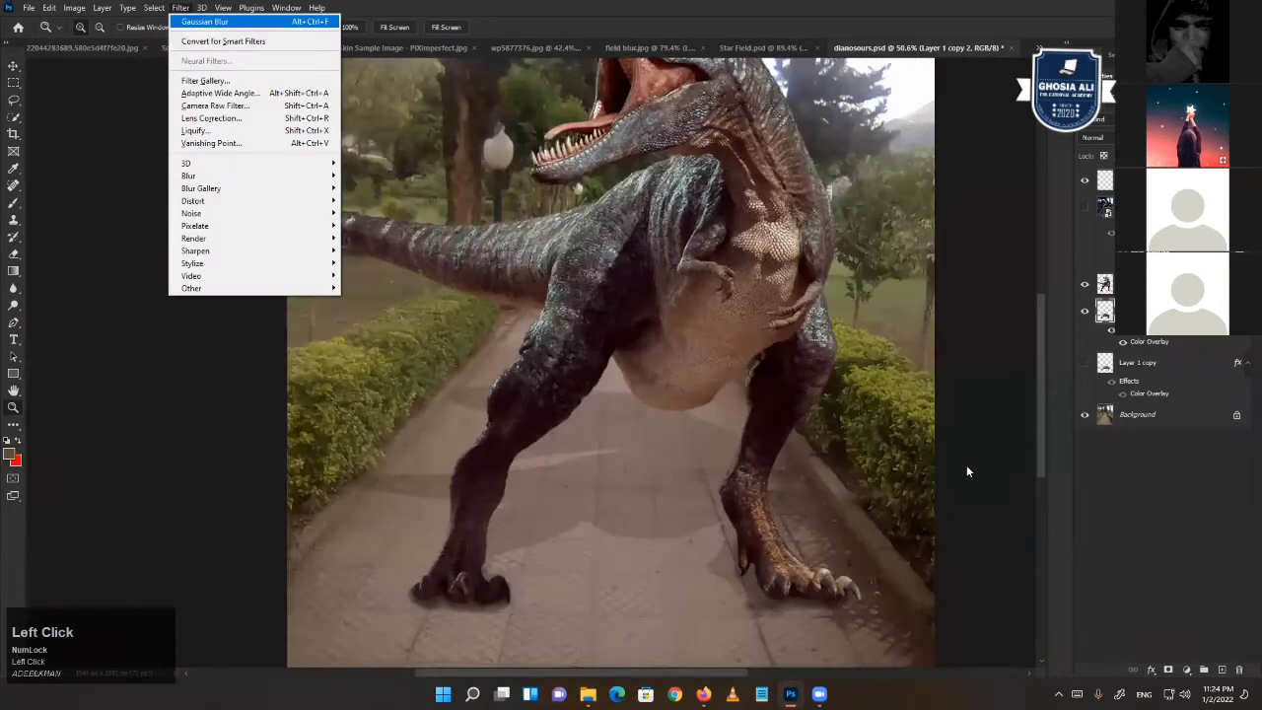
pyautogui.press('Return')
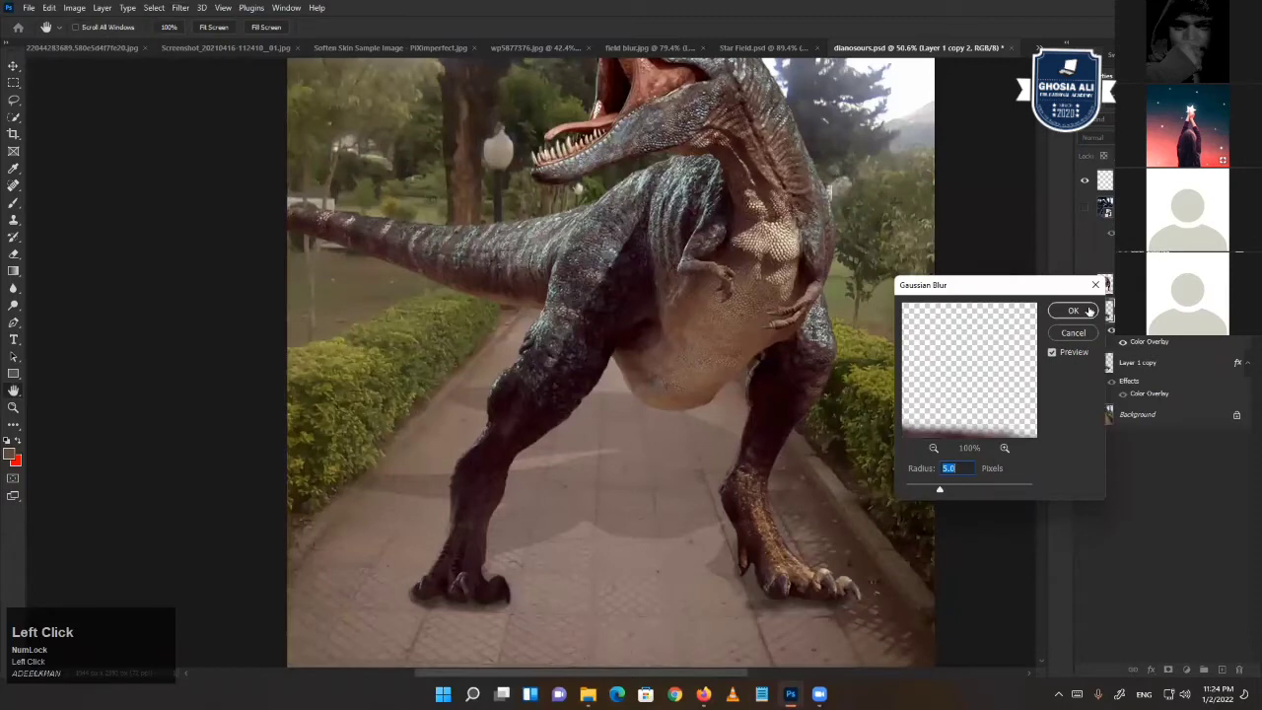
pyautogui.scroll(4, 619, 528)
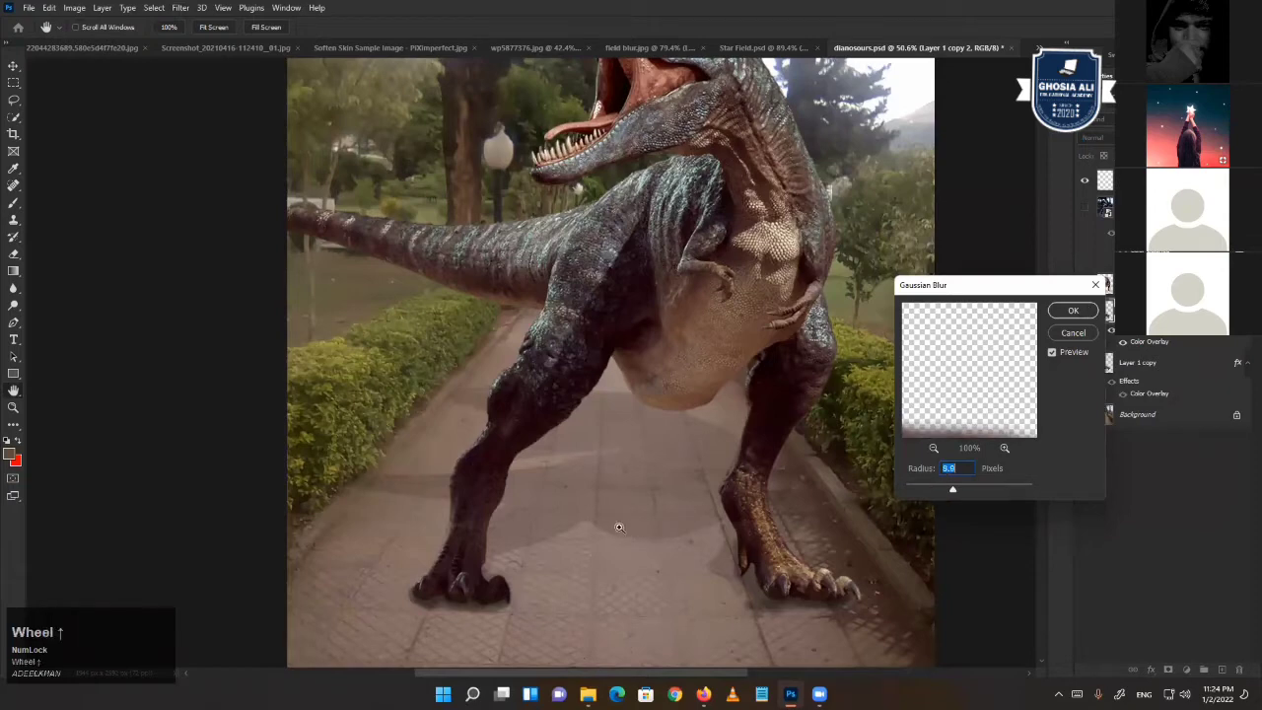
pyautogui.scroll(1, 712, 593)
pyautogui.press('Return')
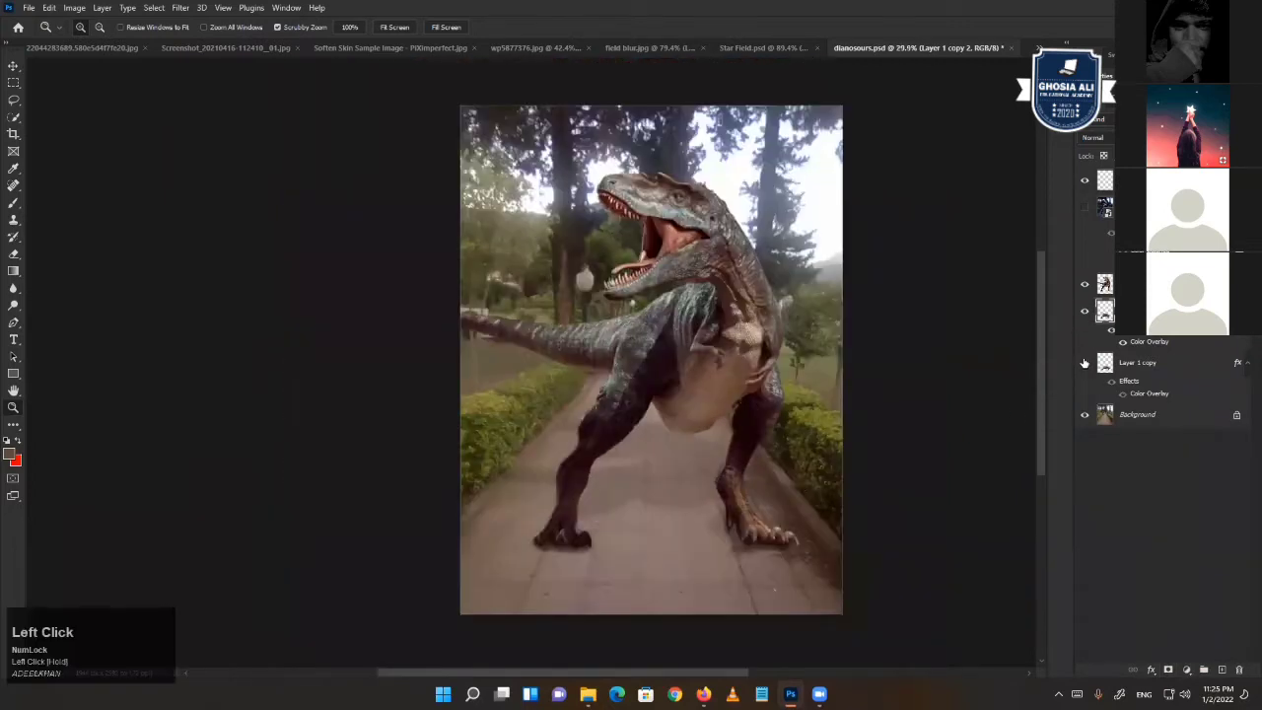
# - Show the original Layer 1 copy shadow in place of the new one, and close dianosours.psd without saving
pyautogui.click(1085, 363)
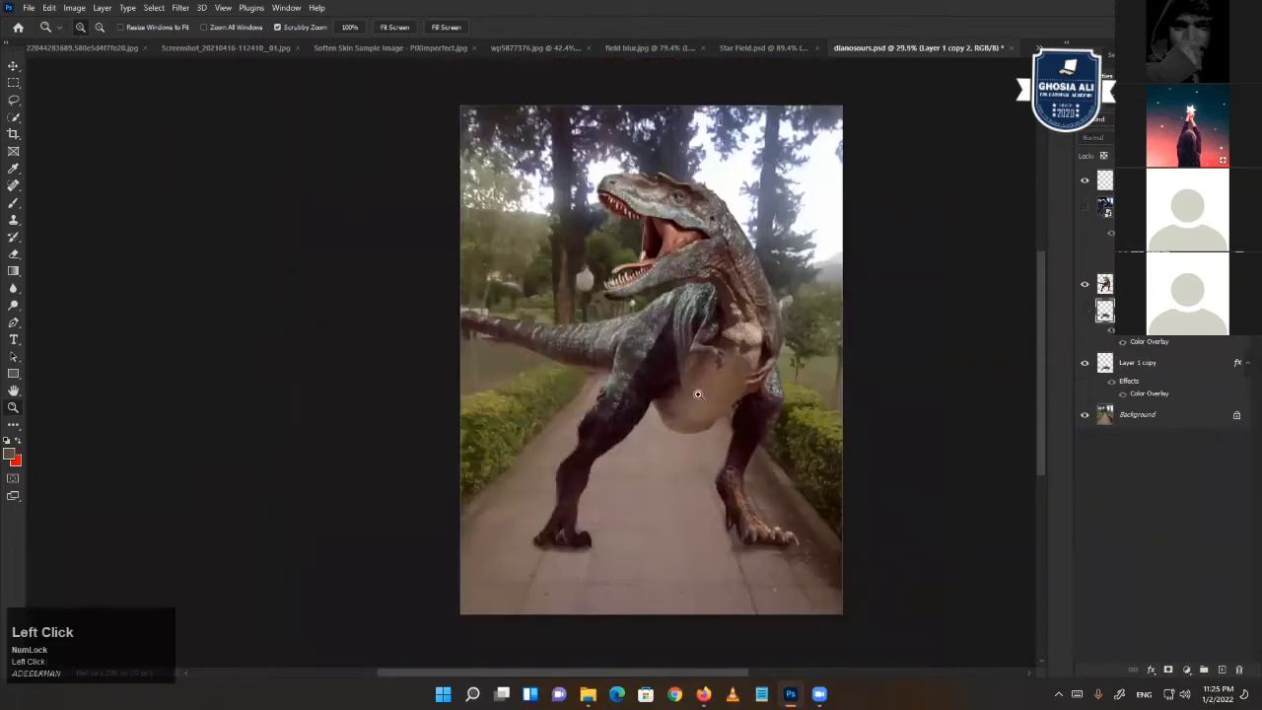
pyautogui.rightClick(656, 398)
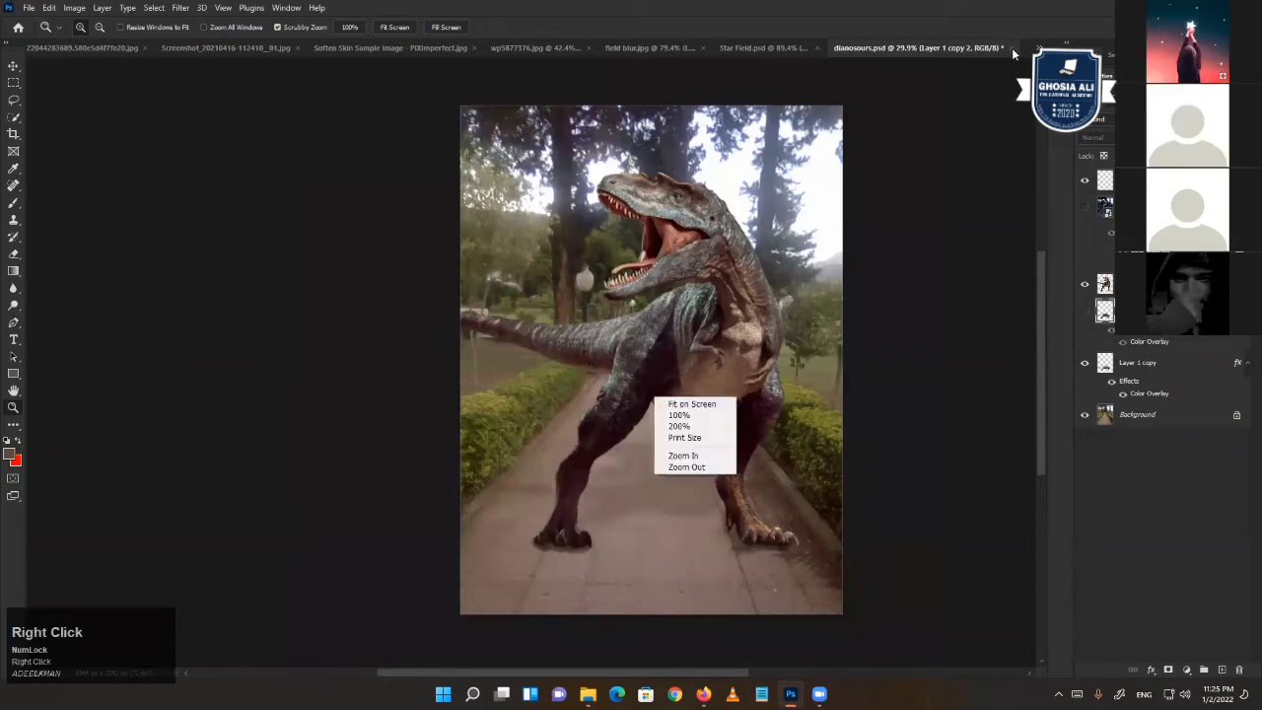
pyautogui.click(1014, 53)
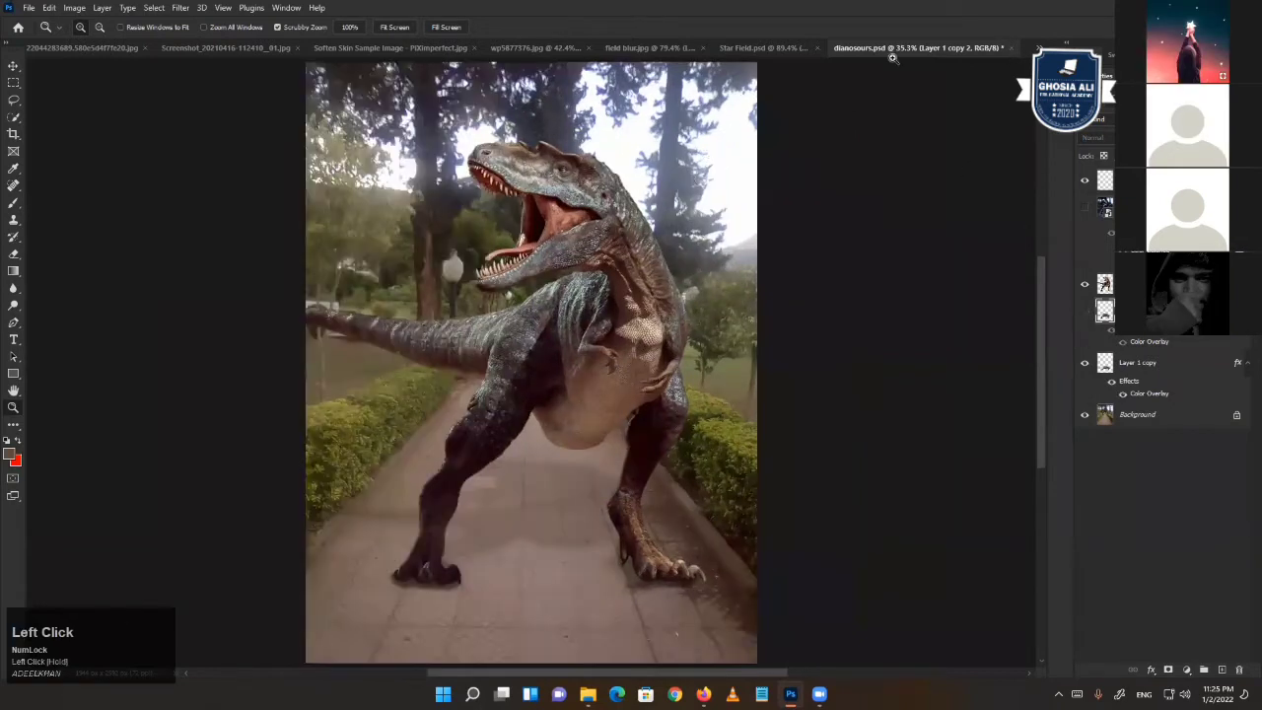
pyautogui.click(1011, 49)
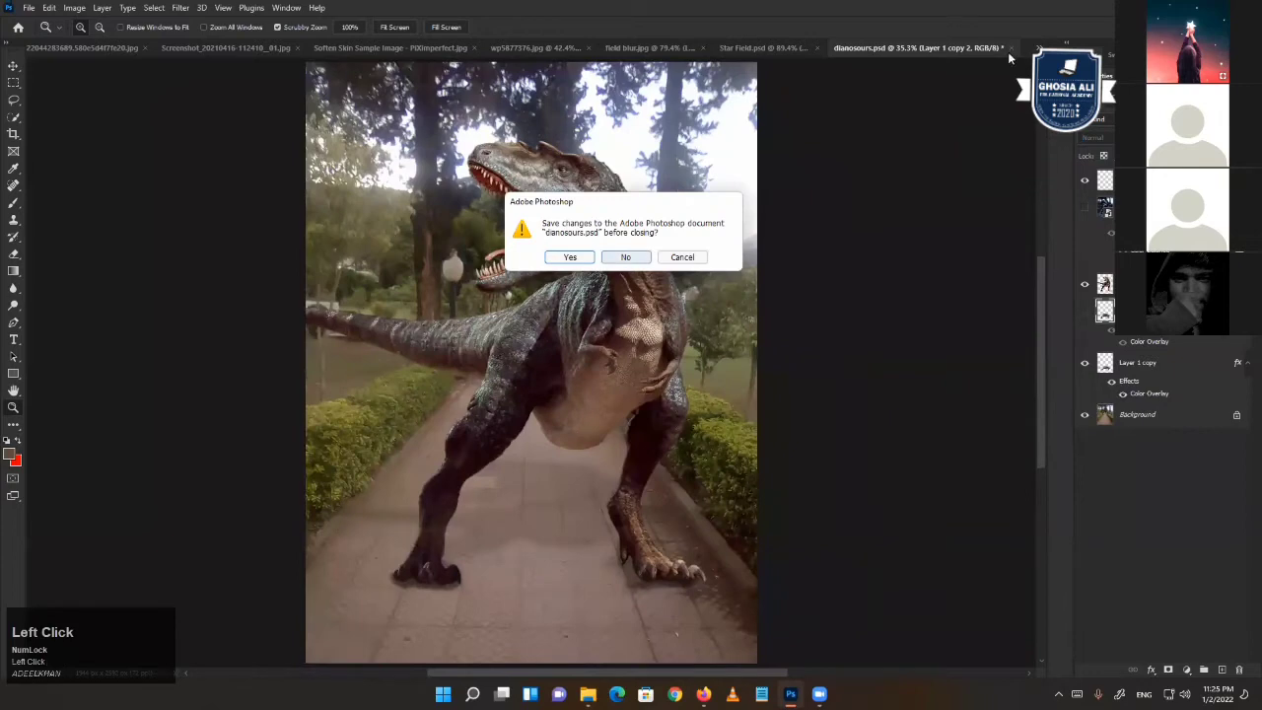
pyautogui.click(637, 255)
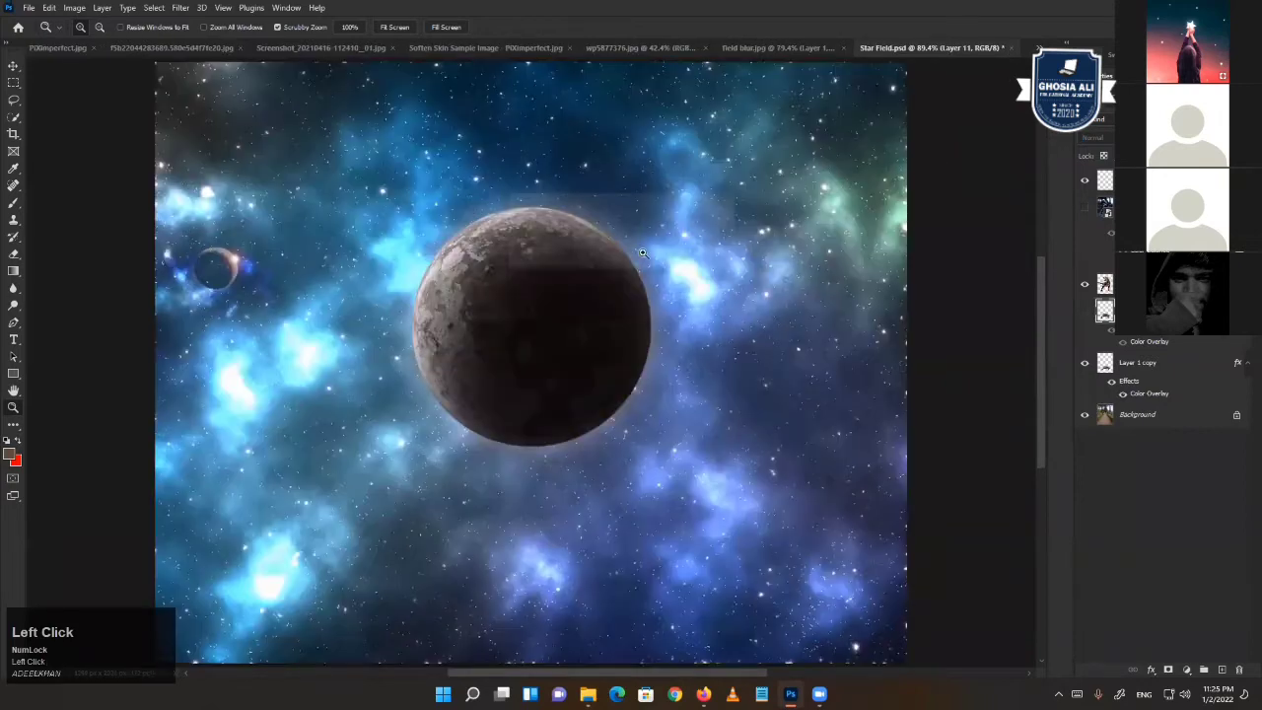
# - Close the Star Field.psd and wp5877376.jpg documents
pyautogui.click(816, 47)
pyautogui.click(827, 48)
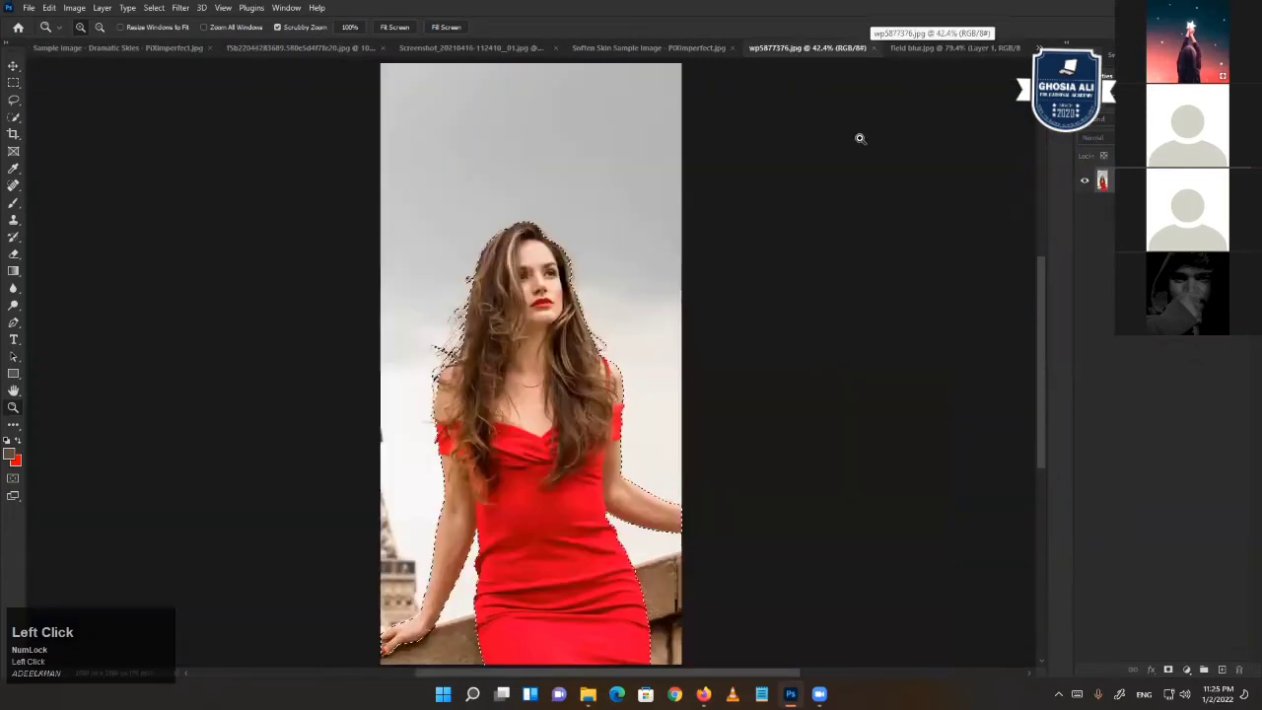
pyautogui.click(873, 47)
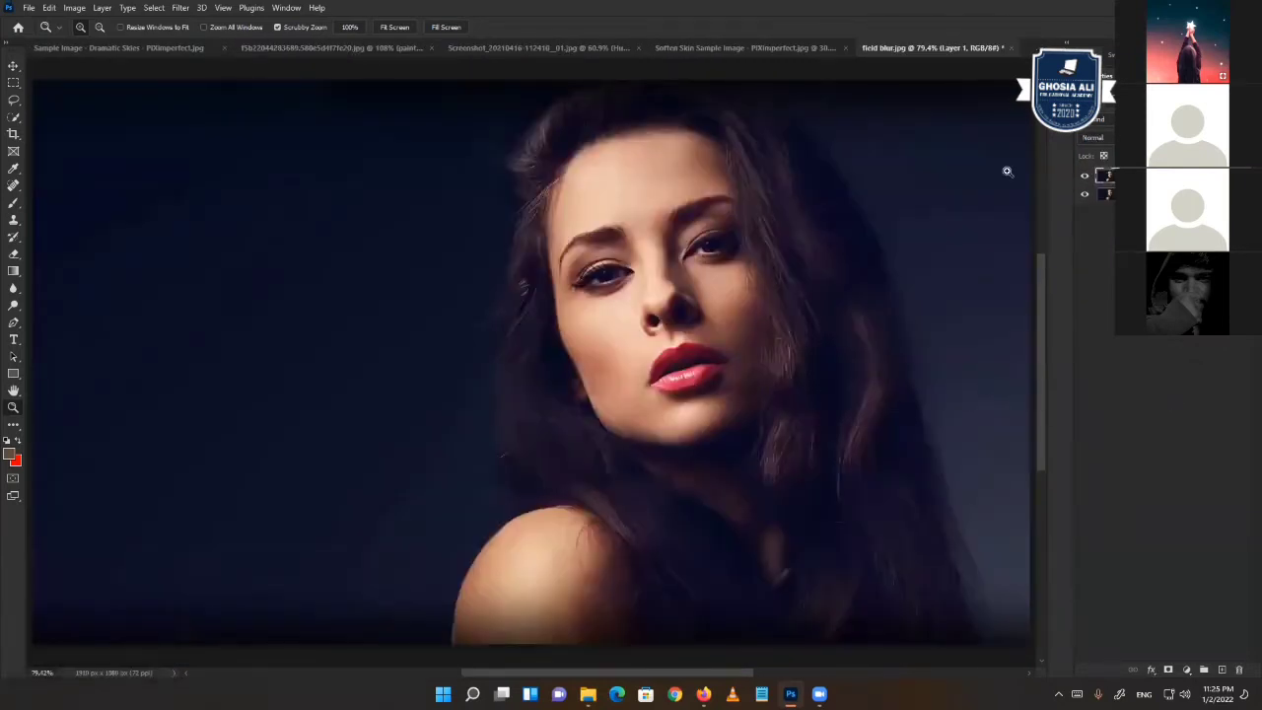
# - Switch to the Soften Skin Sample Image document and hide Layer 2 and the gray layer beneath it to view the original portrait
pyautogui.click(740, 46)
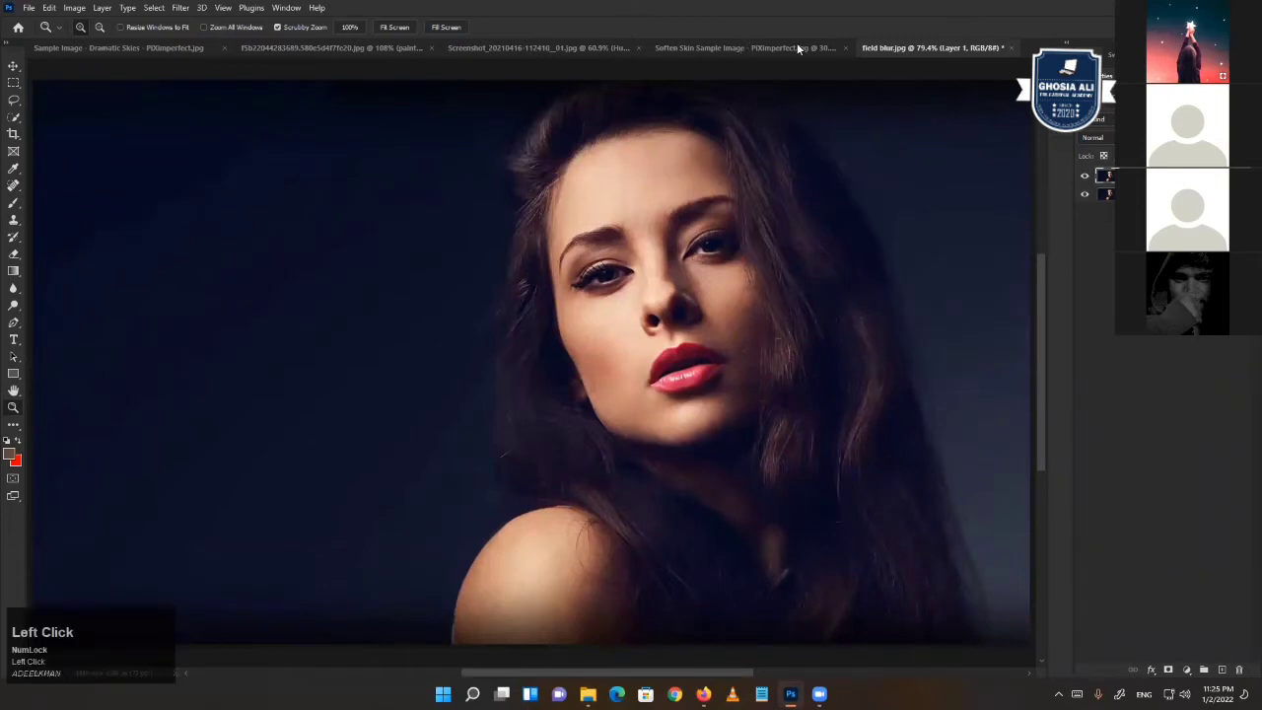
pyautogui.click(968, 46)
pyautogui.click(740, 43)
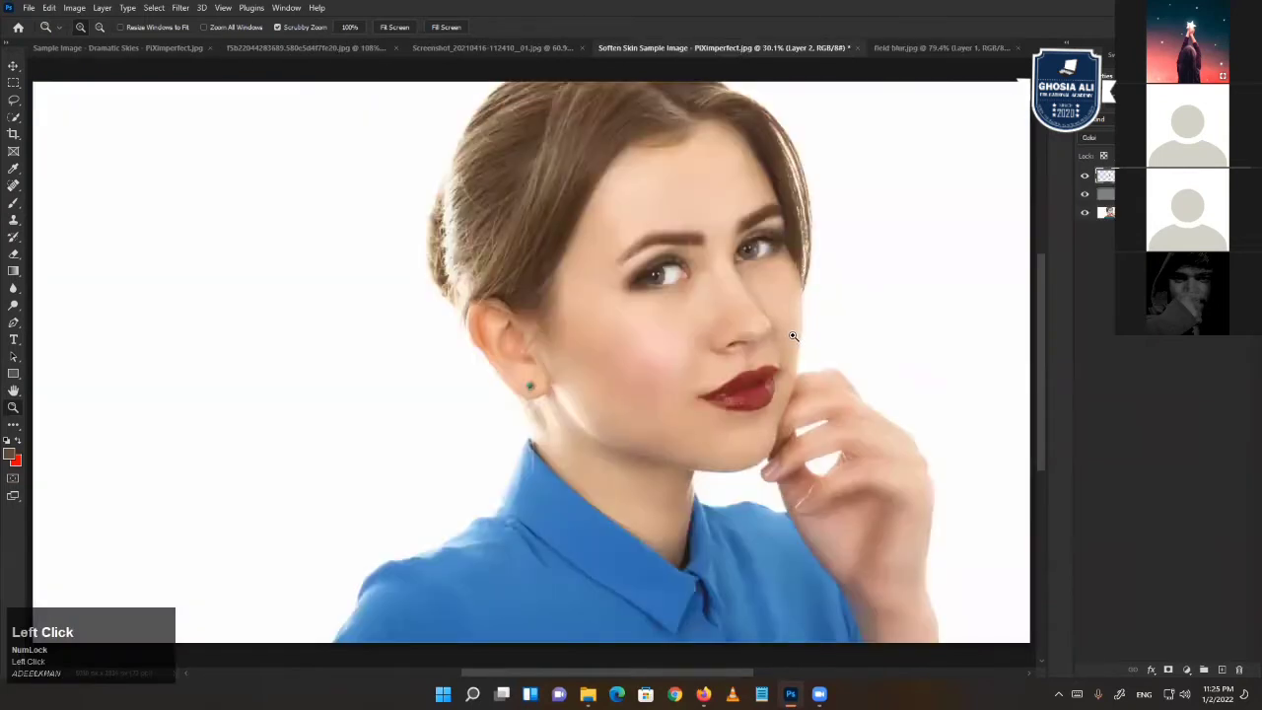
pyautogui.click(955, 139)
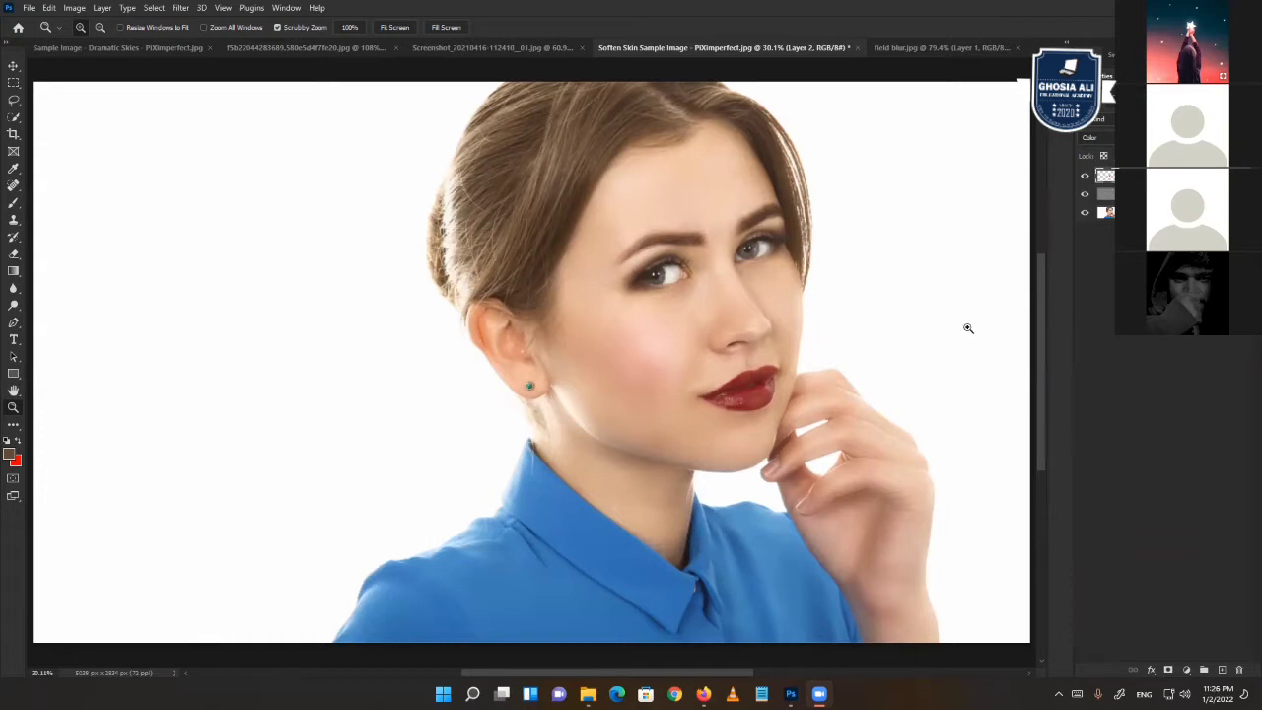
pyautogui.click(1084, 178)
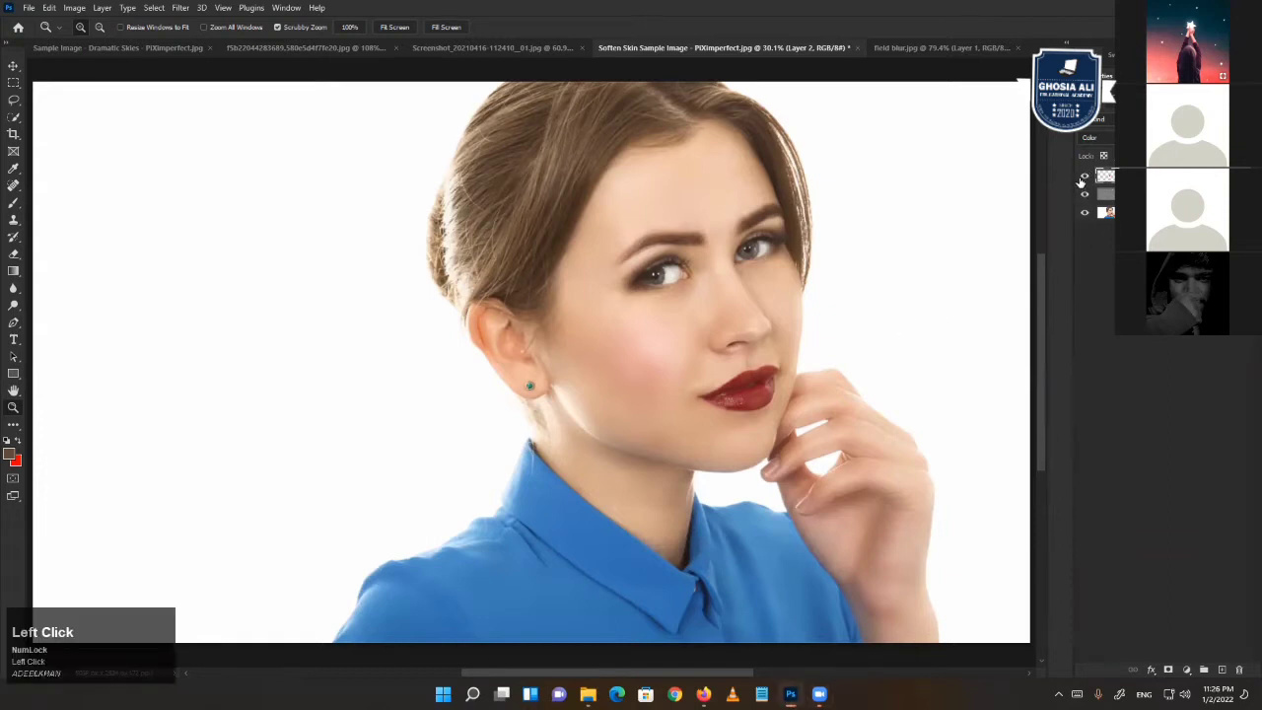
pyautogui.moveTo(1082, 182); pyautogui.dragTo(1167, 339)
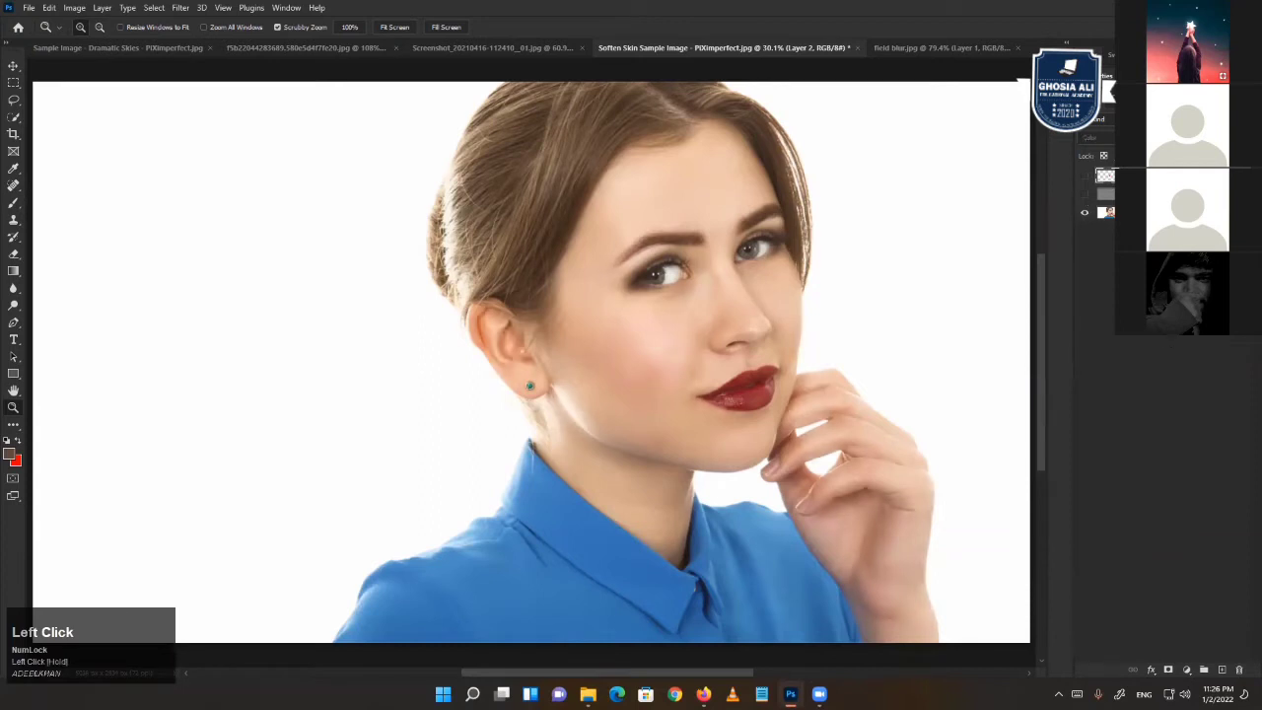
# - Load the RGB channel's luminosity as a selection from the Background layer and copy the selected bright areas to a new layer
pyautogui.click(1154, 213)
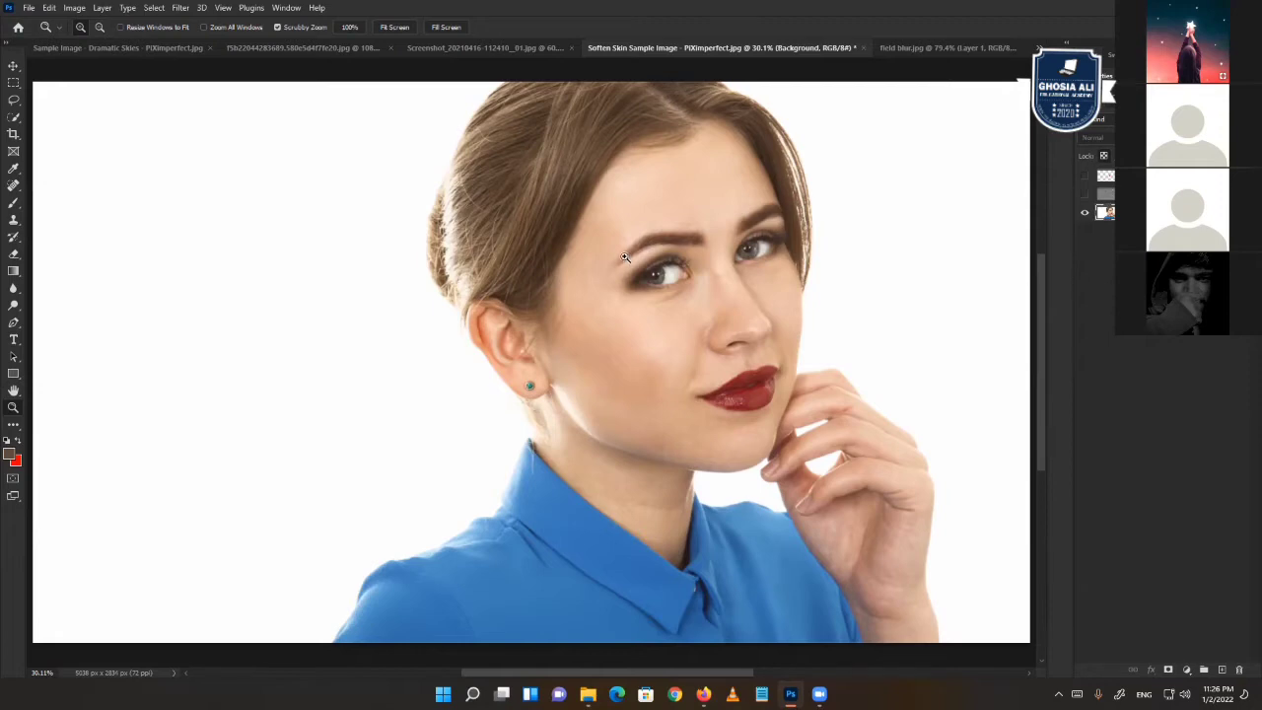
pyautogui.rightClick(692, 200)
pyautogui.click(696, 204)
pyautogui.click(1122, 102)
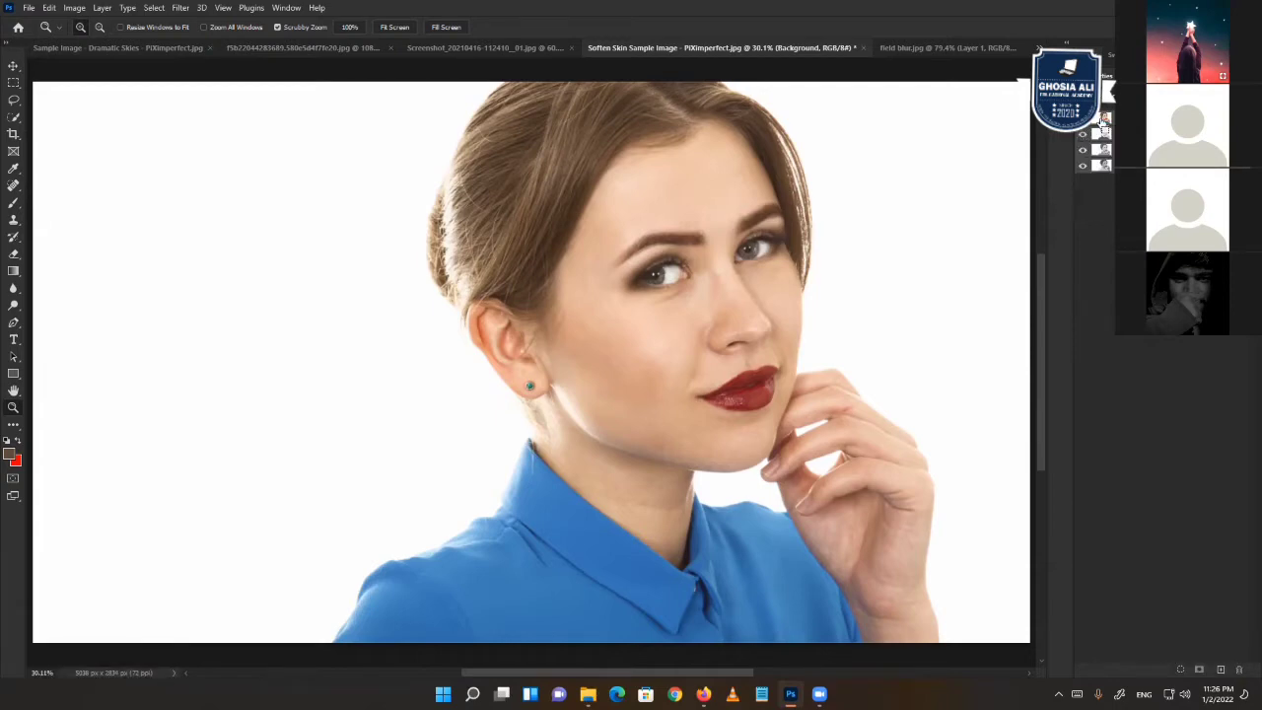
pyautogui.keyDown('ctrl'); pyautogui.click(1104, 121); pyautogui.keyUp('ctrl')
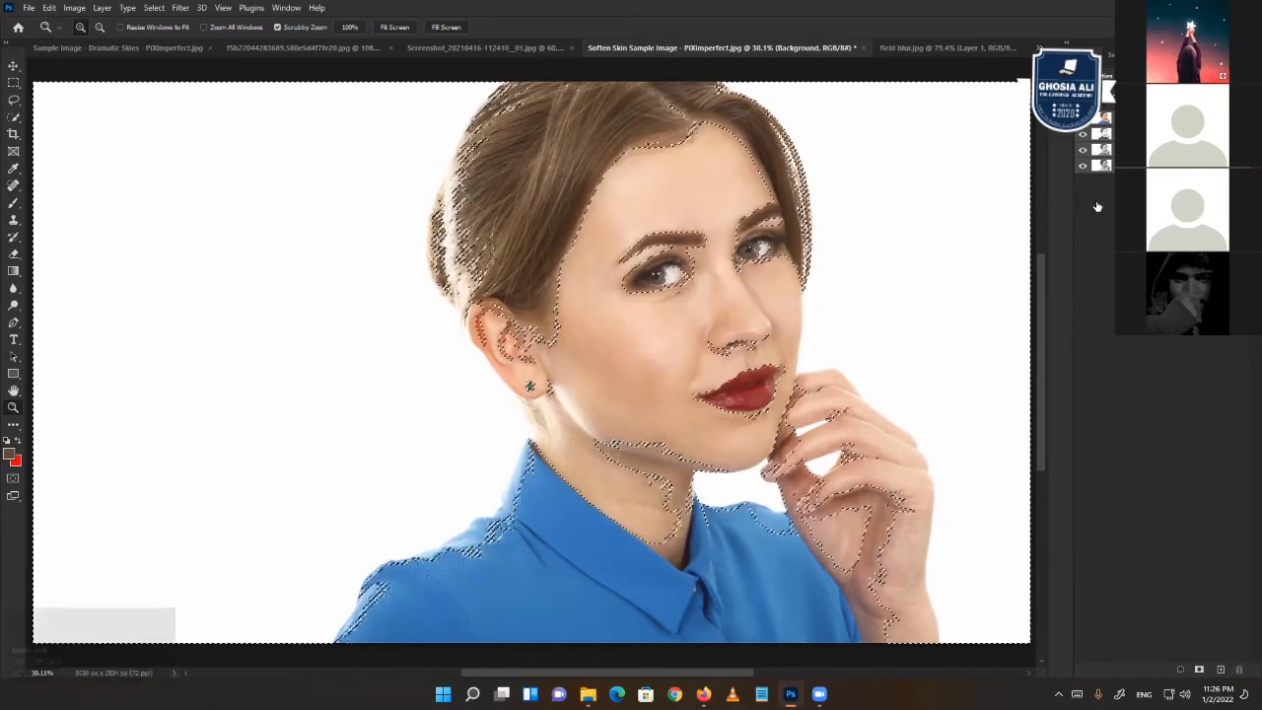
pyautogui.click(1099, 158)
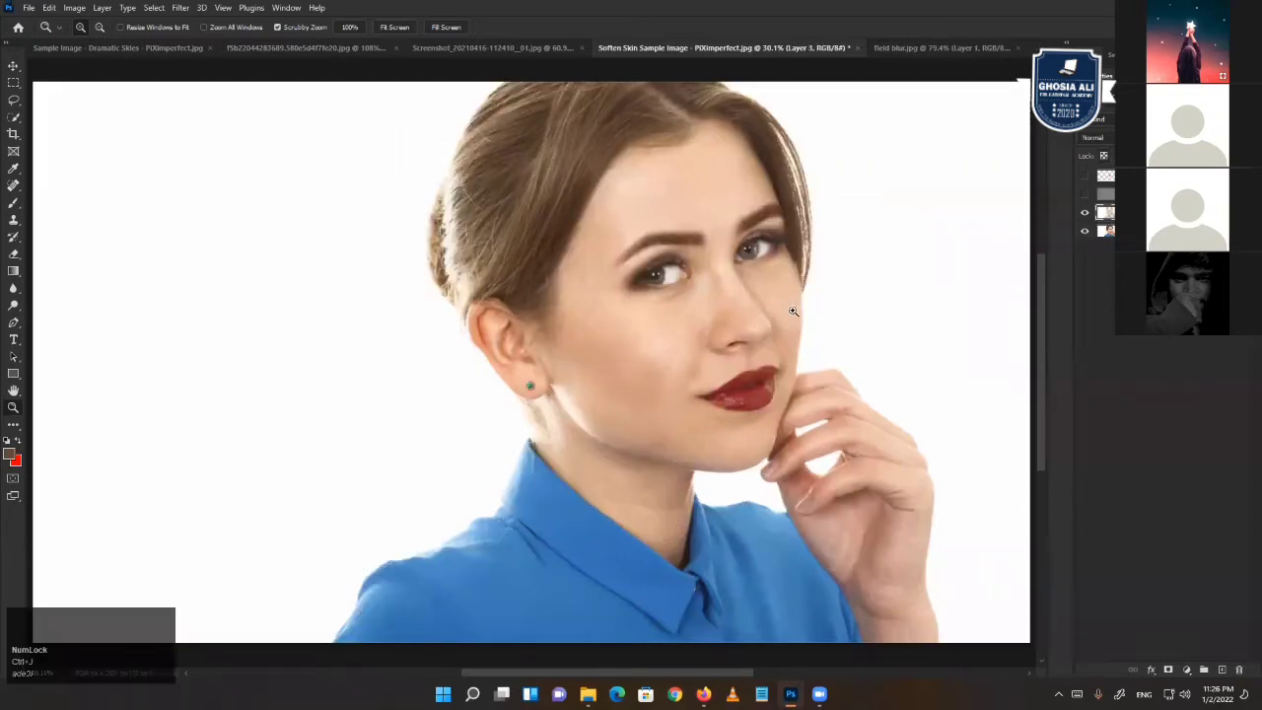
pyautogui.hotkey('ctrl', 'j')
# - Darken the copied highlights layer with Curves, pulling a point down to input 219 and output 172 on the RGB curve
pyautogui.hotkey('ctrl', 'm')
pyautogui.moveTo(805, 248); pyautogui.dragTo(1081, 126)
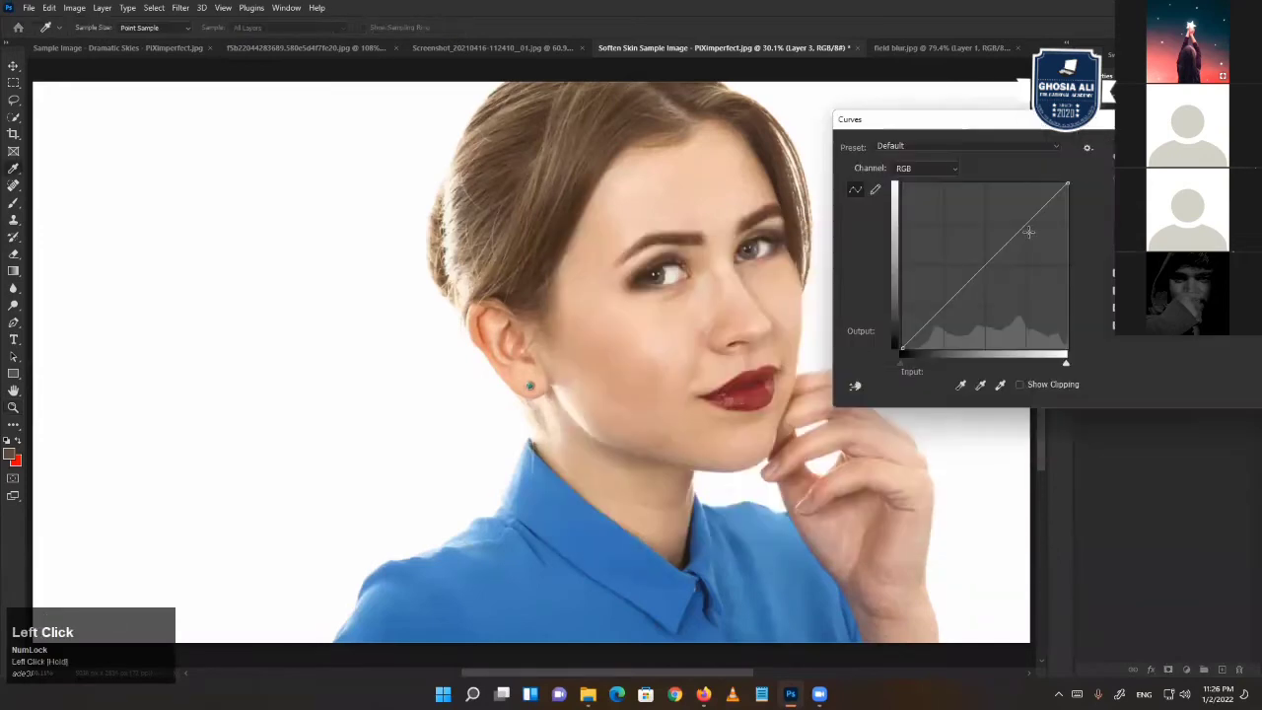
pyautogui.moveTo(1032, 233); pyautogui.dragTo(1045, 237)
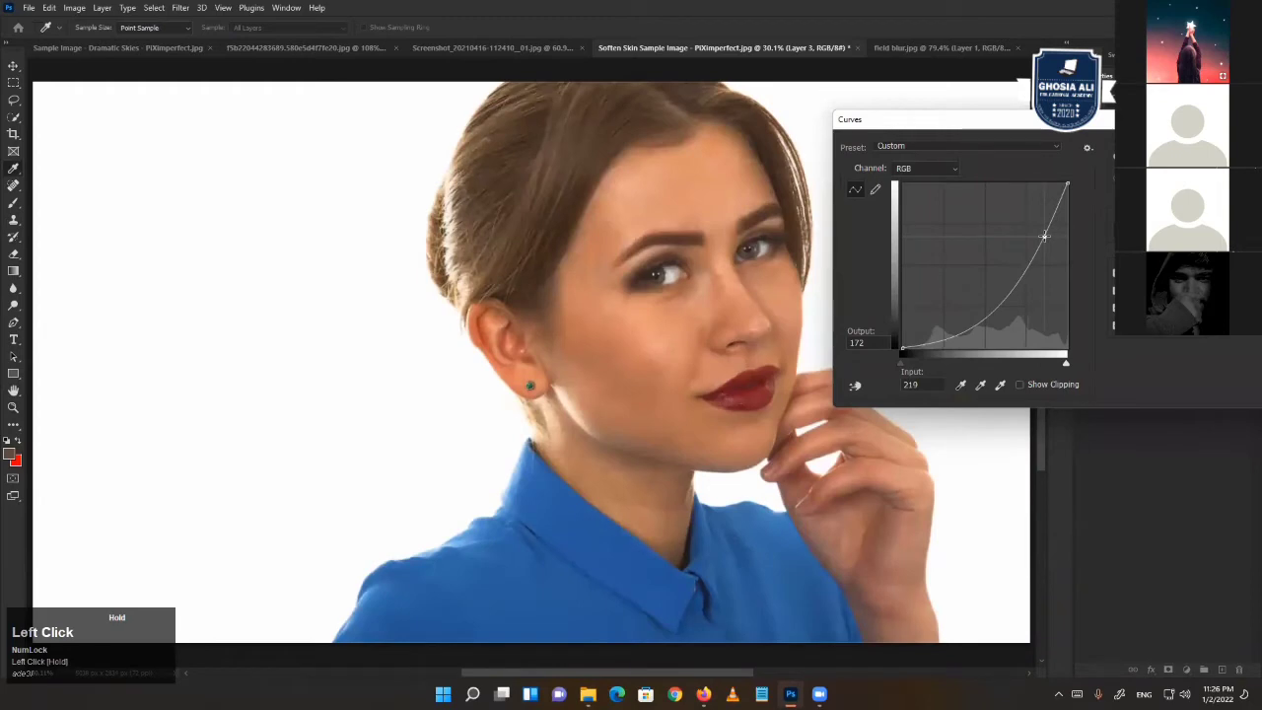
pyautogui.moveTo(1045, 237); pyautogui.dragTo(1044, 236)
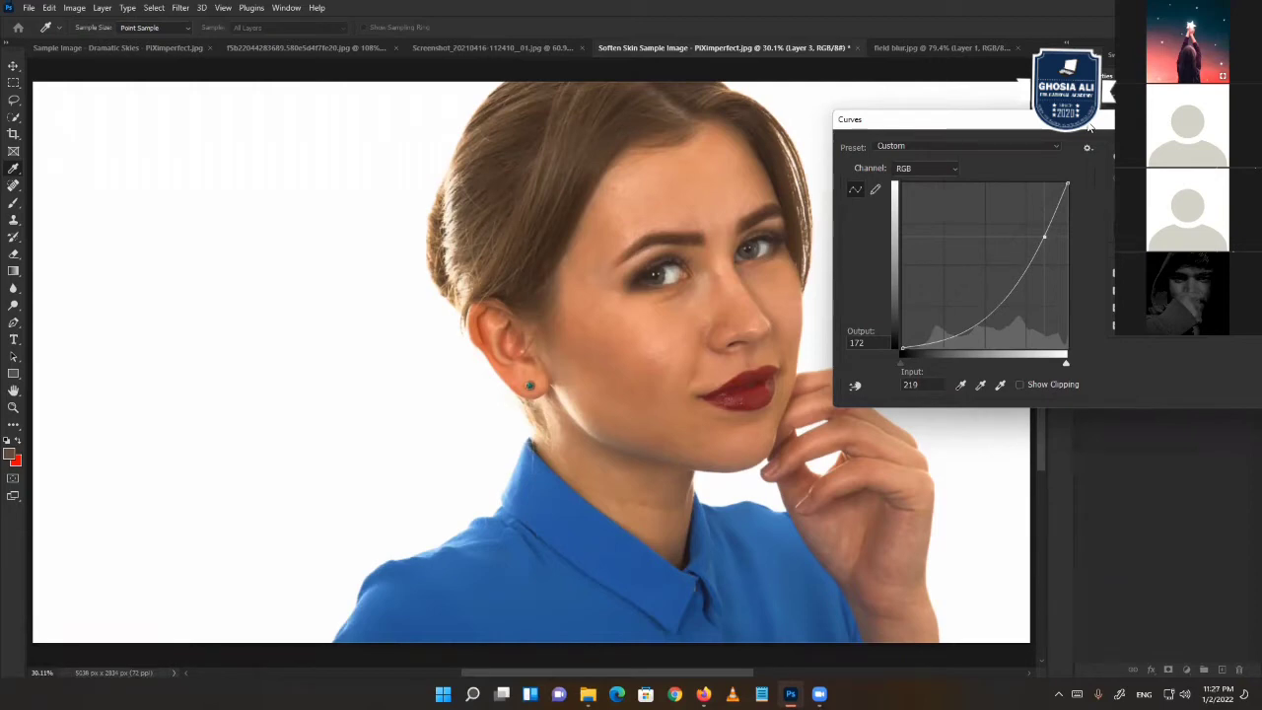
pyautogui.moveTo(1090, 128); pyautogui.dragTo(1022, 168)
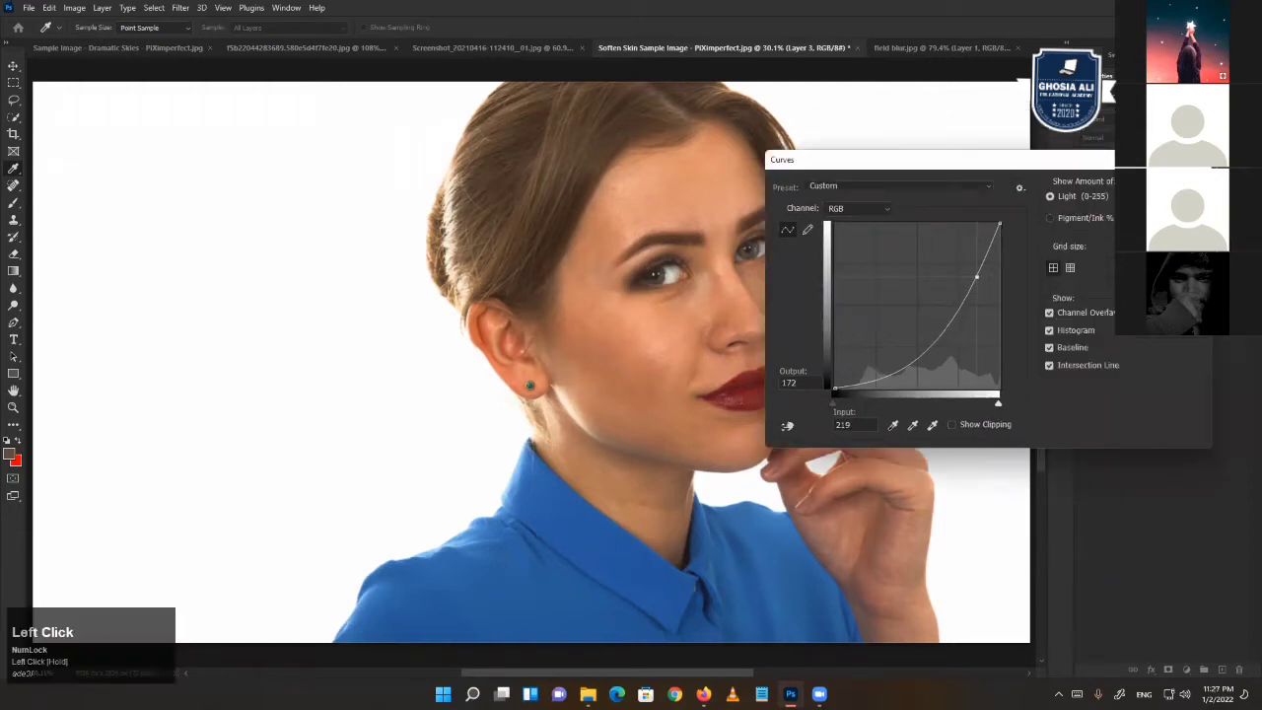
pyautogui.click(1171, 185)
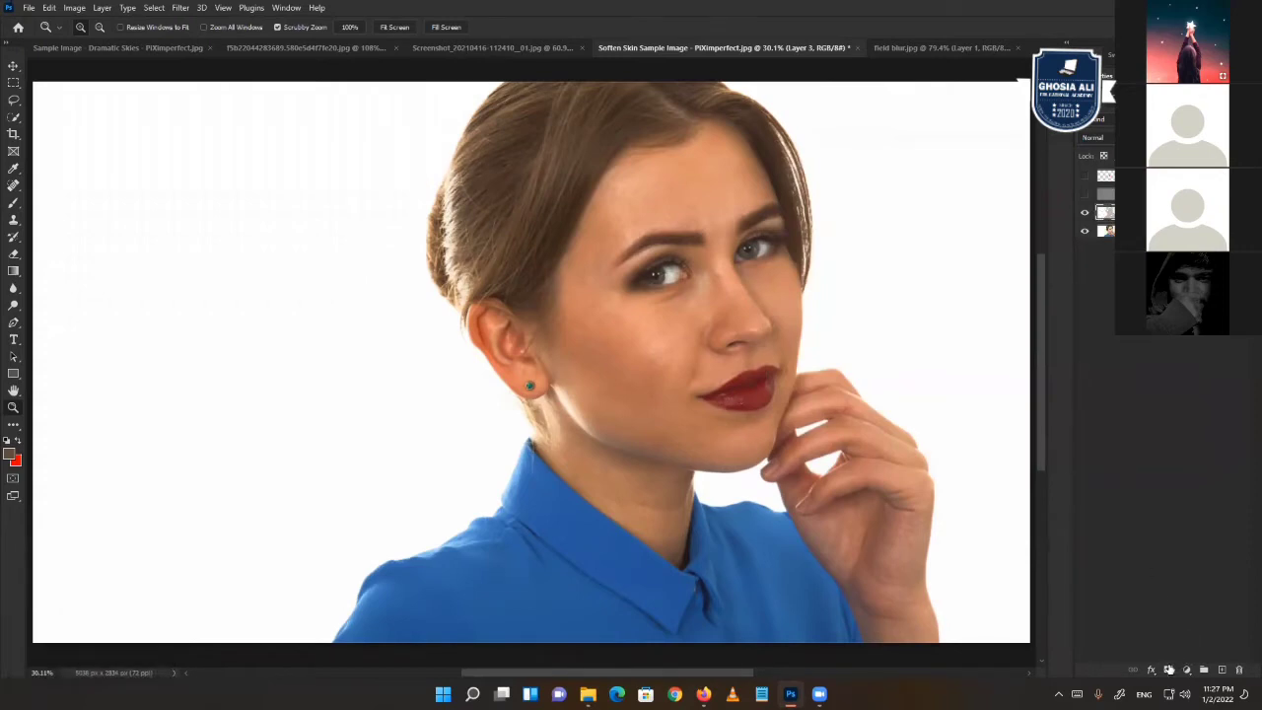
# - Add a black hide-all mask to the darkened Layer 3 and disable and re-enable it to compare the effect
pyautogui.click(1170, 670)
pyautogui.hotkey('ctrl', 'z')
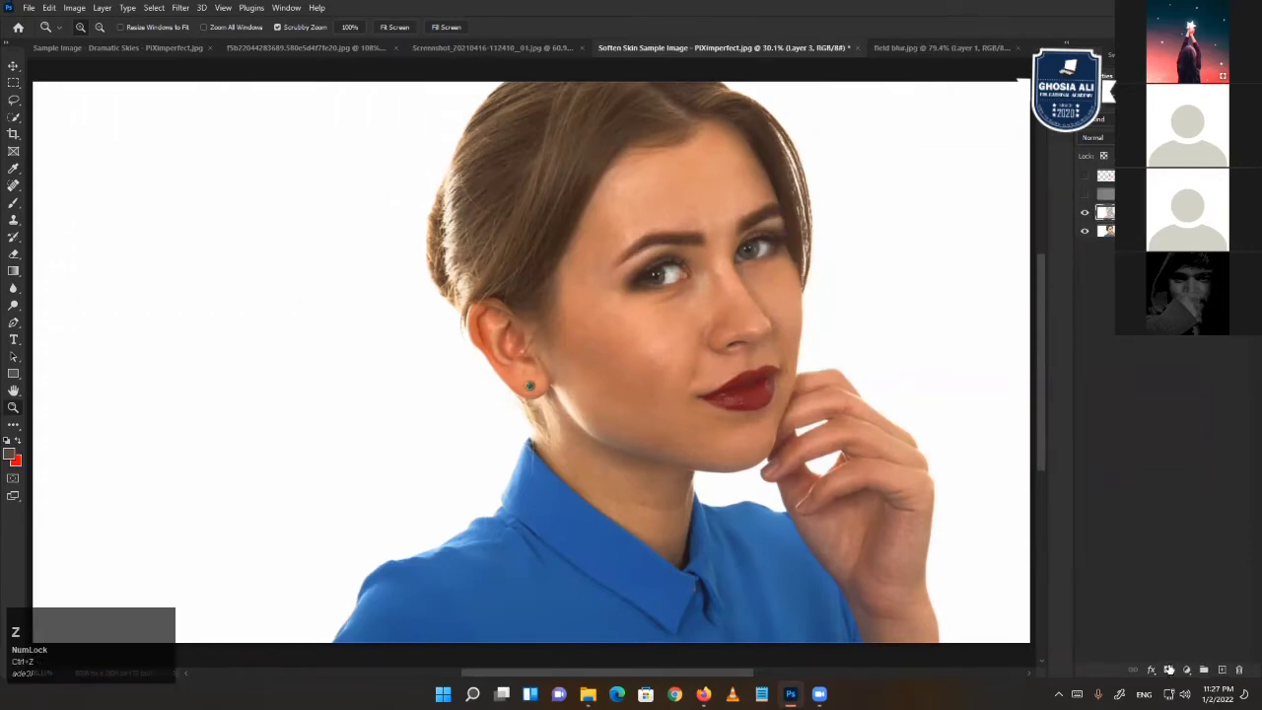
pyautogui.keyDown('alt'); pyautogui.click(1170, 670); pyautogui.keyUp('alt')
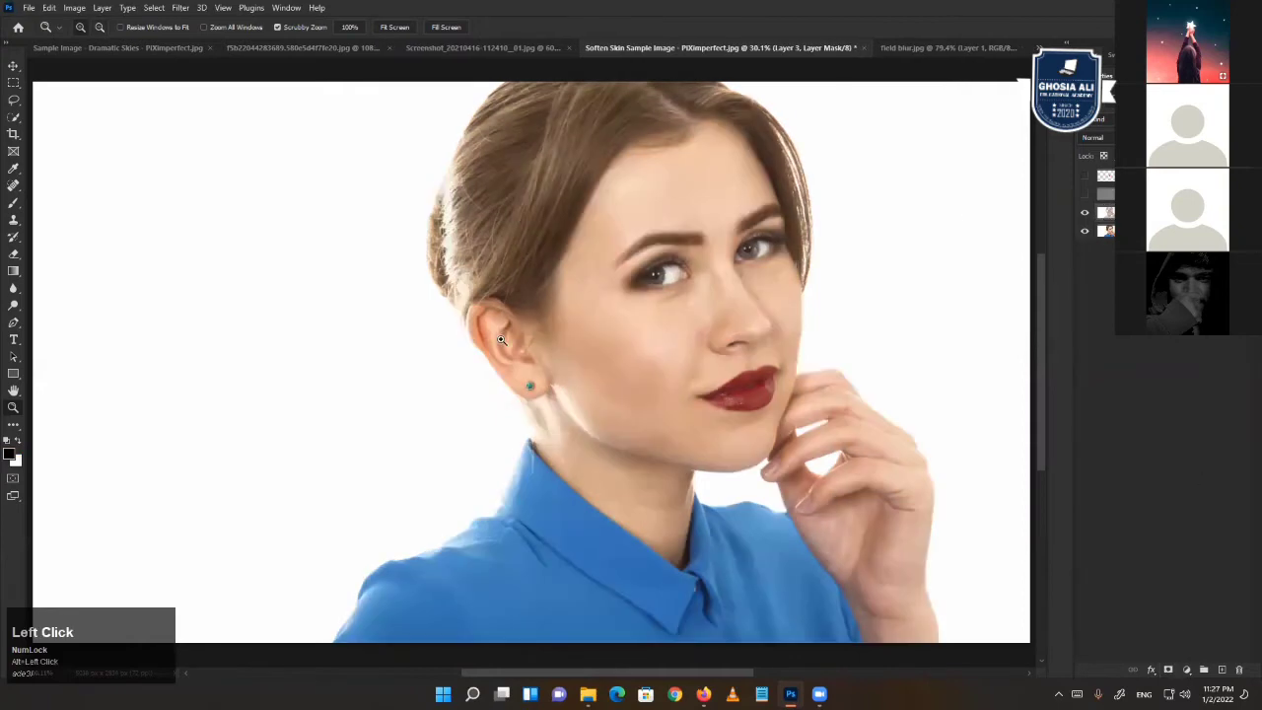
pyautogui.click(1134, 213)
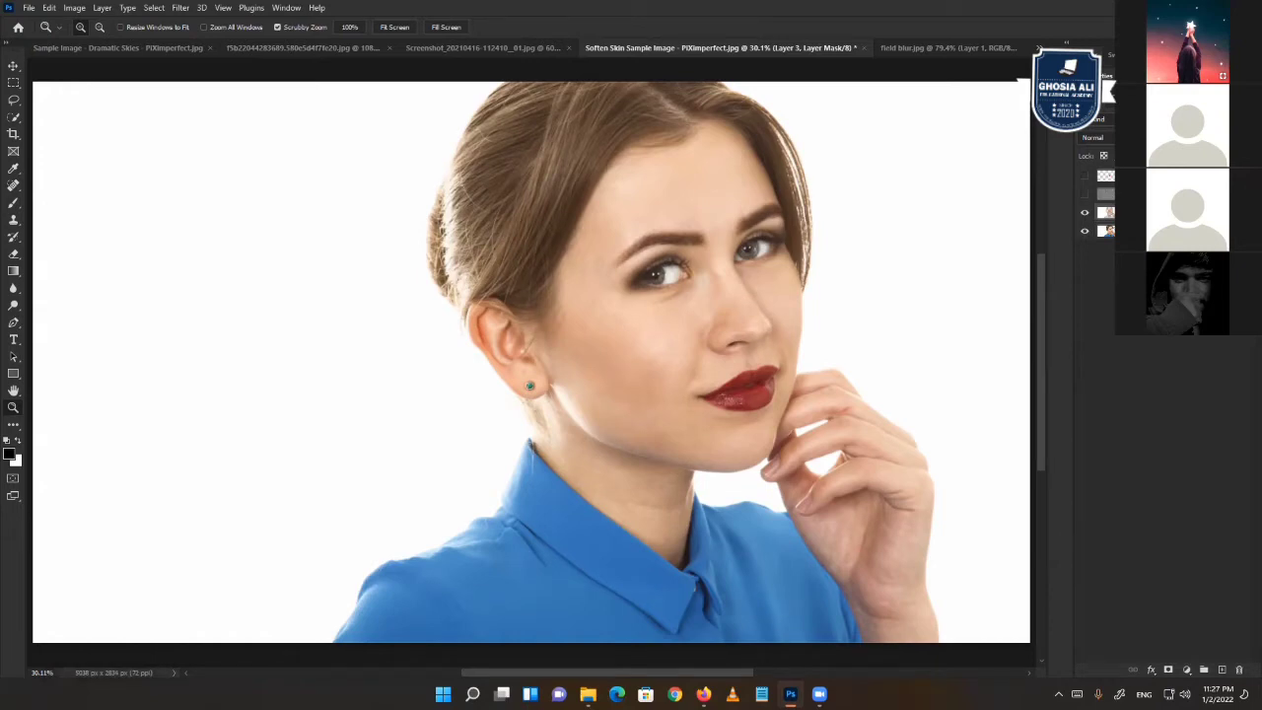
pyautogui.keyDown('shift'); pyautogui.click(1131, 213); pyautogui.keyUp('shift')
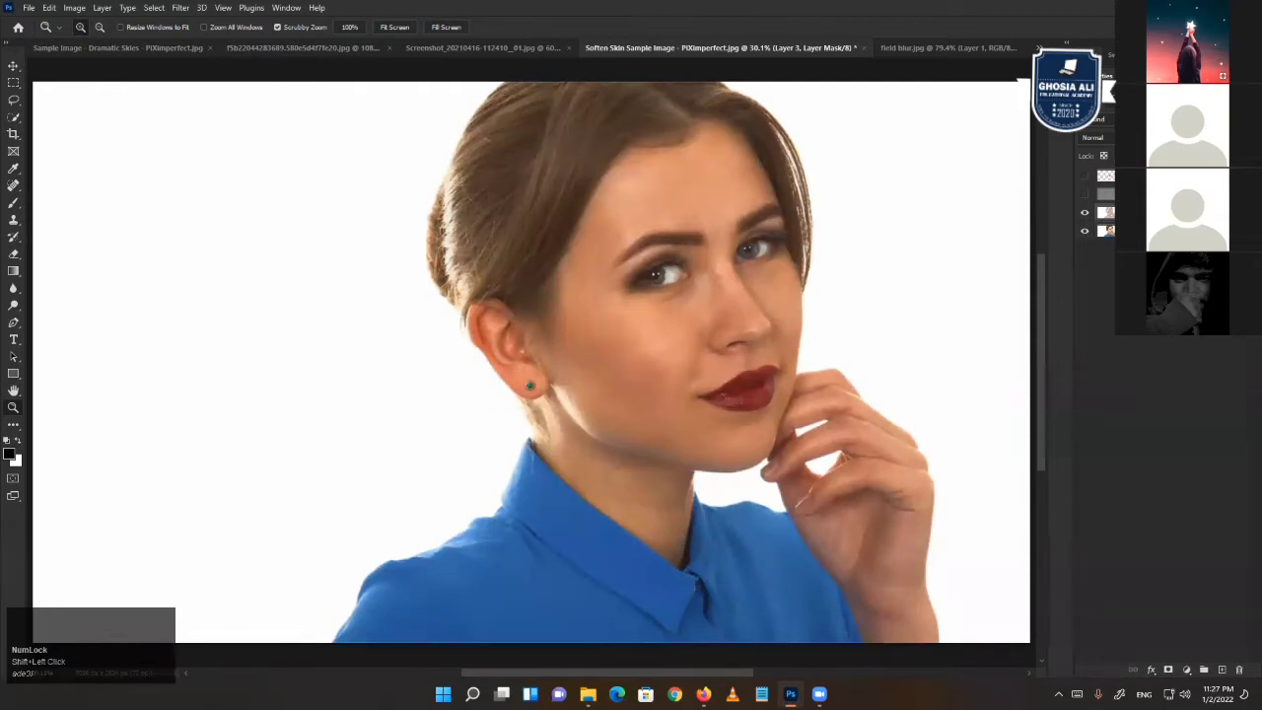
pyautogui.keyDown('shift'); pyautogui.click(1131, 213); pyautogui.keyUp('shift')
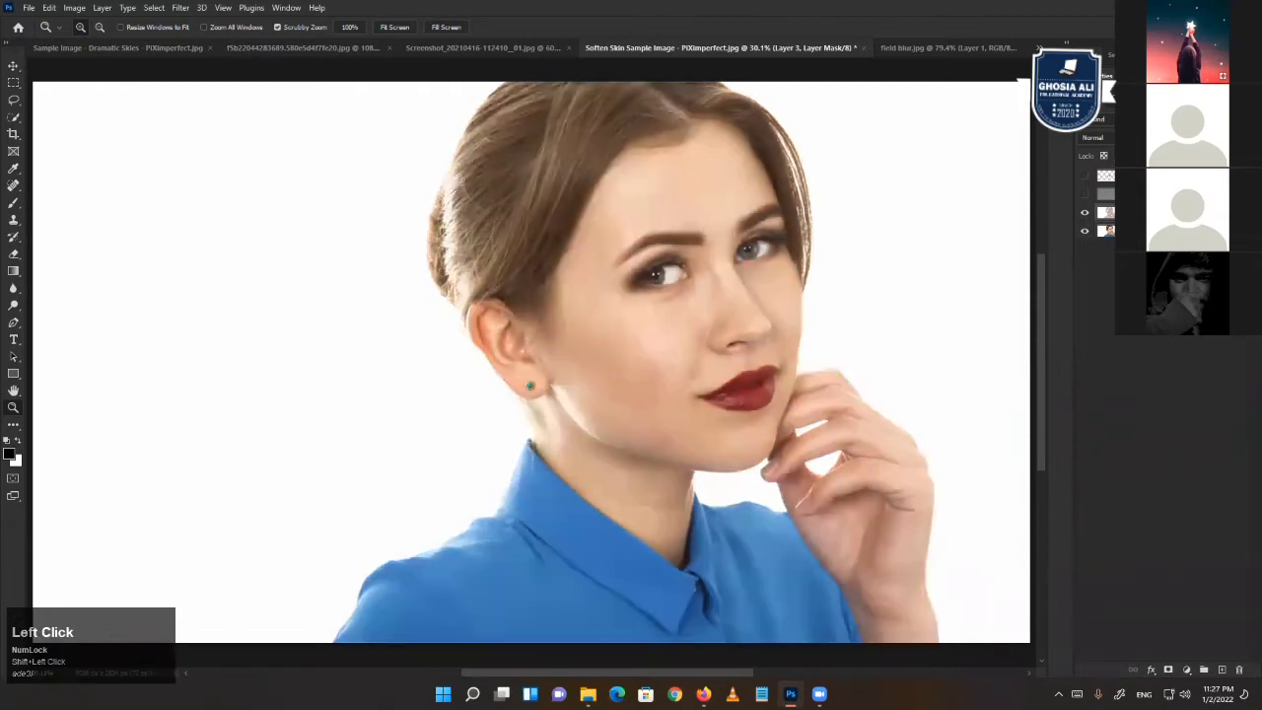
# - Paint white with a large soft brush on Layer 3's mask to reveal the darkening over the woman's ear
pyautogui.press('v')
pyautogui.press('x')
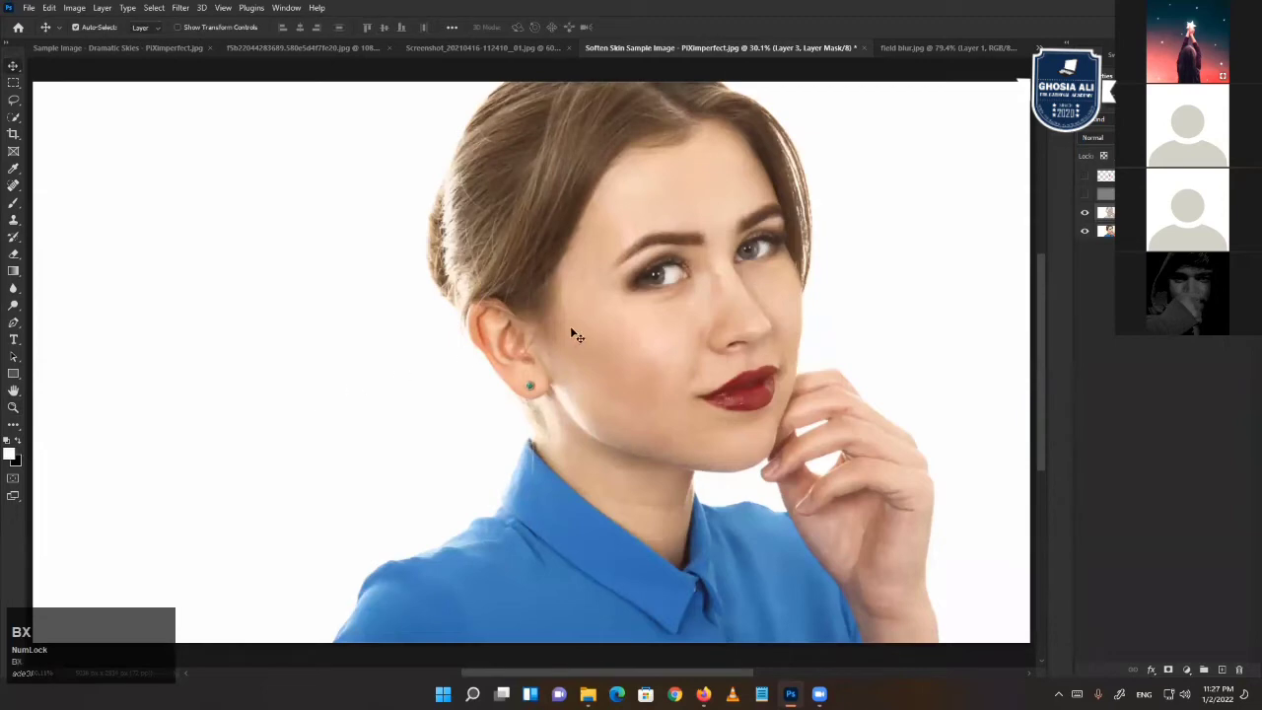
pyautogui.click(543, 331)
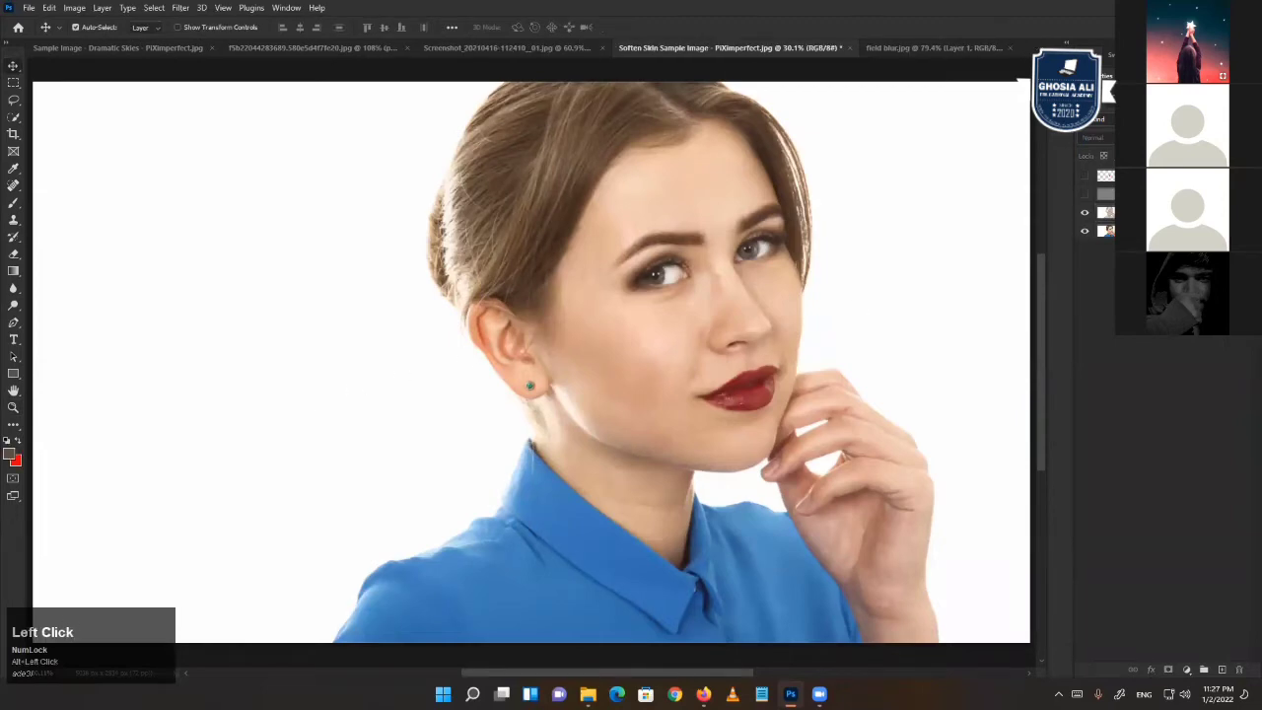
pyautogui.click(1132, 213)
pyautogui.press('b')
pyautogui.moveTo(540, 318); pyautogui.dragTo(548, 318)
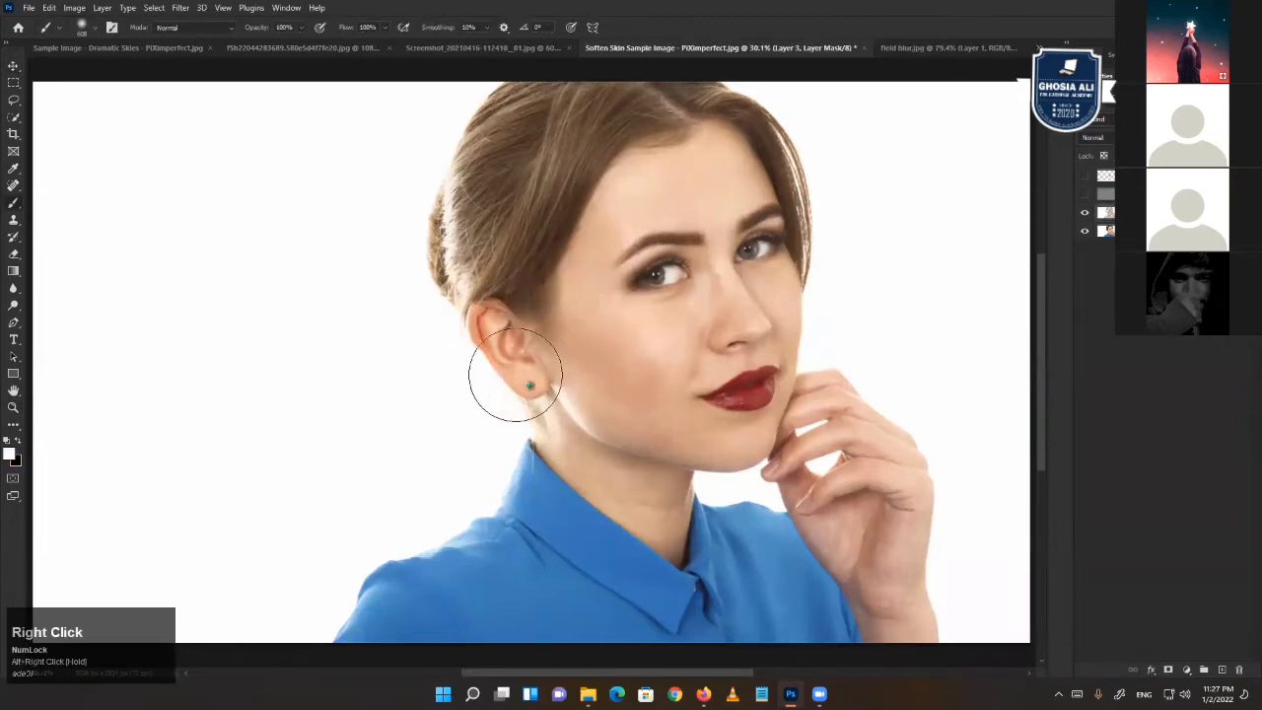
pyautogui.rightClick(520, 268)
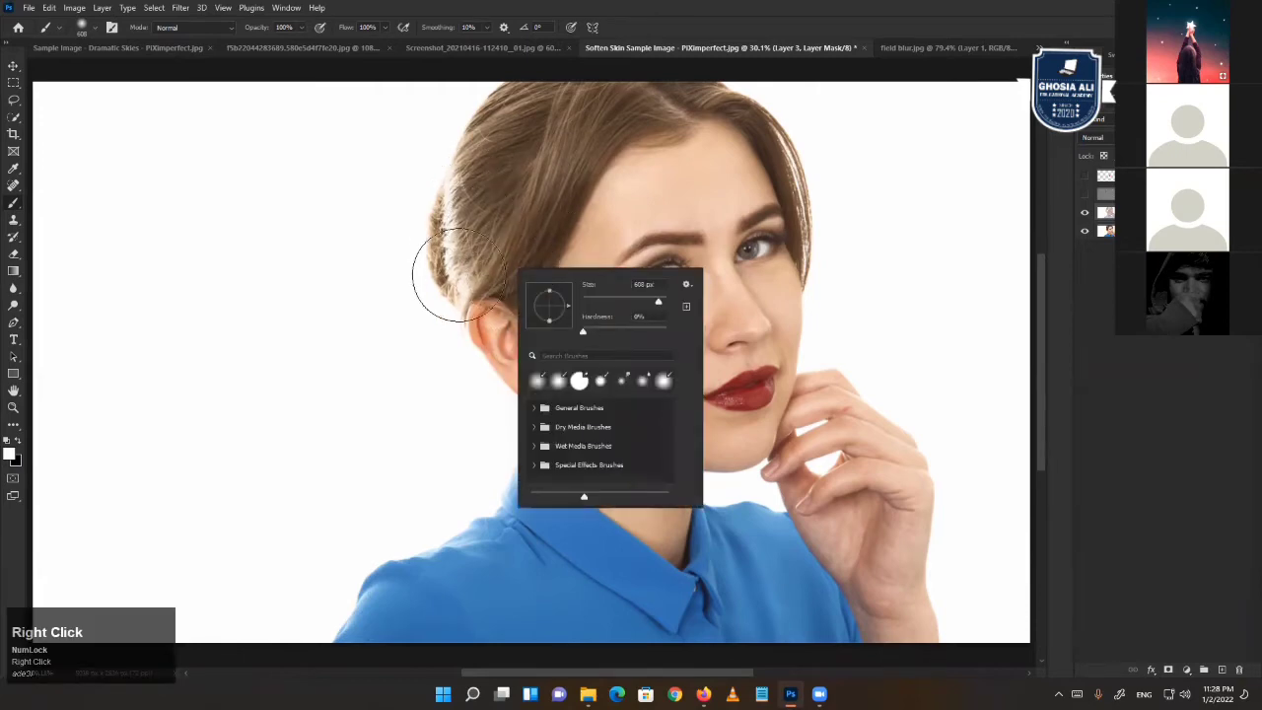
pyautogui.click(460, 271)
pyautogui.moveTo(449, 238)
pyautogui.mouseDown()
pyautogui.moveTo(460, 321)
pyautogui.moveTo(506, 418)
pyautogui.moveTo(491, 395)
pyautogui.moveTo(560, 423)
pyautogui.mouseUp()
# - Reduce the brush size and touch up the mask in white around the lower edge of the ear and the earlobe
pyautogui.keyDown('alt'); pyautogui.scroll(3, 582, 478); pyautogui.keyUp('alt')
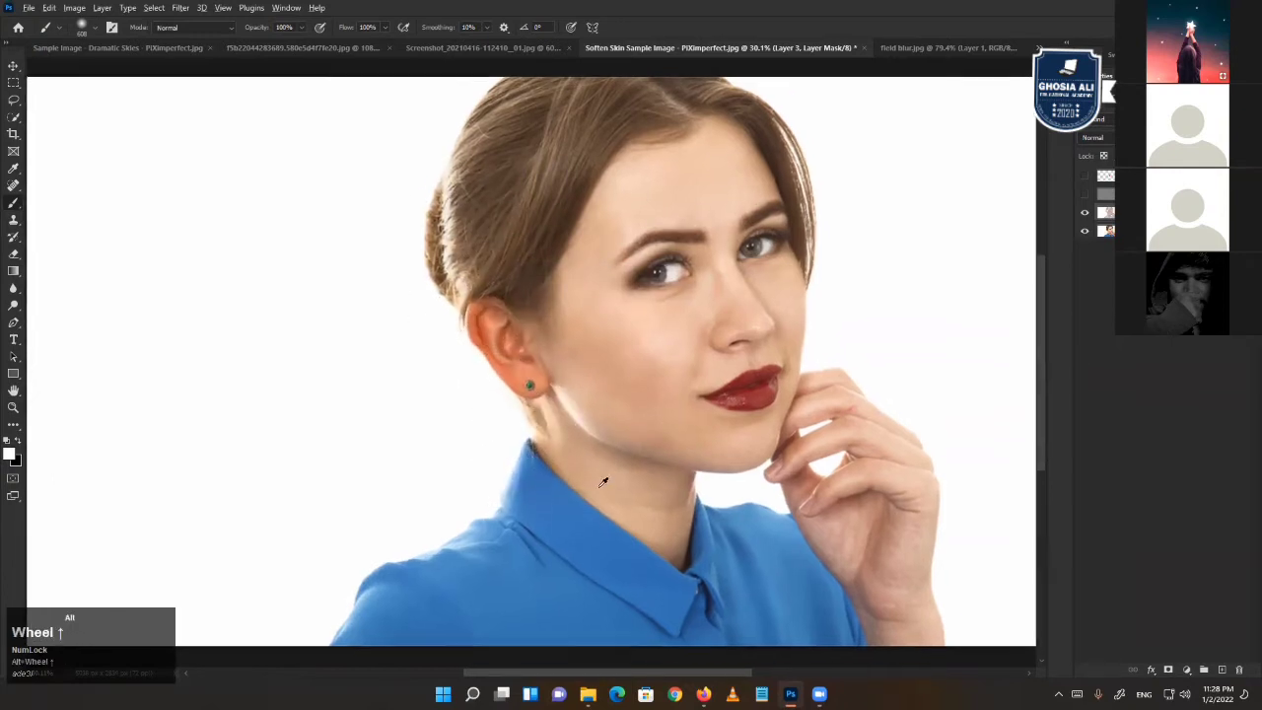
pyautogui.keyDown('alt'); pyautogui.scroll(3, 568, 476); pyautogui.keyUp('alt')
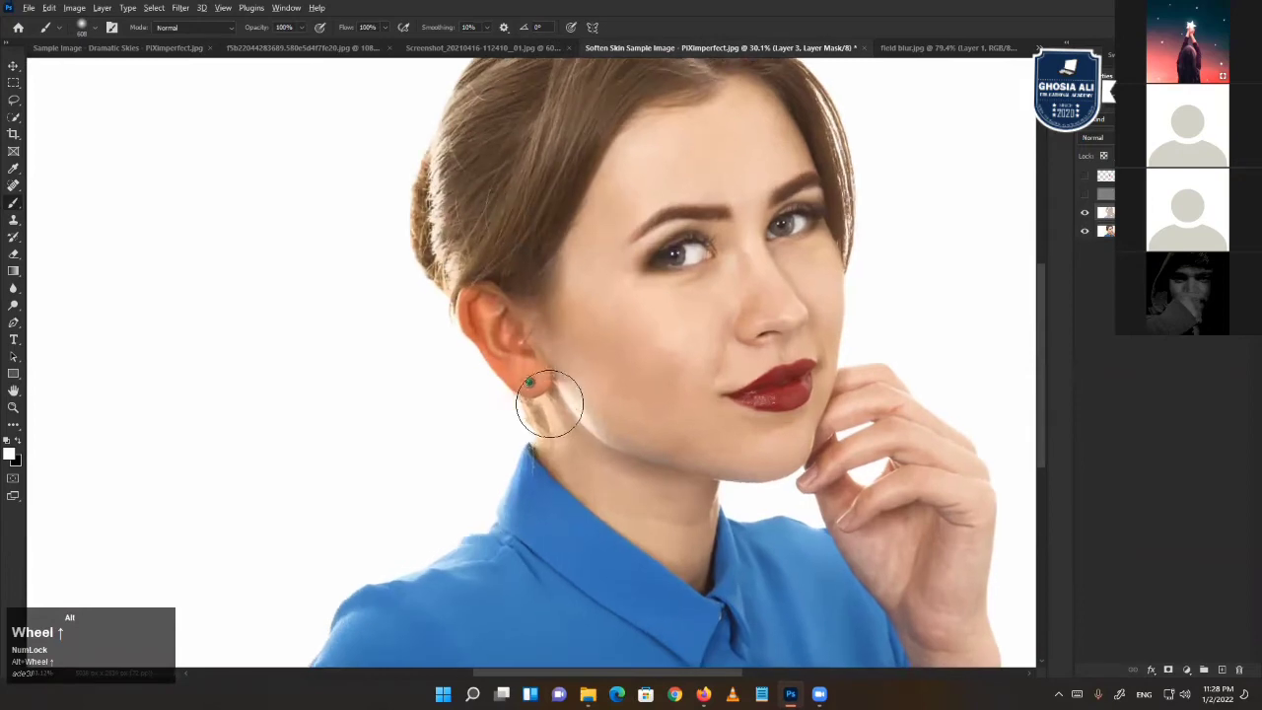
pyautogui.keyDown('alt'); pyautogui.scroll(1, 561, 432); pyautogui.keyUp('alt')
pyautogui.keyDown('alt'); pyautogui.scroll(2, 557, 434); pyautogui.keyUp('alt')
pyautogui.keyDown('alt'); pyautogui.rightClick(533, 414); pyautogui.keyUp('alt')
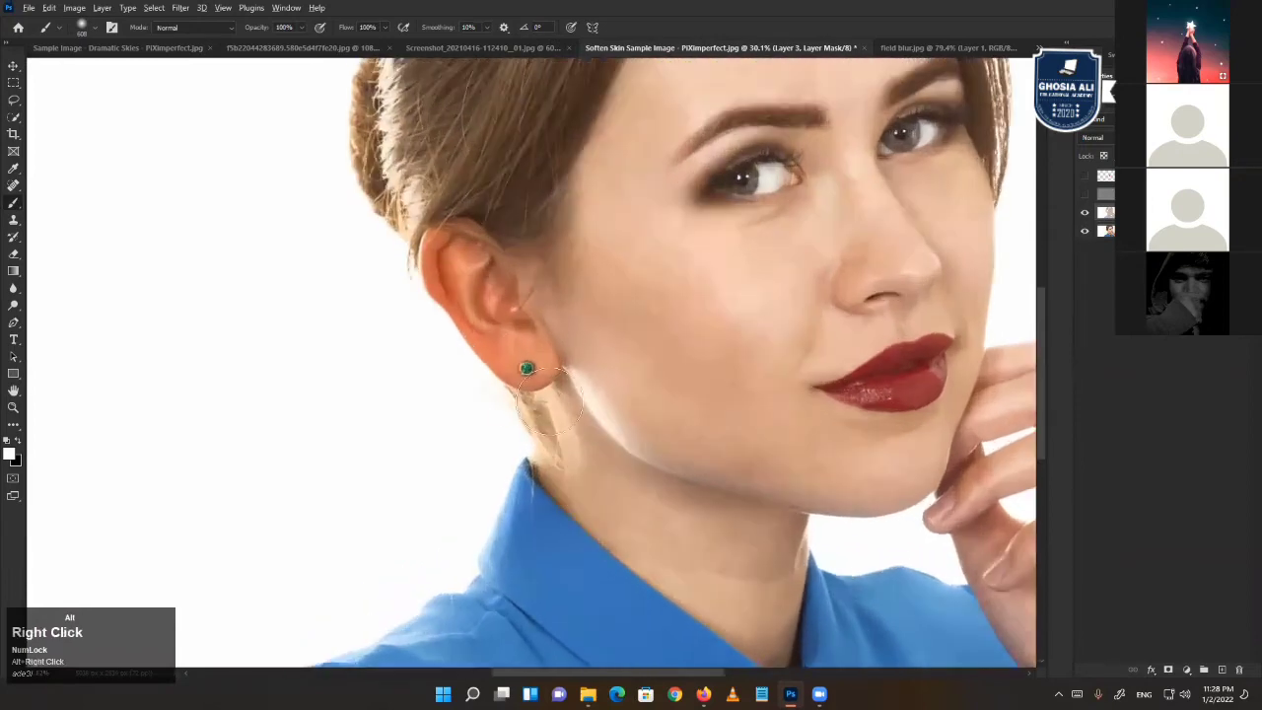
pyautogui.keyDown('alt'); pyautogui.moveTo(549, 447); pyautogui.dragTo(510, 361); pyautogui.keyUp('alt')
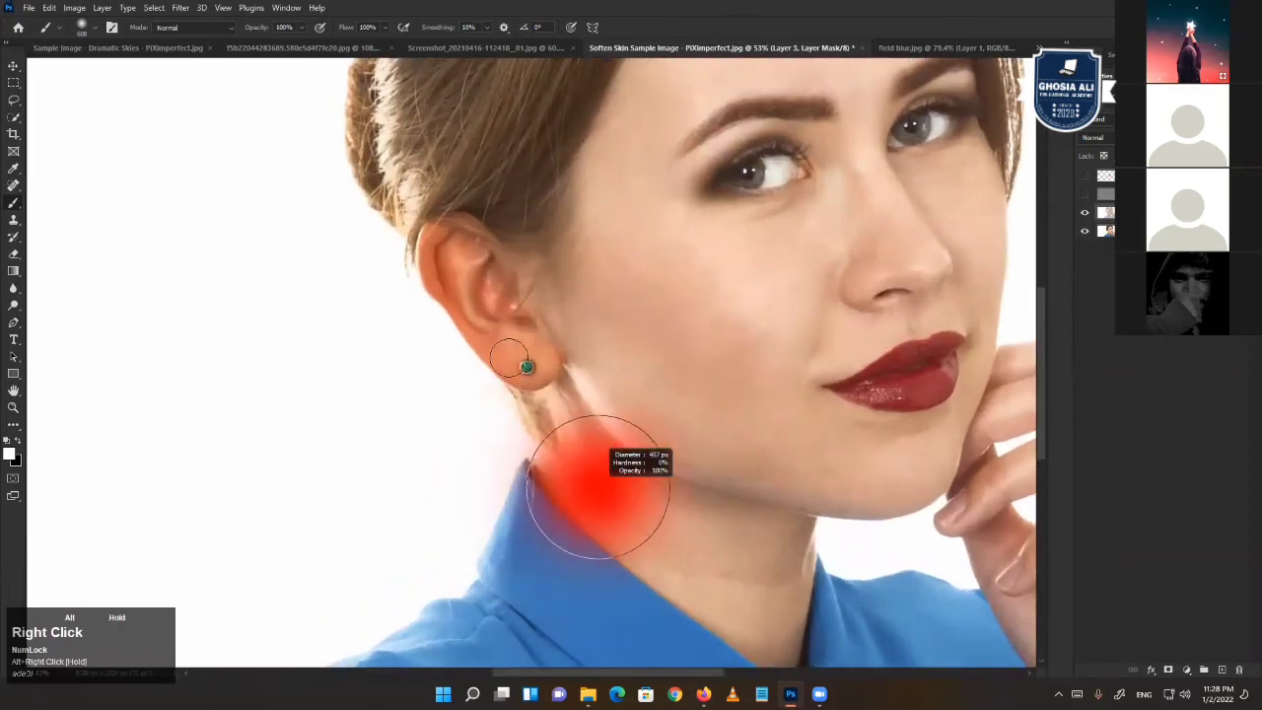
pyautogui.keyDown('alt'); pyautogui.scroll(-1, 512, 363); pyautogui.keyUp('alt')
pyautogui.keyDown('alt'); pyautogui.scroll(-2, 526, 367); pyautogui.keyUp('alt')
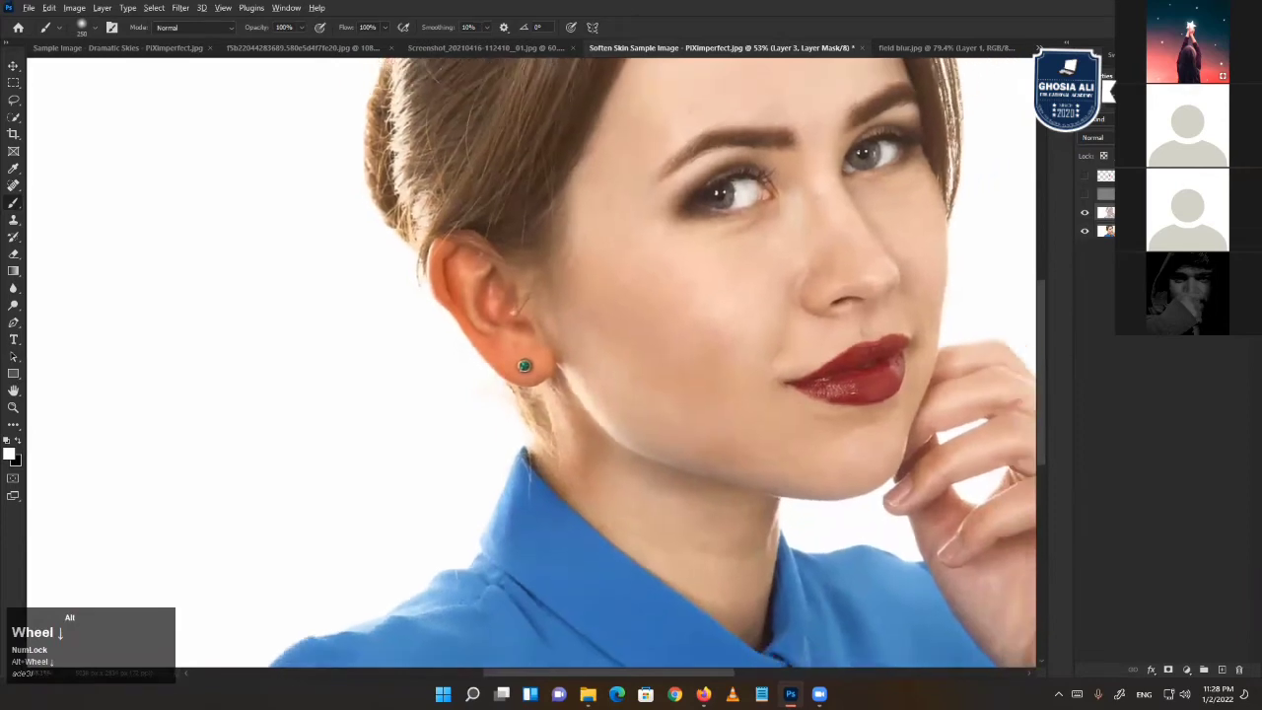
pyautogui.keyDown('alt'); pyautogui.scroll(-1, 524, 366); pyautogui.keyUp('alt')
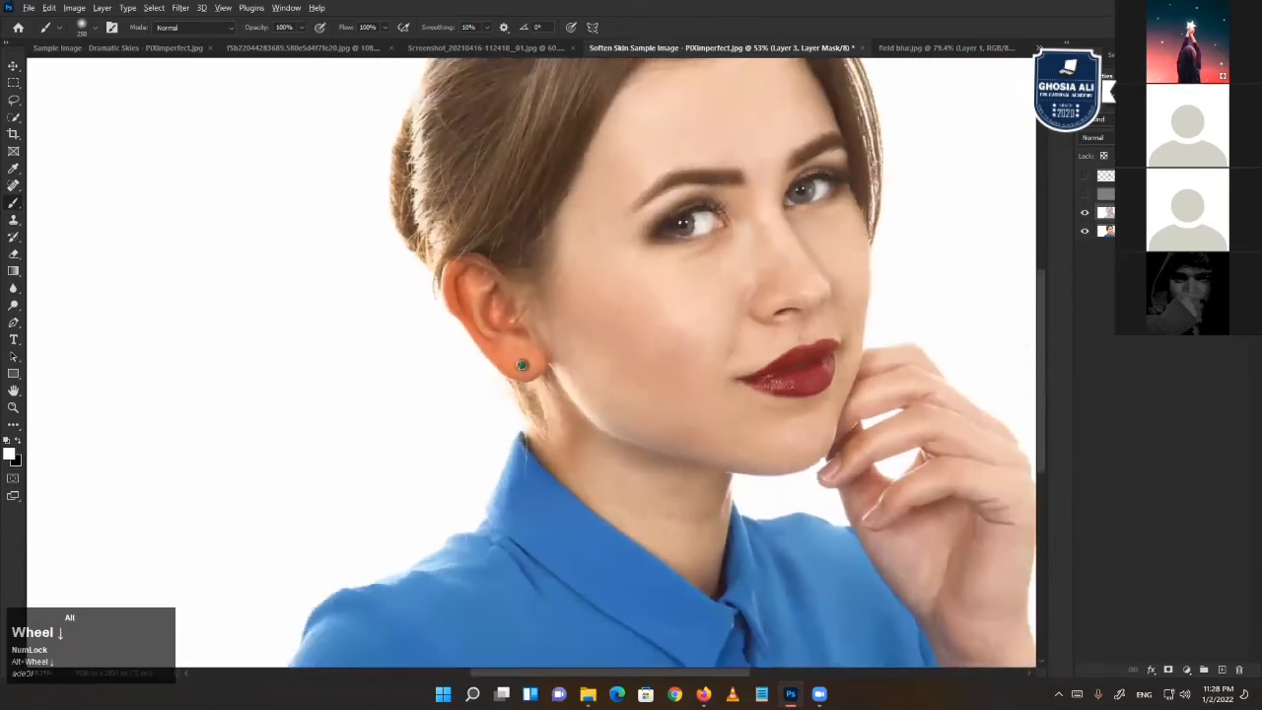
pyautogui.keyDown('alt'); pyautogui.scroll(-2, 525, 366); pyautogui.keyUp('alt')
# - Toggle Layer 3's visibility repeatedly to compare the ear before and after the highlight recovery, leaving the layer shown
pyautogui.click(1130, 213)
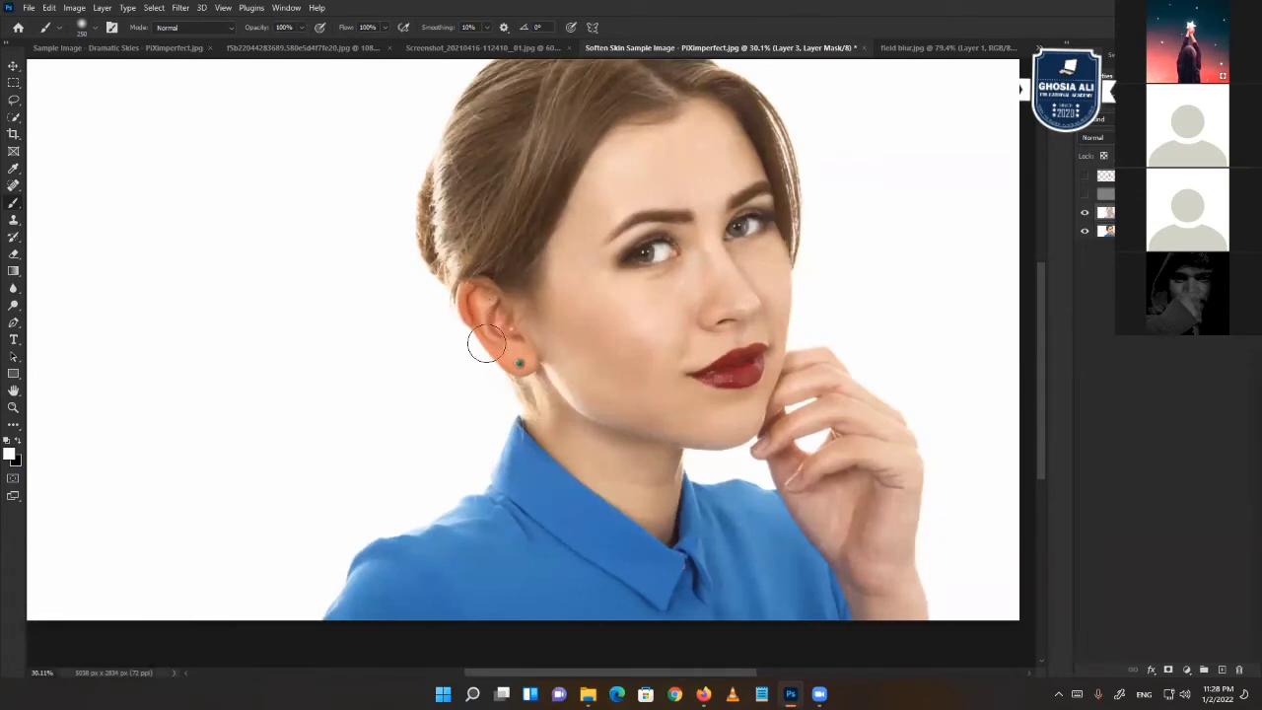
pyautogui.click(1084, 213)
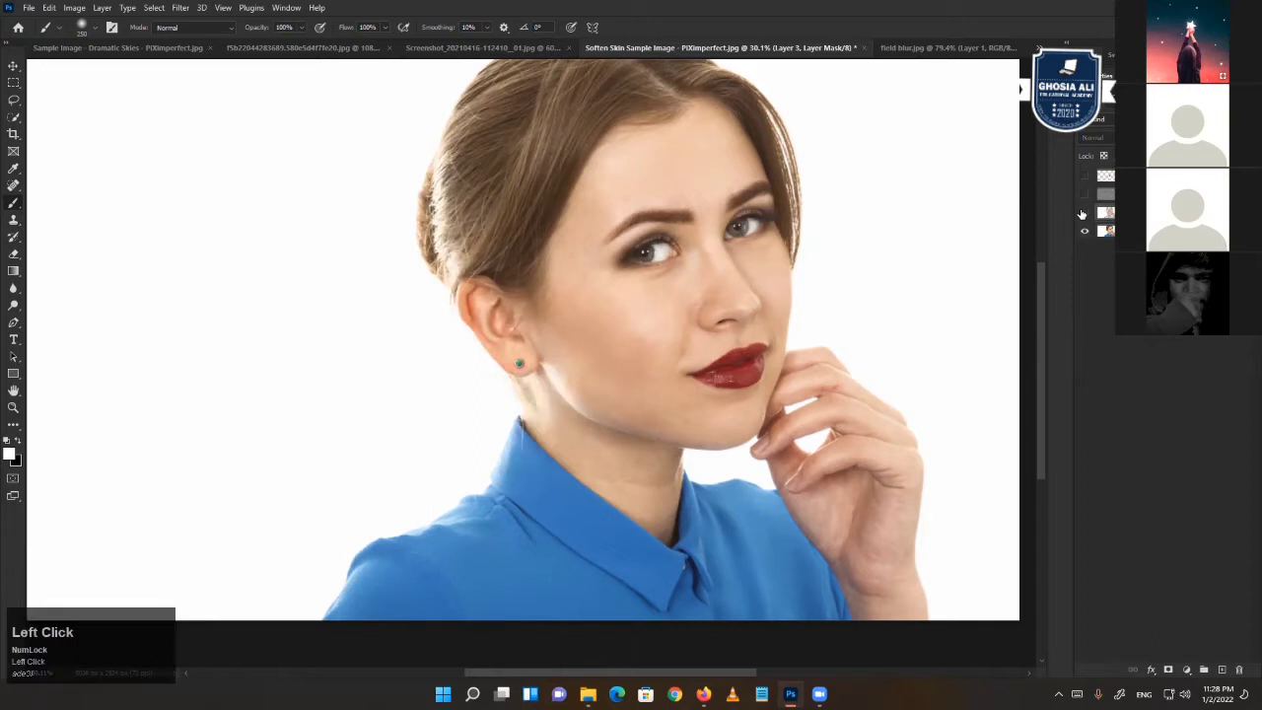
pyautogui.click(1084, 213)
pyautogui.click(1083, 213)
pyautogui.click(1083, 213)
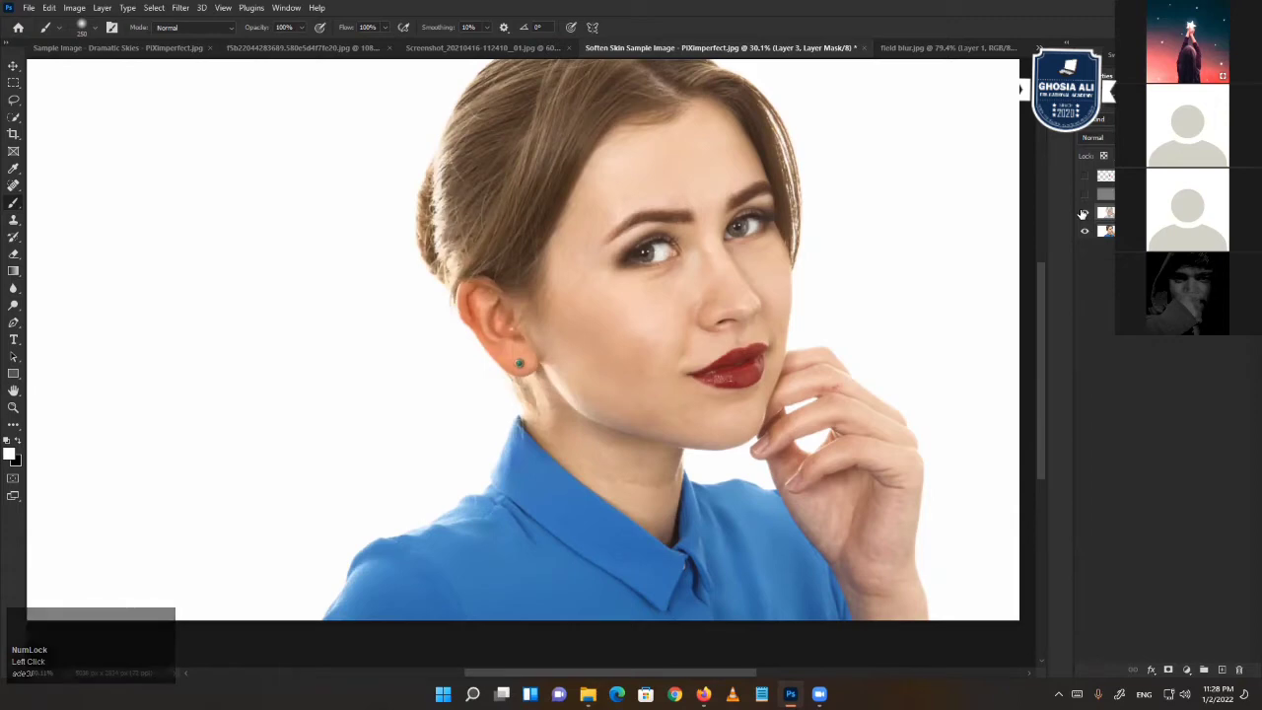
pyautogui.click(1083, 213)
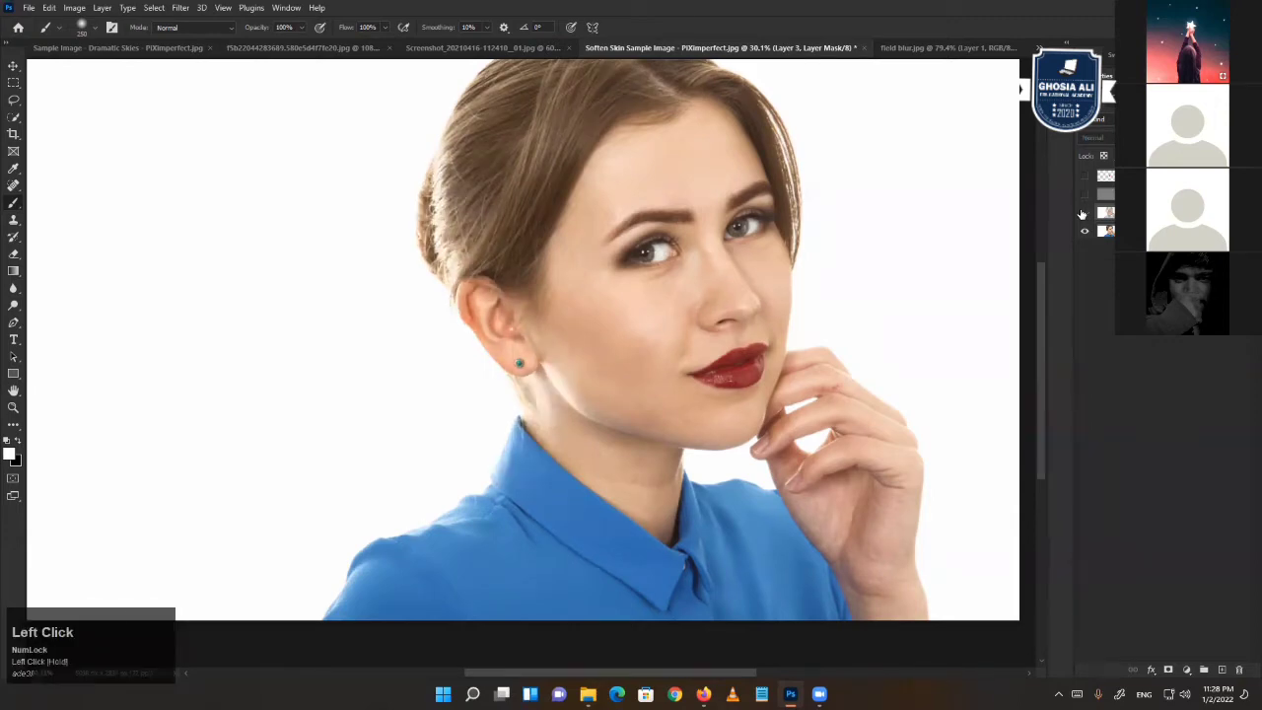
pyautogui.click(1083, 213)
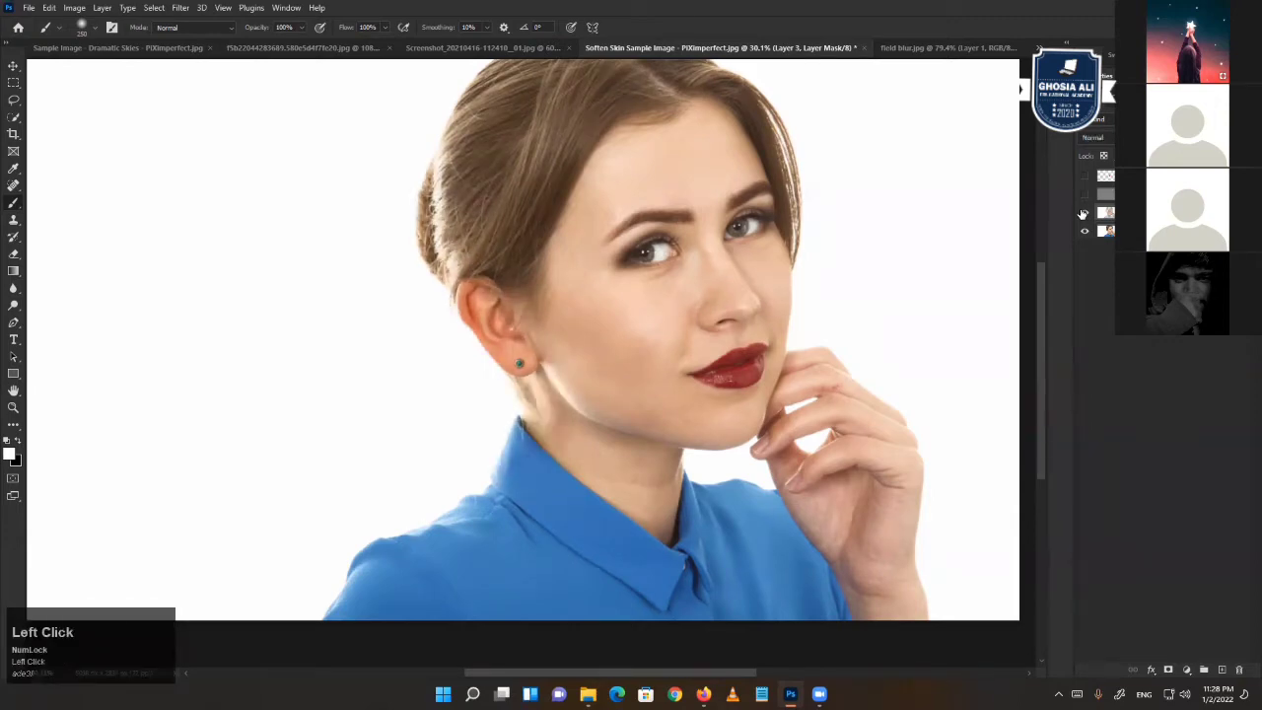
pyautogui.click(1083, 213)
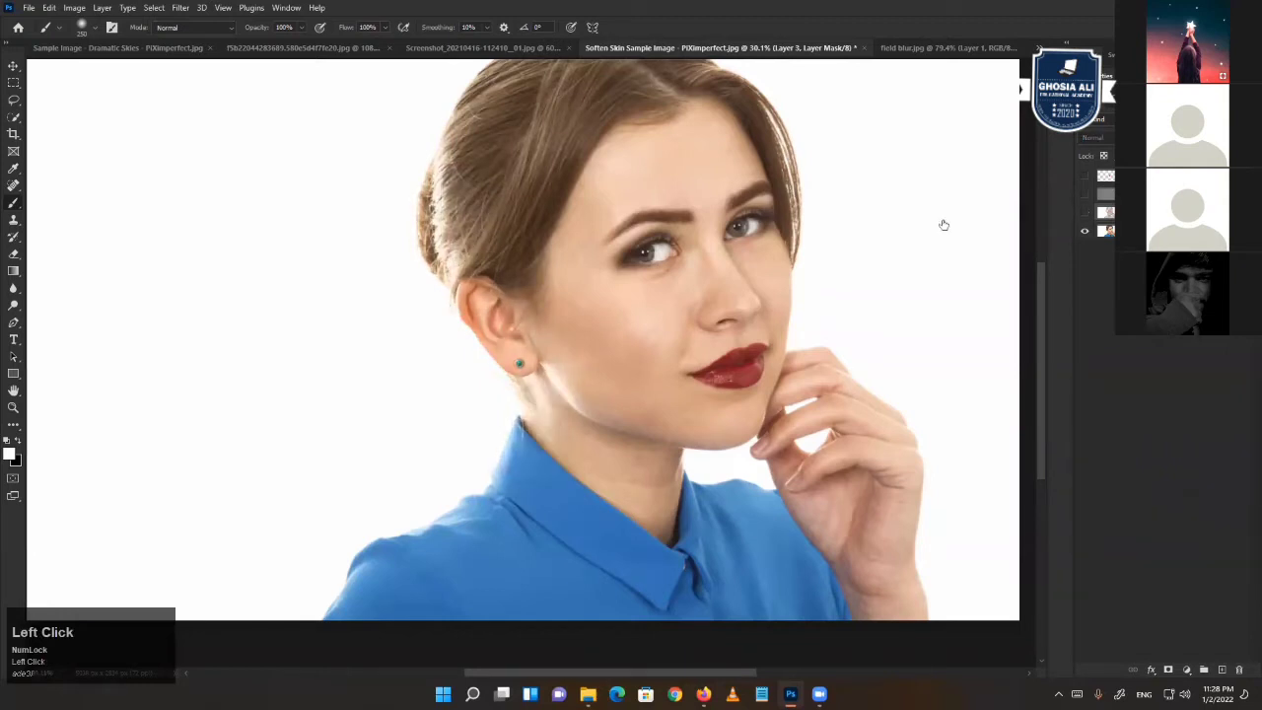
pyautogui.click(1083, 213)
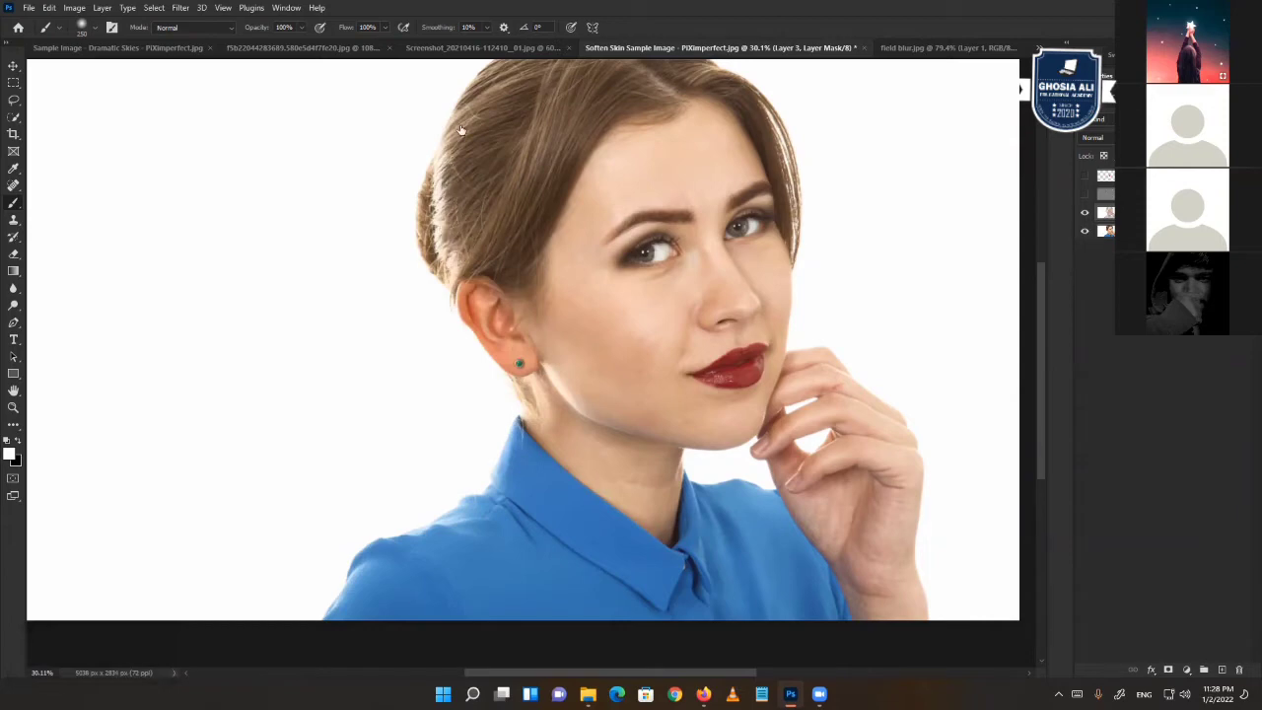
# - View the towel portrait and Dramatic Skies documents, and open wp5877376.jpg as a separate document
pyautogui.click(334, 49)
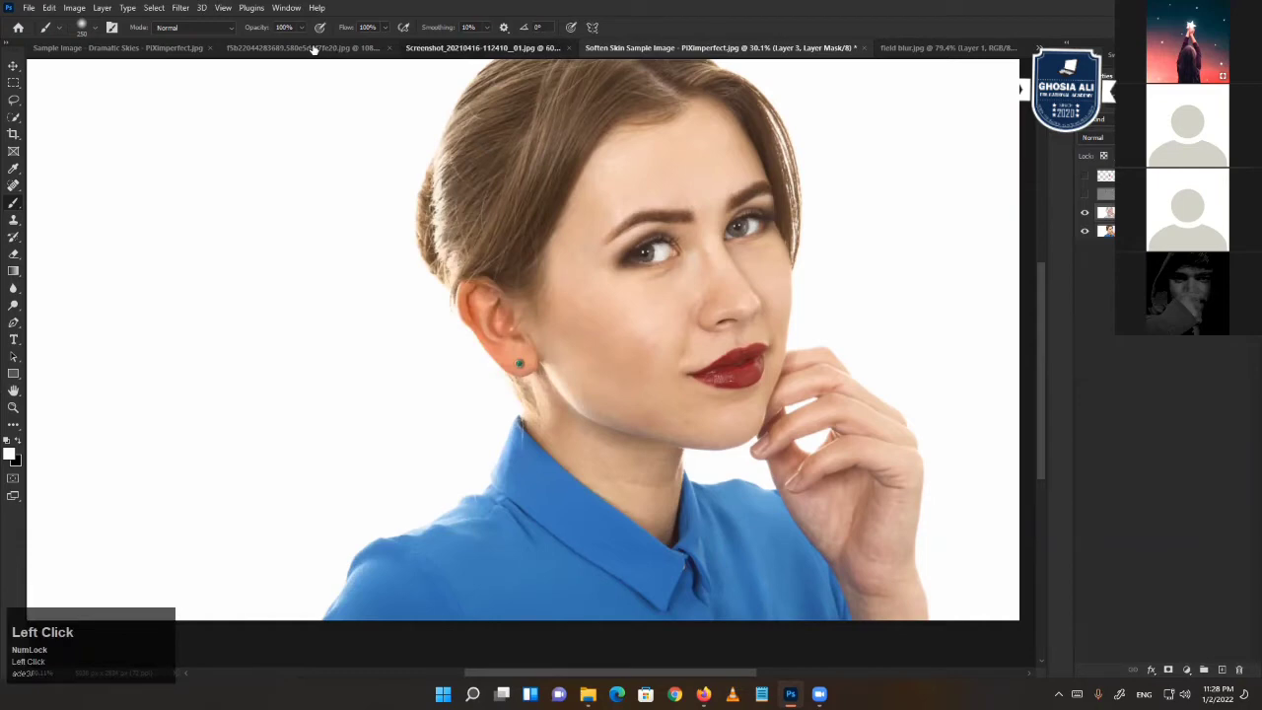
pyautogui.click(313, 49)
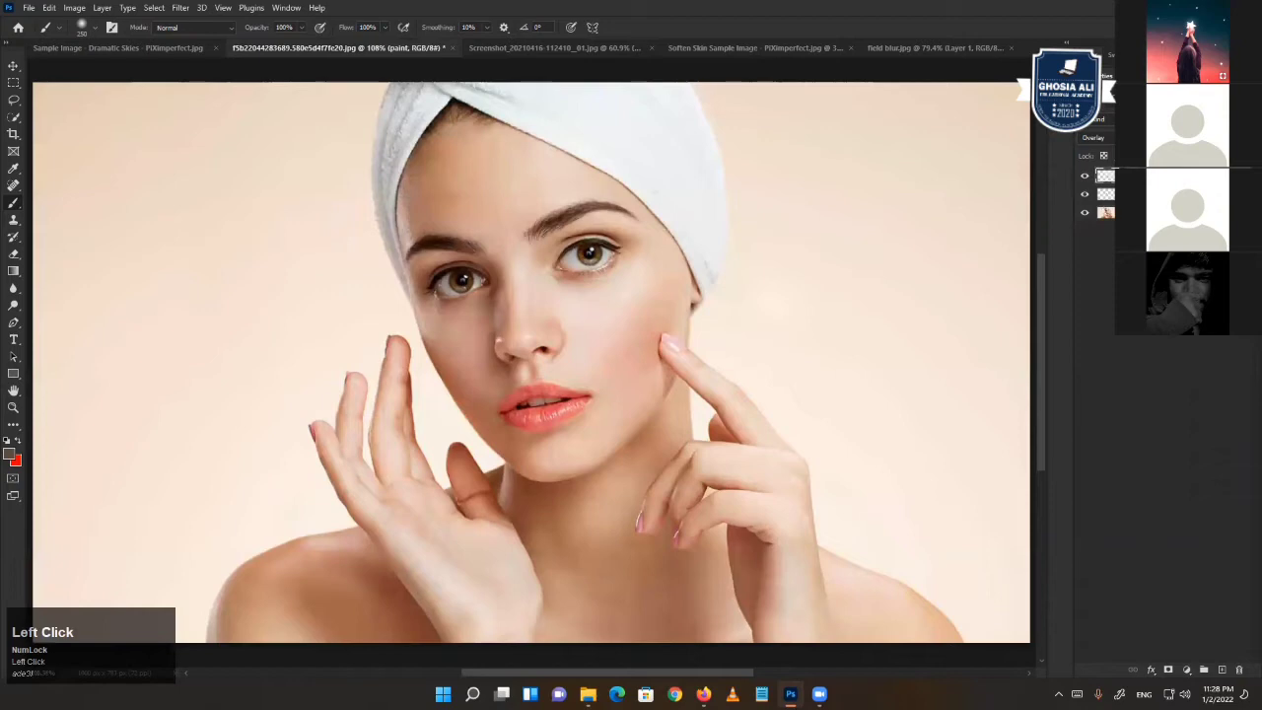
pyautogui.click(118, 48)
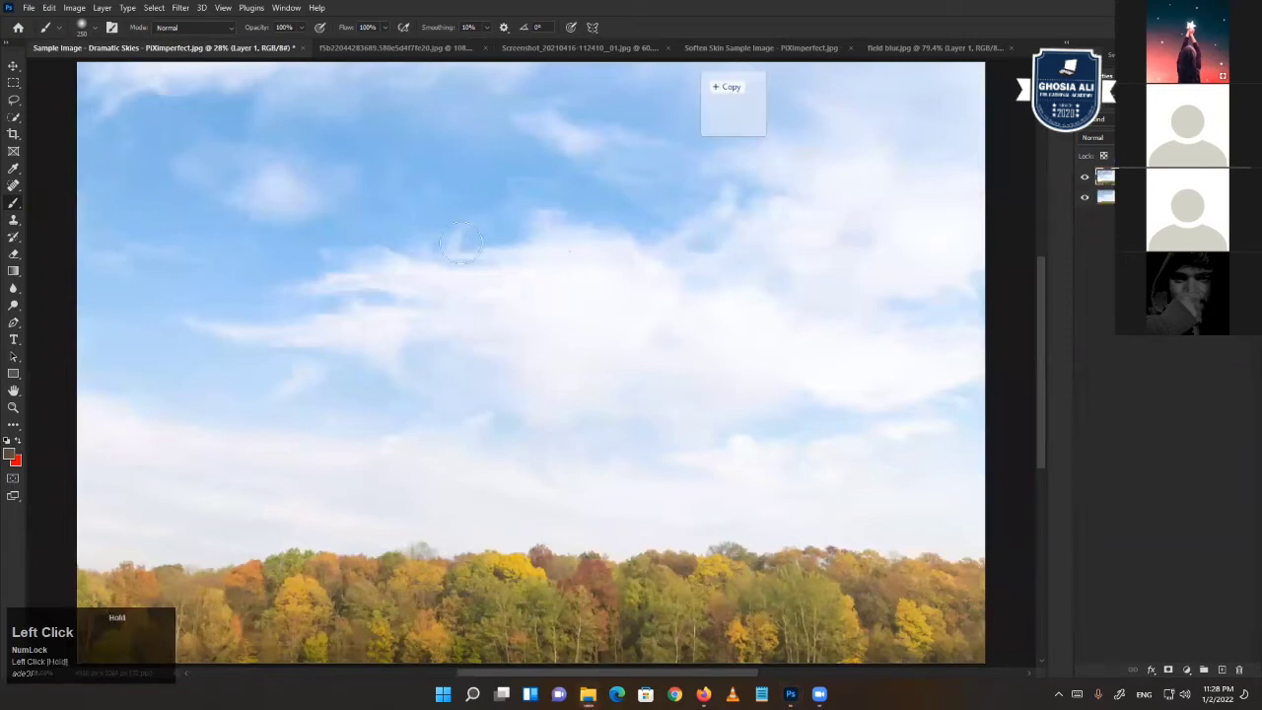
pyautogui.press('z')
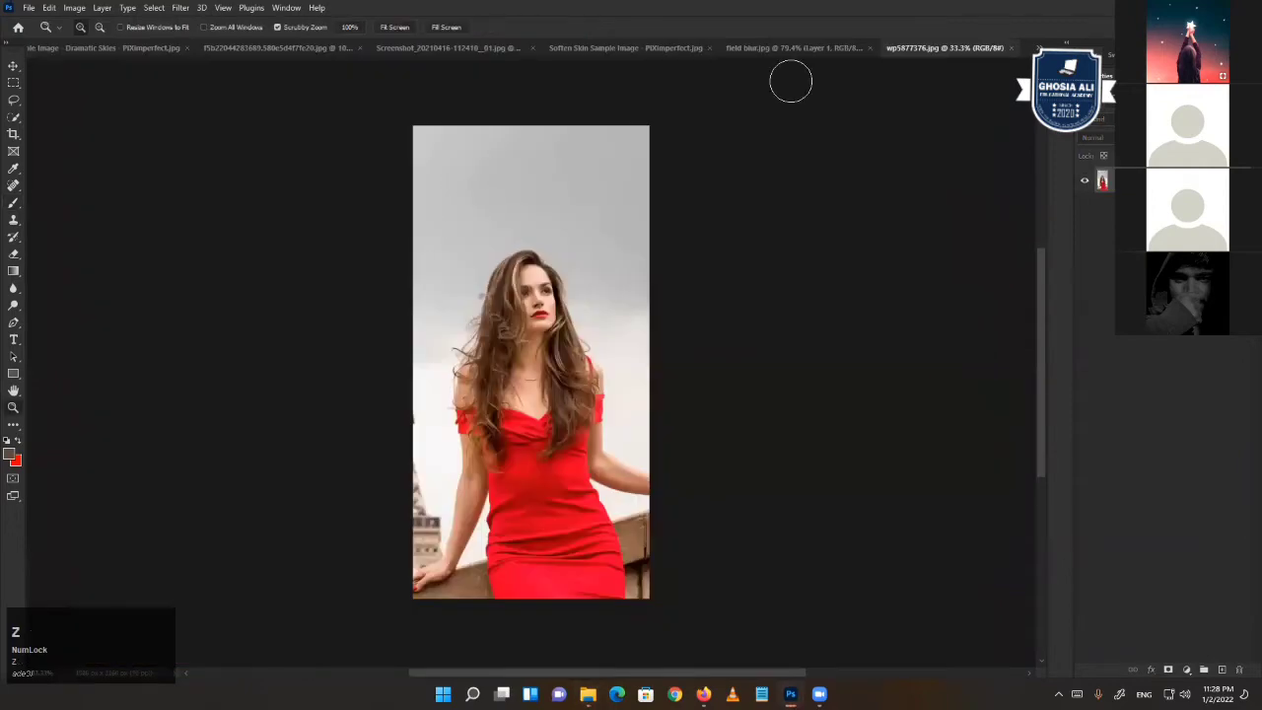
# - View wp5877376.jpg fitted to the screen, close it, and return to the Soften Skin Sample Image document
pyautogui.hotkey('ctrl', '1')
pyautogui.hotkey('ctrl', '0')
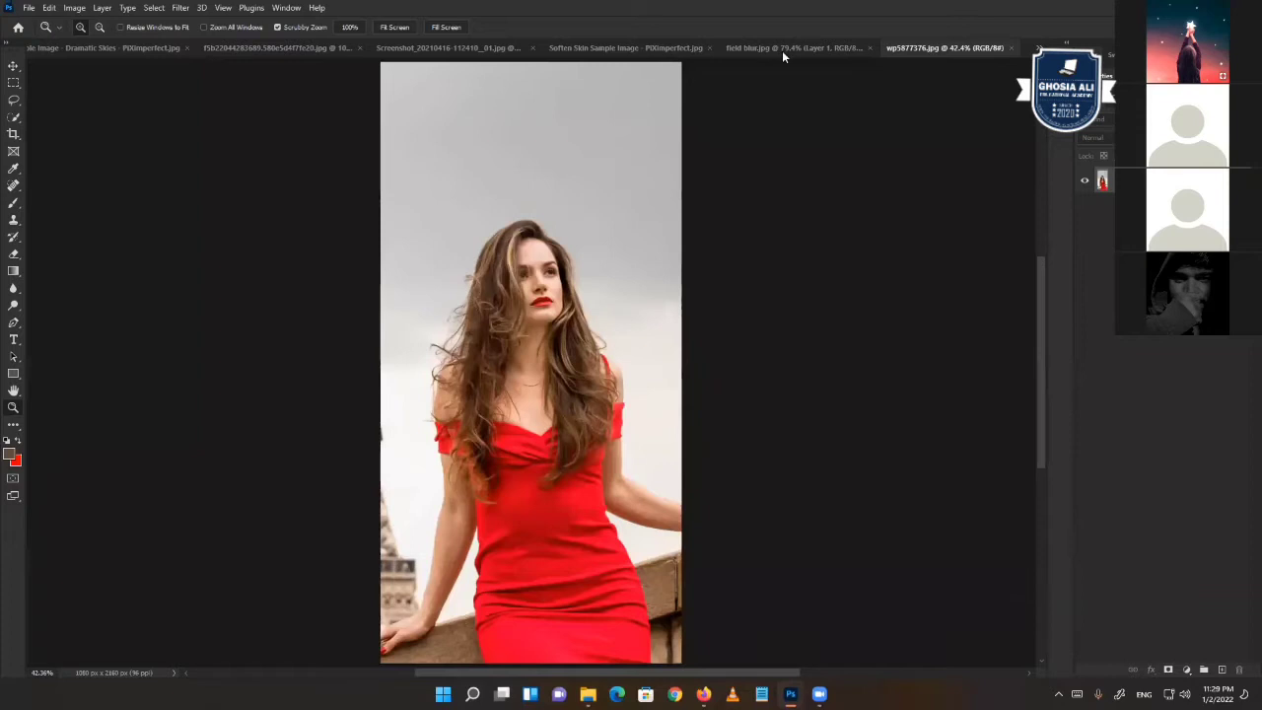
pyautogui.click(910, 47)
pyautogui.hotkey('ctrl', 'Tab')
pyautogui.click(902, 48)
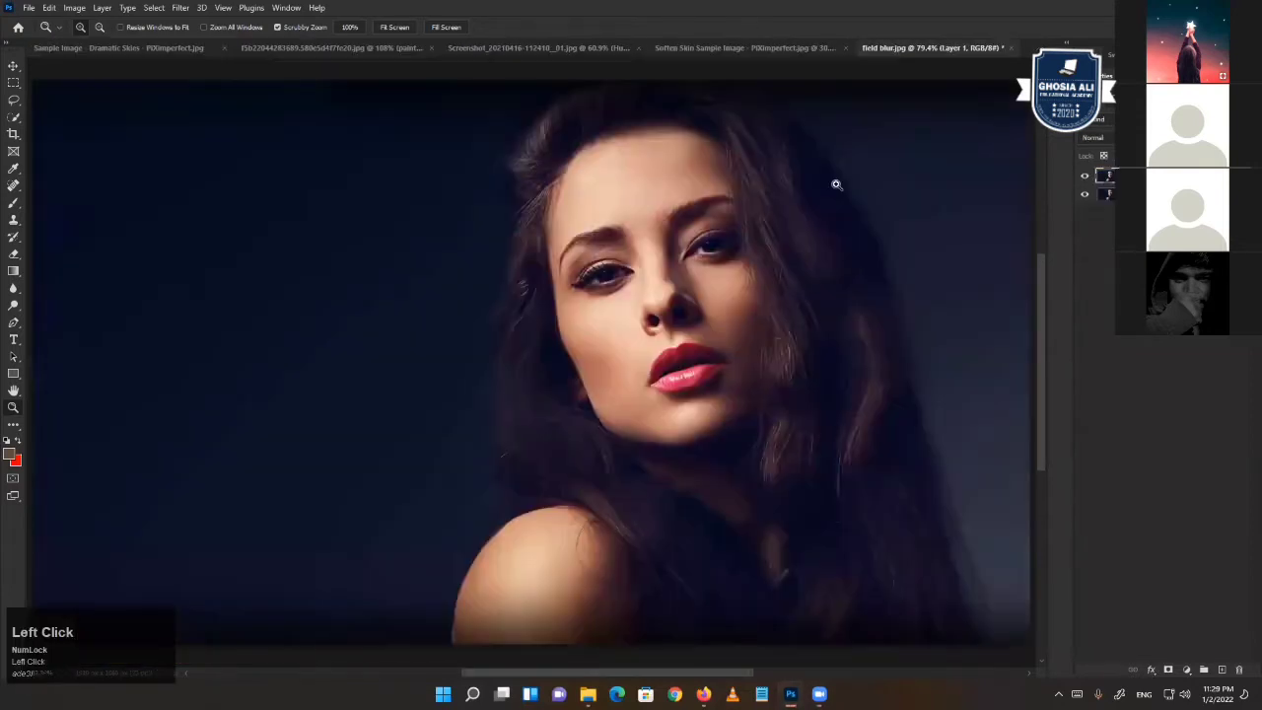
pyautogui.click(759, 48)
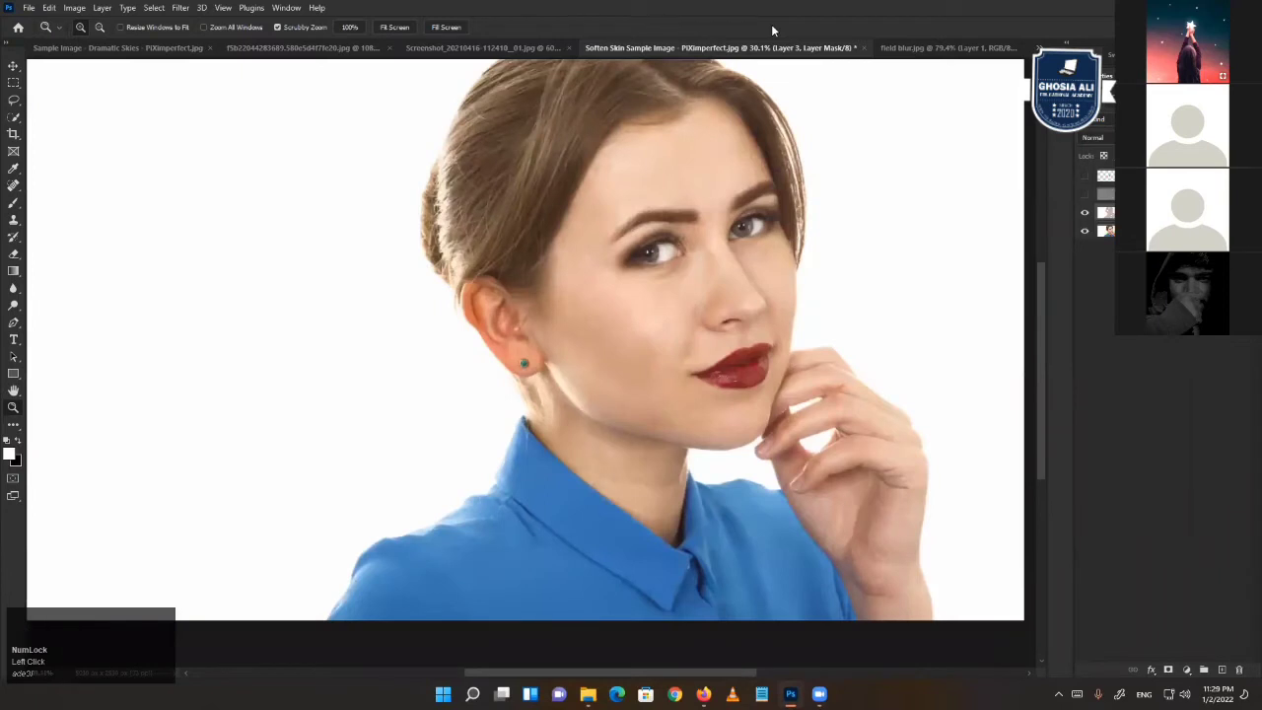
pyautogui.click(774, 30)
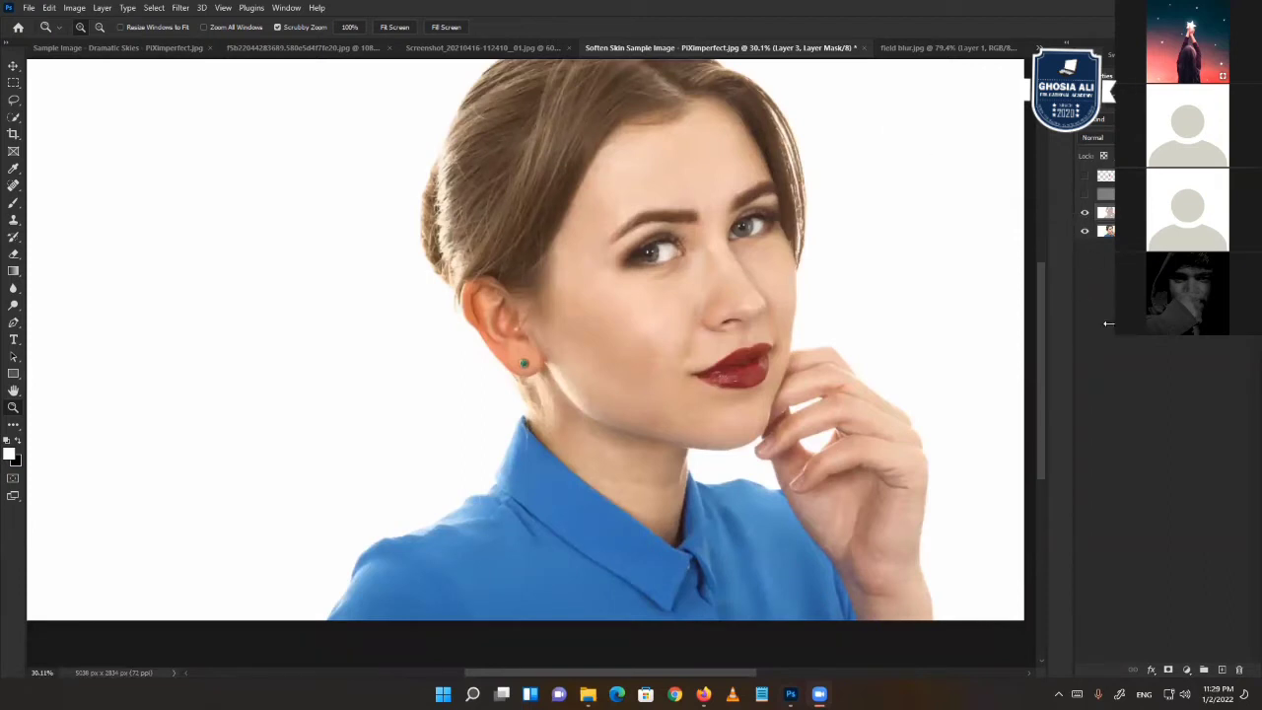
pyautogui.click(923, 332)
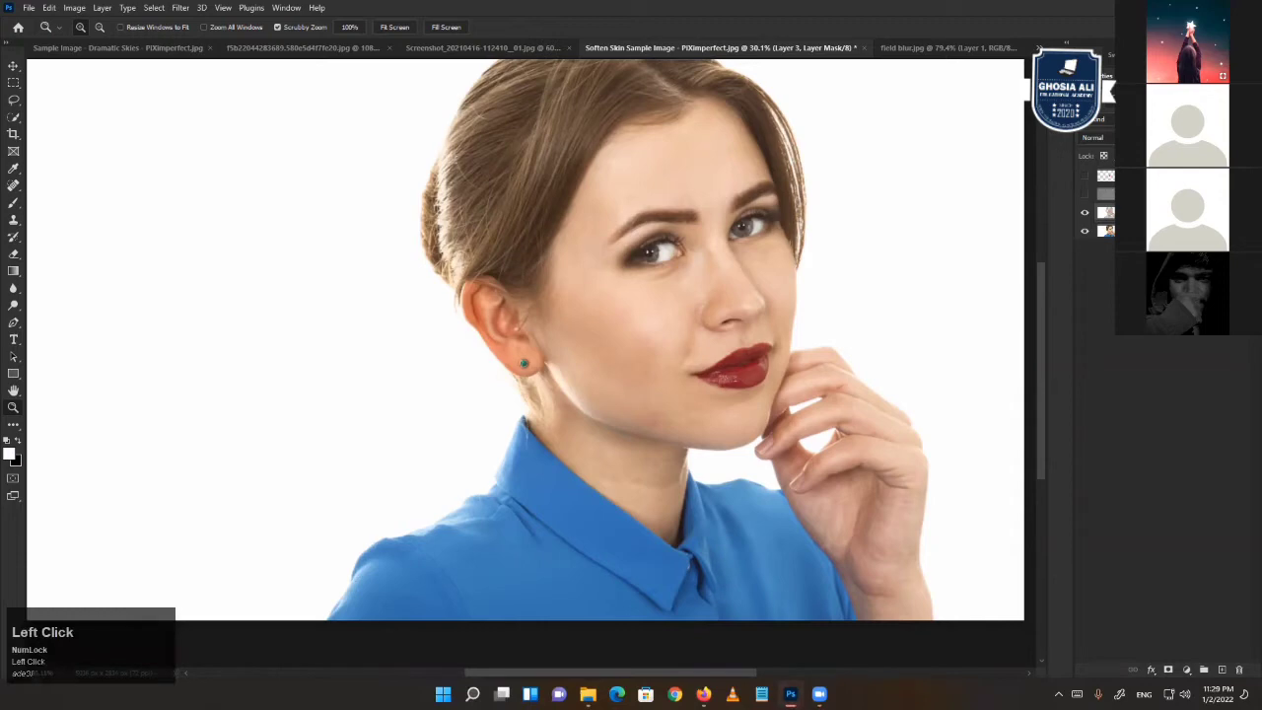
# - Open dianosours.psd from File Explorer and show only its Background and dinosaur layers
pyautogui.click(588, 695)
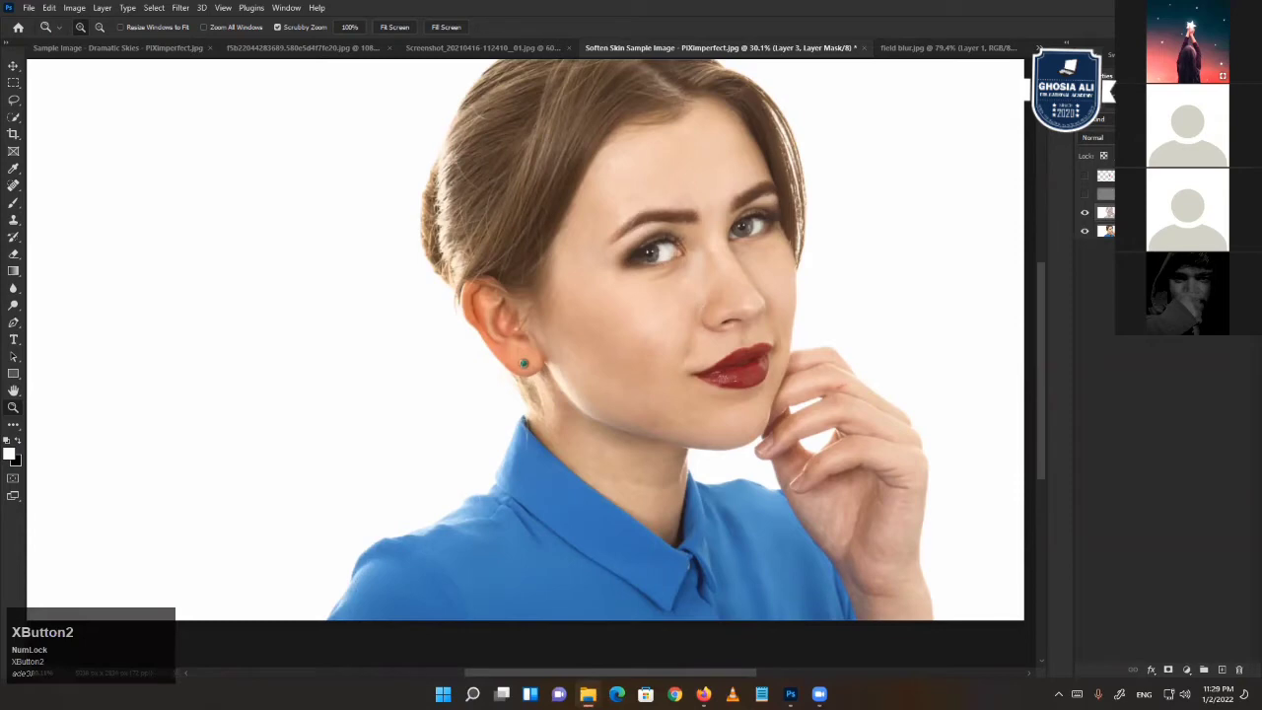
pyautogui.moveTo(533, 106); pyautogui.dragTo(504, 12)
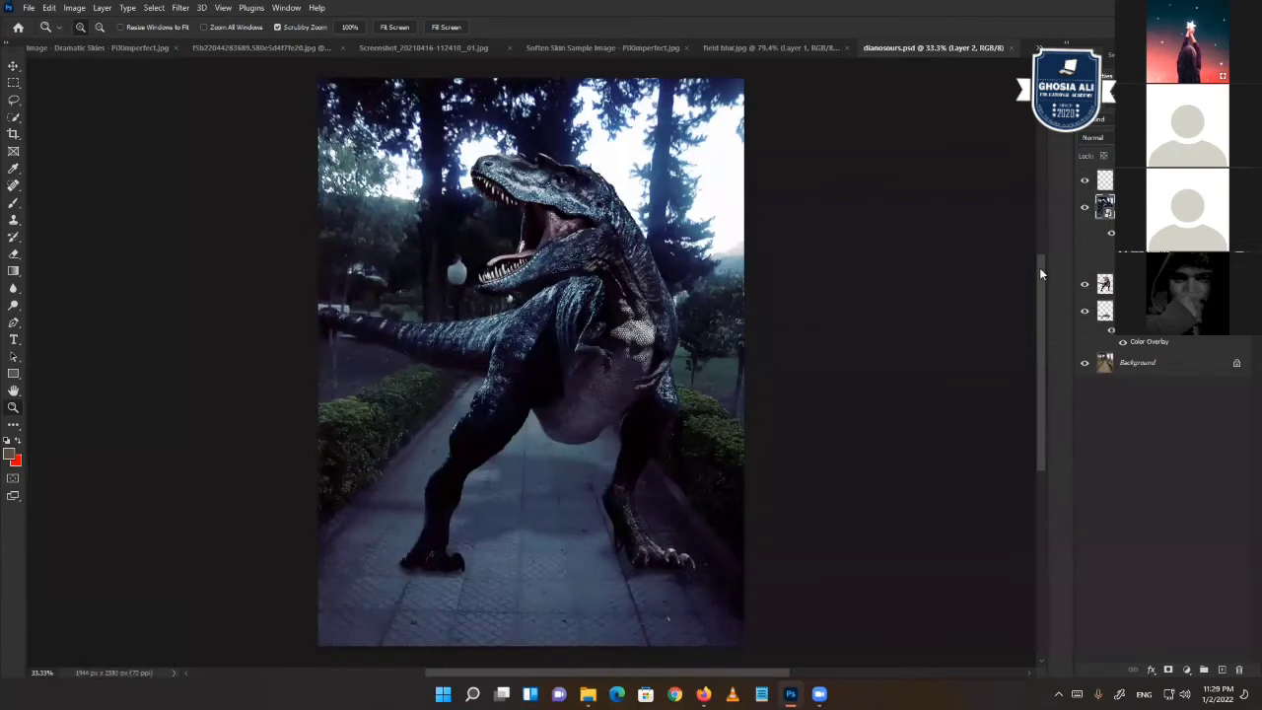
pyautogui.keyDown('alt'); pyautogui.click(1084, 363); pyautogui.keyUp('alt')
pyautogui.click(1085, 284)
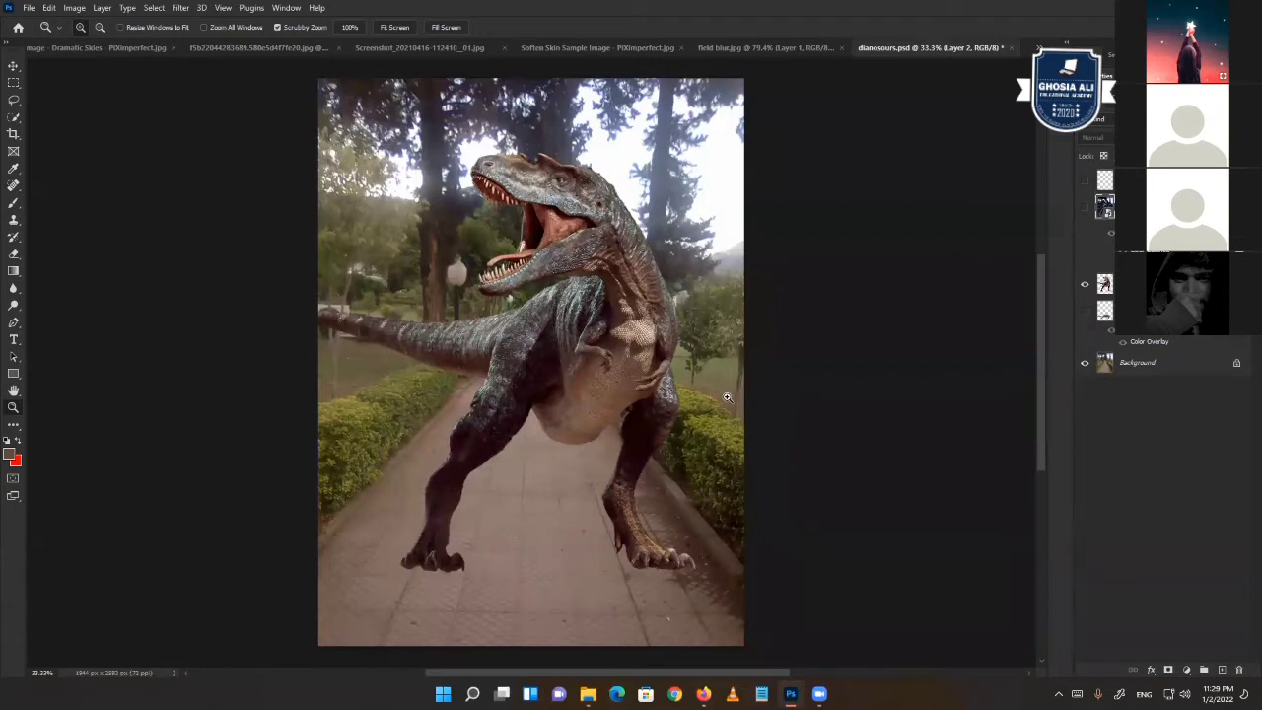
# - Show the colour-graded layer with its smart filters hidden, and show the top layer to examine the dinosaur's feet
pyautogui.click(1083, 207)
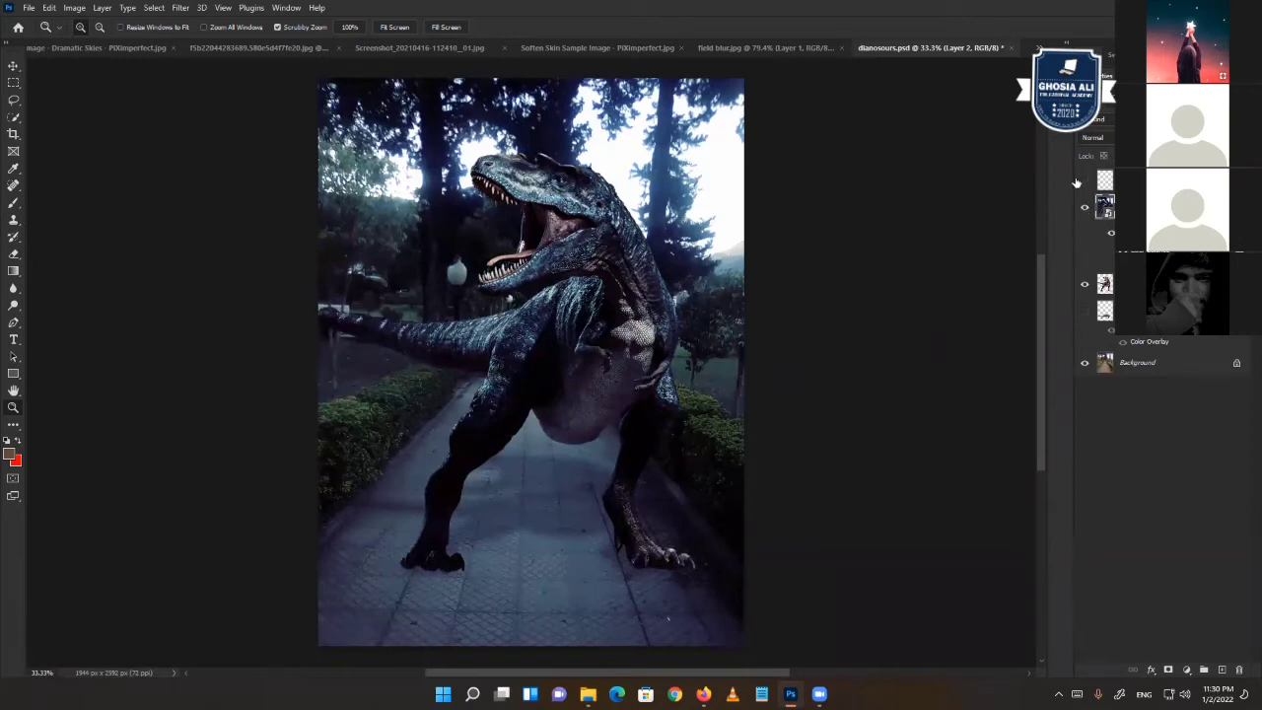
pyautogui.click(1107, 240)
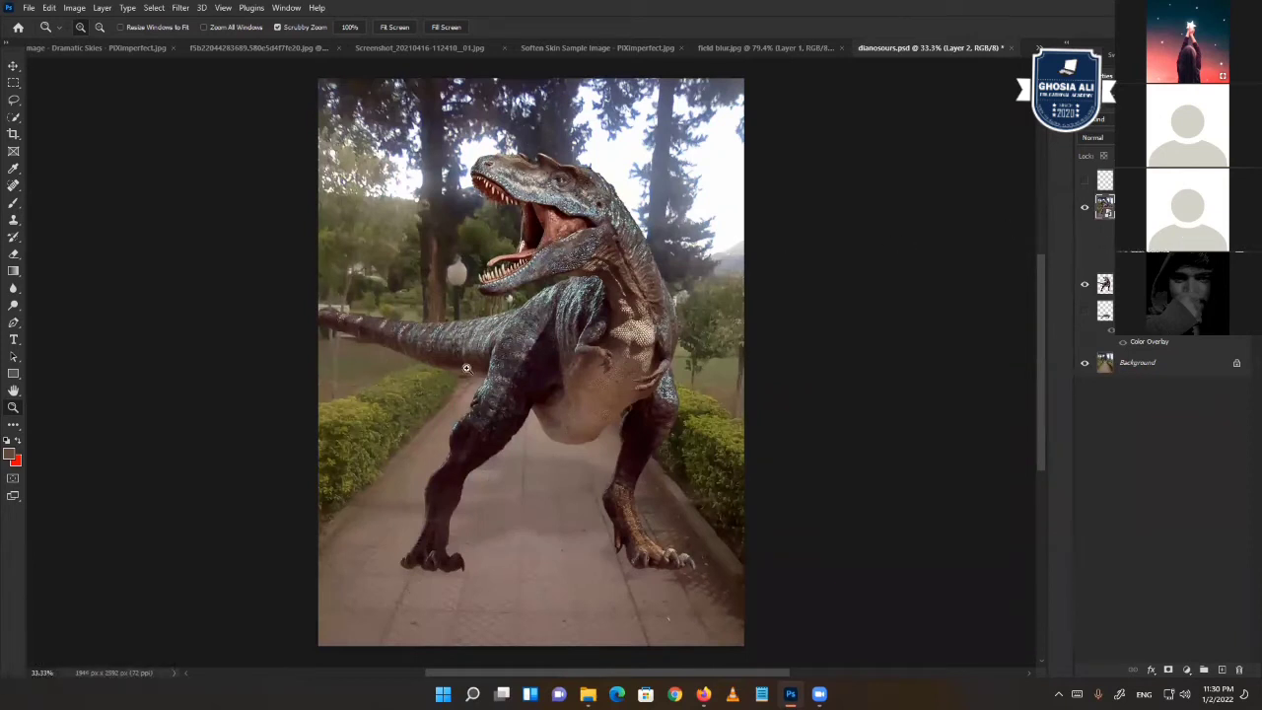
pyautogui.click(1086, 182)
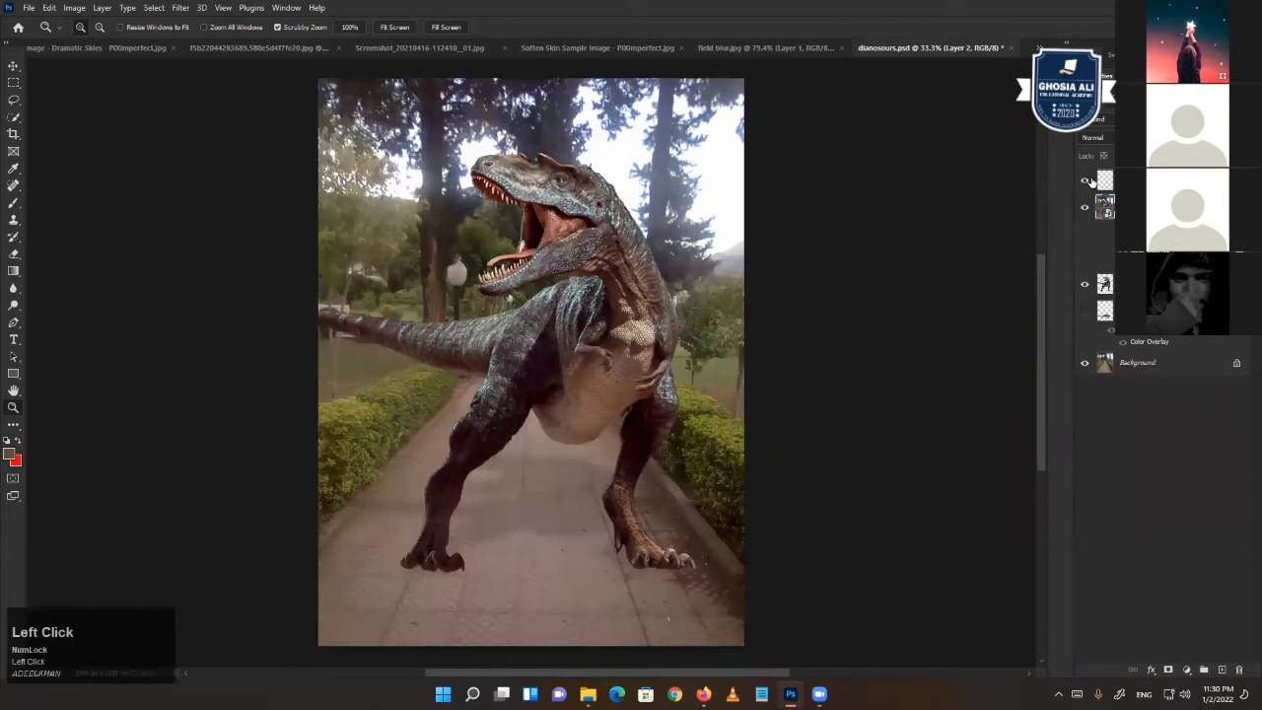
pyautogui.click(426, 576)
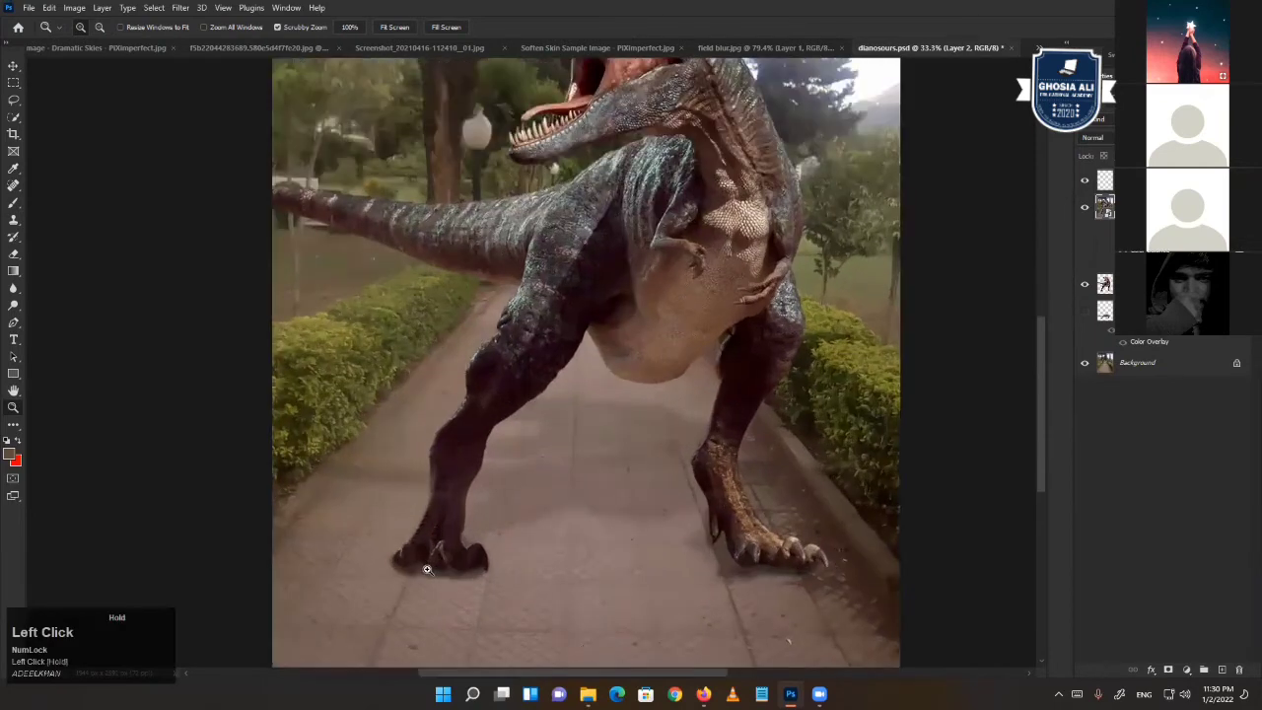
pyautogui.click(428, 571)
pyautogui.keyDown('alt'); pyautogui.click(518, 481); pyautogui.keyUp('alt')
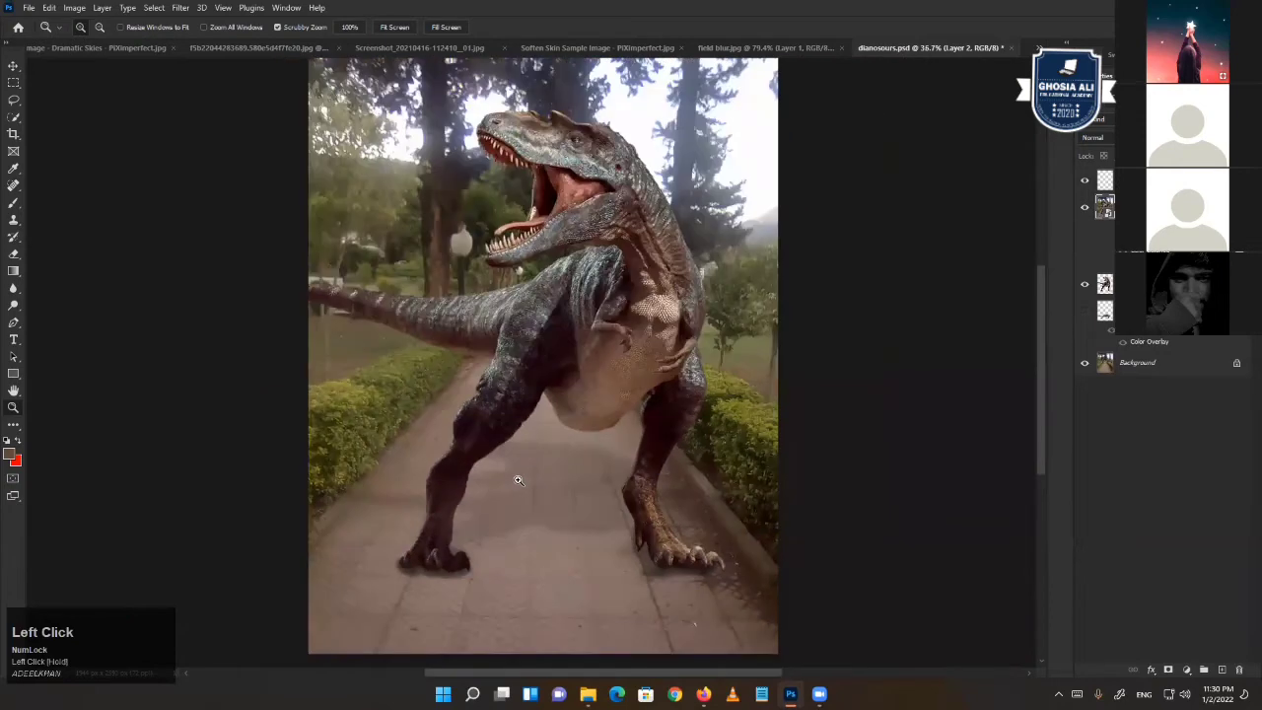
pyautogui.scroll(1, 518, 481)
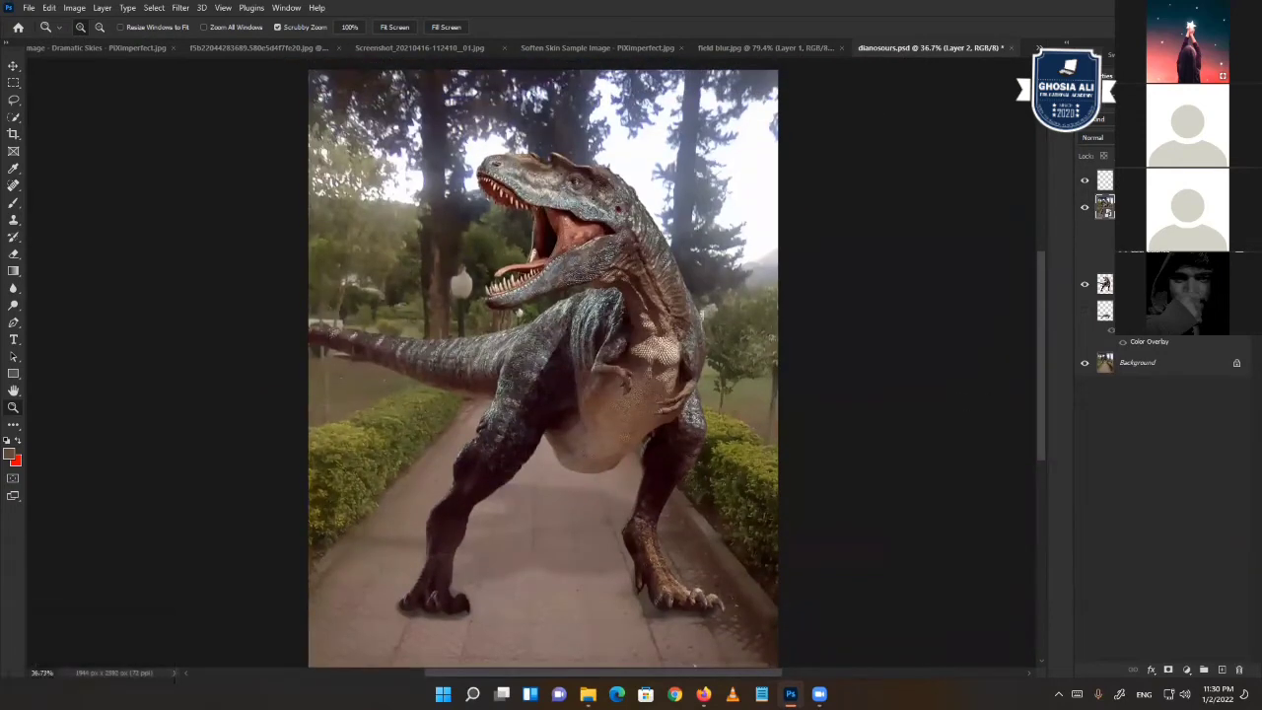
# - Turn the graded layer's smart filters back on and compare the composite with the Background layer alone
pyautogui.click(1111, 233)
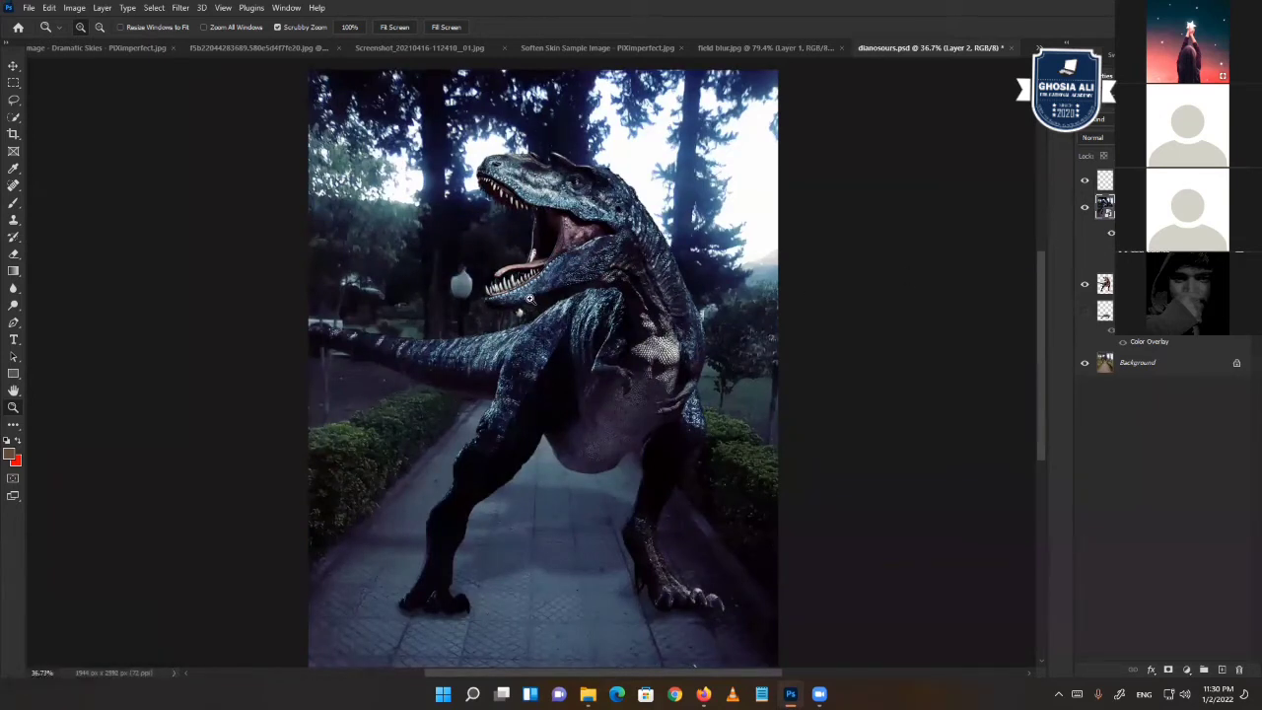
pyautogui.keyDown('alt'); pyautogui.click(1086, 367); pyautogui.keyUp('alt')
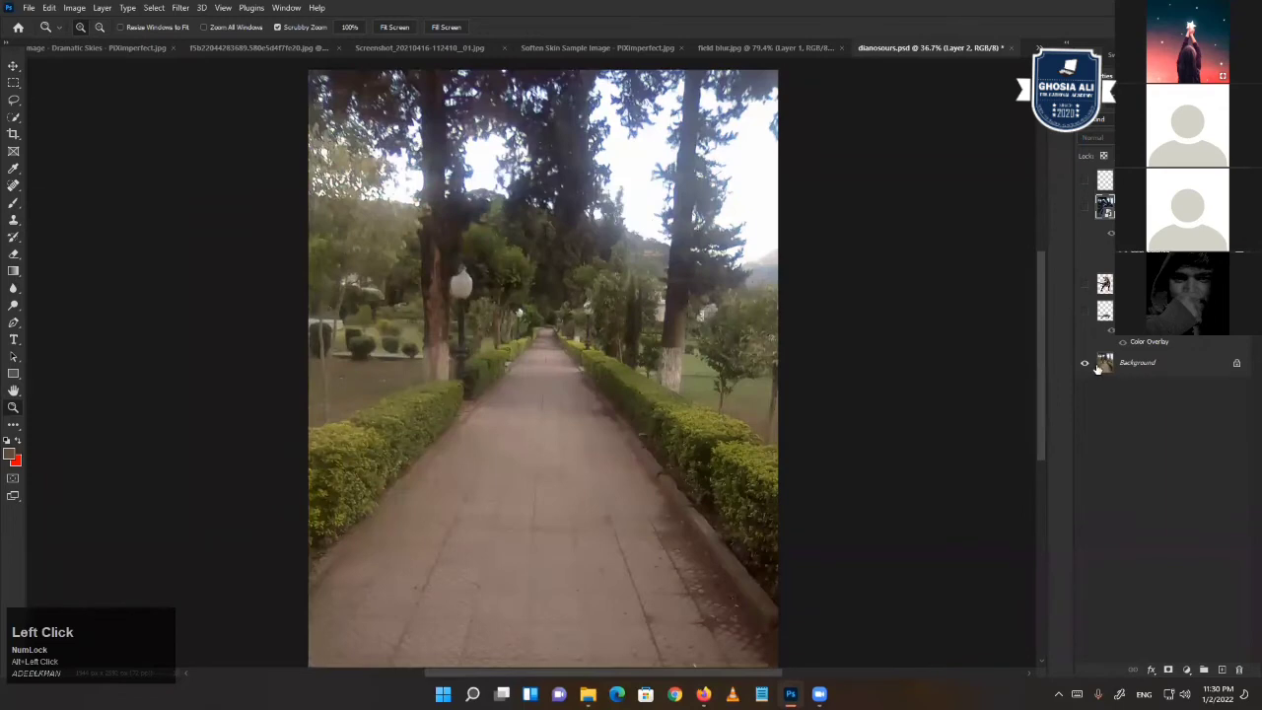
pyautogui.keyDown('alt'); pyautogui.click(1086, 365); pyautogui.keyUp('alt')
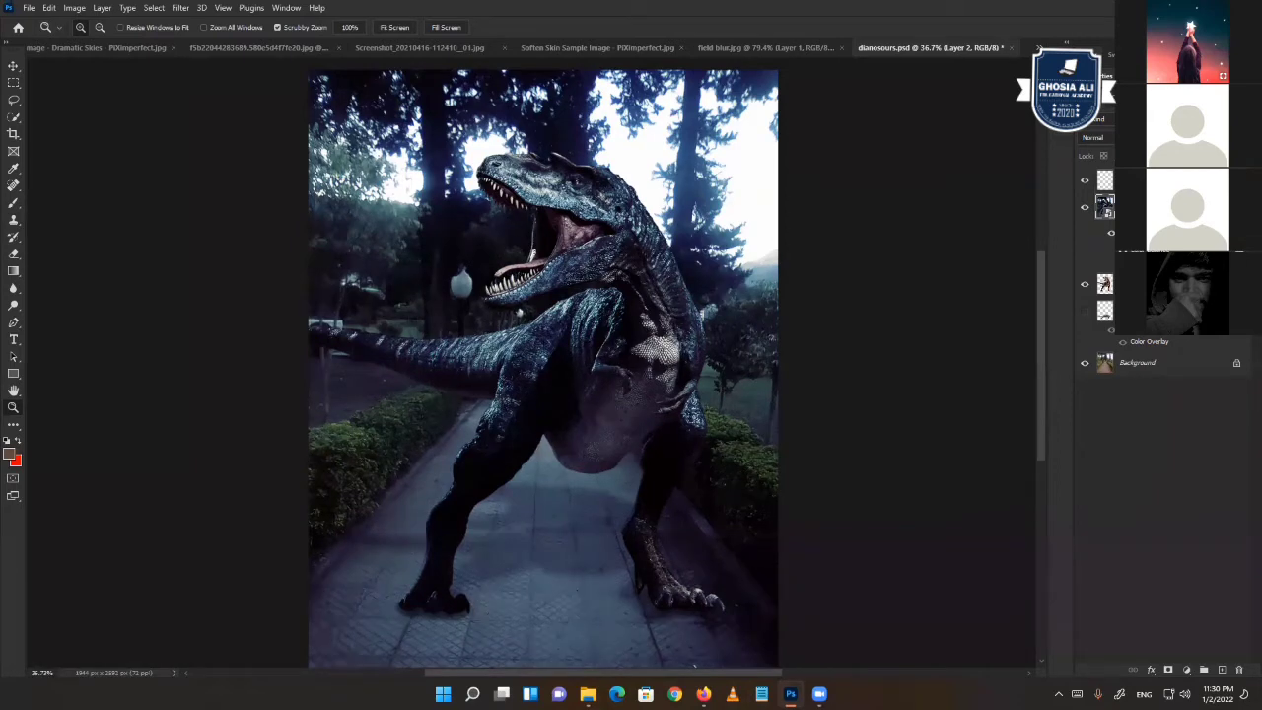
pyautogui.click(694, 666)
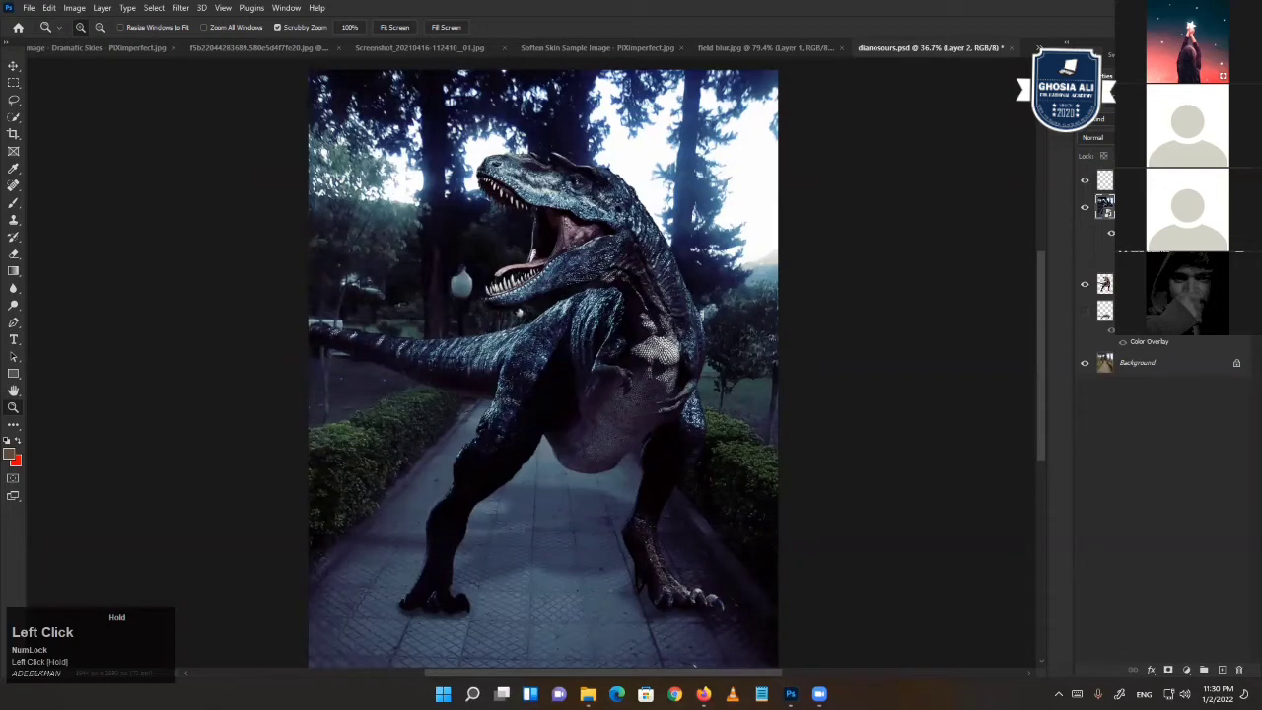
pyautogui.scroll(1, 520, 313)
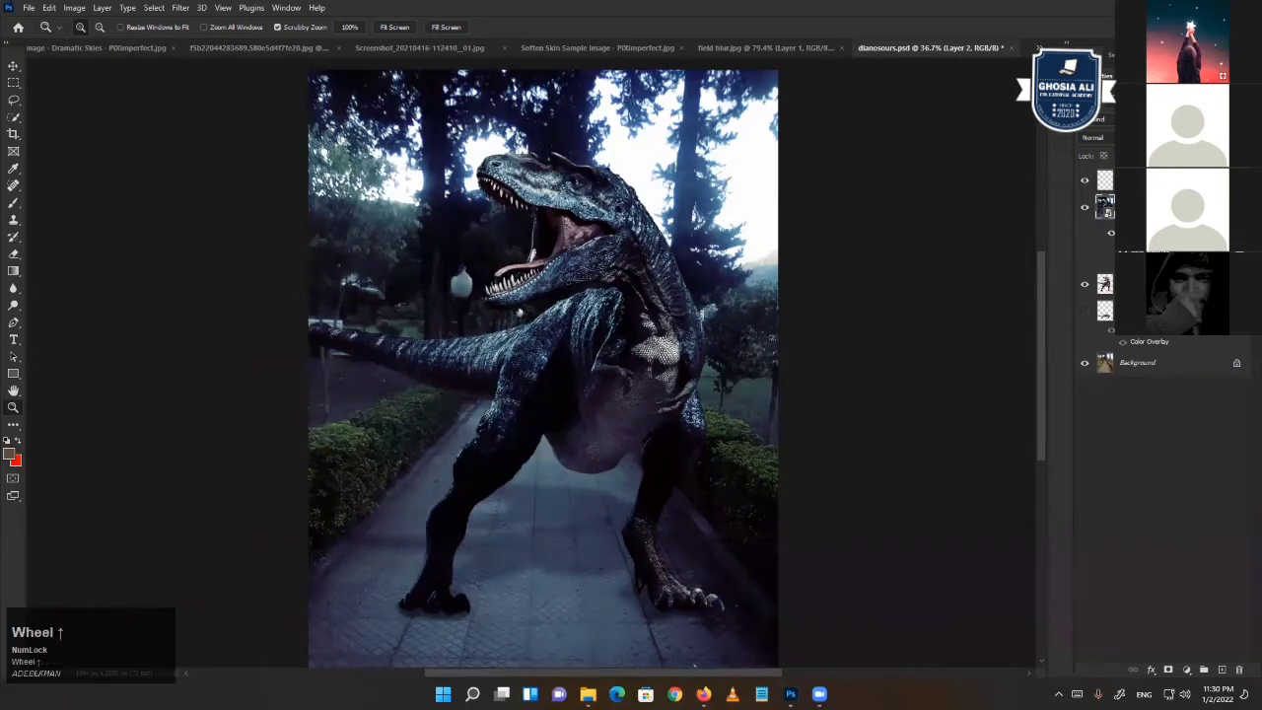
pyautogui.click(520, 313)
pyautogui.click(520, 313)
pyautogui.scroll(-1, 520, 313)
pyautogui.click(520, 313)
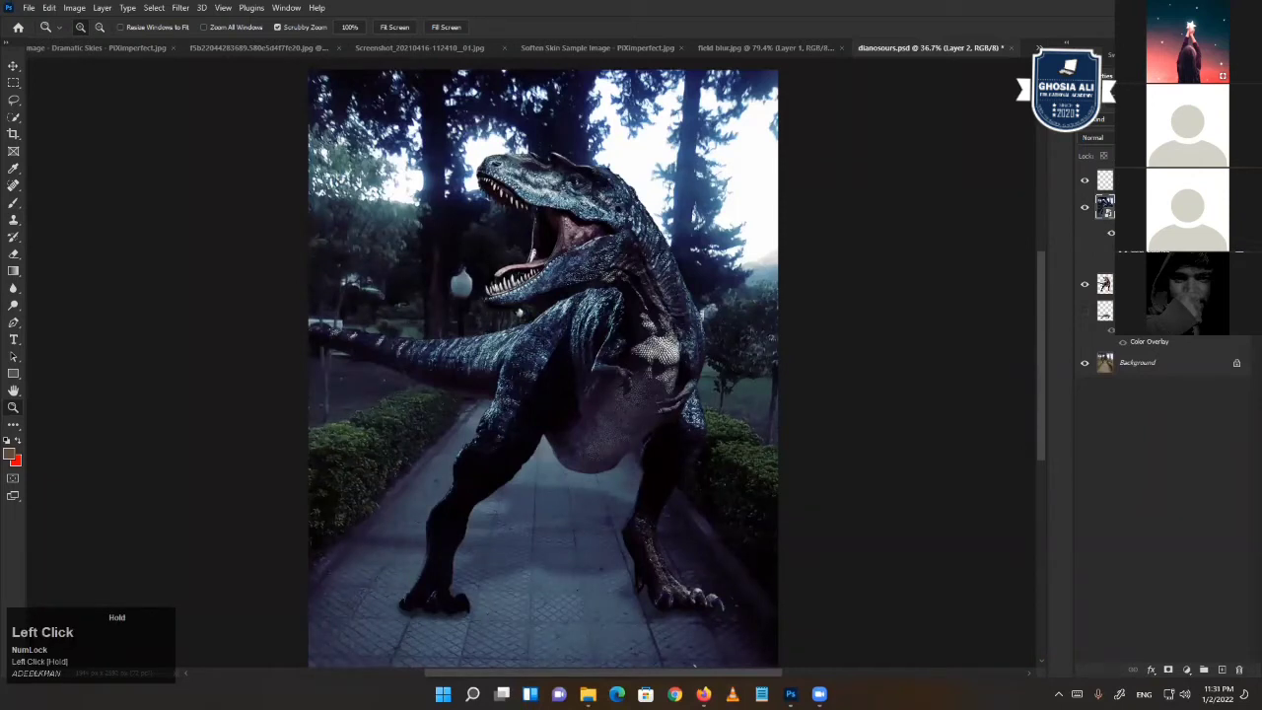
pyautogui.scroll(-1, 520, 313)
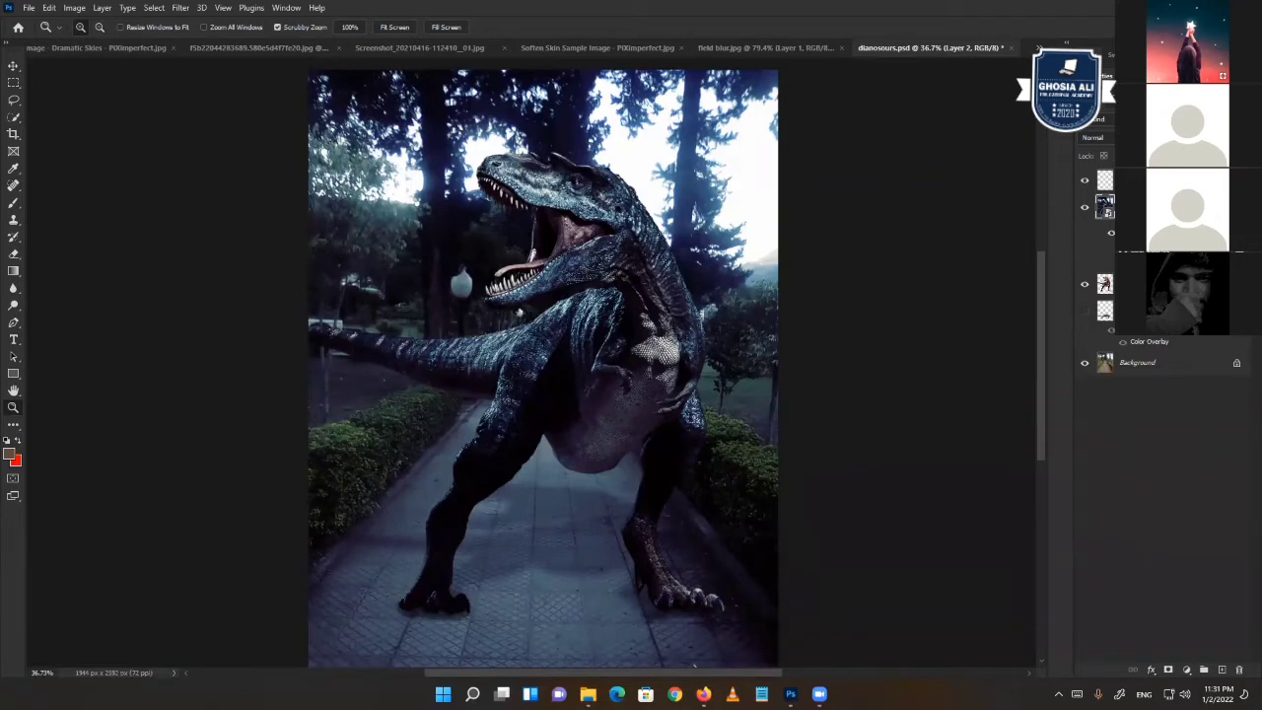
pyautogui.click(694, 666)
pyautogui.click(857, 110)
pyautogui.click(695, 665)
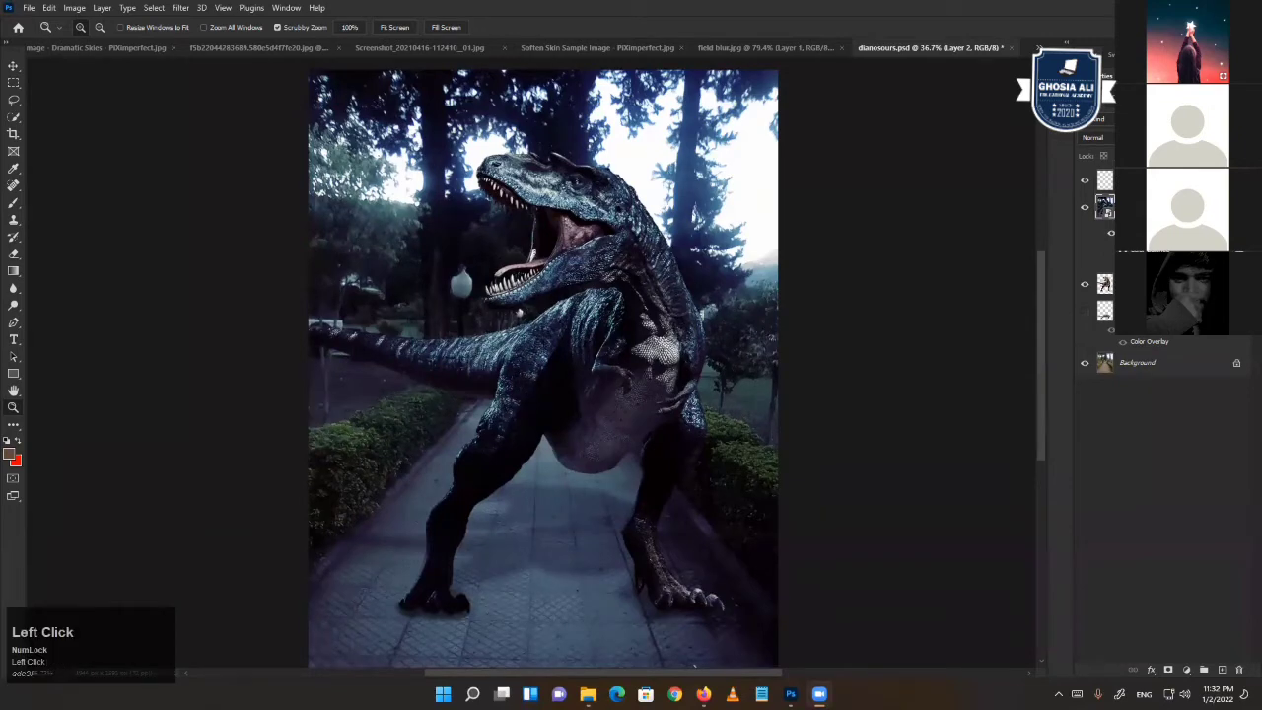
pyautogui.click(694, 666)
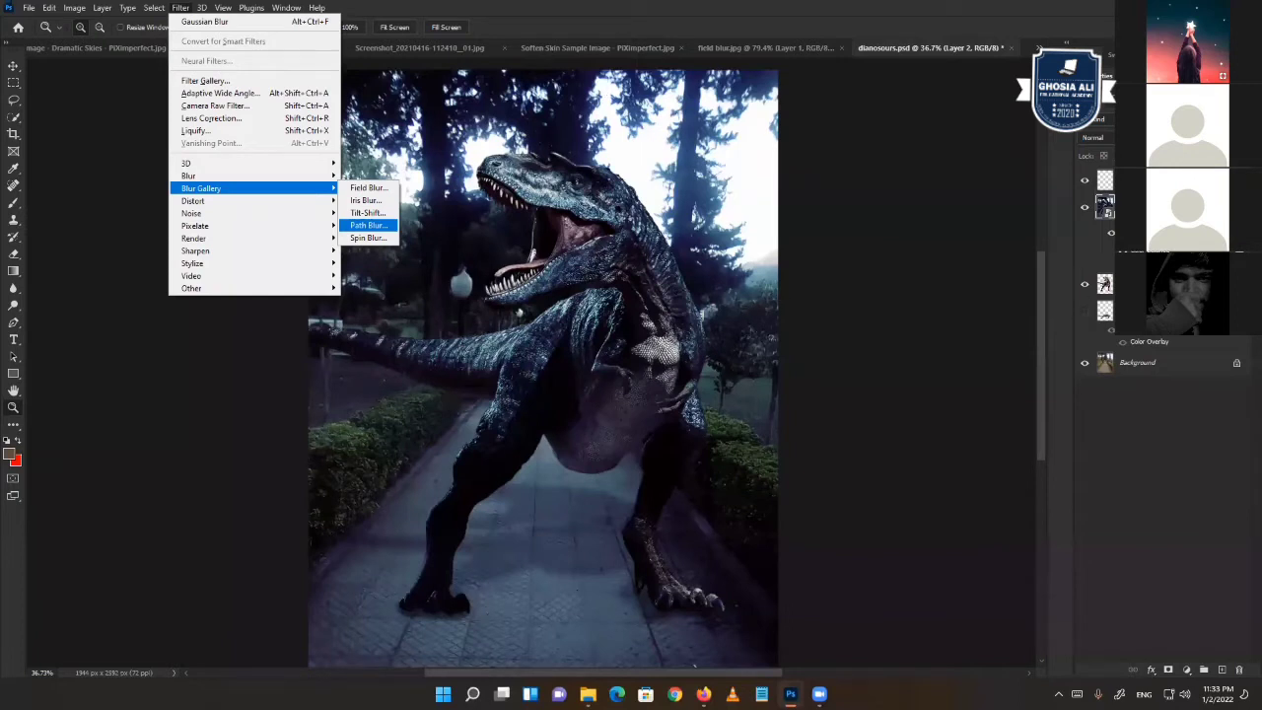
pyautogui.click(1092, 199)
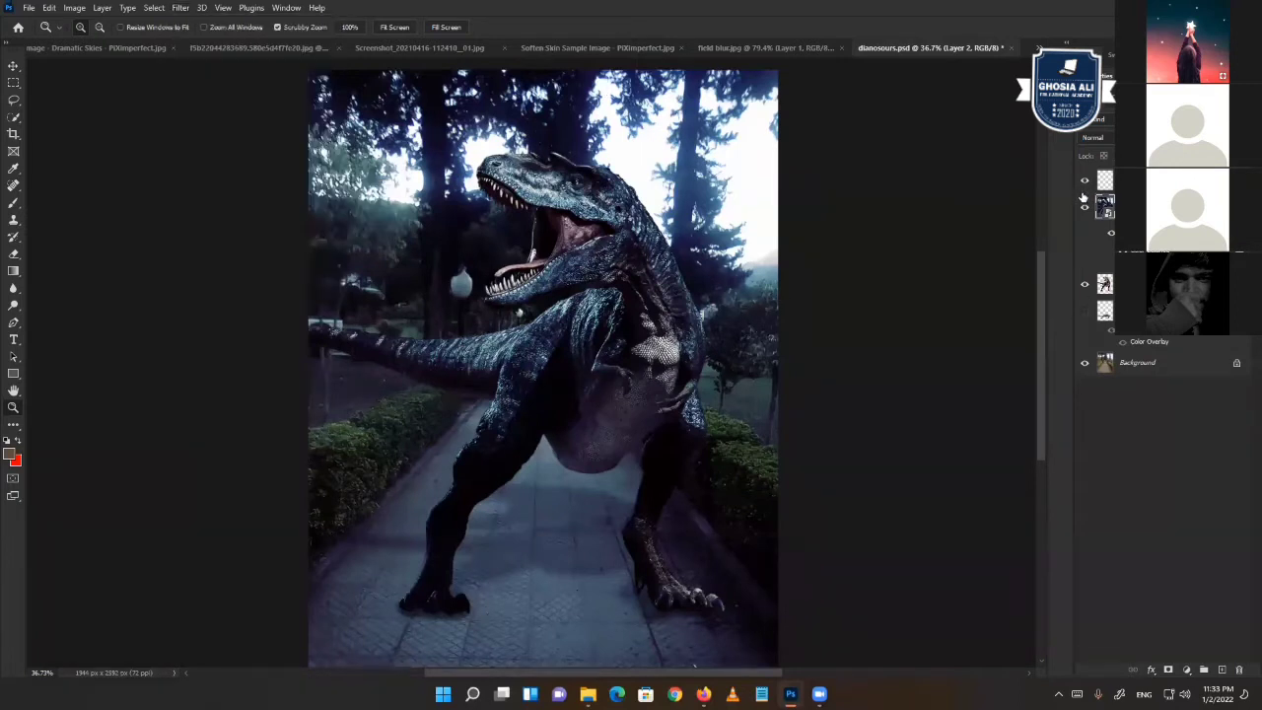
# - In the Soften Skin Sample Image document, show all layers and stamp them into a new merged layer on top
pyautogui.click(598, 47)
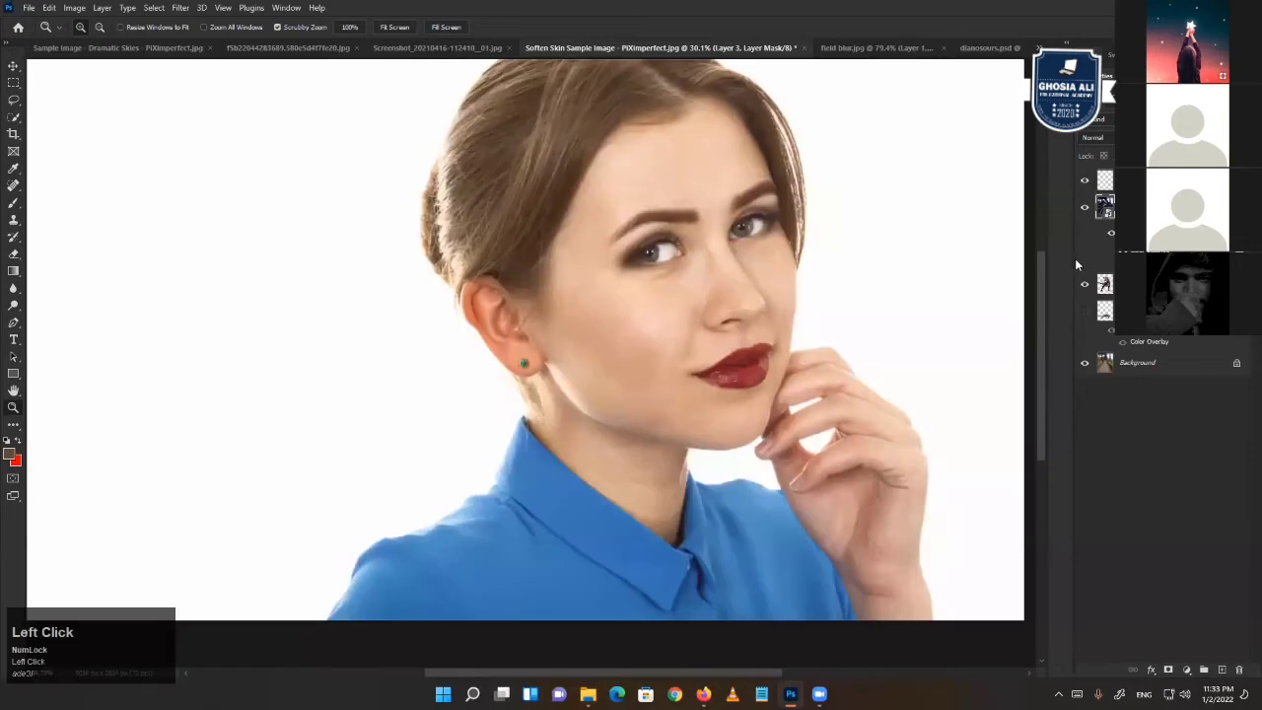
pyautogui.hotkey('ctrl', 'shift', 'alt', 'e')
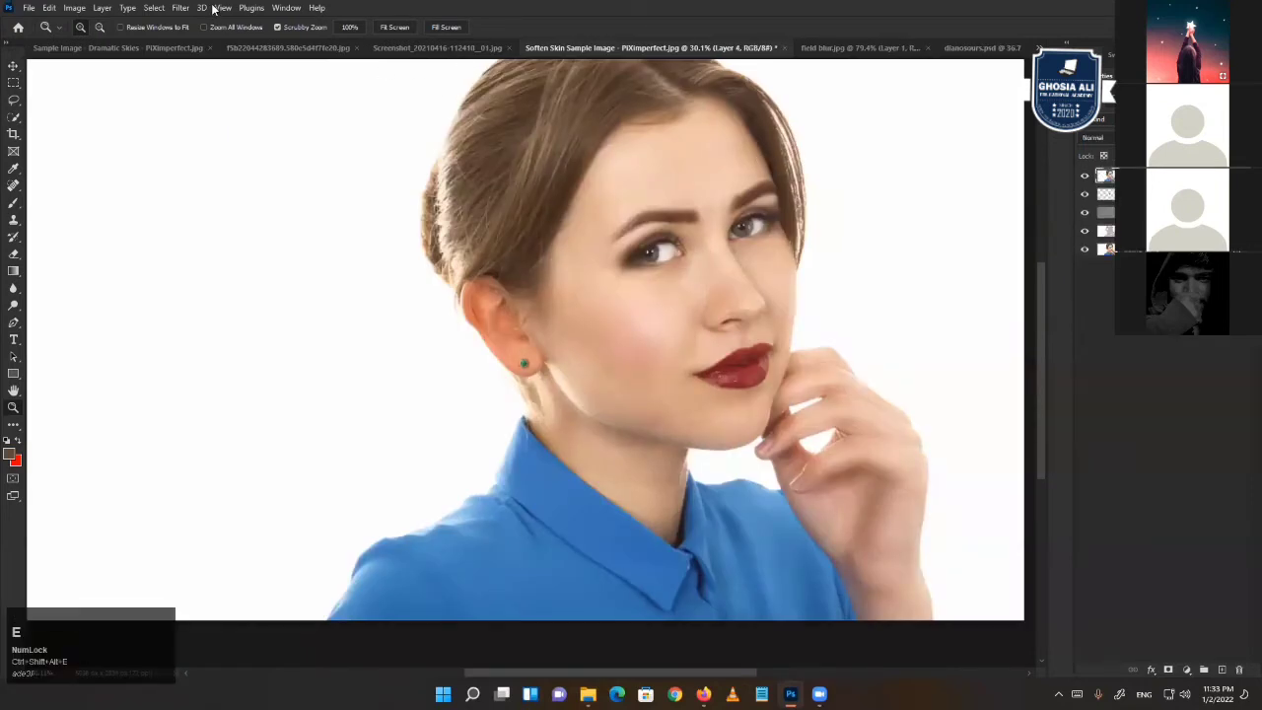
pyautogui.click(178, 8)
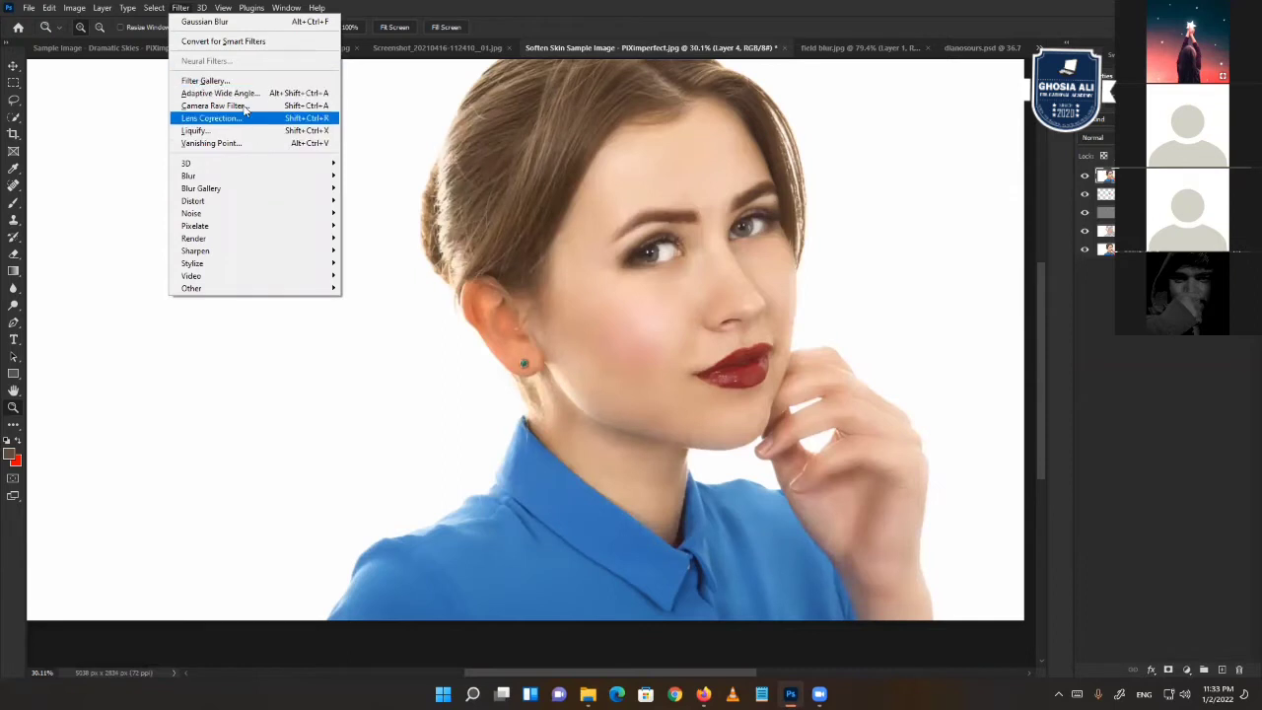
pyautogui.click(369, 189)
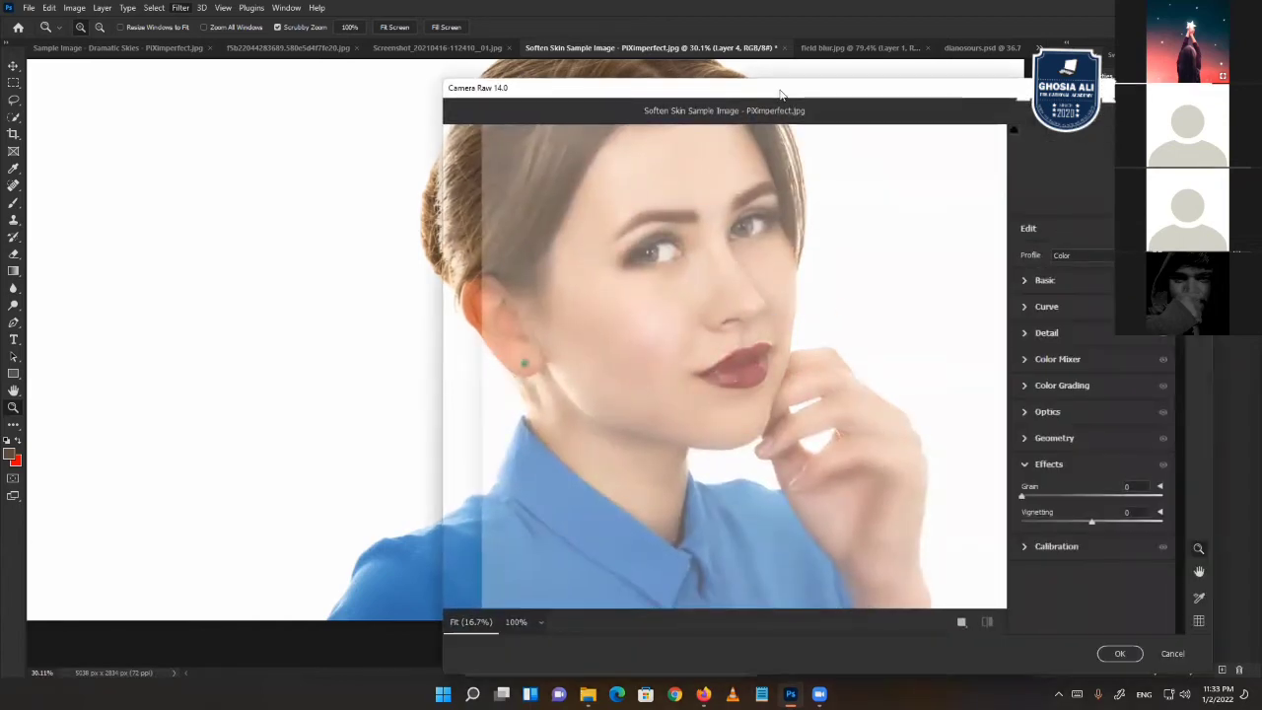
pyautogui.moveTo(645, 89); pyautogui.dragTo(480, 63)
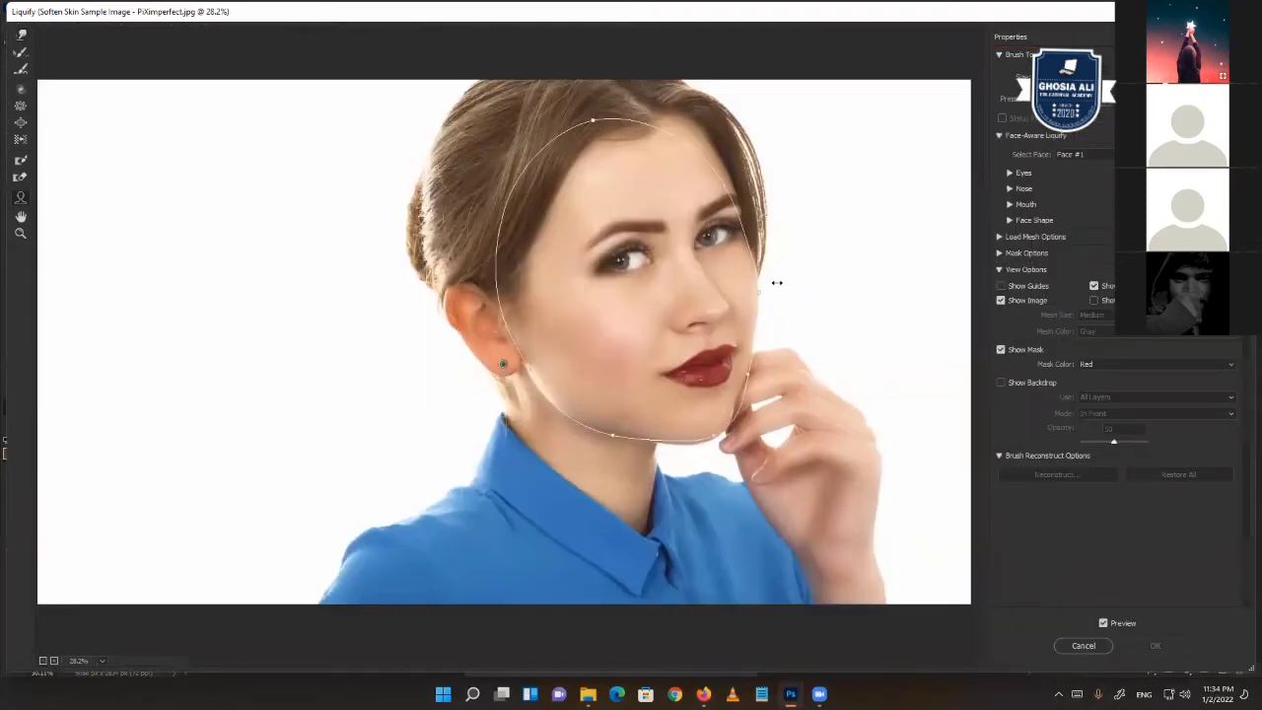
# - In the Liquify filter, slim the woman's face with Face Width -100 and Jawline -95
pyautogui.click(758, 287)
pyautogui.moveTo(758, 287); pyautogui.dragTo(867, 628)
pyautogui.moveTo(721, 425); pyautogui.dragTo(625, 427)
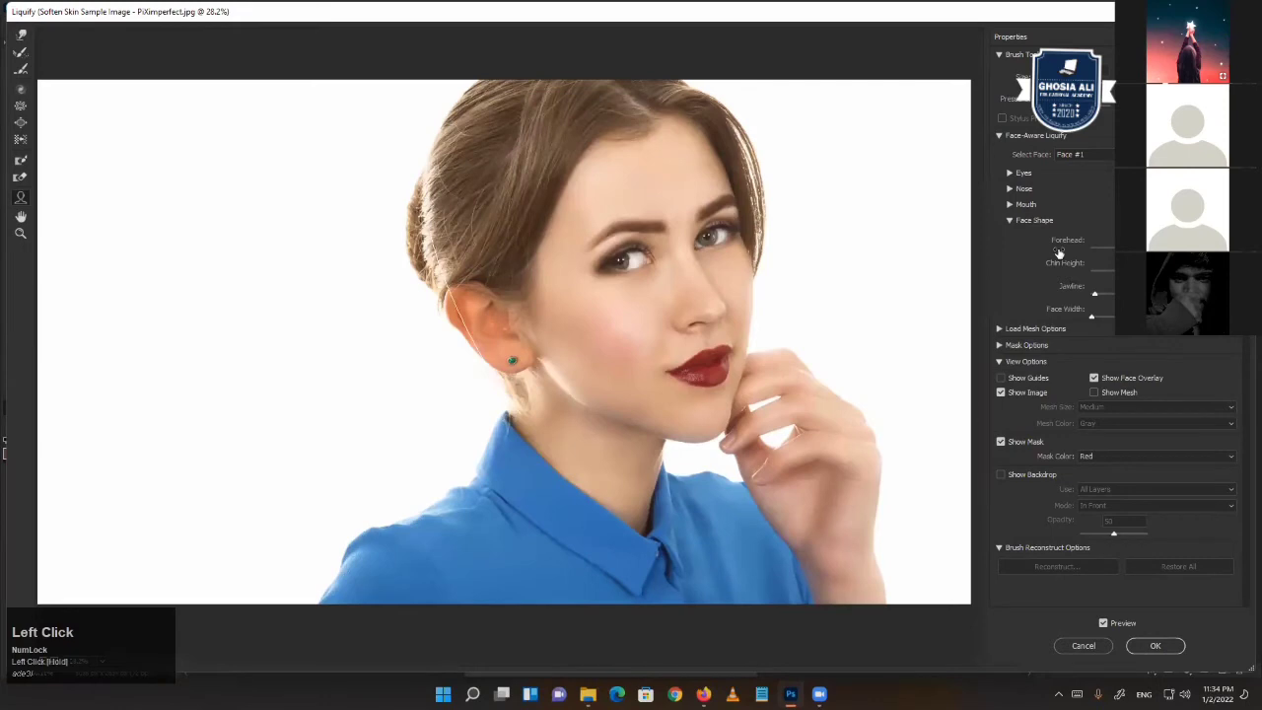
# - Enlarge the woman's eye with Eye Size 39 and apply the Liquify changes to the merged layer
pyautogui.click(1010, 173)
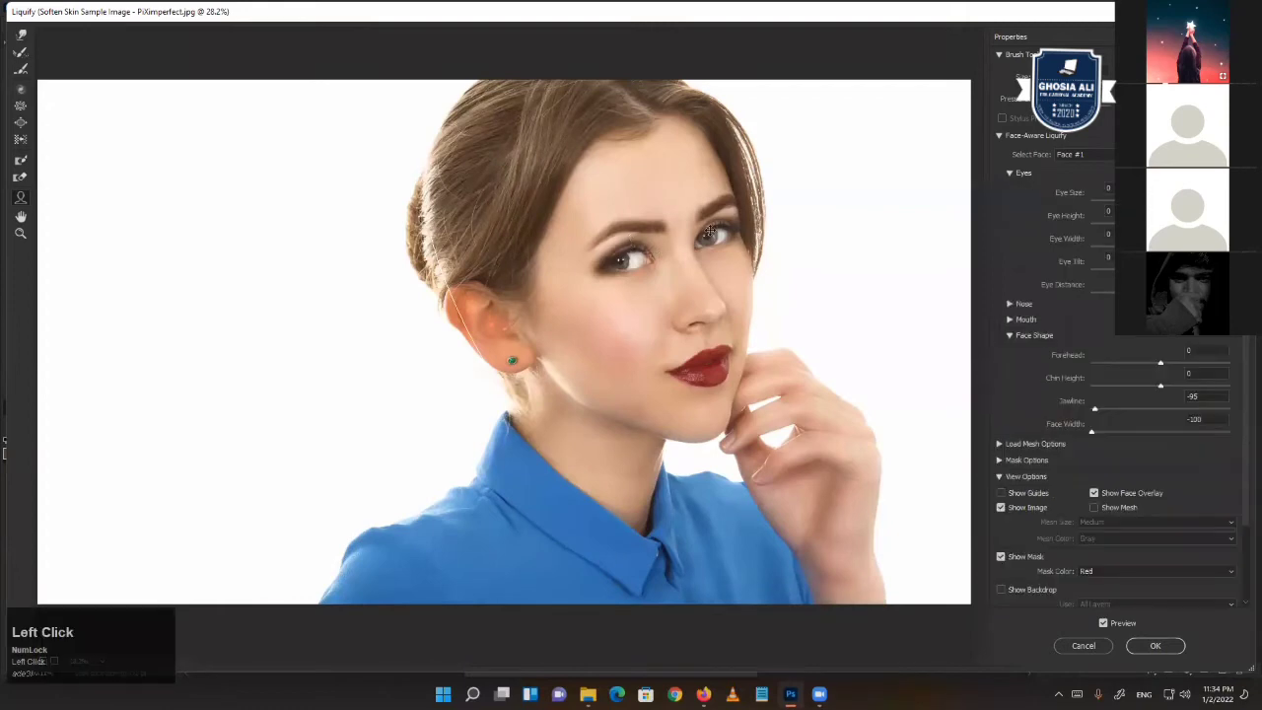
pyautogui.moveTo(728, 215); pyautogui.dragTo(609, 223)
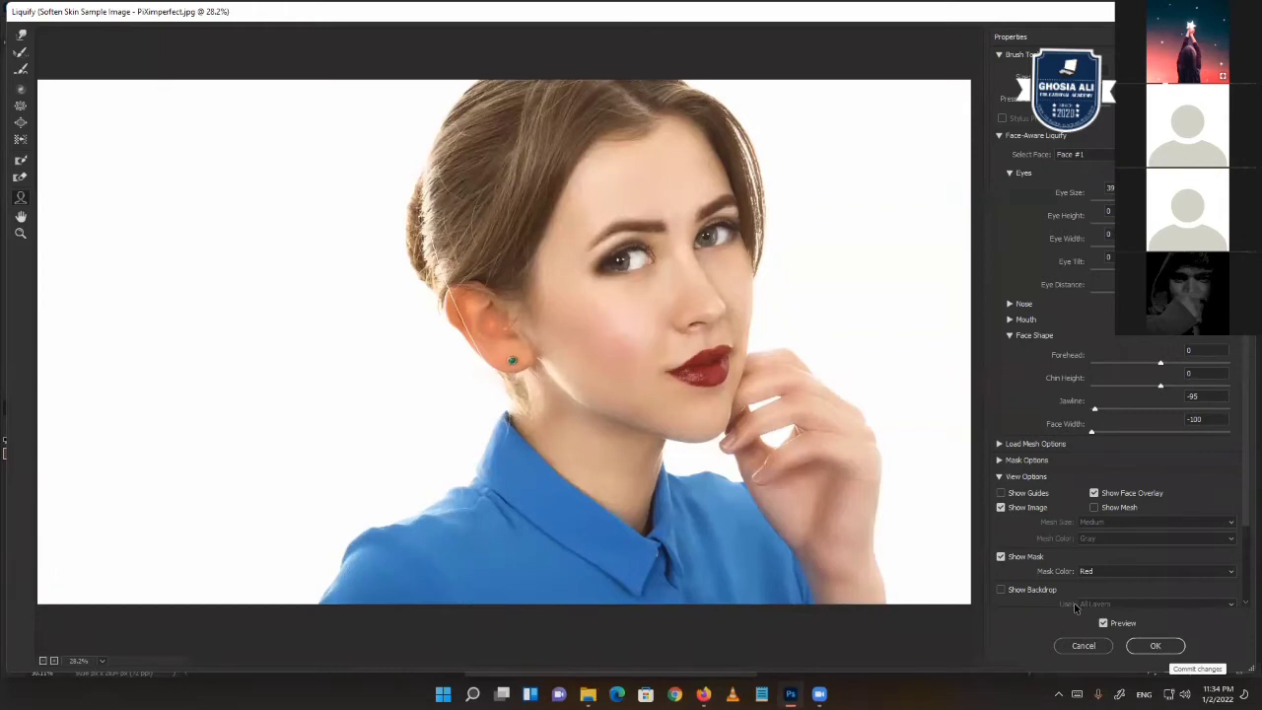
pyautogui.click(1156, 647)
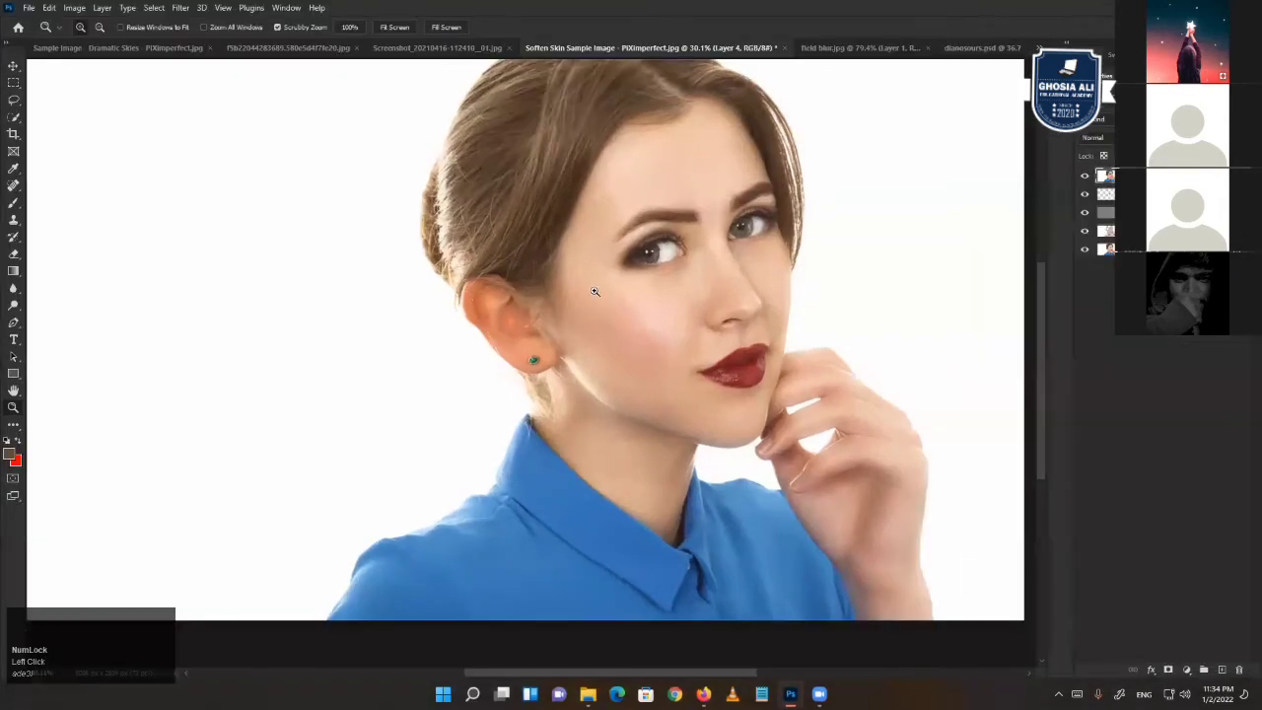
# - Fit the portrait on screen and hide Layer 4 to compare the face before and after Liquify
pyautogui.rightClick(787, 248)
pyautogui.click(823, 256)
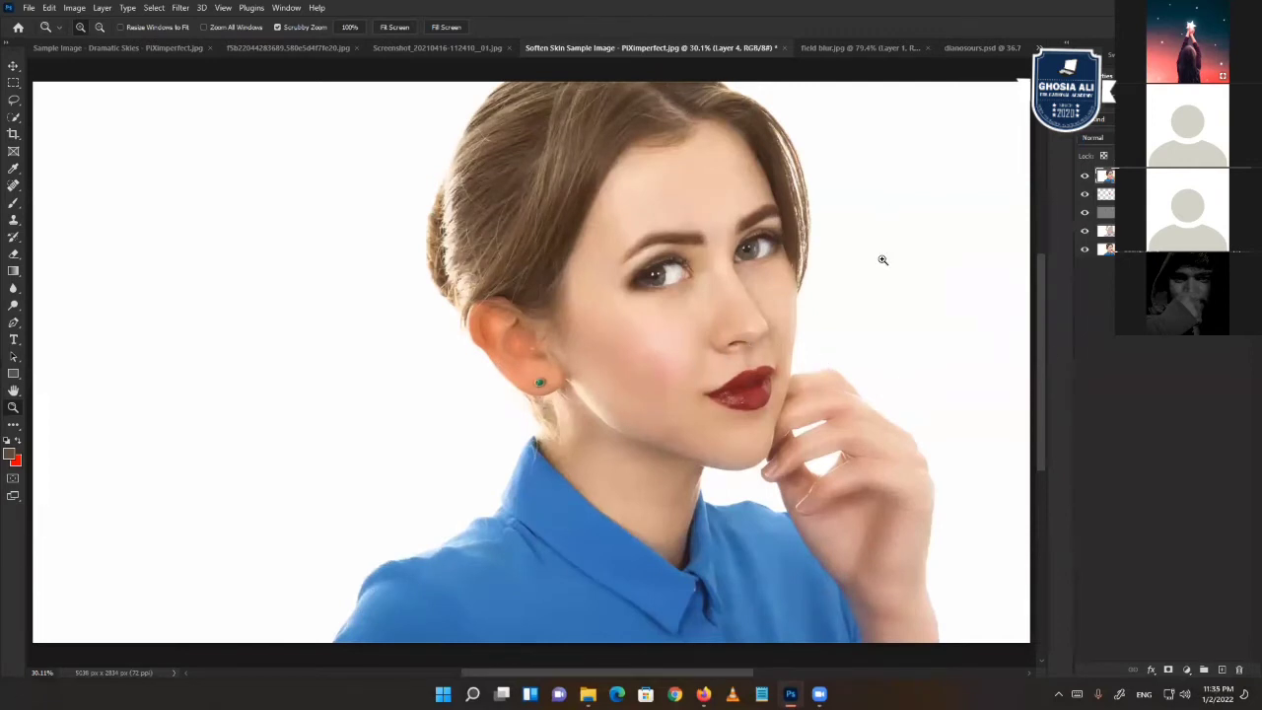
pyautogui.click(1086, 177)
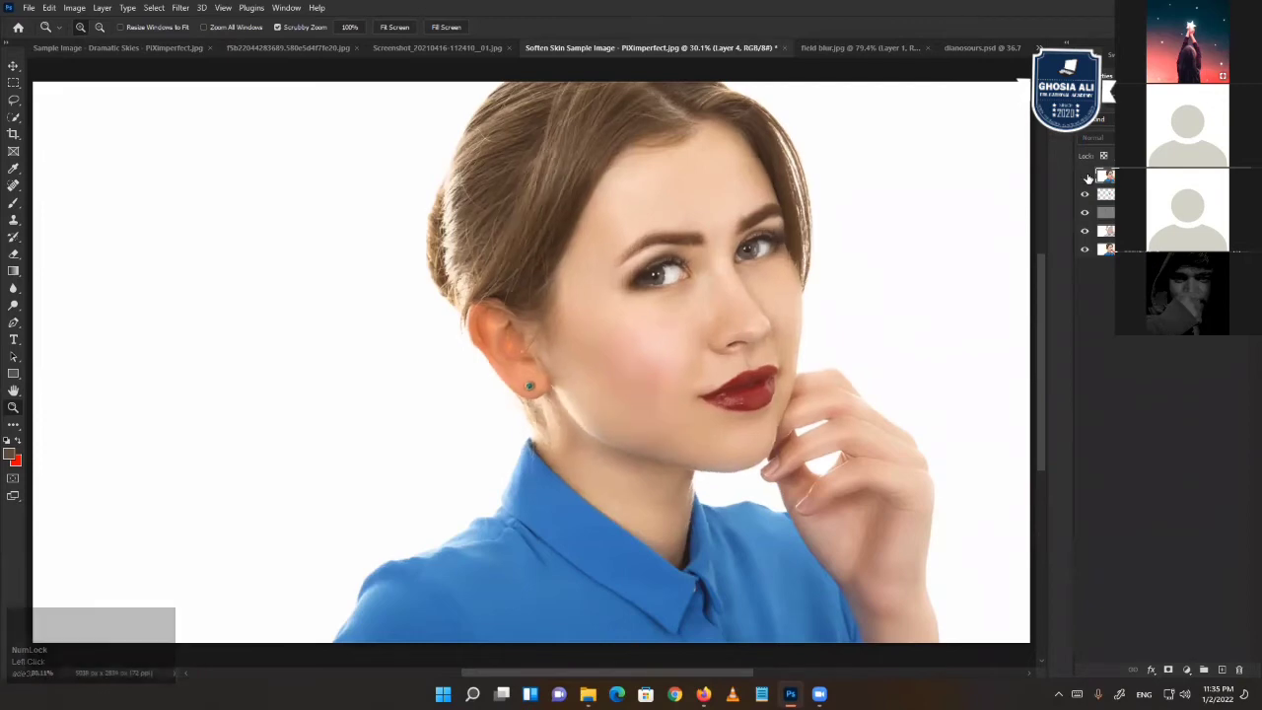
# - Toggle the visibility of Layer 4 to compare the face before and after the Liquify changes
pyautogui.click(1087, 177)
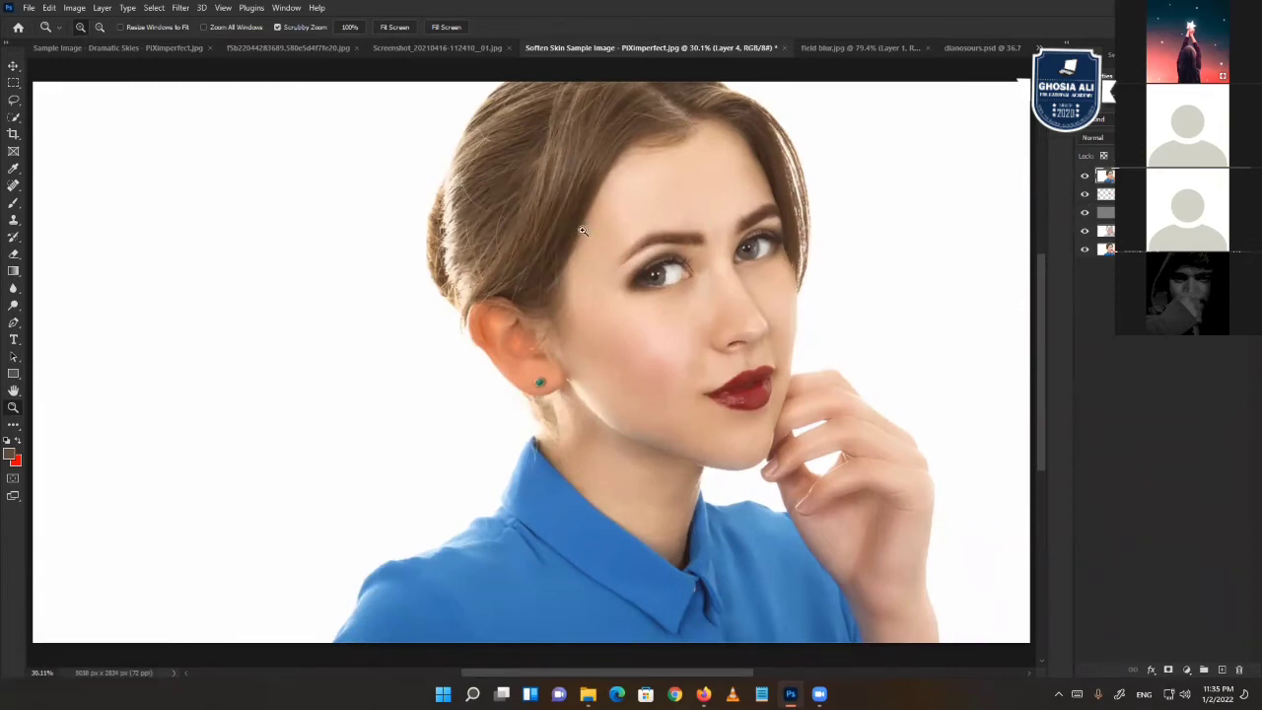
pyautogui.click(1086, 176)
pyautogui.rightClick(582, 230)
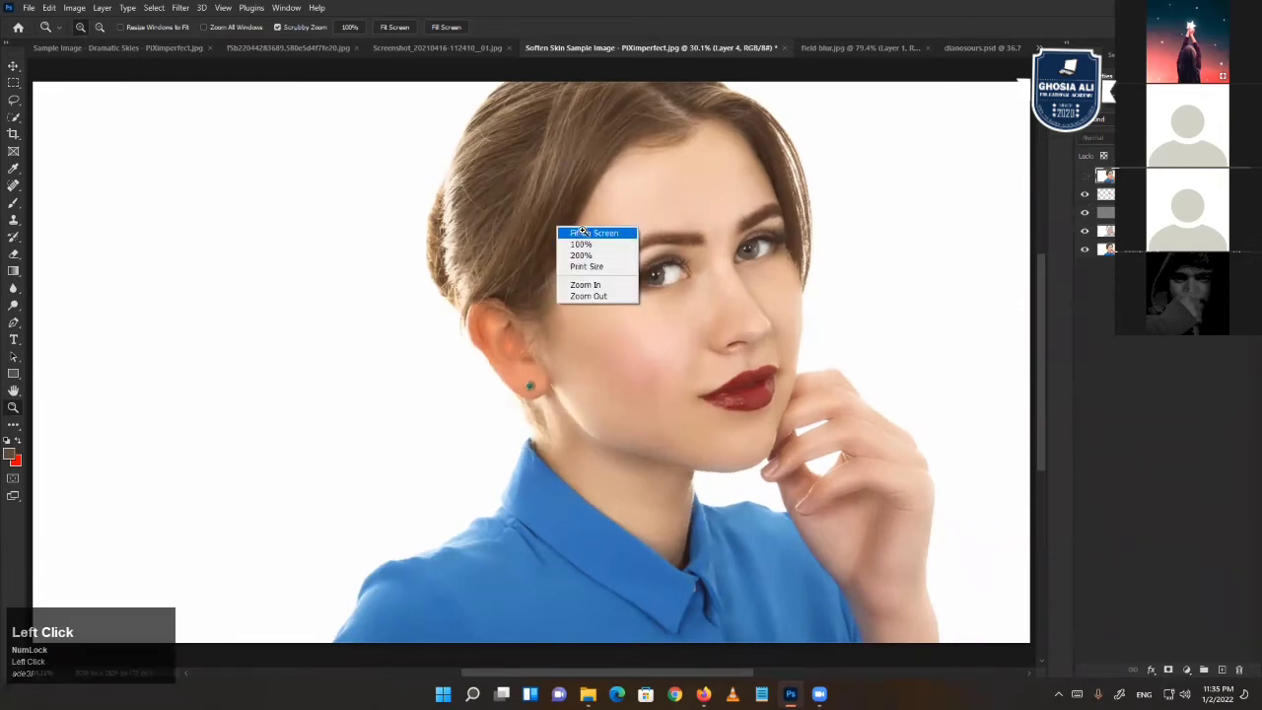
pyautogui.press('Escape')
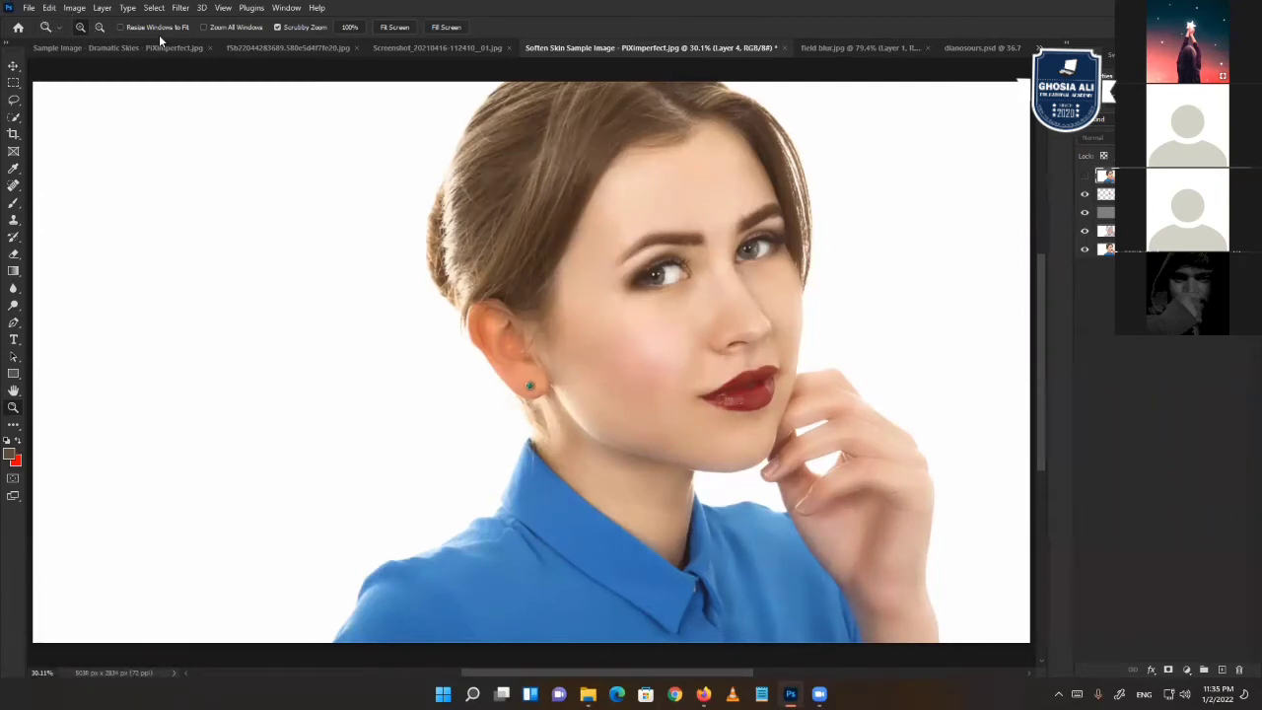
pyautogui.click(48, 7)
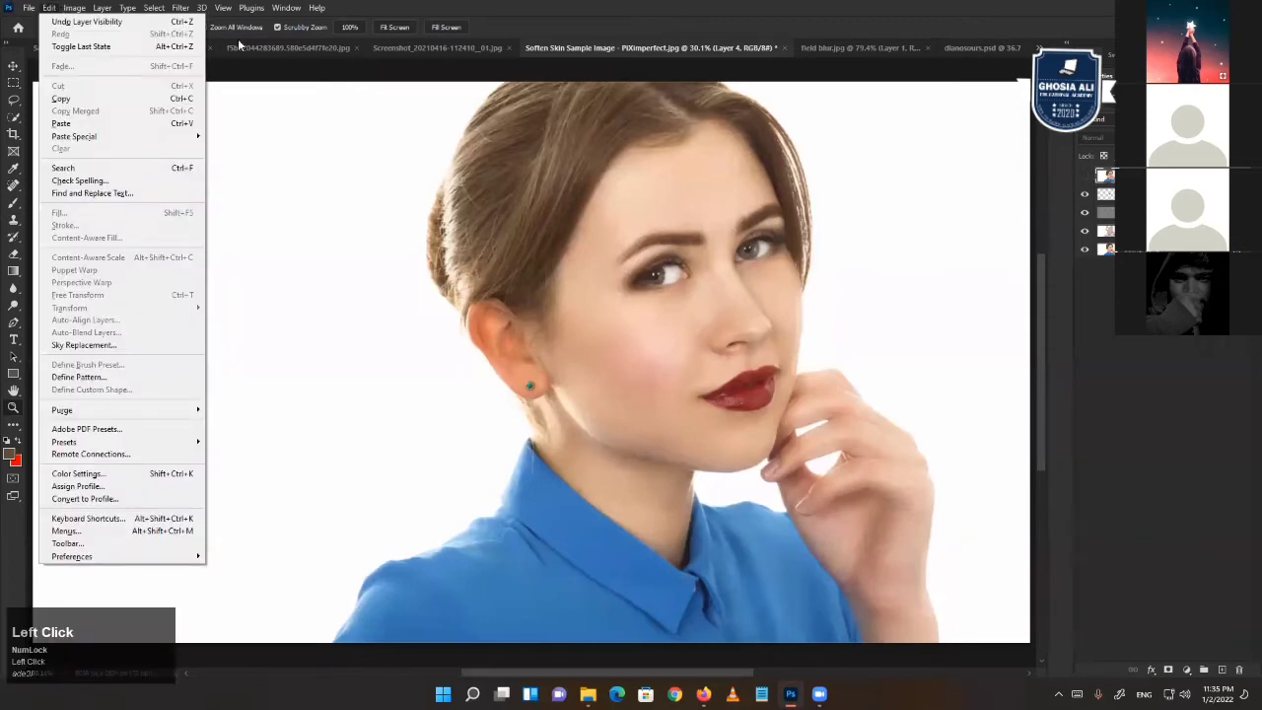
pyautogui.moveTo(67, 8)
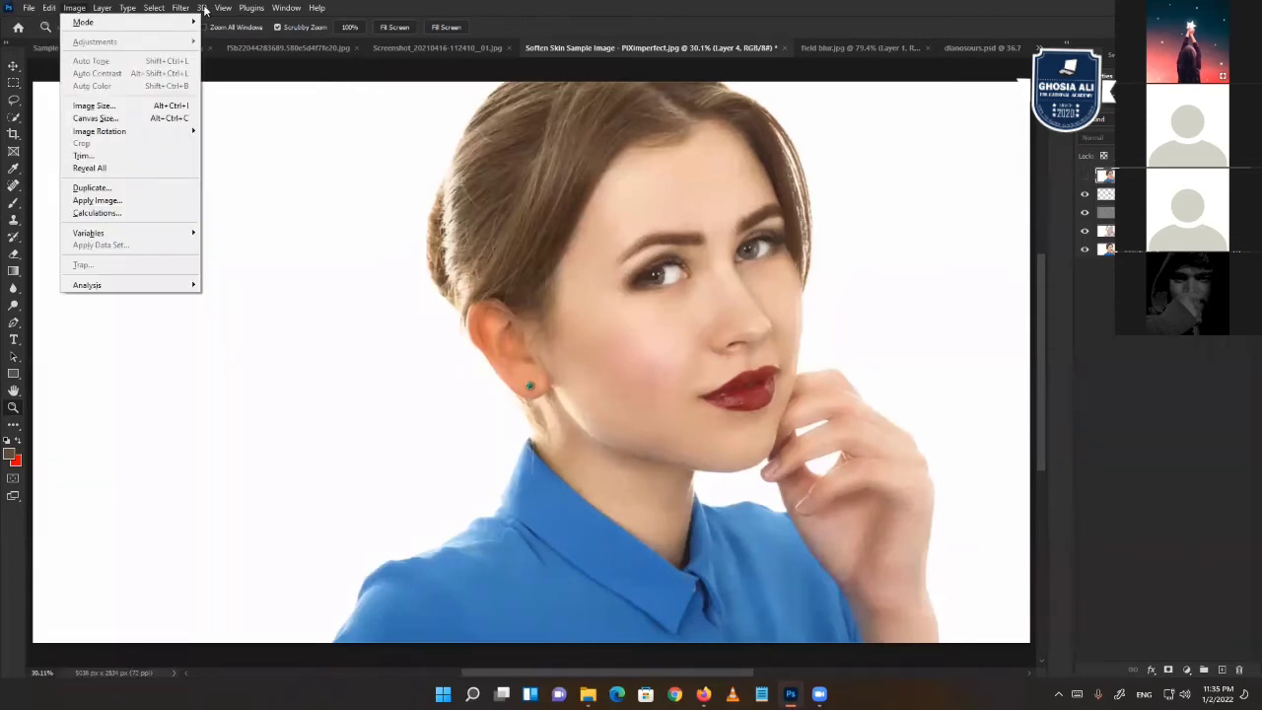
pyautogui.click(294, 389)
pyautogui.click(76, 8)
pyautogui.moveTo(97, 41)
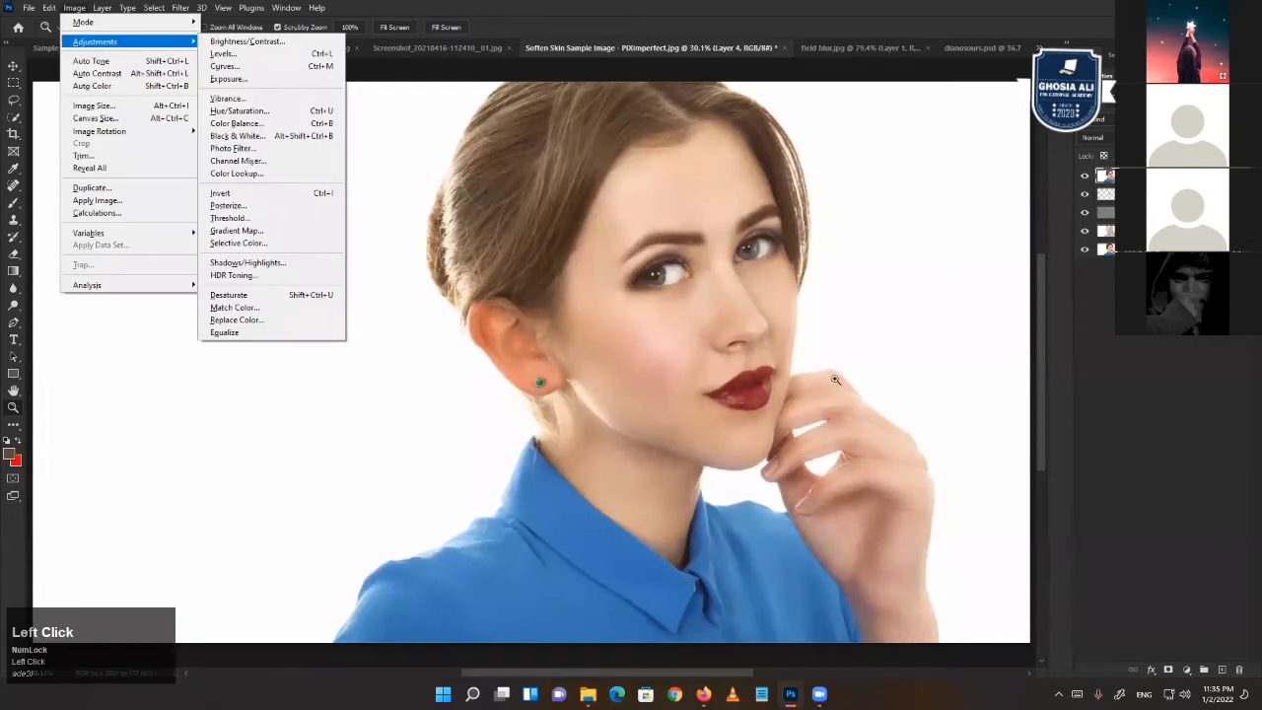
pyautogui.click(865, 211)
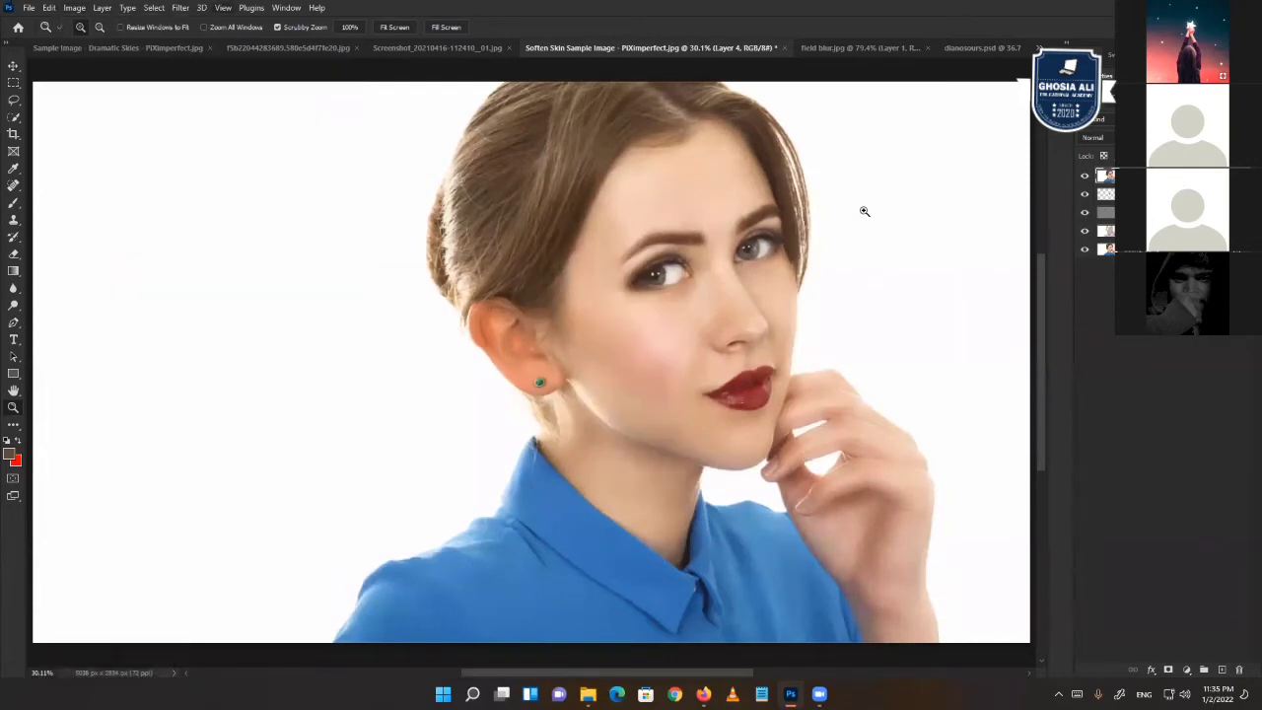
# - Switch to Firefox, search the web for "pasport size" and refine the query with a search suggestion
pyautogui.hotkey('alt', 'd')
pyautogui.click(865, 211)
pyautogui.write('pasport')
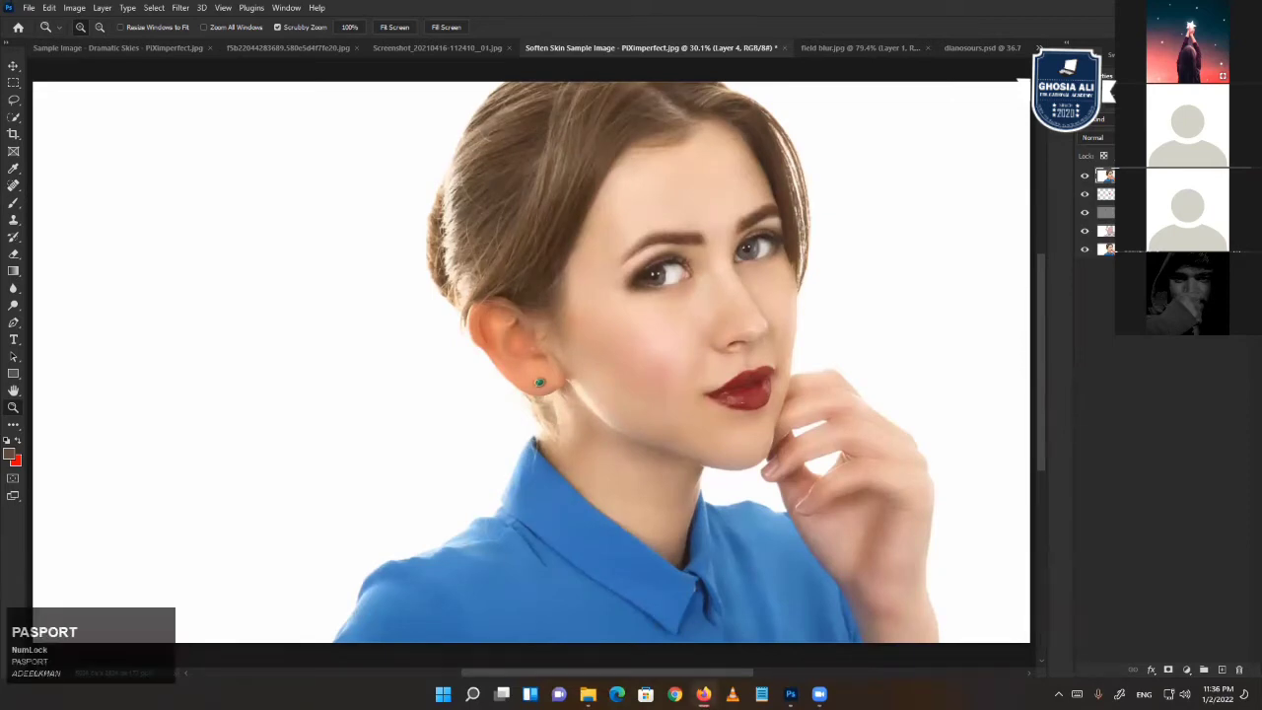
pyautogui.write(' size')
pyautogui.press('Return')
pyautogui.press('t')
pyautogui.press('space')
pyautogui.press('c')
pyautogui.press('Down')
pyautogui.press('Return')
# - Copy the photo of the man in the navy suit and paste it into a new 2592 x 3872 px Clipboard-preset Photoshop document
pyautogui.click(632, 355)
pyautogui.click(631, 355)
pyautogui.click(30, 8)
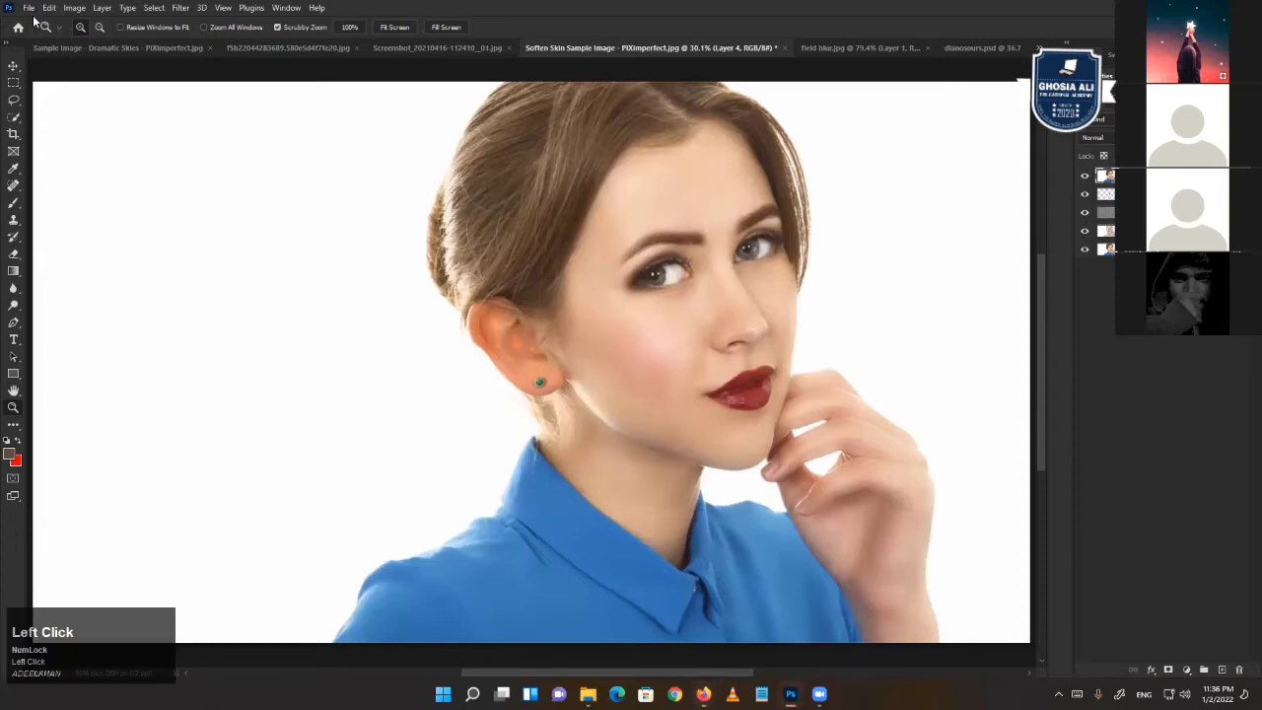
pyautogui.click(128, 59)
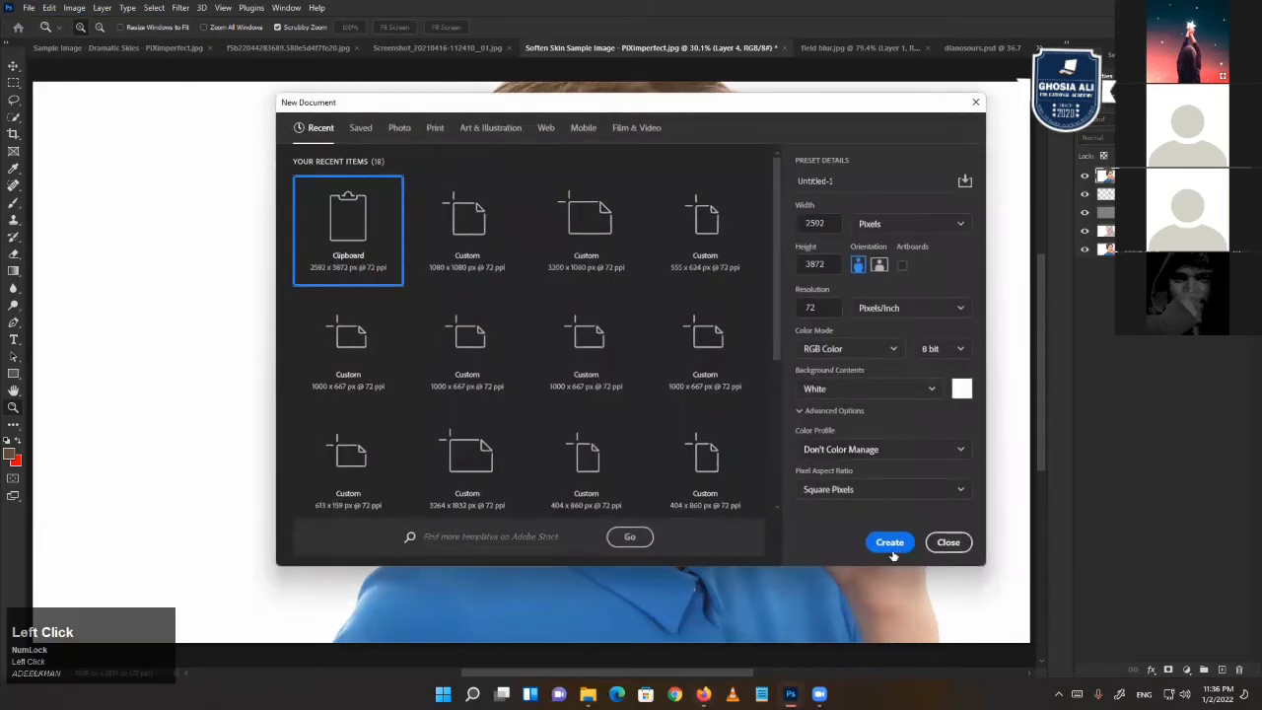
pyautogui.click(891, 543)
pyautogui.hotkey('ctrl', 'v')
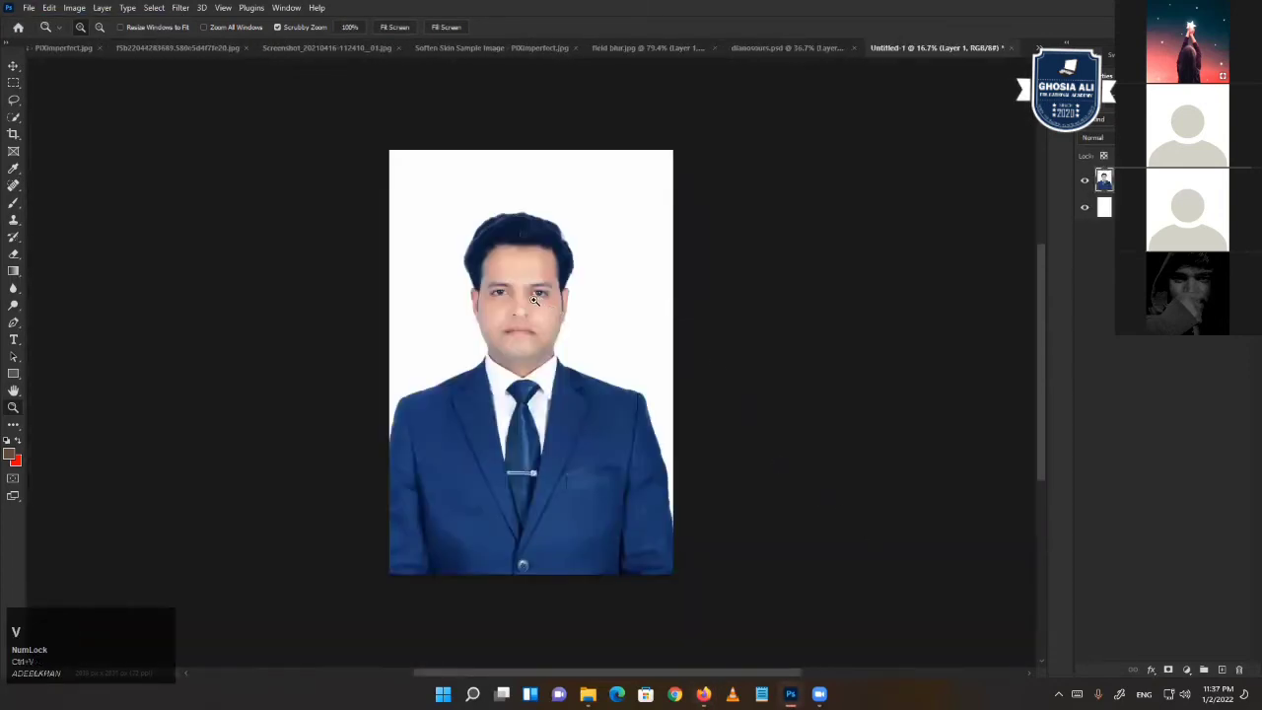
pyautogui.rightClick(513, 308)
pyautogui.click(517, 309)
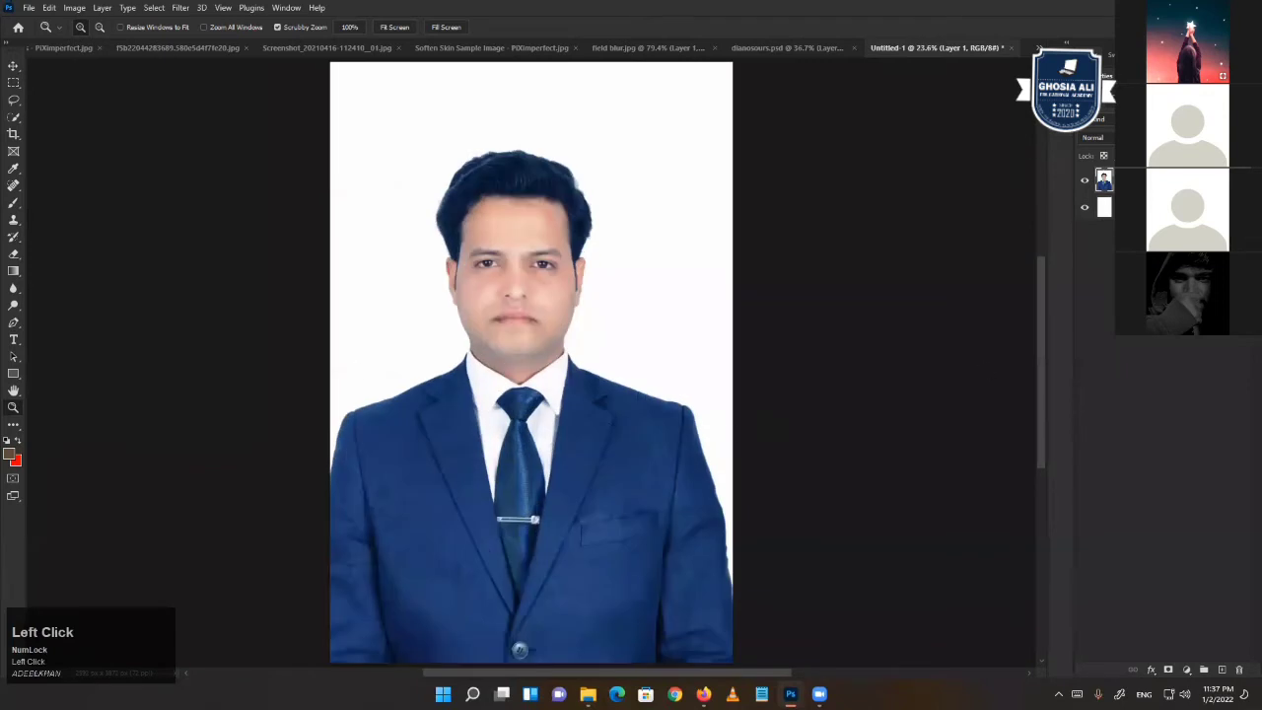
# - Copy the passport photo of the man in a blue checked shirt from Firefox and paste it into Untitled-1 as a new layer
pyautogui.click(704, 695)
pyautogui.scroll(-2, 631, 394)
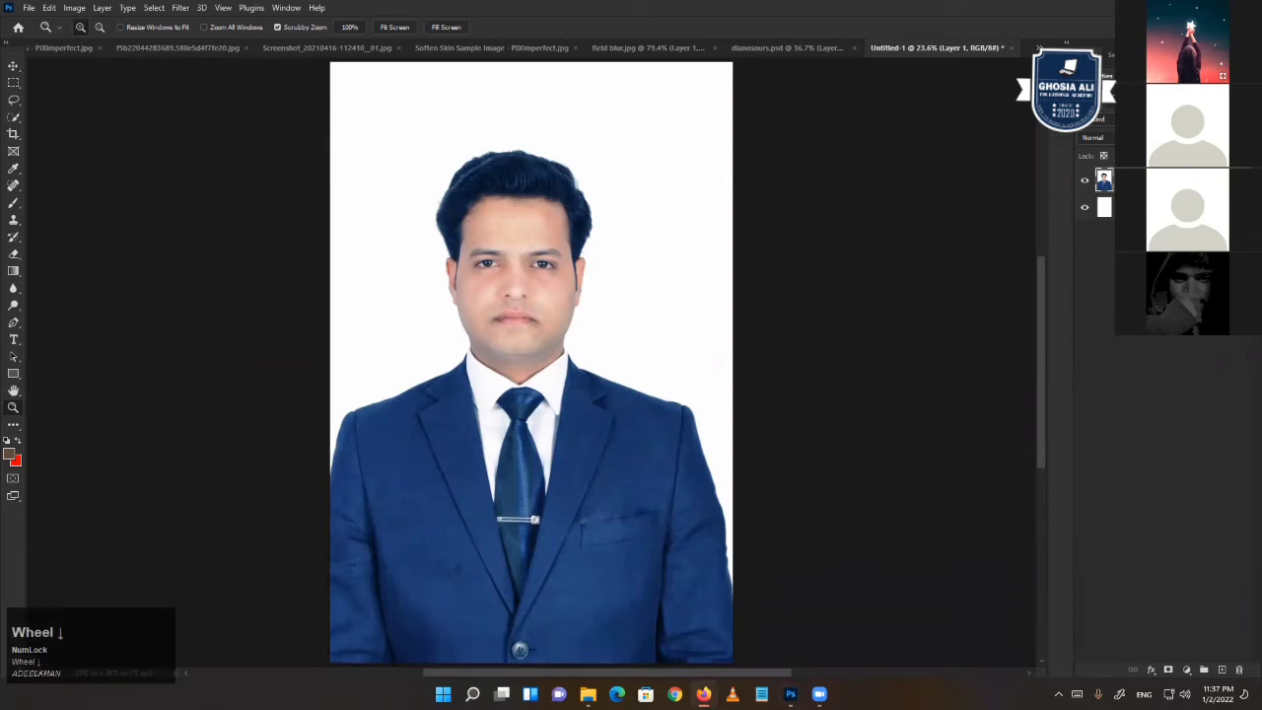
pyautogui.click(632, 395)
pyautogui.rightClick(533, 365)
pyautogui.click(533, 364)
pyautogui.scroll(-1, 533, 365)
pyautogui.click(533, 365)
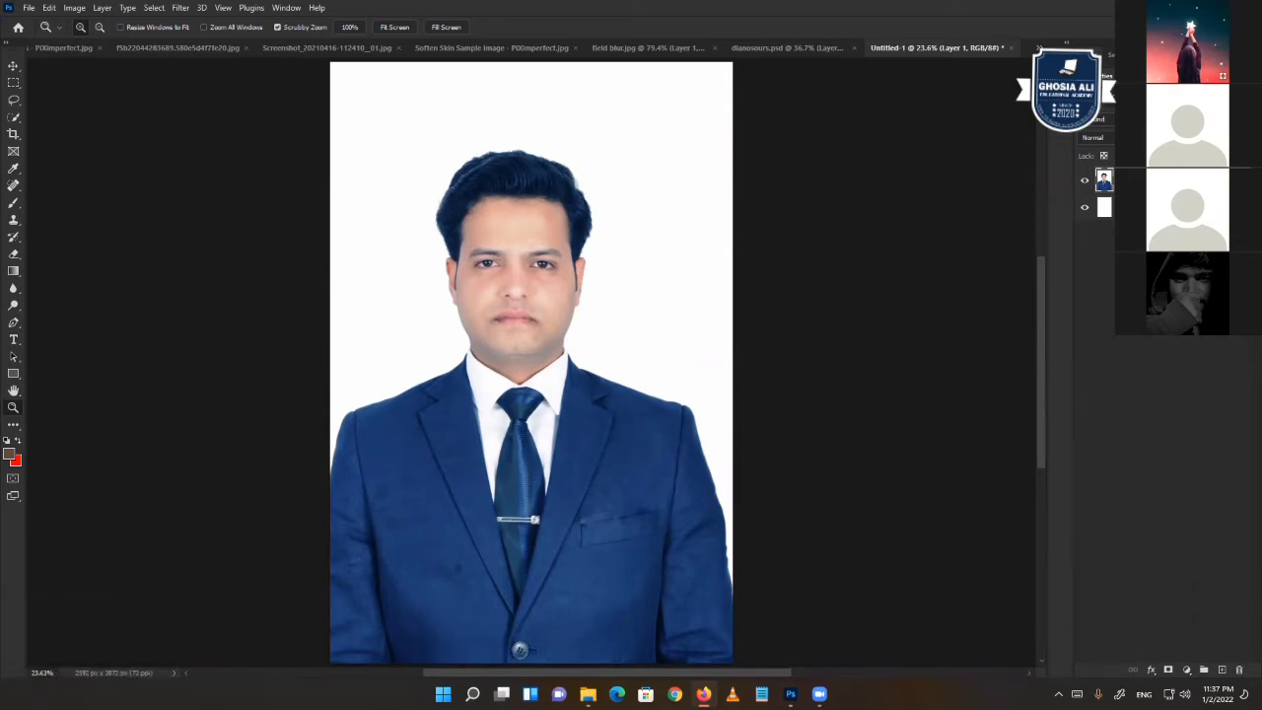
pyautogui.rightClick(533, 365)
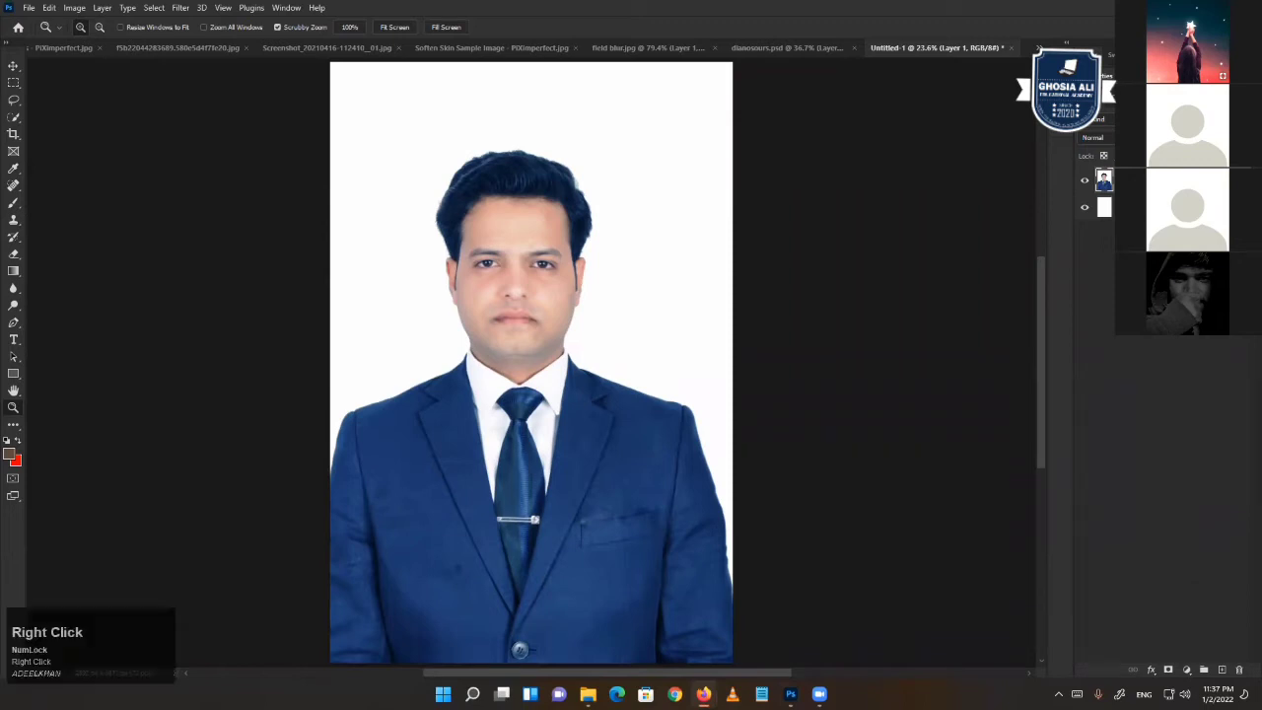
pyautogui.click(854, 260)
pyautogui.hotkey('ctrl', 'v')
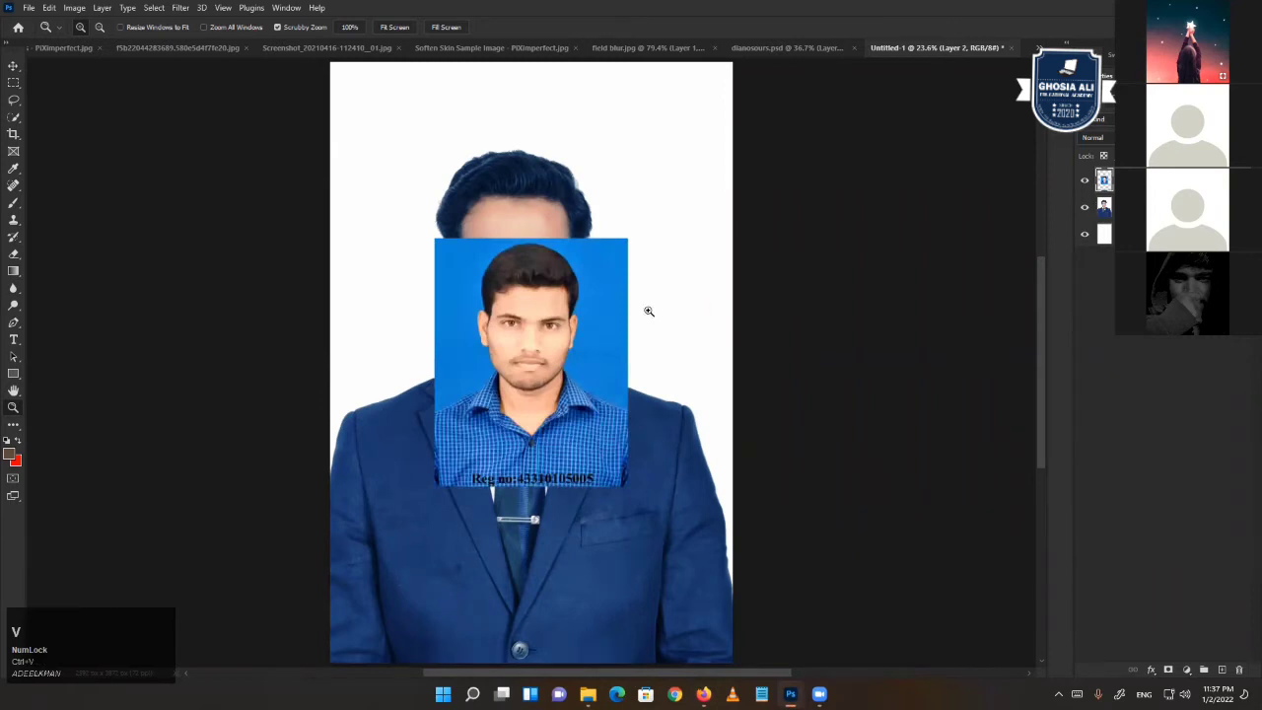
# - Enlarge the pasted blue-background photo with Free Transform until it spans the full width of the canvas
pyautogui.hotkey('ctrl', 't')
pyautogui.moveTo(633, 352); pyautogui.dragTo(735, 355)
pyautogui.press('Return')
pyautogui.press('z')
pyautogui.scroll(-2, 612, 340)
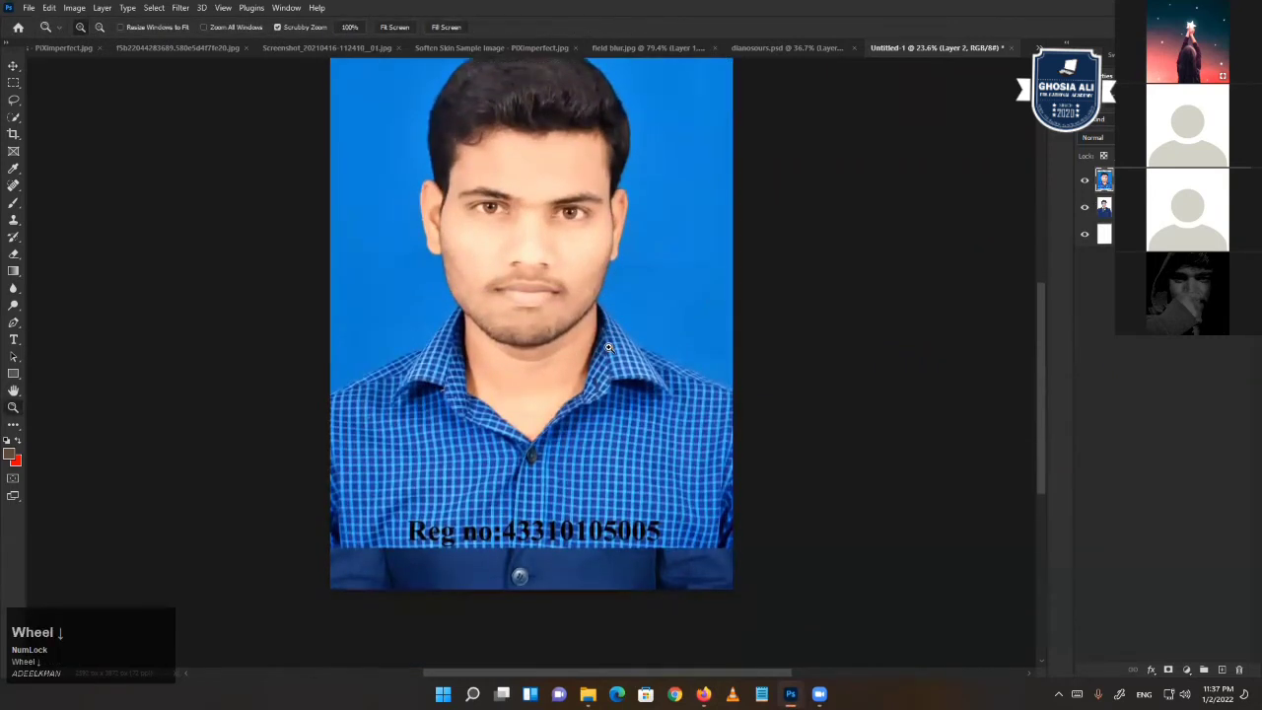
pyautogui.scroll(3, 612, 340)
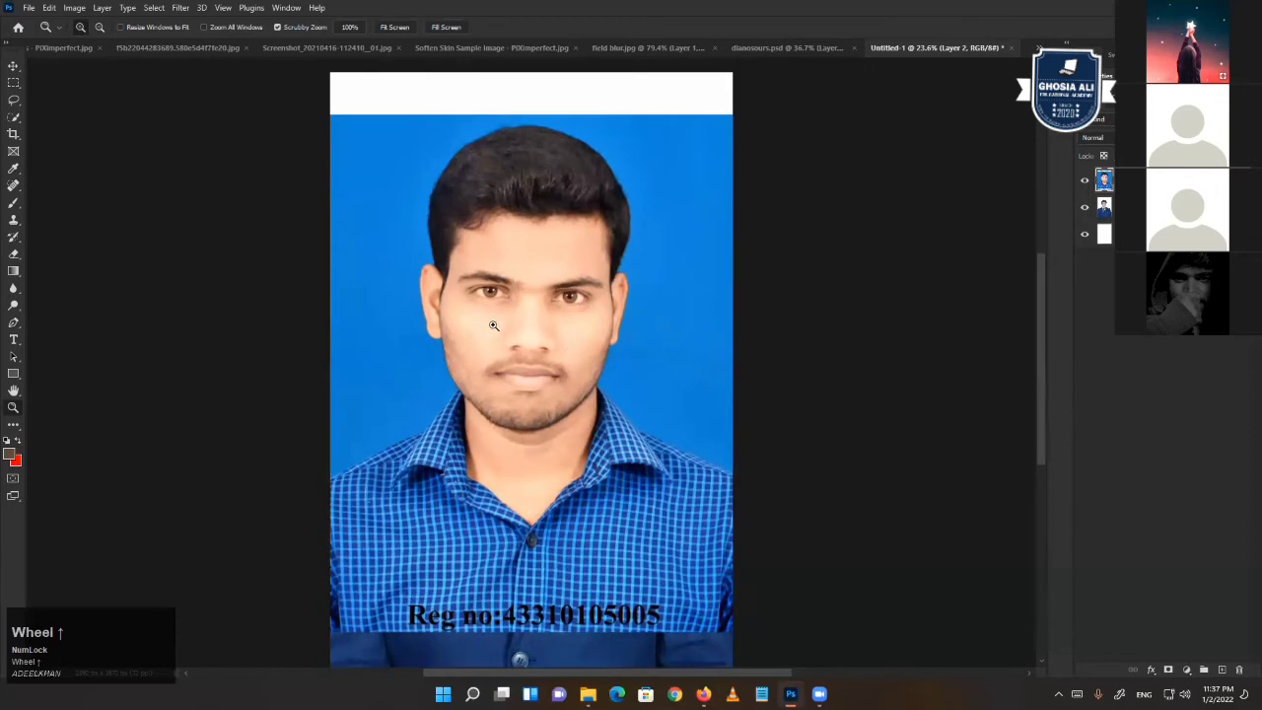
pyautogui.scroll(-2, 532, 336)
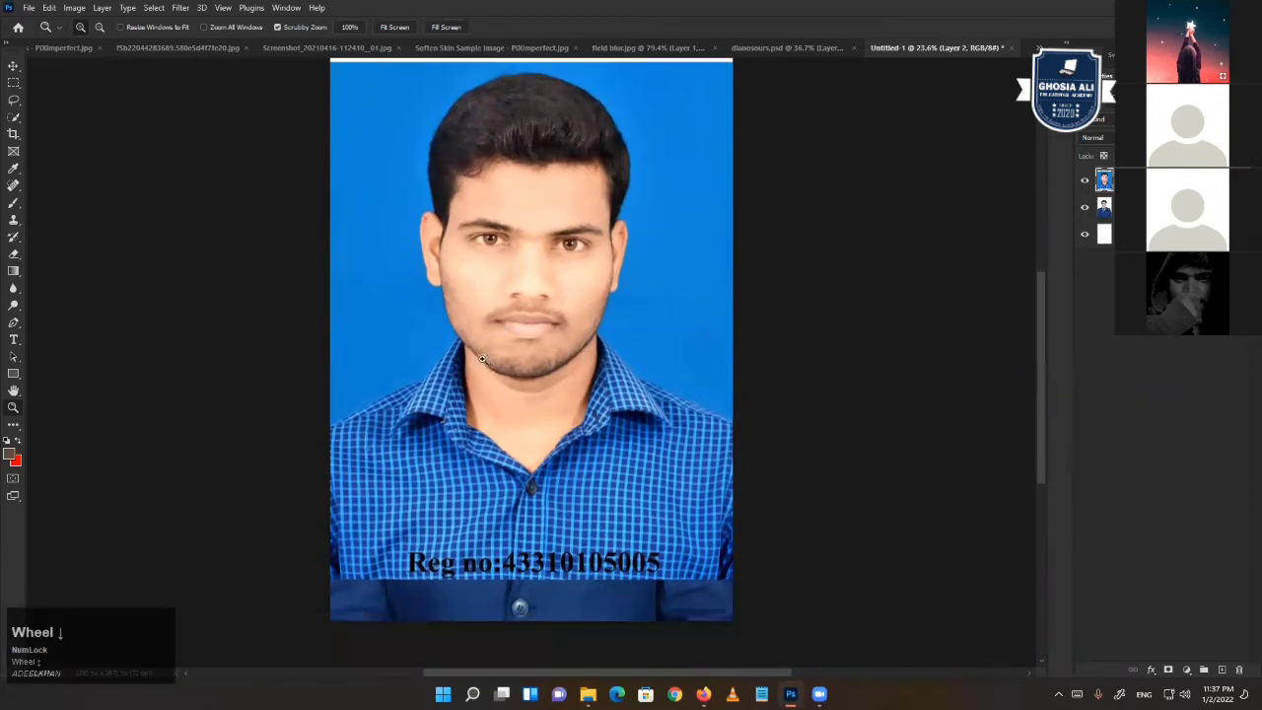
pyautogui.scroll(1, 585, 333)
pyautogui.scroll(1, 586, 332)
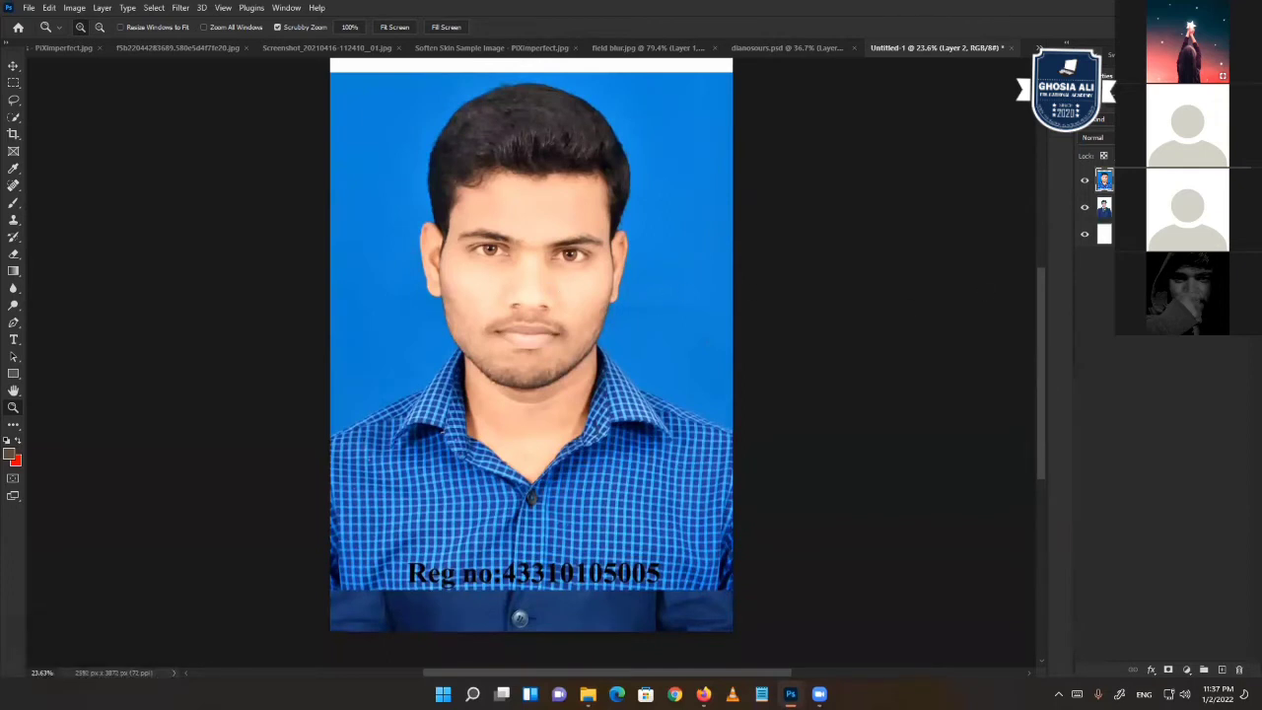
# - Try pasting a small black suit picture with a white background from Firefox over the portrait
pyautogui.click(1169, 180)
pyautogui.rightClick(1169, 180)
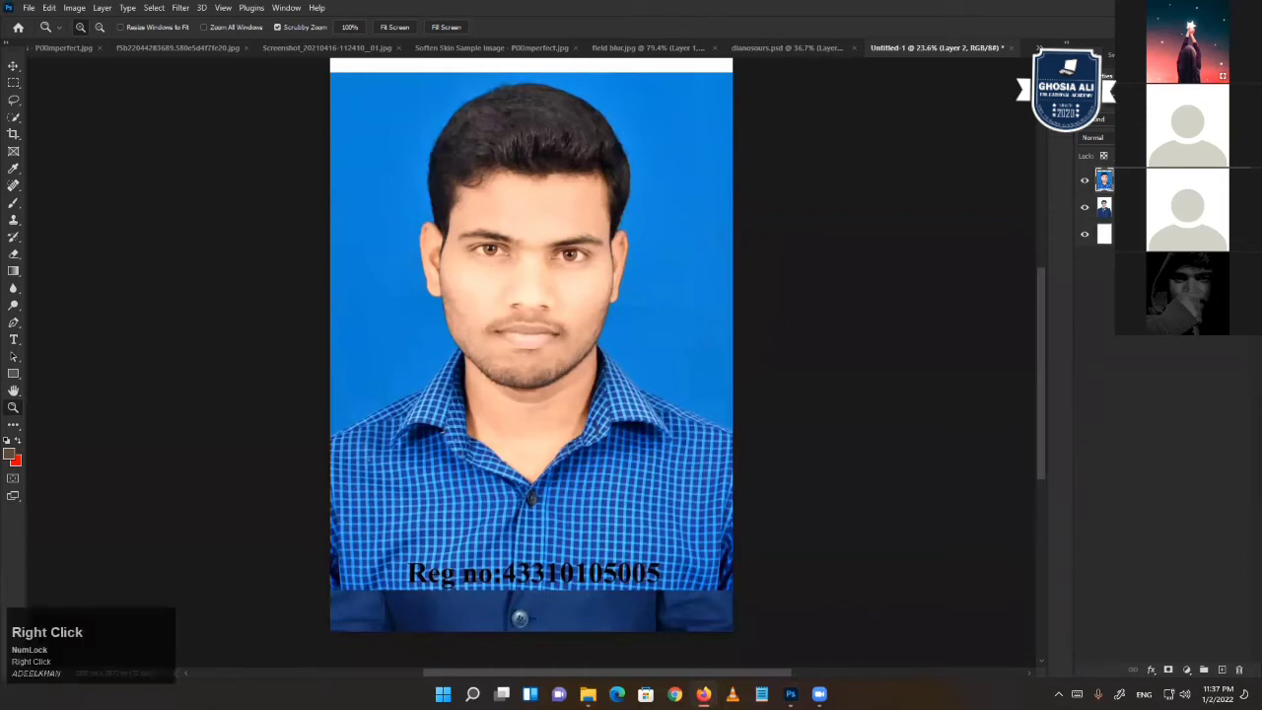
pyautogui.click(1169, 180)
pyautogui.click(451, 299)
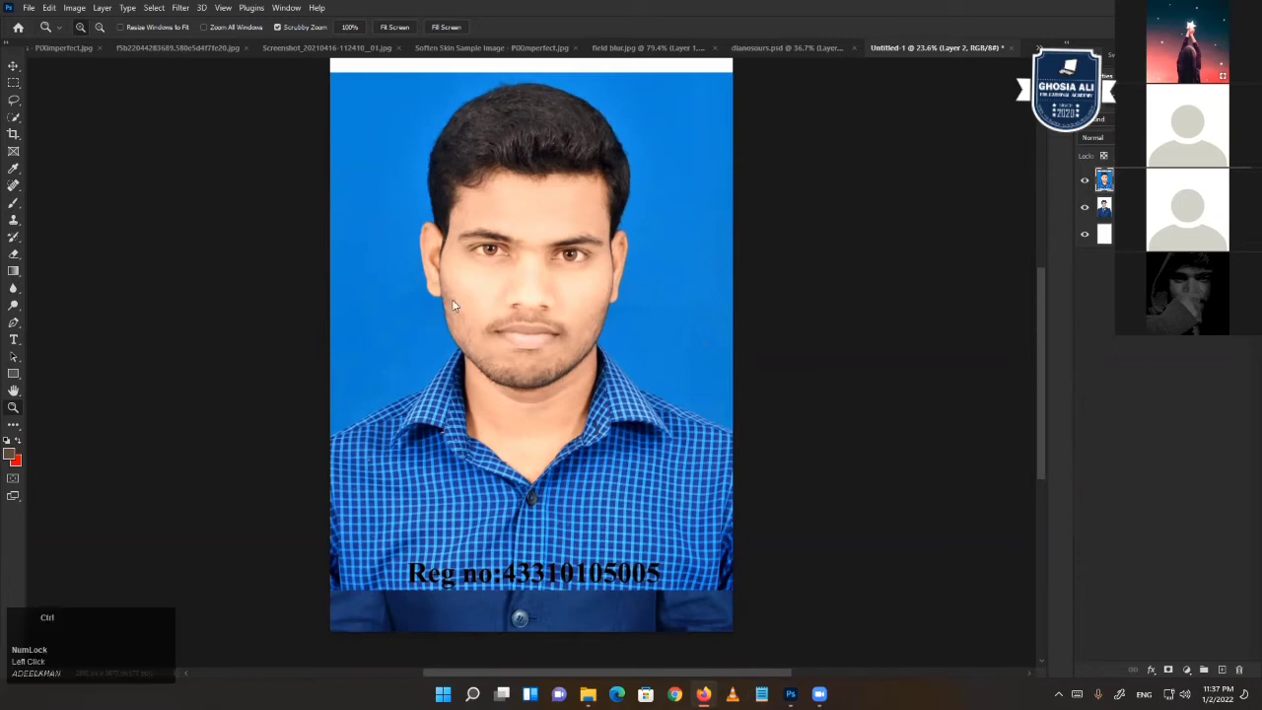
pyautogui.hotkey('ctrl', 'v')
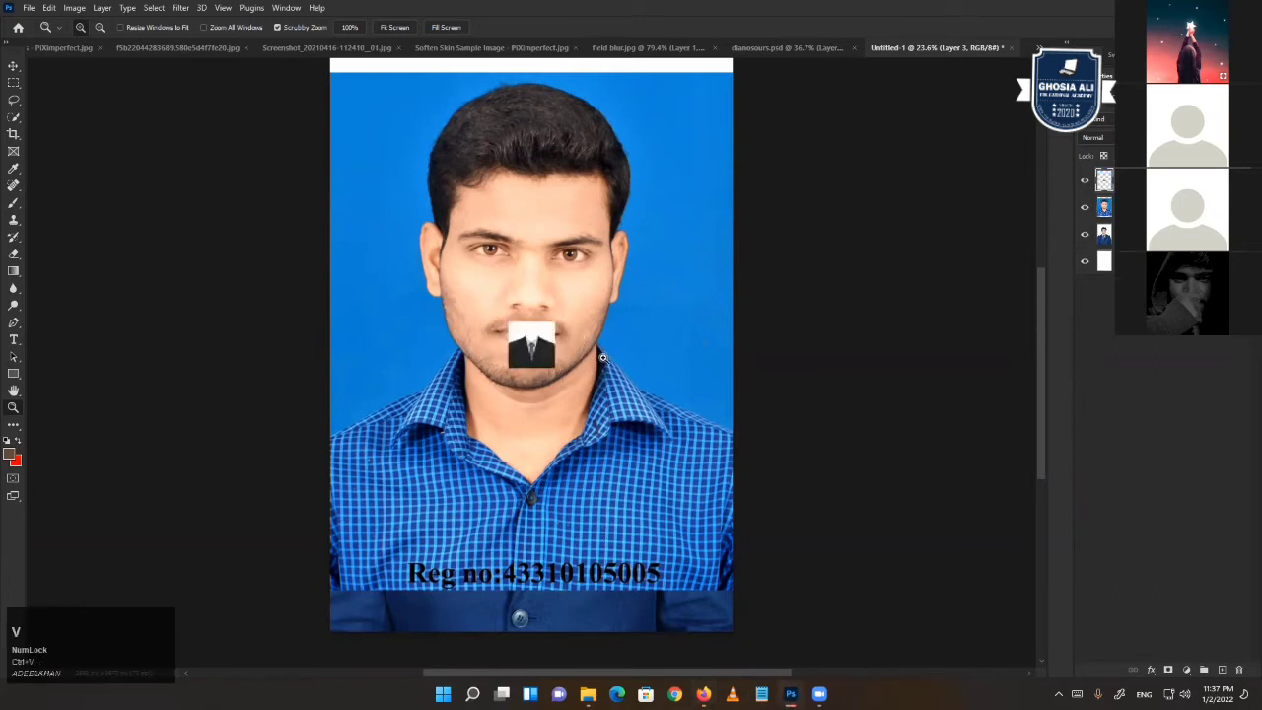
pyautogui.hotkey('ctrl', 'z')
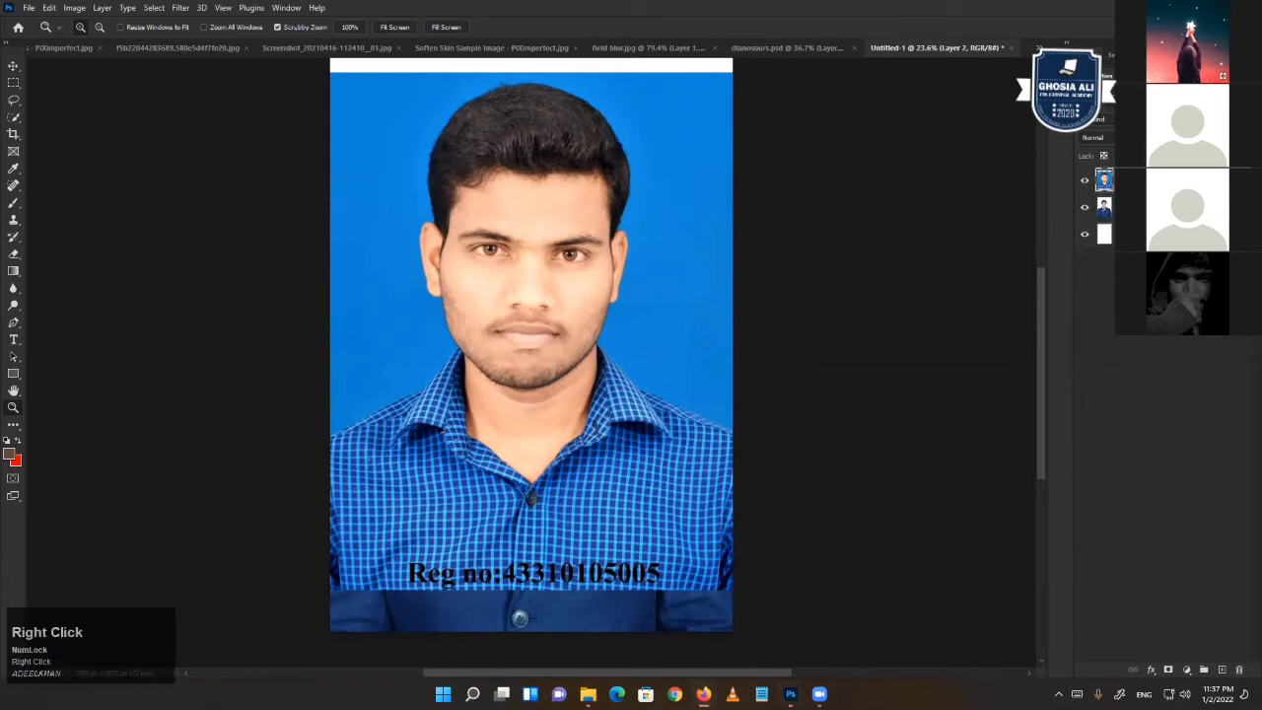
# - Paste the suit picture with the black background over the portrait as a new layer, and save its PNG file from Firefox
pyautogui.click(561, 384)
pyautogui.hotkey('ctrl', 'v')
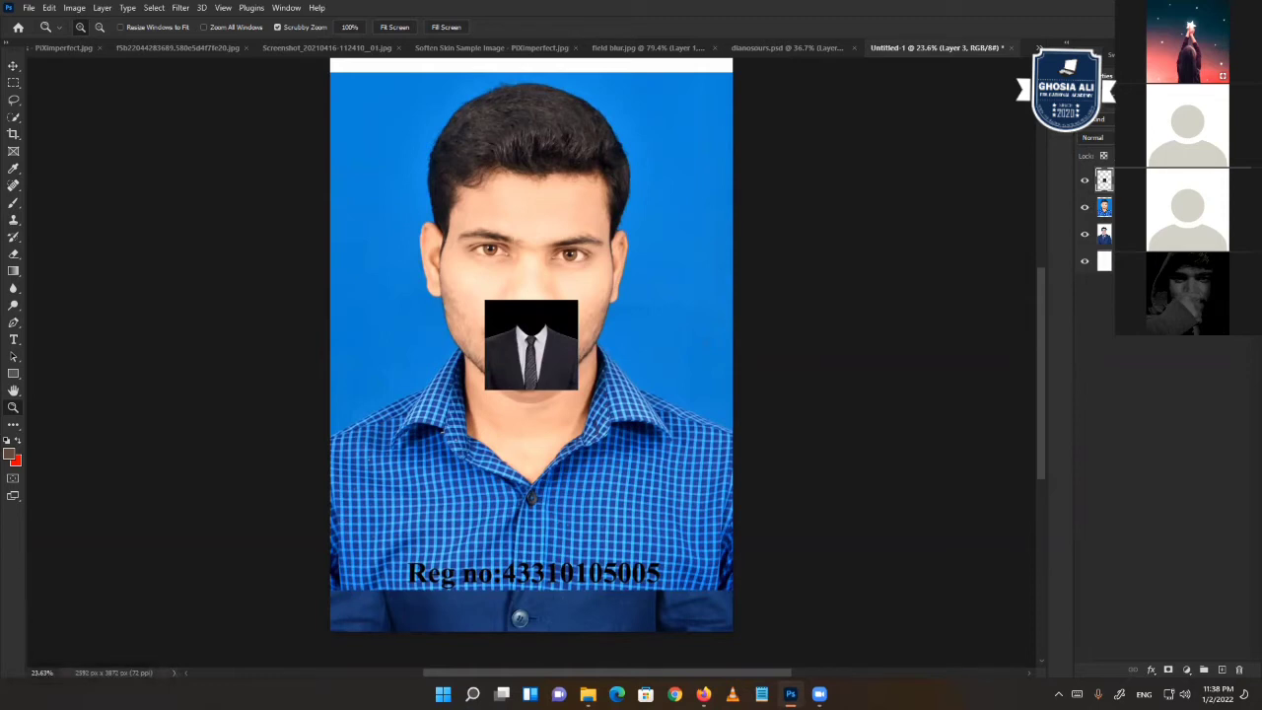
pyautogui.rightClick(14, 117)
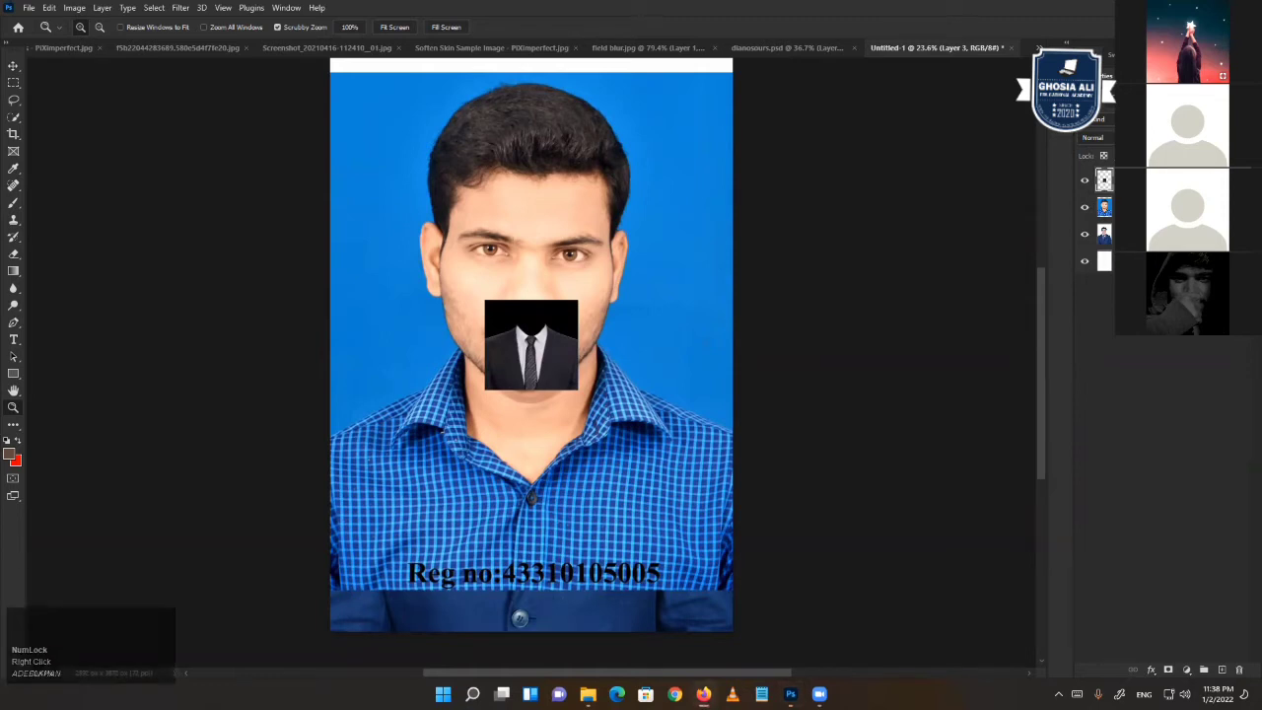
pyautogui.click(14, 118)
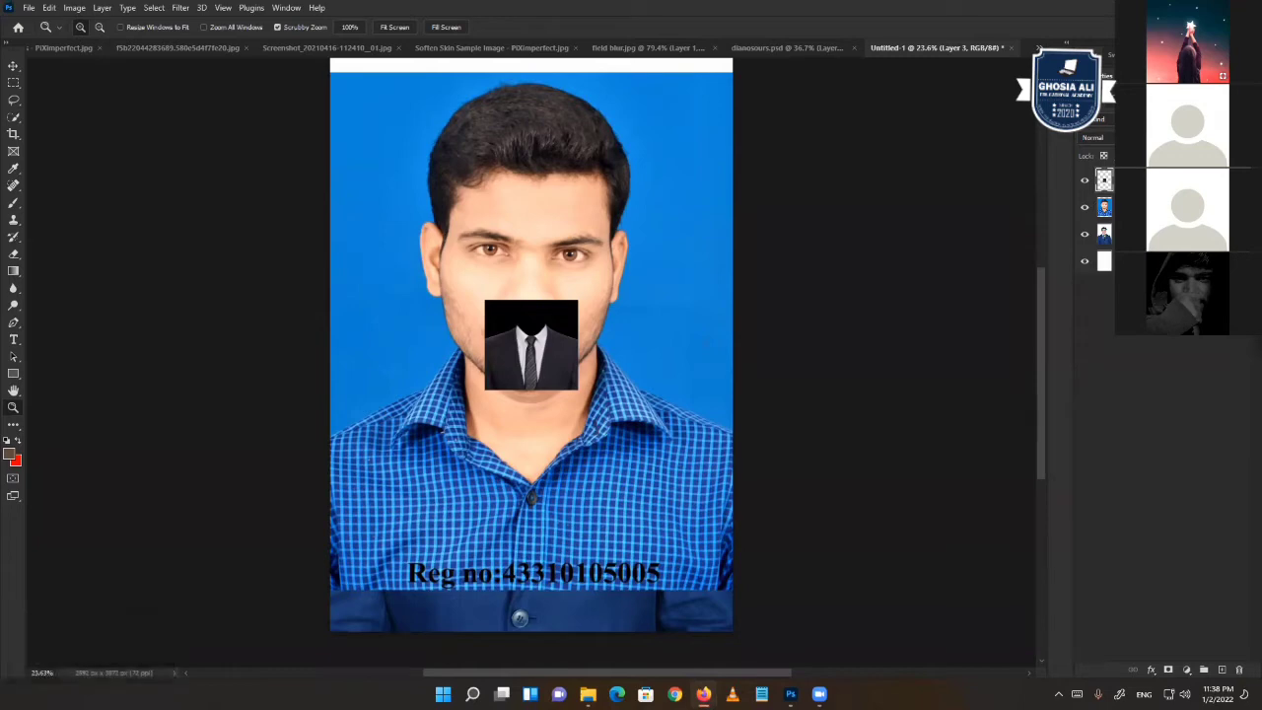
# - Open костюмы-png-1.png from the Downloads folder in Photoshop and move the suit layer slightly downward
pyautogui.click(14, 117)
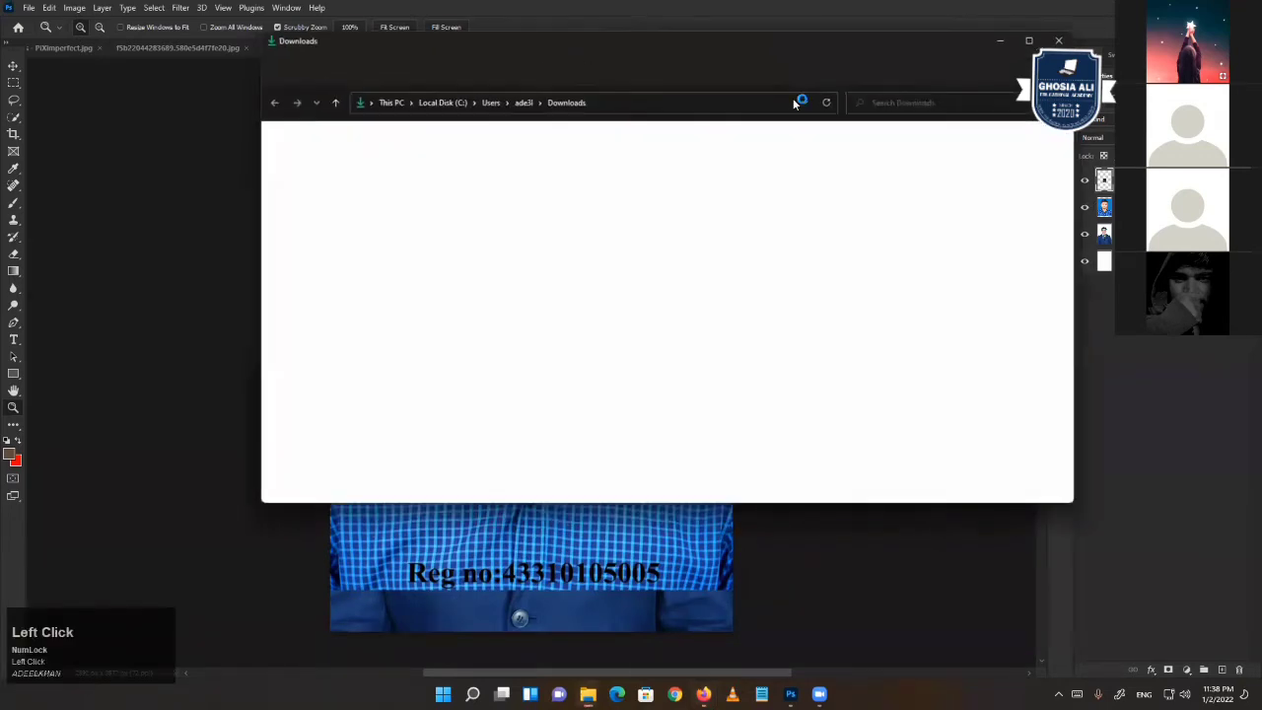
pyautogui.doubleClick(589, 33)
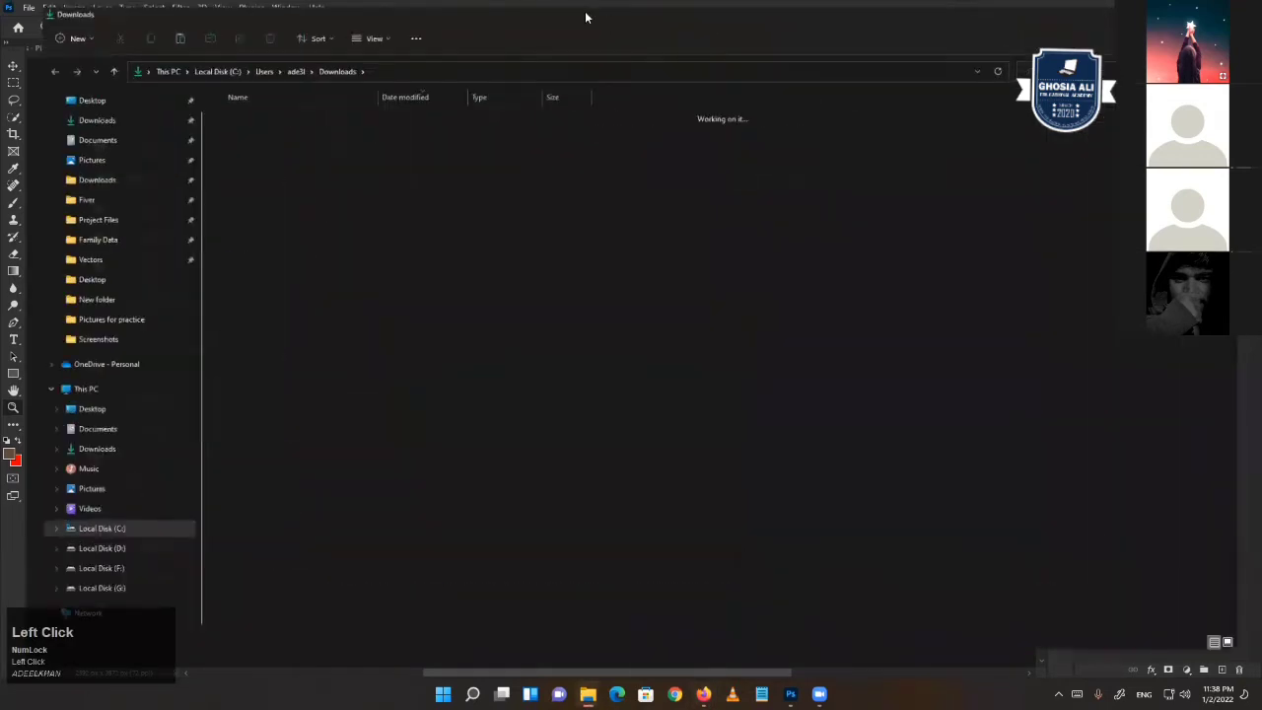
pyautogui.hotkey('alt', 'Tab')
pyautogui.moveTo(230, 134); pyautogui.dragTo(529, 53)
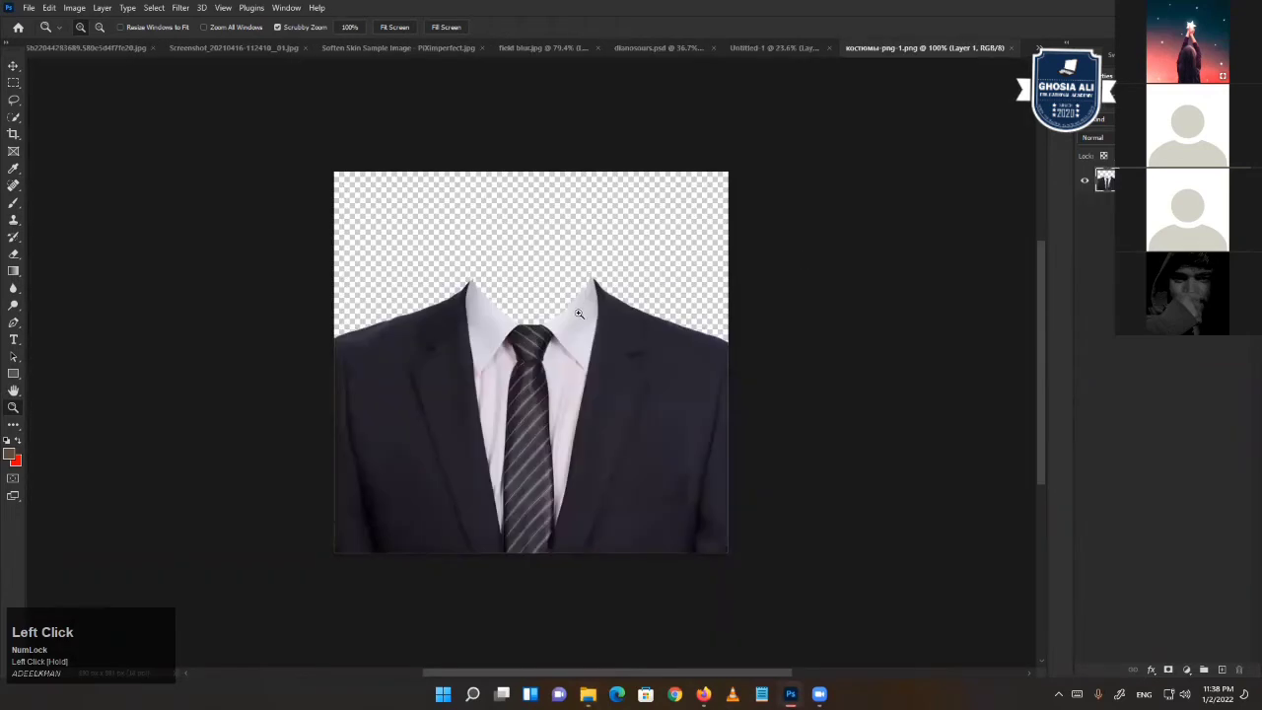
pyautogui.press('v')
pyautogui.moveTo(567, 349); pyautogui.dragTo(595, 348)
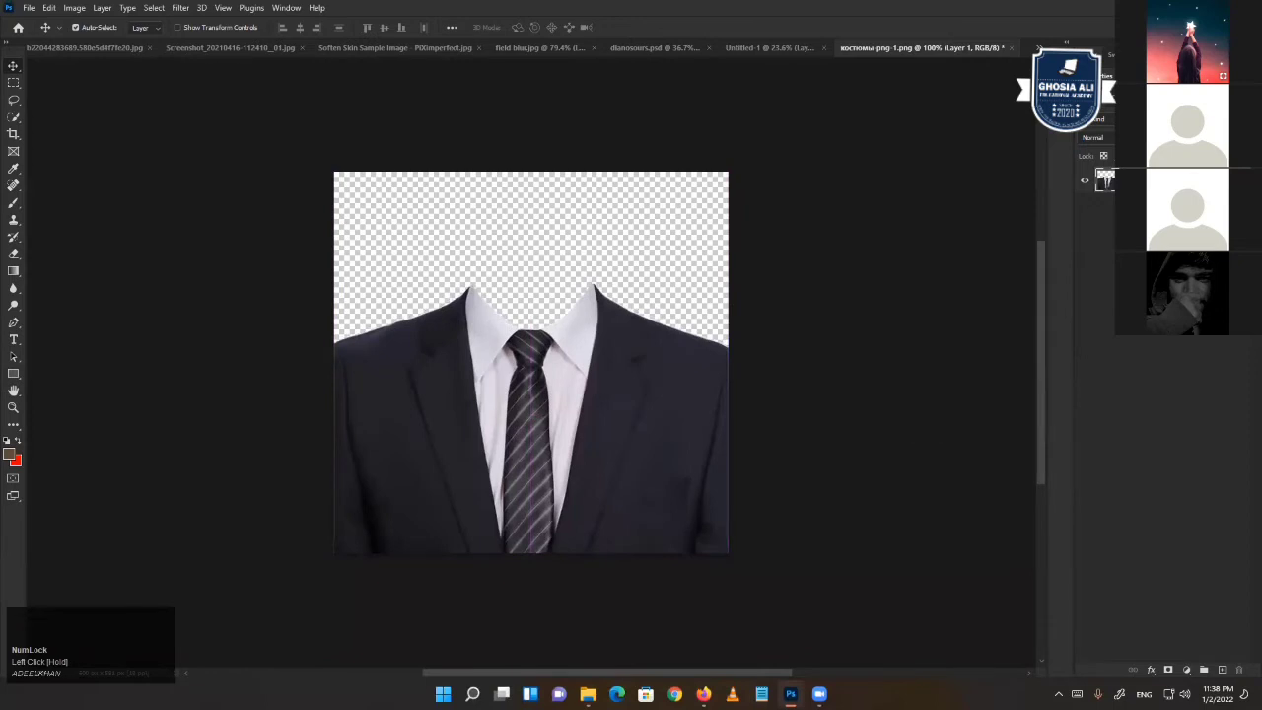
# - Return to Firefox and download the pngtree picture of a black suit with a teal tie
pyautogui.click(791, 695)
pyautogui.click(791, 694)
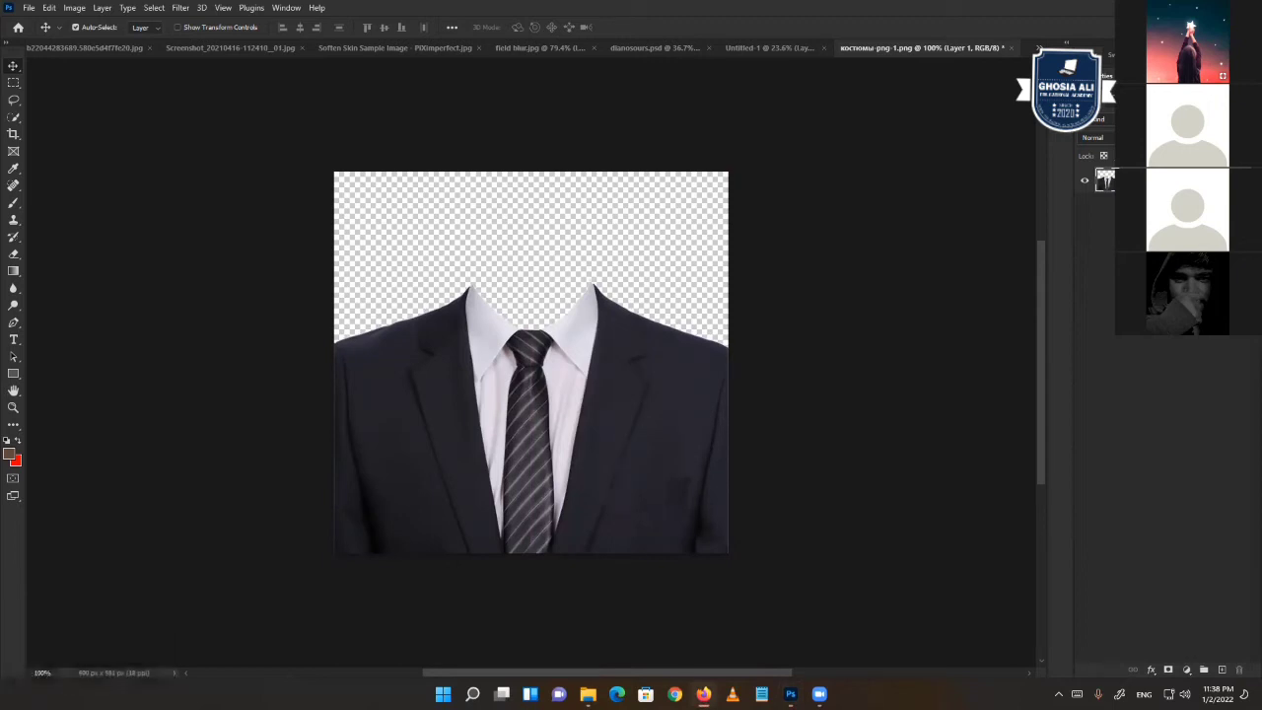
pyautogui.scroll(1, 533, 364)
pyautogui.click(533, 364)
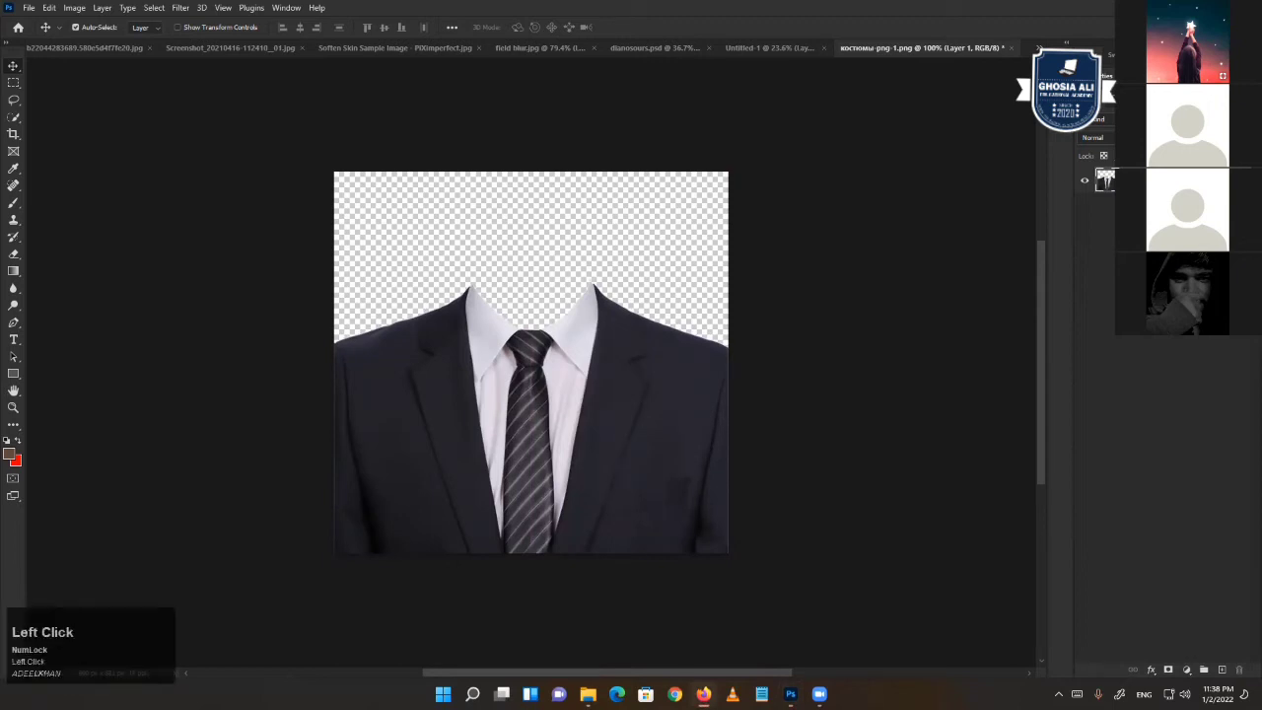
pyautogui.scroll(-1, 533, 365)
pyautogui.click(1244, 661)
pyautogui.press('space')
pyautogui.press('Return')
# - Open the downloaded pngtree-tie-coat-suit-mens-ware-png-image_3054741.jpg in Photoshop as a separate document
pyautogui.moveTo(1028, 117); pyautogui.dragTo(566, 17)
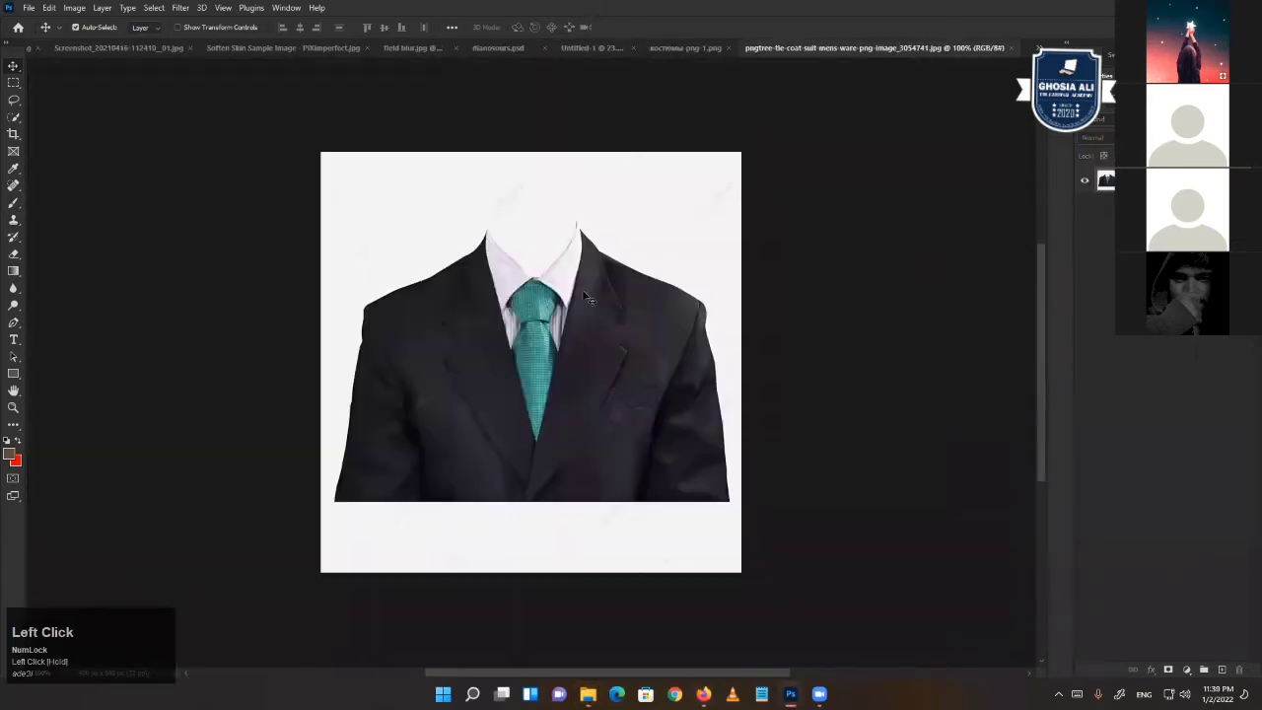
pyautogui.press('z')
pyautogui.rightClick(525, 308)
pyautogui.click(545, 317)
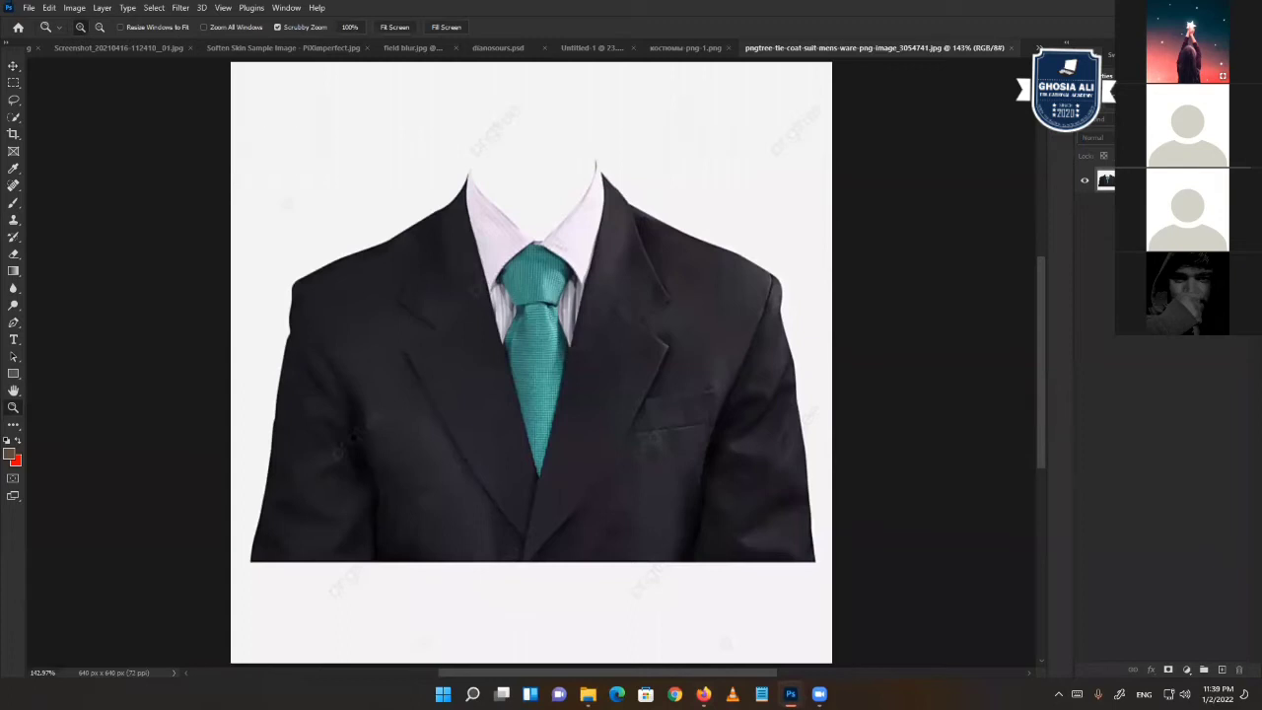
# - Return to the Untitled-1 portrait document and delete the pasted suit layer that has the black background
pyautogui.click(676, 47)
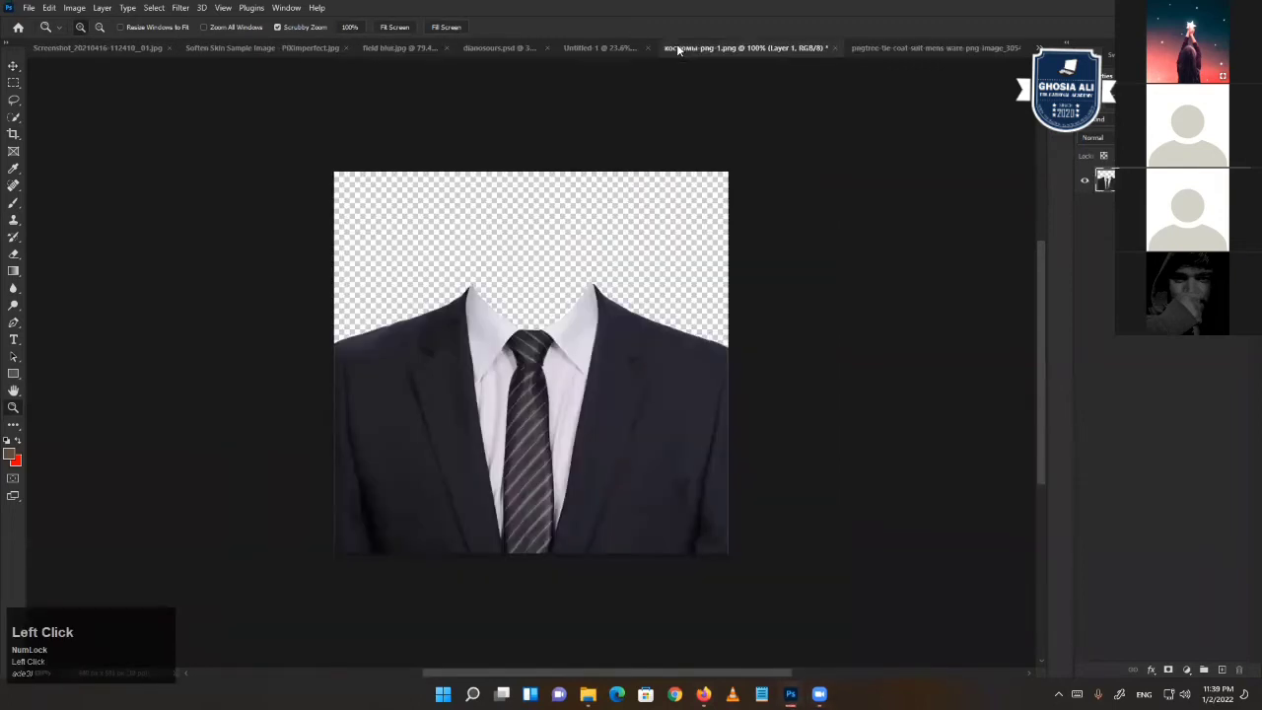
pyautogui.click(574, 46)
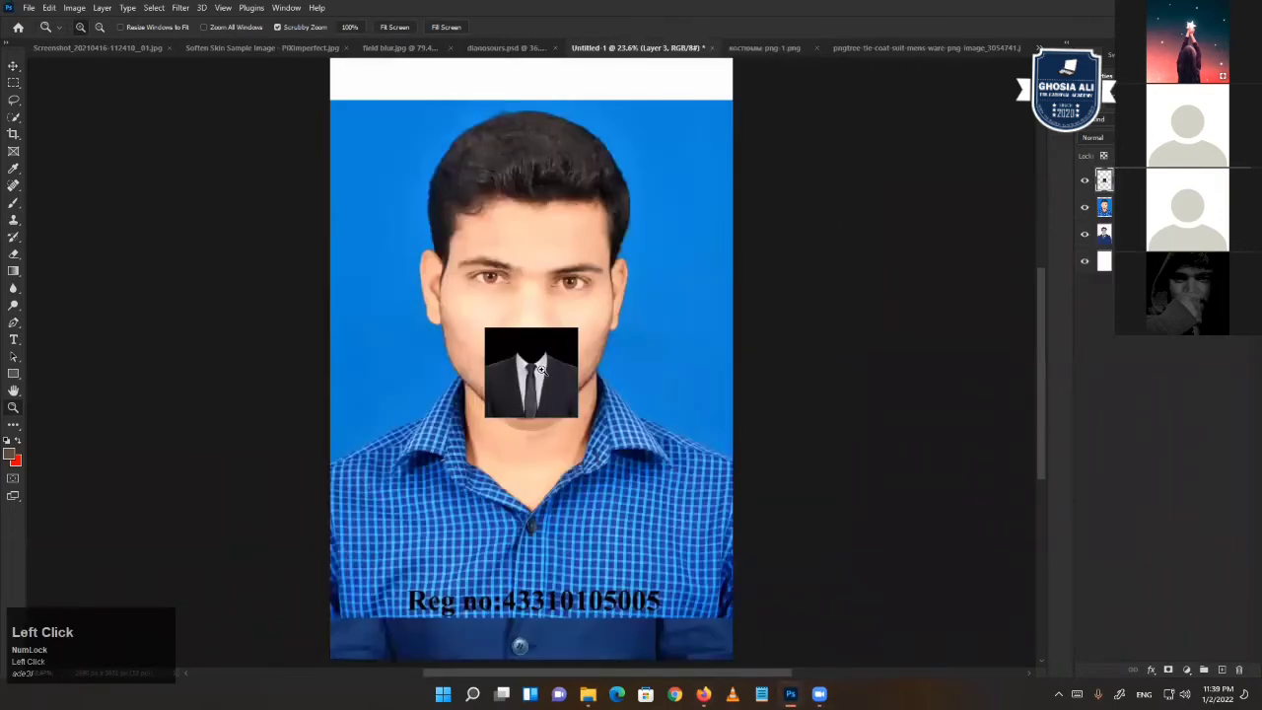
pyautogui.click(1098, 186)
pyautogui.moveTo(1051, 221); pyautogui.dragTo(1240, 670)
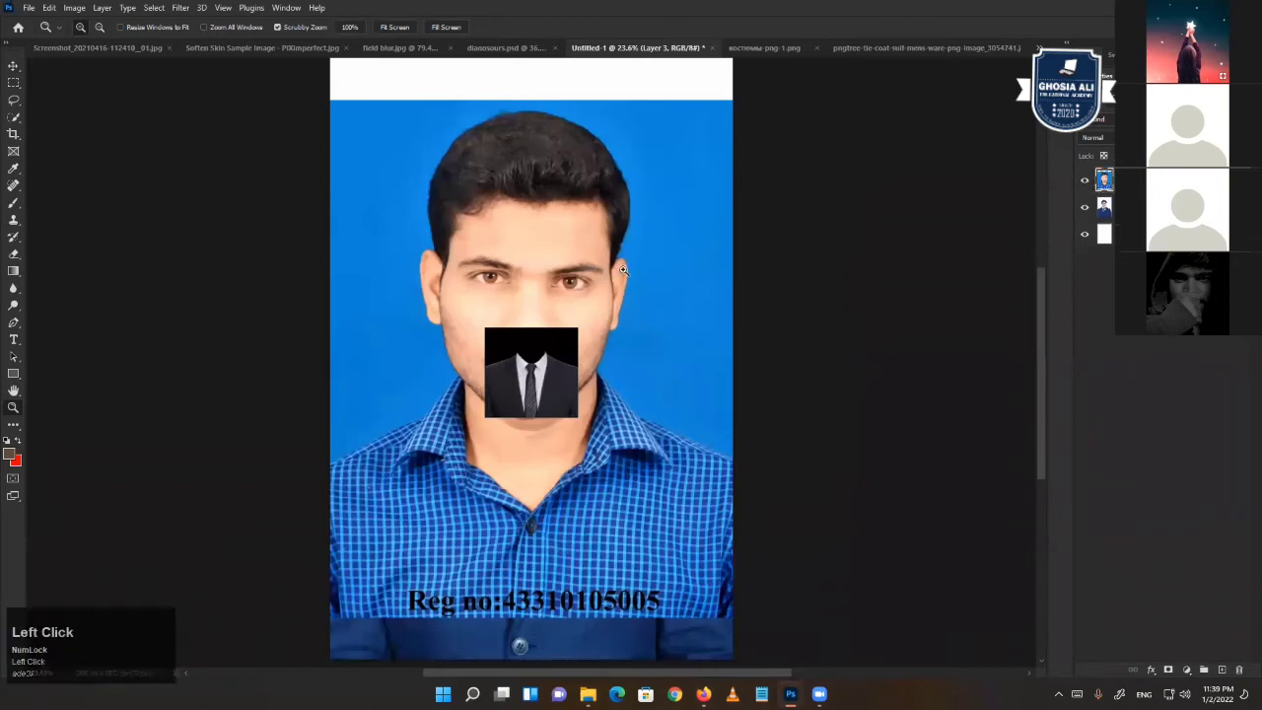
# - Compare the teal-tie suit picture with костюмы-png-1.png, shifting the transparent suit layer to show its cut-out edges
pyautogui.click(910, 45)
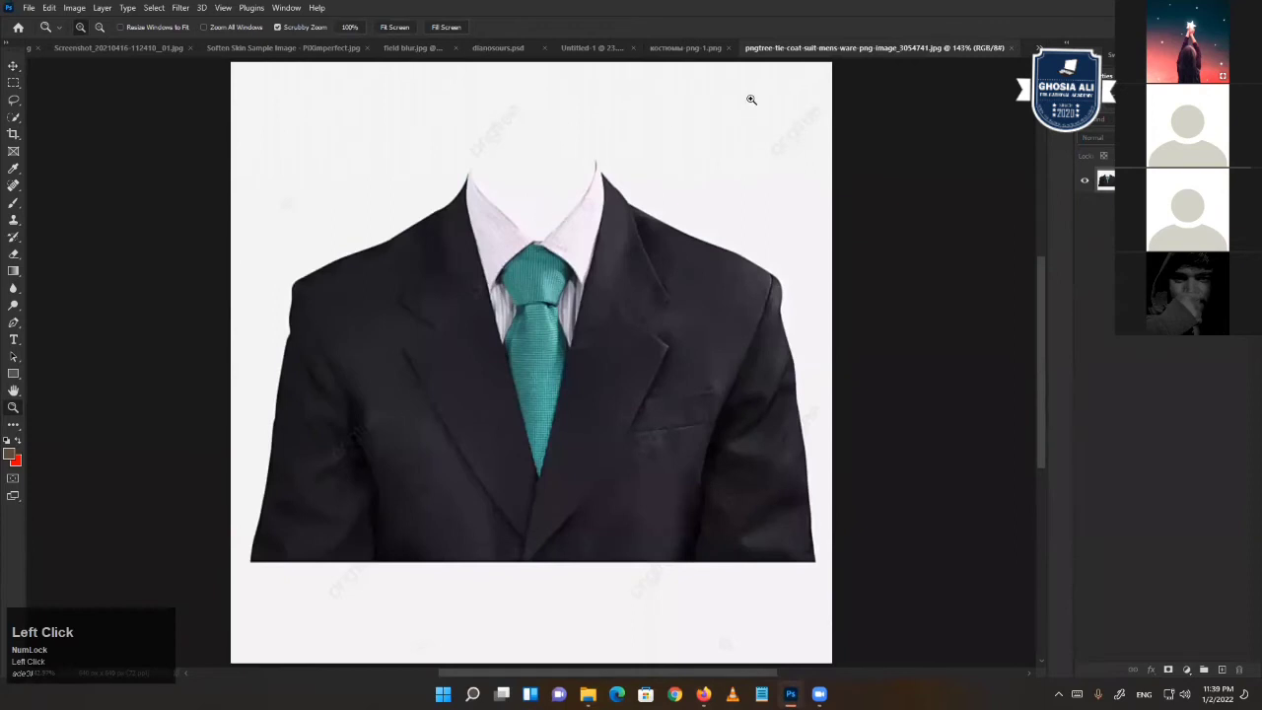
pyautogui.click(680, 47)
pyautogui.moveTo(551, 427); pyautogui.dragTo(600, 405)
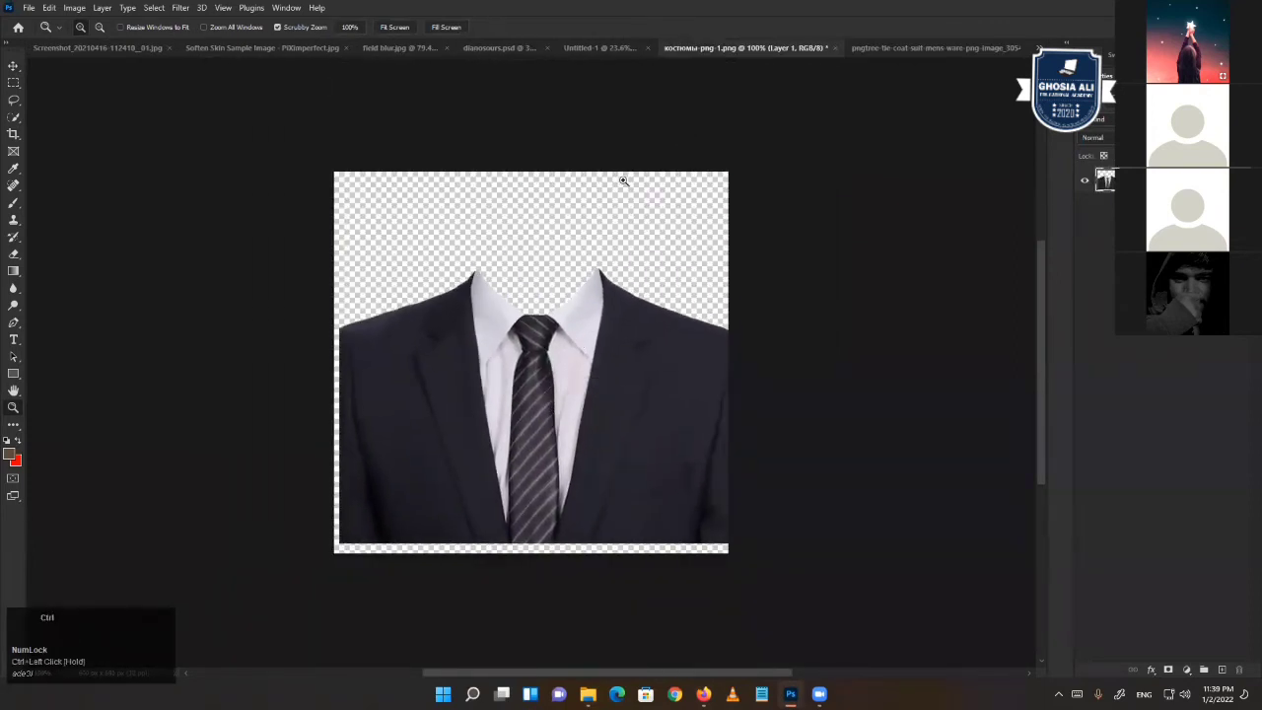
# - Select the whole suit in the pngtree teal-tie picture with the Quick Selection tool
pyautogui.click(888, 47)
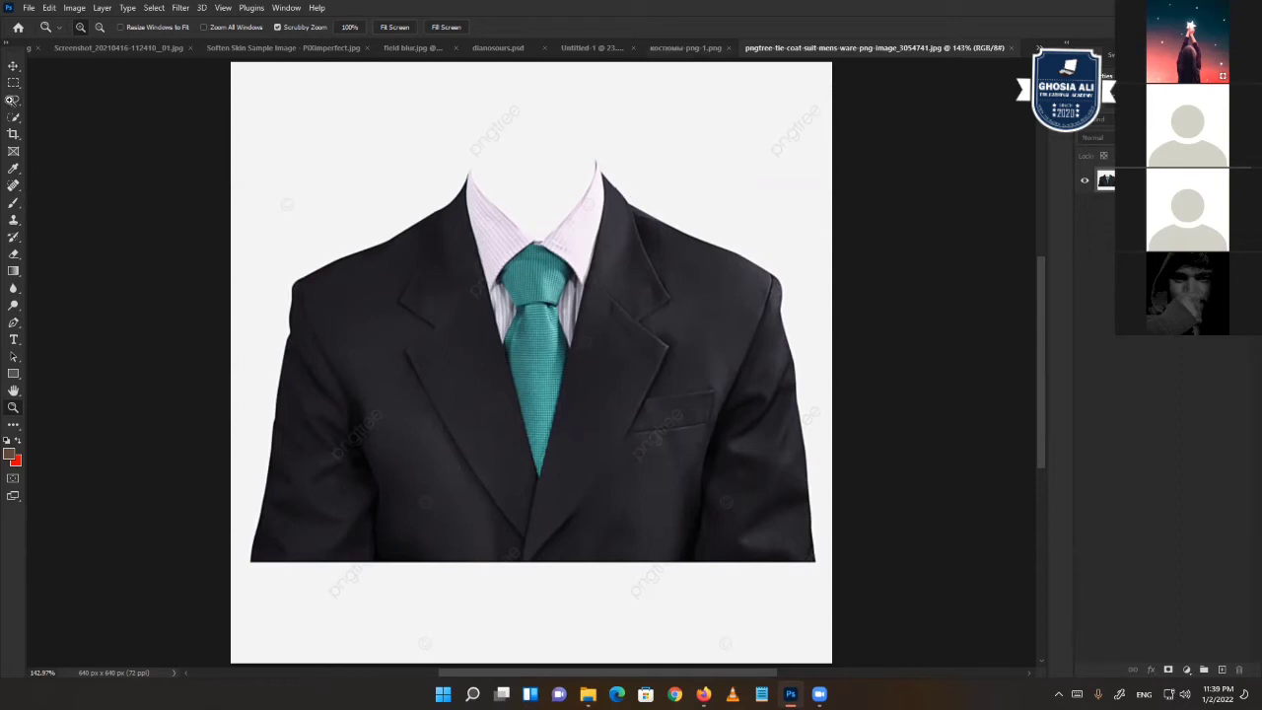
pyautogui.click(12, 99)
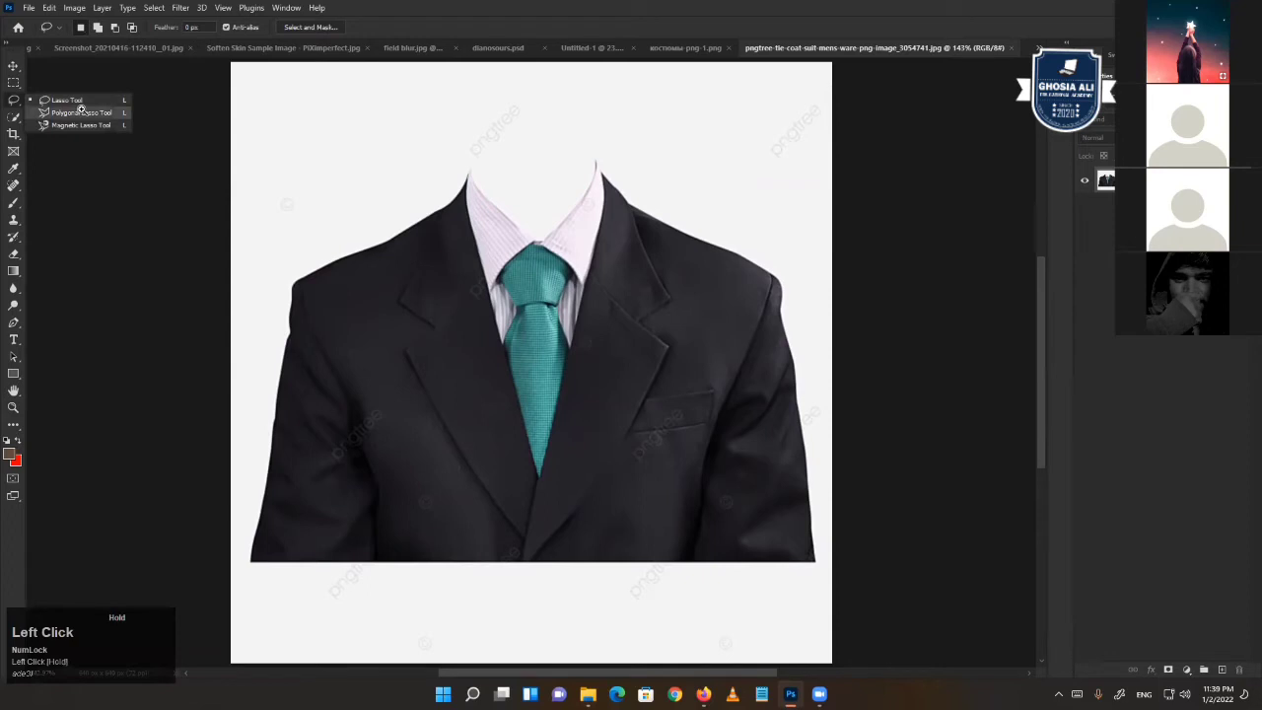
pyautogui.click(13, 116)
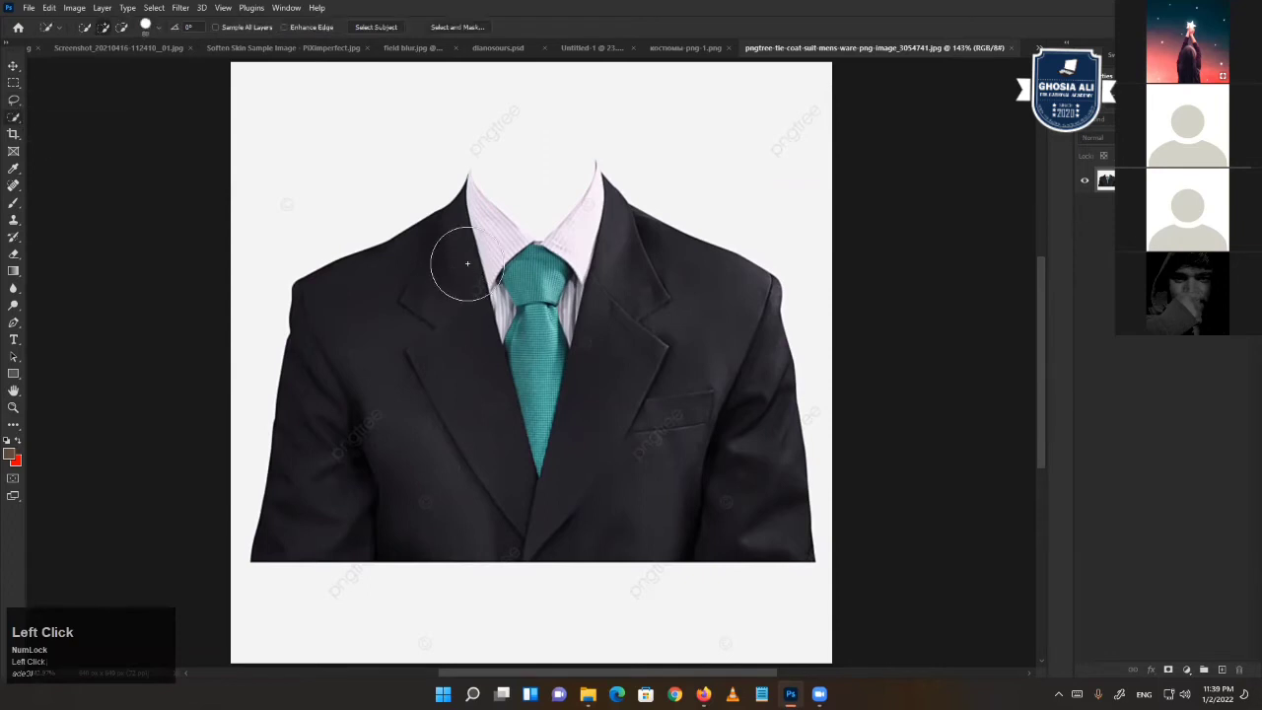
pyautogui.moveTo(467, 263)
pyautogui.mouseDown()
pyautogui.moveTo(562, 328)
pyautogui.moveTo(621, 307)
pyautogui.moveTo(609, 272)
pyautogui.moveTo(678, 341)
pyautogui.moveTo(671, 433)
pyautogui.mouseUp()
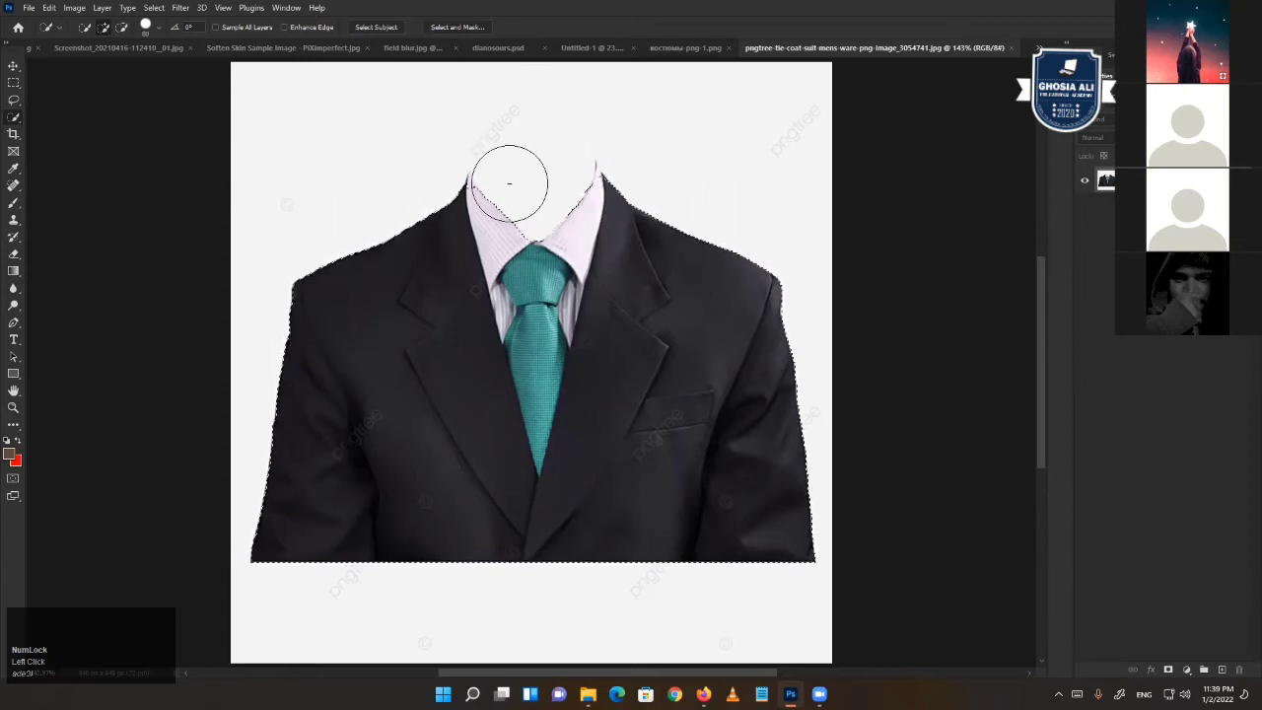
# - Add both shirt collar tips to the selection with the Lasso tool and convert the selection into a layer mask
pyautogui.scroll(1, 503, 178)
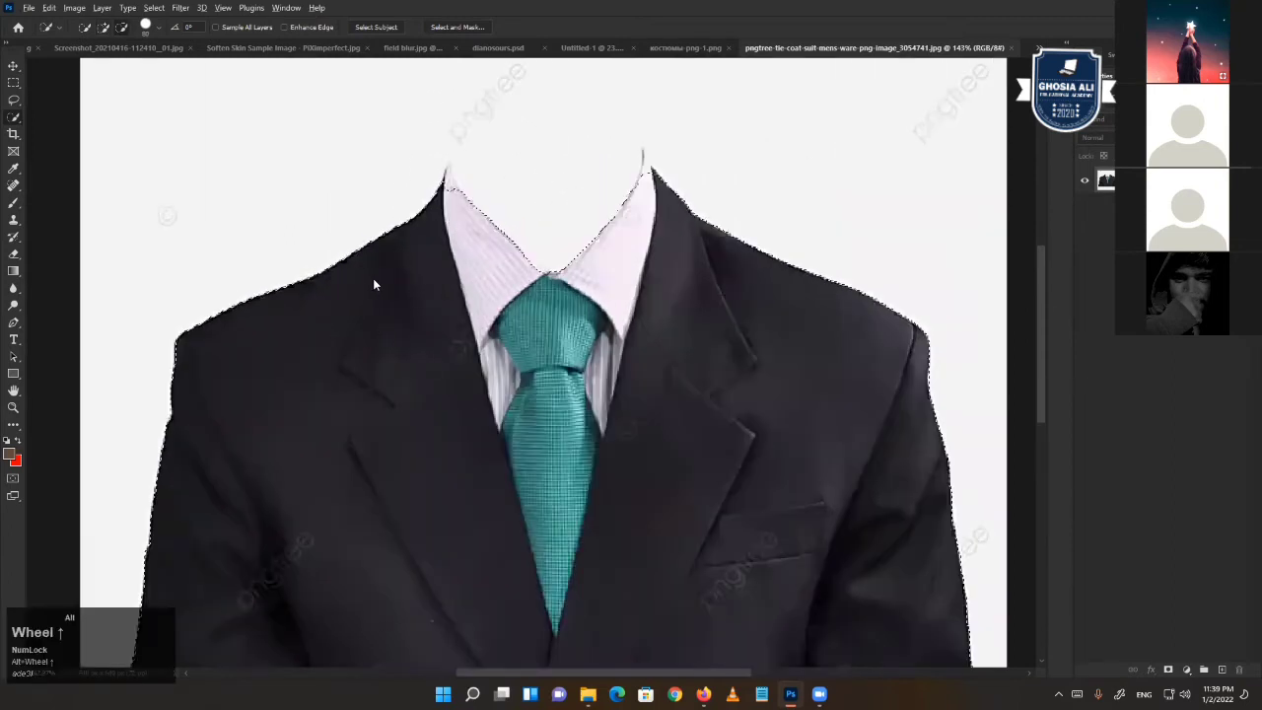
pyautogui.keyDown('alt'); pyautogui.rightClick(371, 228); pyautogui.keyUp('alt')
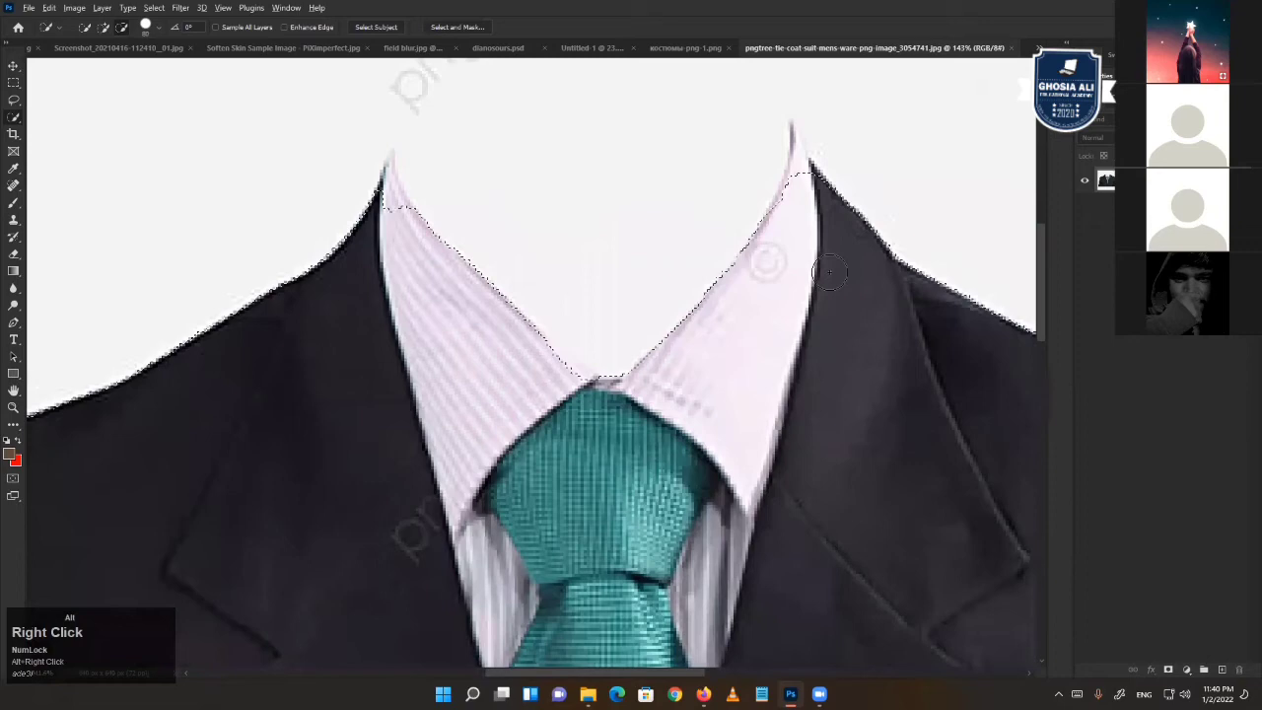
pyautogui.keyDown('alt'); pyautogui.rightClick(376, 219); pyautogui.keyUp('alt')
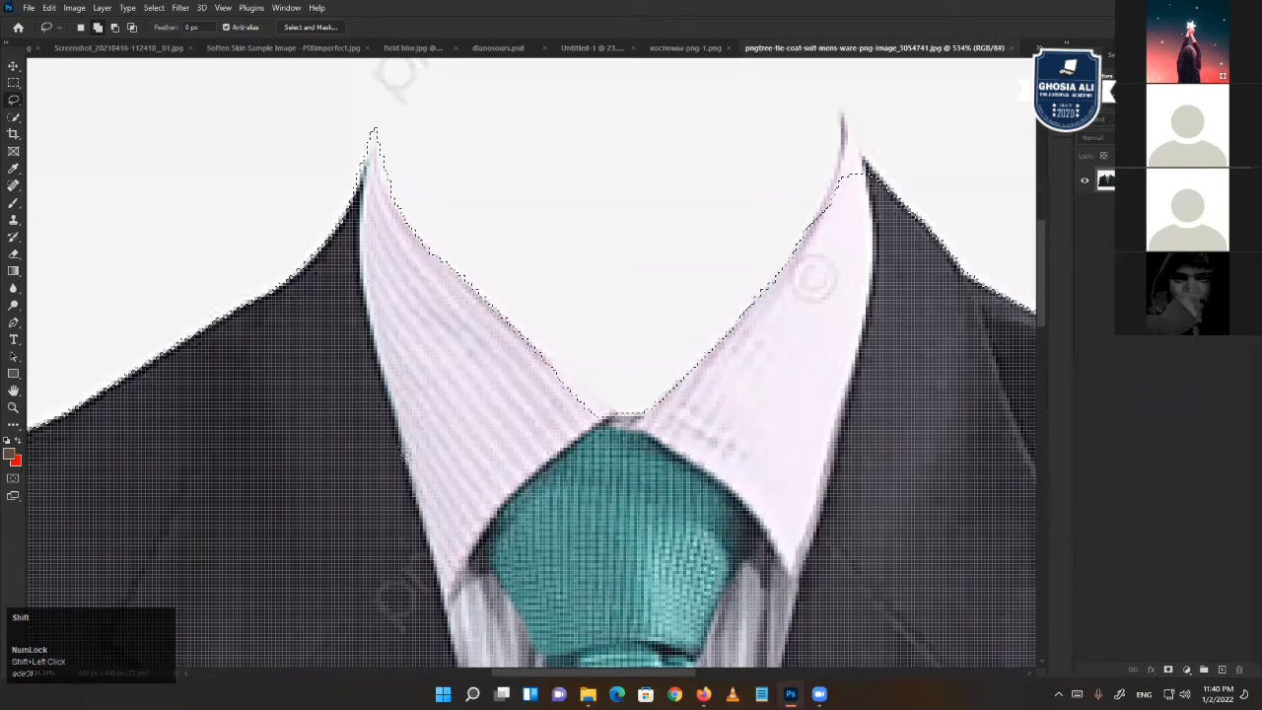
pyautogui.moveTo(797, 247); pyautogui.dragTo(846, 110)
pyautogui.scroll(-5, 523, 480)
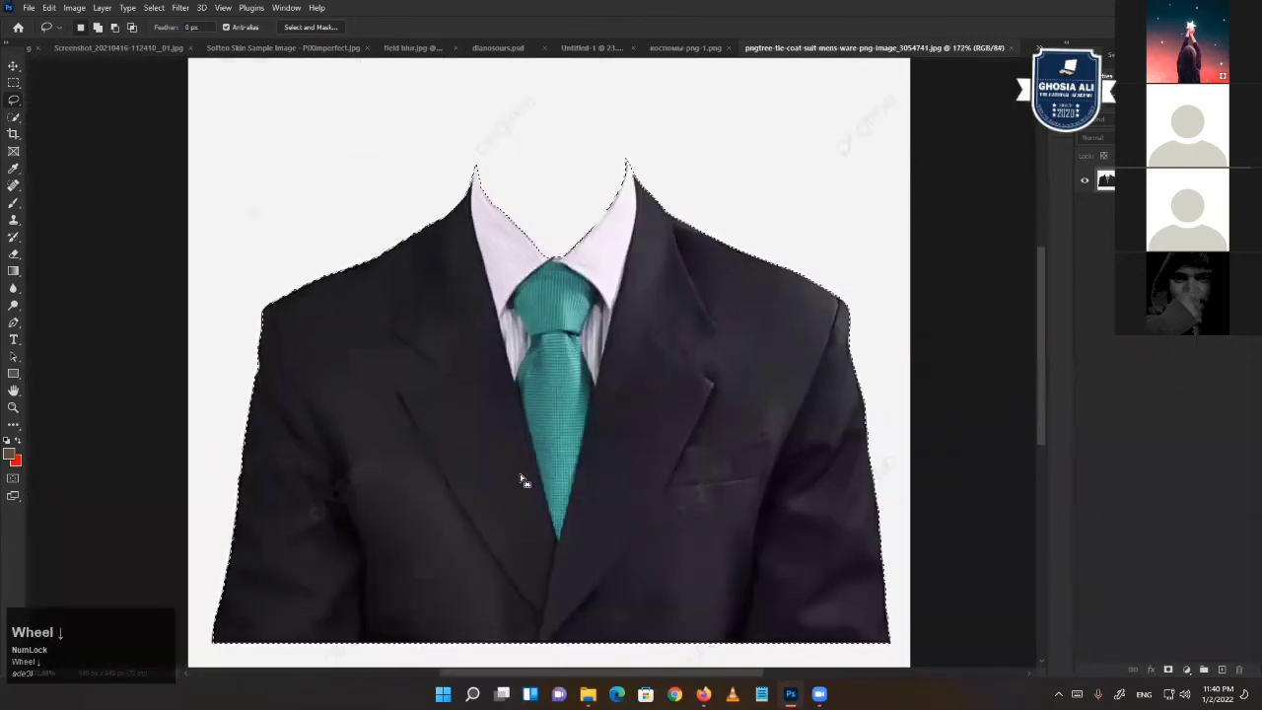
pyautogui.scroll(-1, 510, 515)
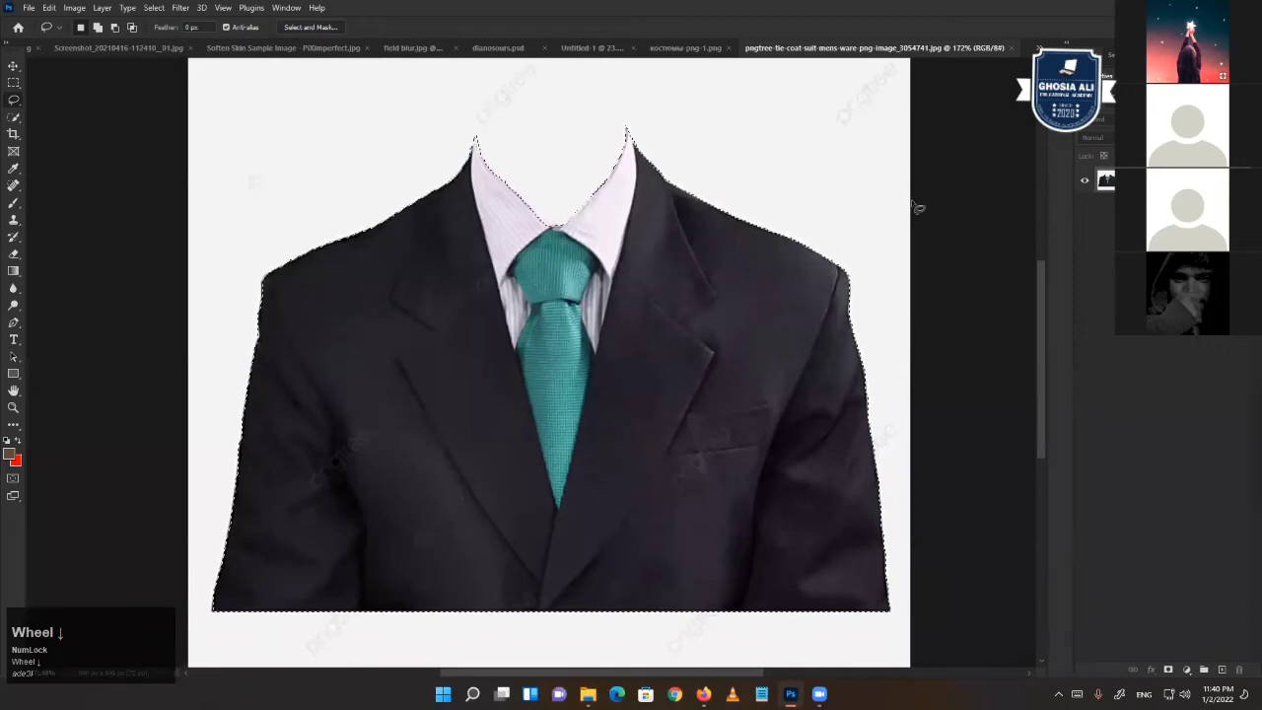
pyautogui.click(1170, 672)
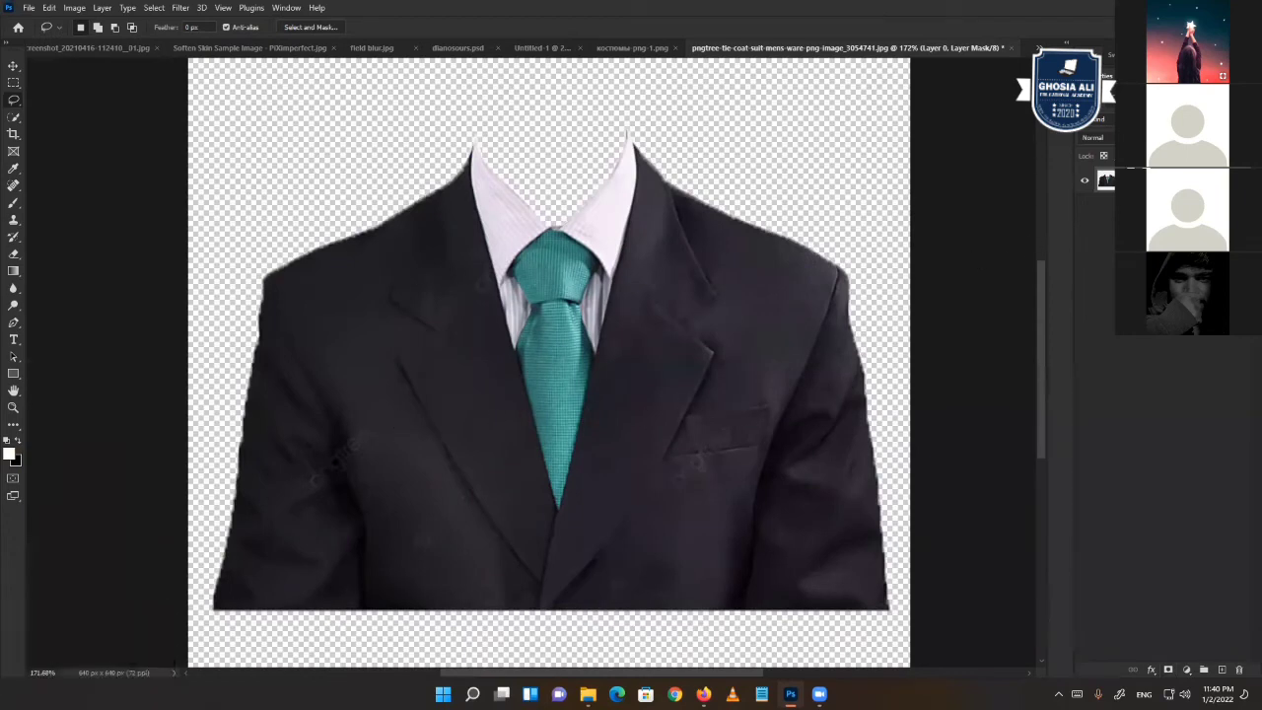
# - Refine the suit's mask in Select and Mask, using the Black & White view and shifting the edge inward
pyautogui.doubleClick(1134, 181)
pyautogui.click(582, 267)
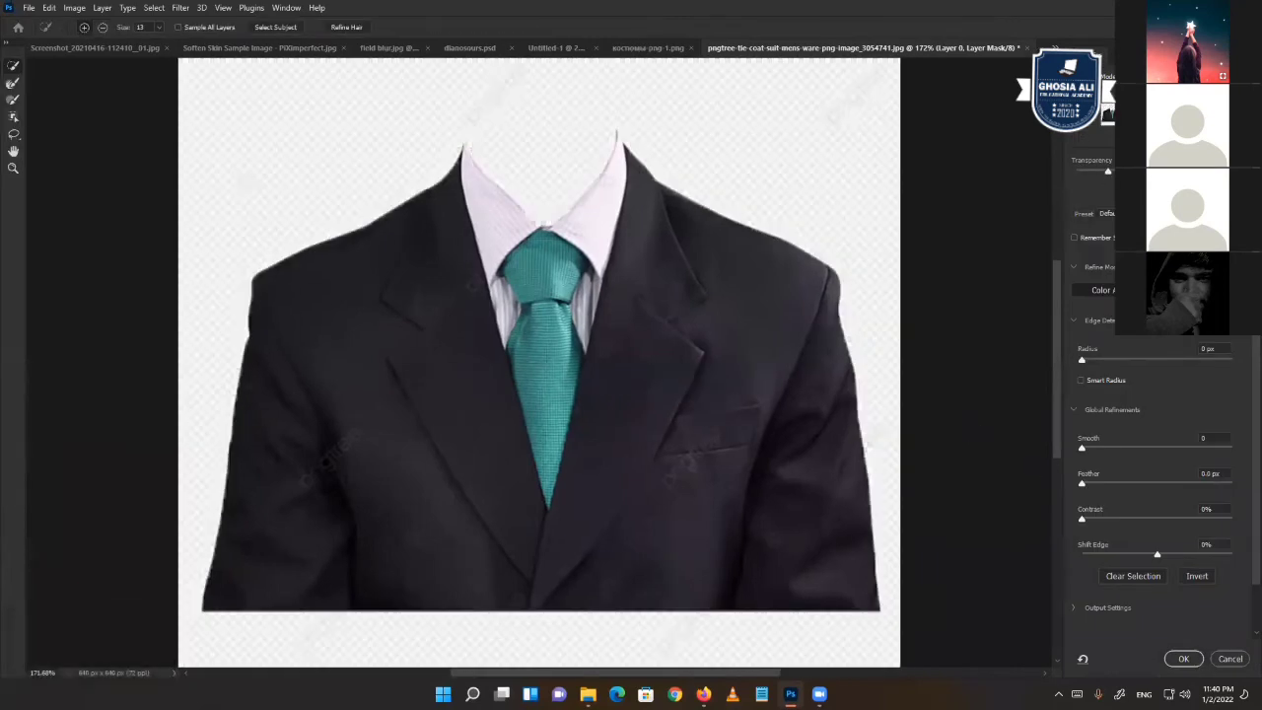
pyautogui.moveTo(1107, 172); pyautogui.dragTo(1075, 171)
pyautogui.click(1109, 114)
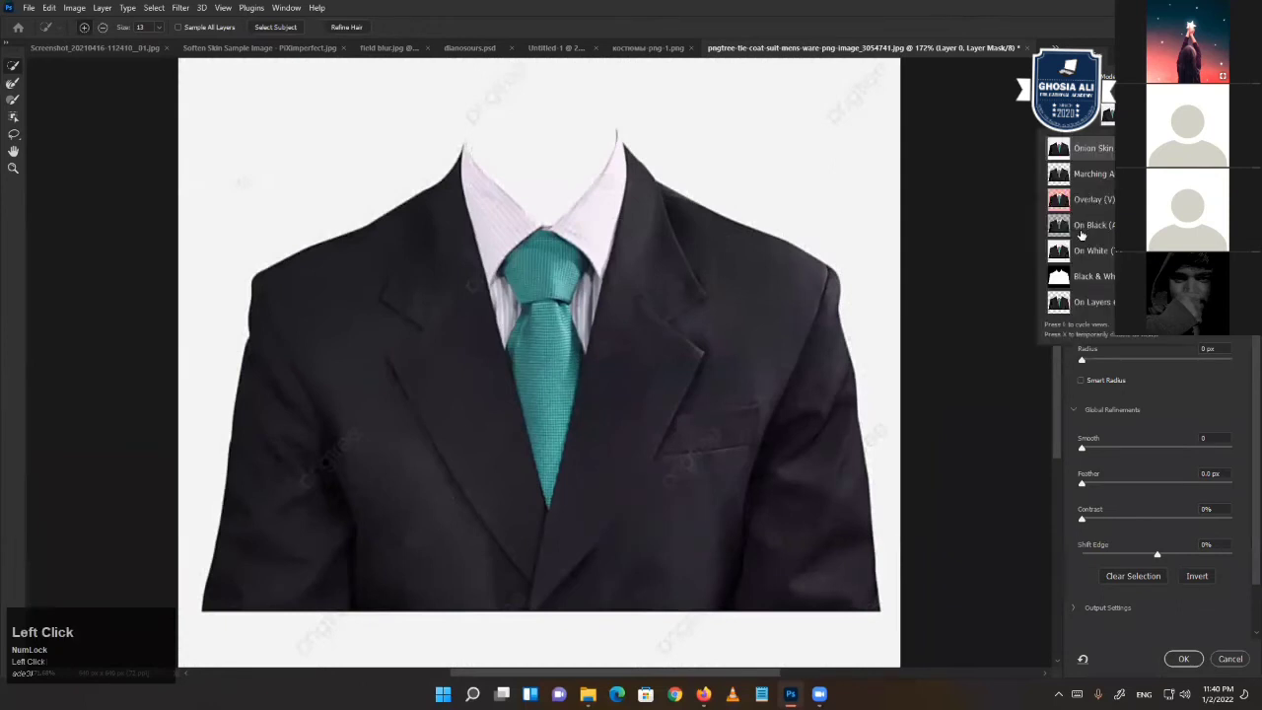
pyautogui.click(1075, 277)
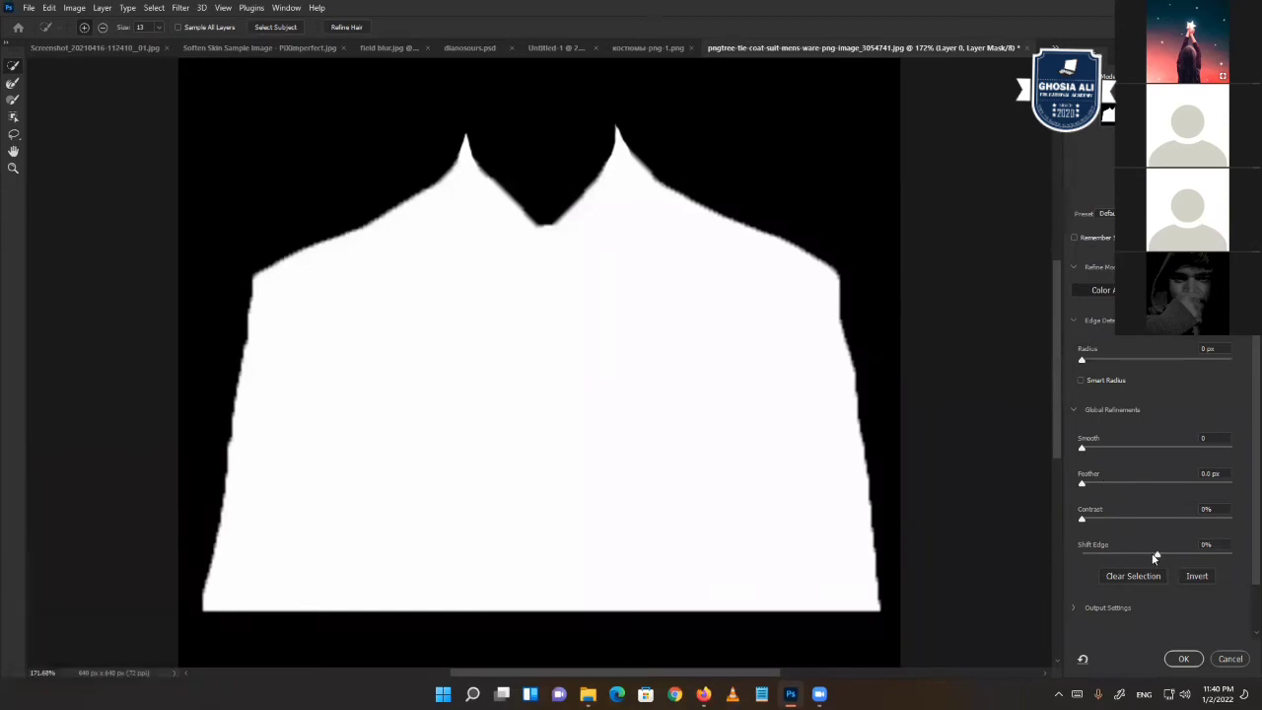
pyautogui.moveTo(1156, 558); pyautogui.dragTo(1130, 552)
pyautogui.click(1183, 659)
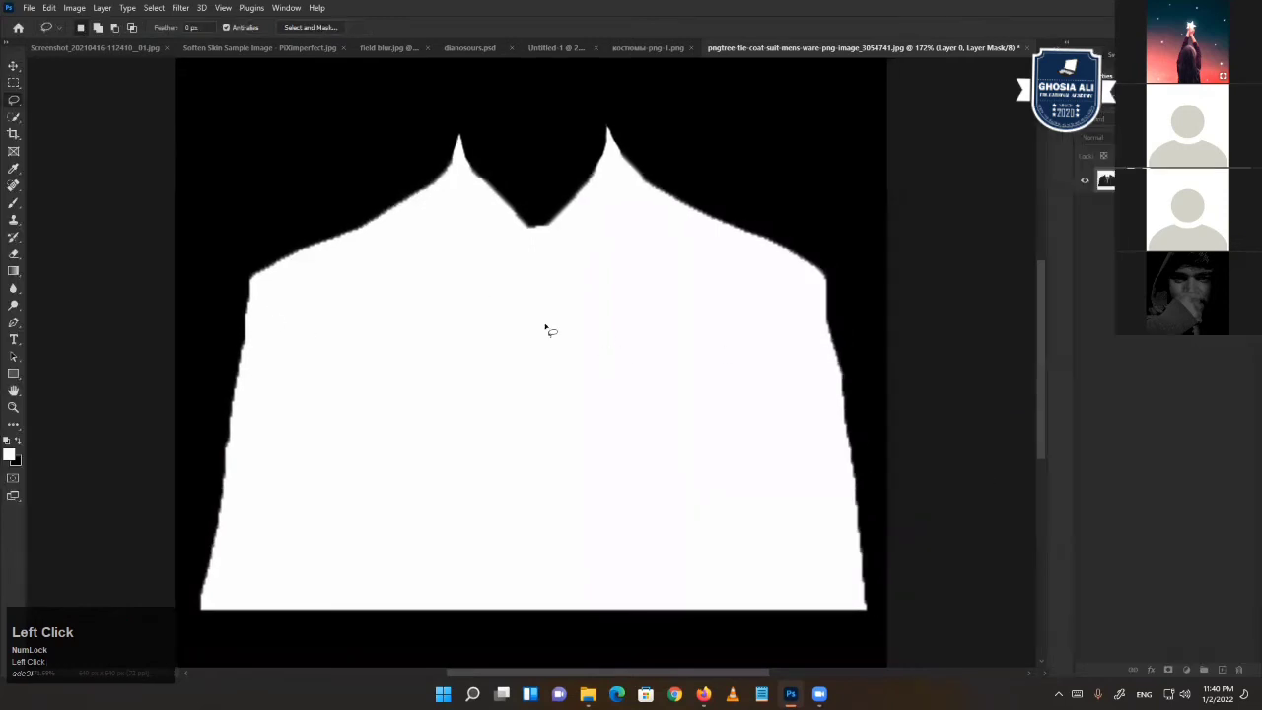
# - Move the cut-out teal-tie suit around its canvas and close the pngtree document without saving
pyautogui.press('v')
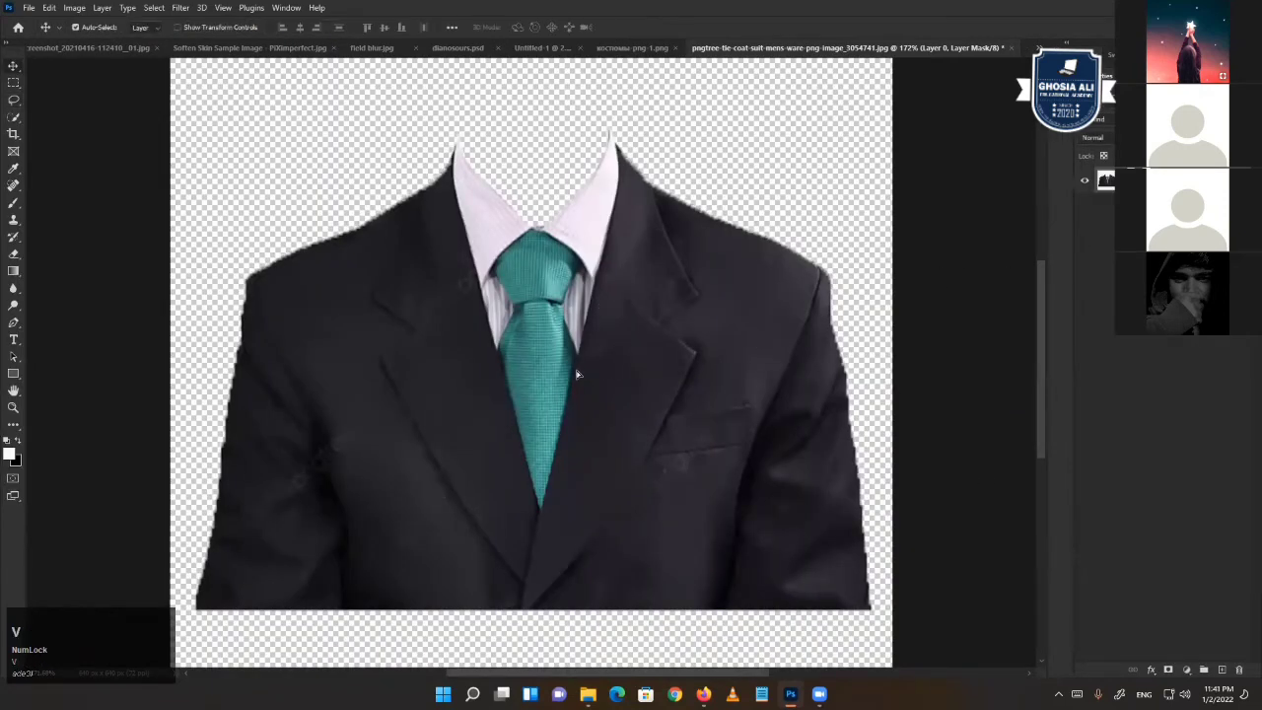
pyautogui.moveTo(540, 355)
pyautogui.mouseDown()
pyautogui.moveTo(584, 385)
pyautogui.moveTo(552, 341)
pyautogui.moveTo(619, 361)
pyautogui.moveTo(716, 329)
pyautogui.moveTo(725, 198)
pyautogui.mouseUp()
pyautogui.moveTo(1006, 49); pyautogui.dragTo(621, 265)
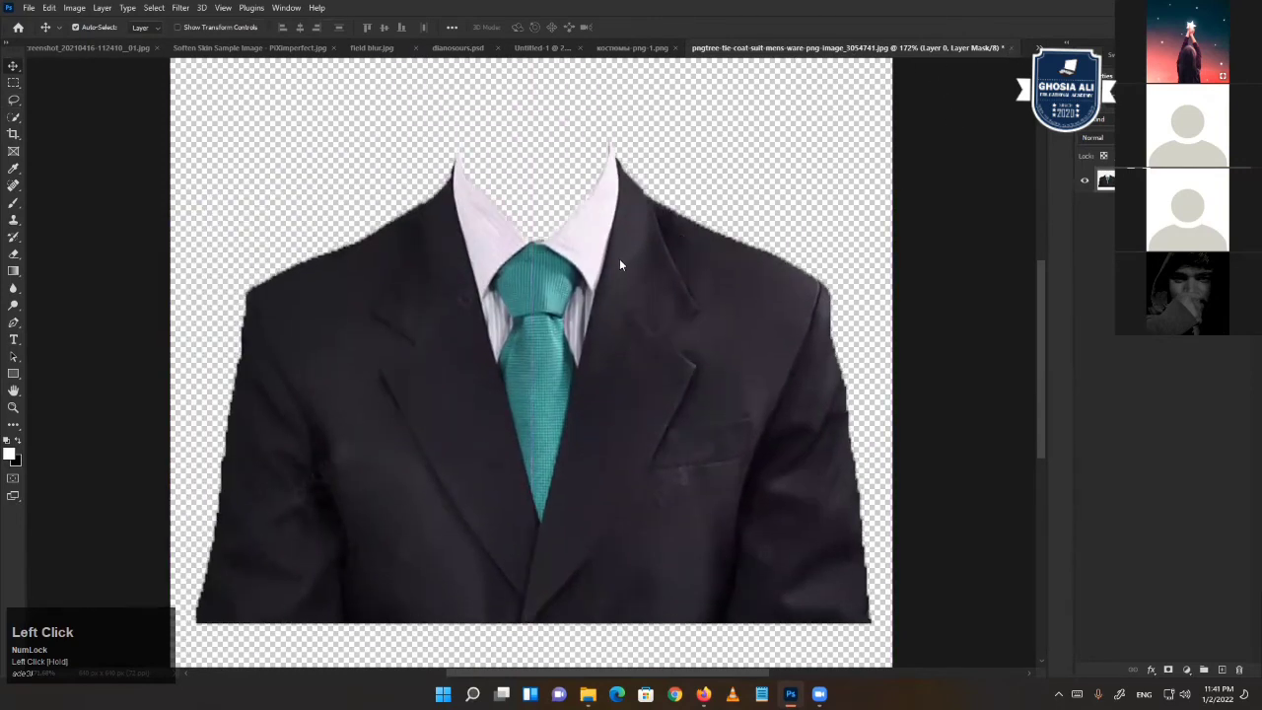
pyautogui.hotkey('ctrl', 'w')
pyautogui.click(625, 256)
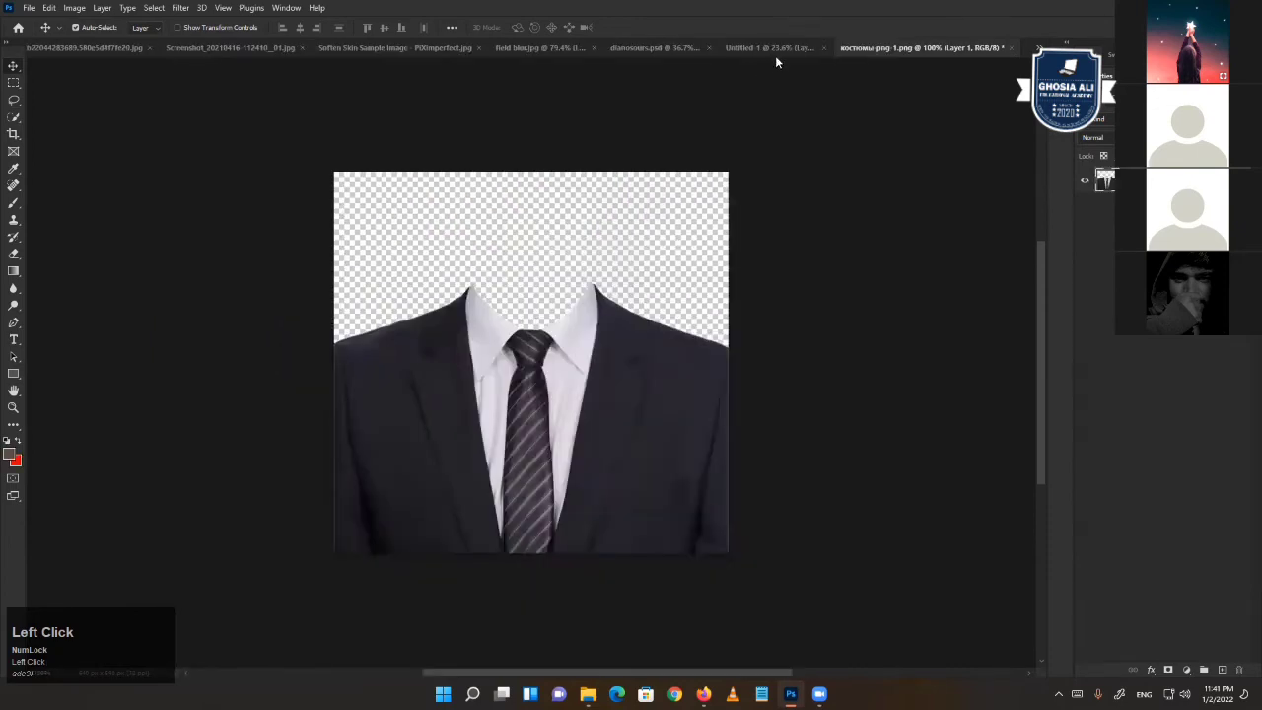
# - Bring the suit layer from костюмы-png-1.png into the Untitled-1 portrait and place it just below the chin
pyautogui.click(774, 49)
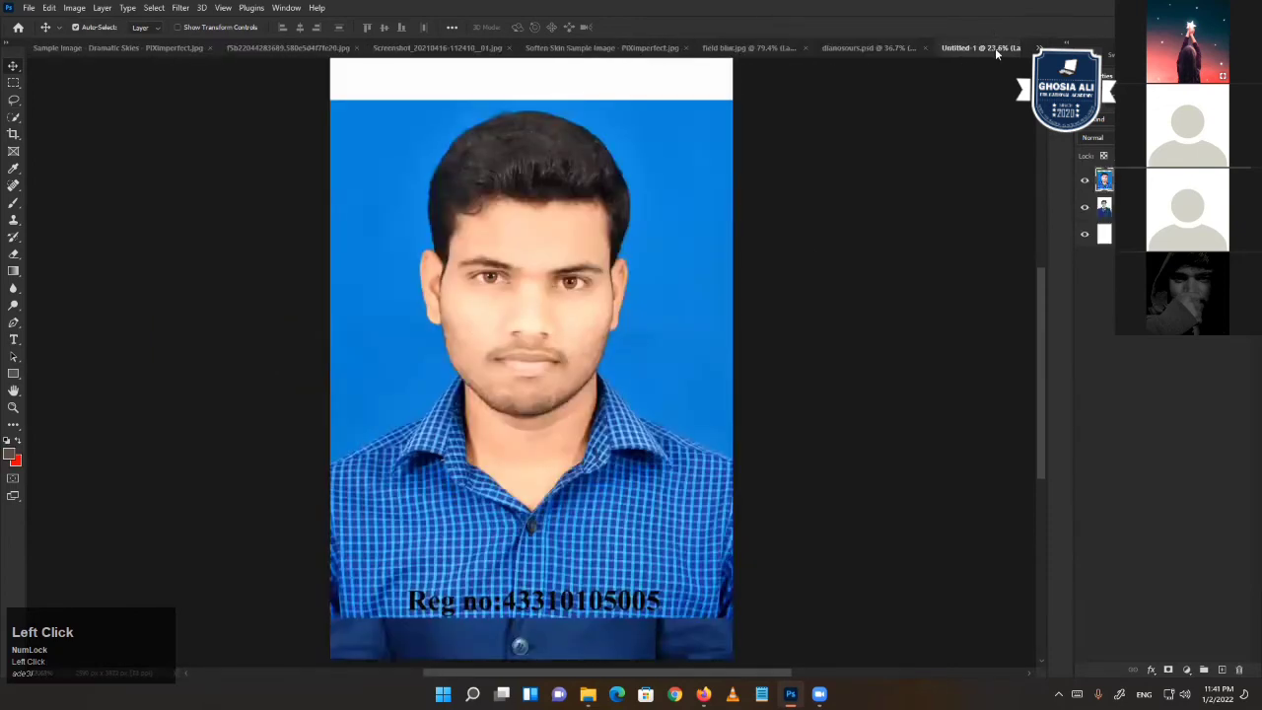
pyautogui.hotkey('ctrl', 'Tab')
pyautogui.moveTo(591, 415); pyautogui.dragTo(590, 293)
pyautogui.moveTo(513, 446); pyautogui.dragTo(515, 483)
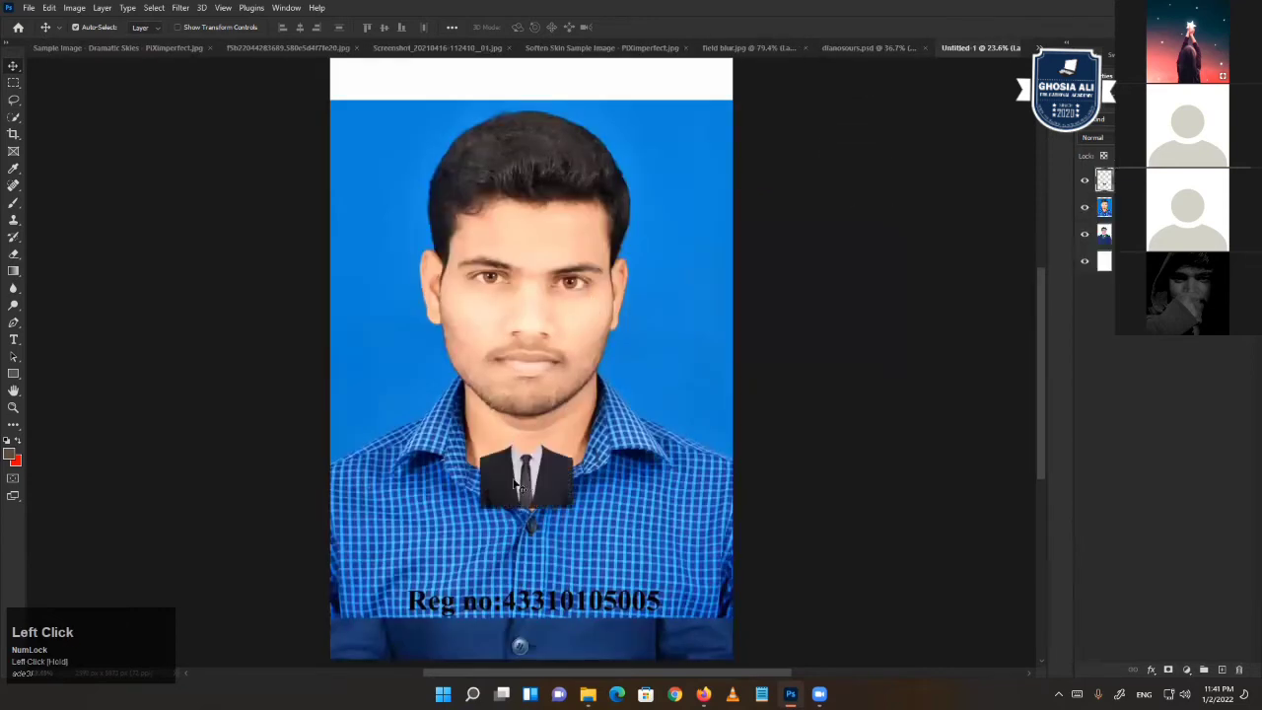
# - Scale the suit layer to about 458% with Free Transform and position its collar around the man's neck
pyautogui.hotkey('ctrl', 't')
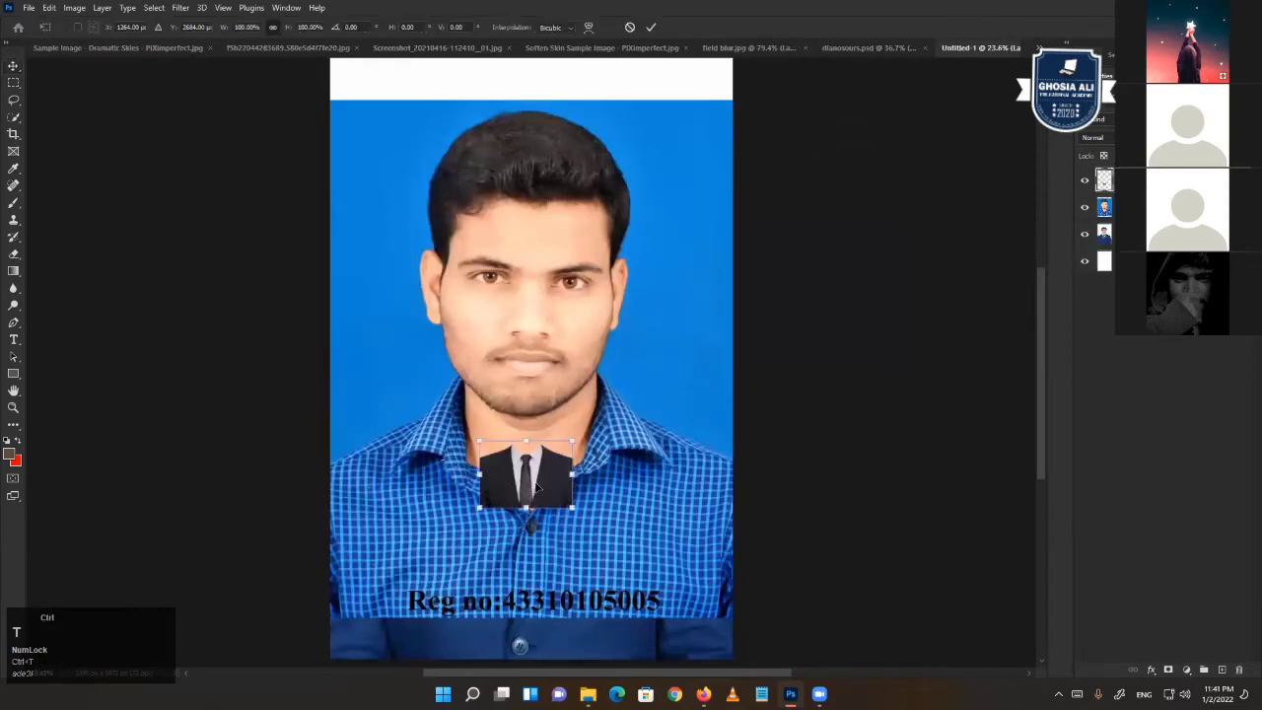
pyautogui.click(819, 694)
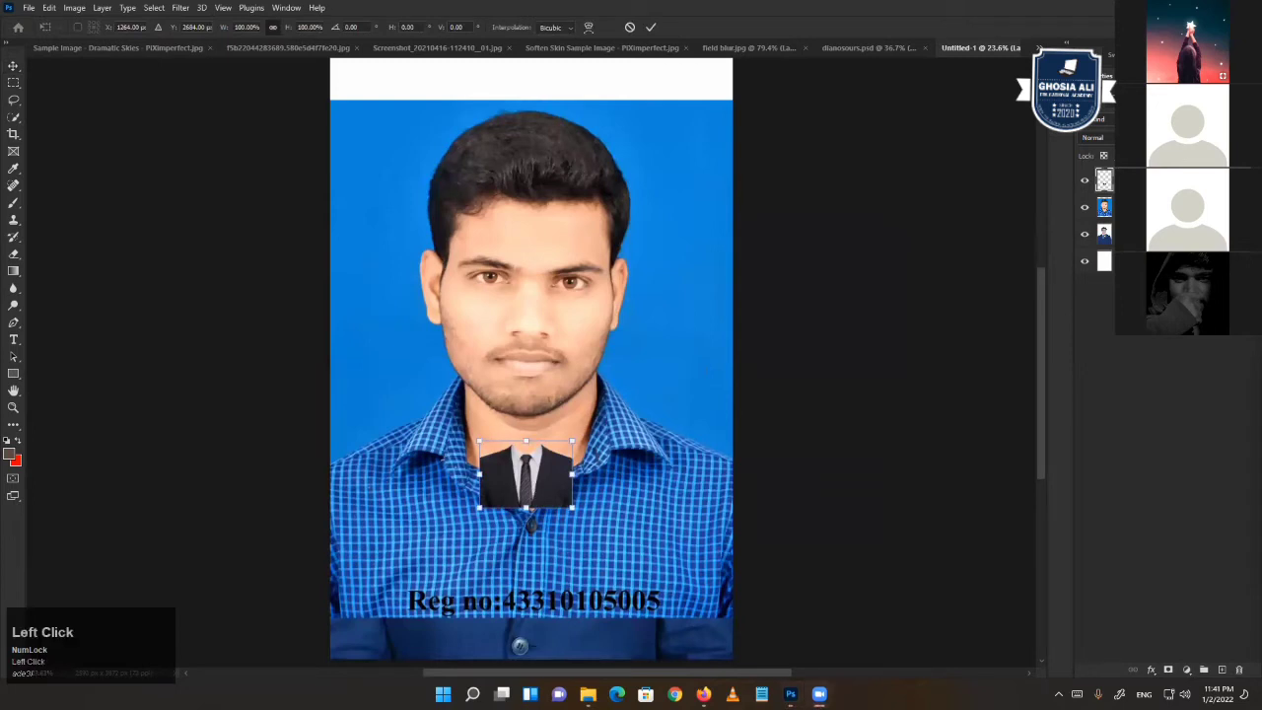
pyautogui.click(526, 475)
pyautogui.moveTo(572, 508); pyautogui.dragTo(747, 517)
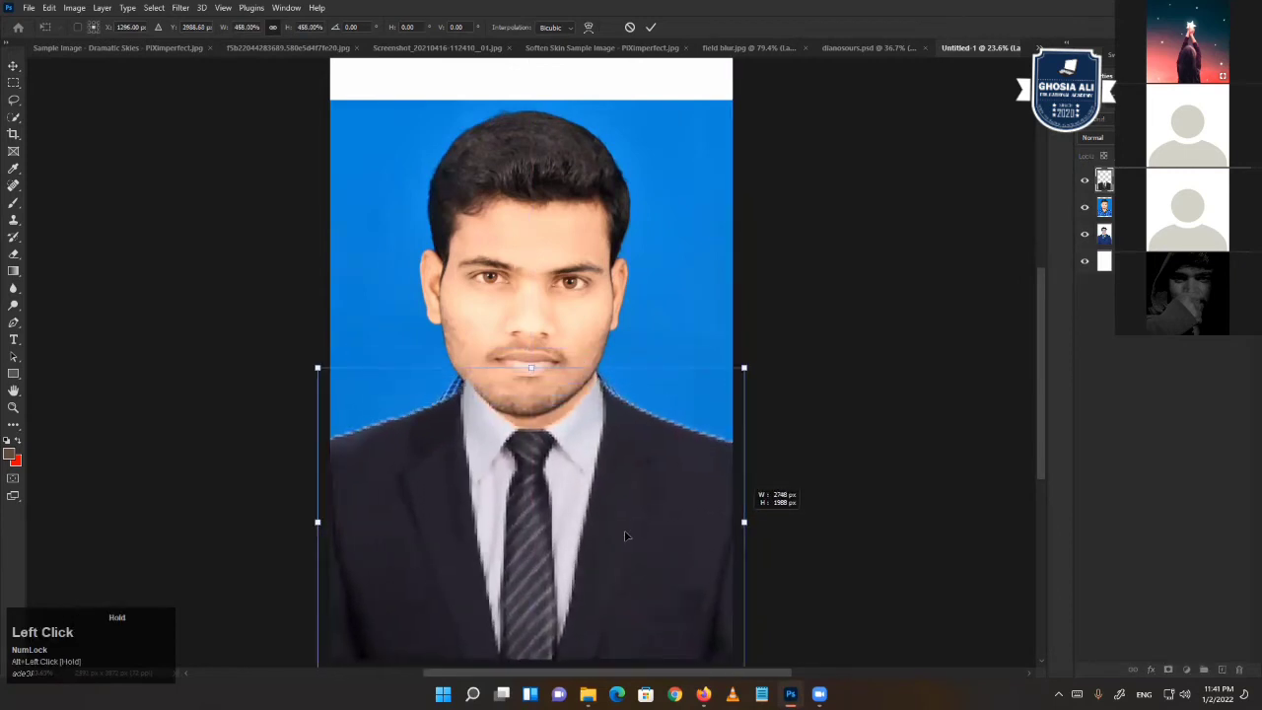
pyautogui.moveTo(624, 525); pyautogui.dragTo(625, 543)
pyautogui.press('Return')
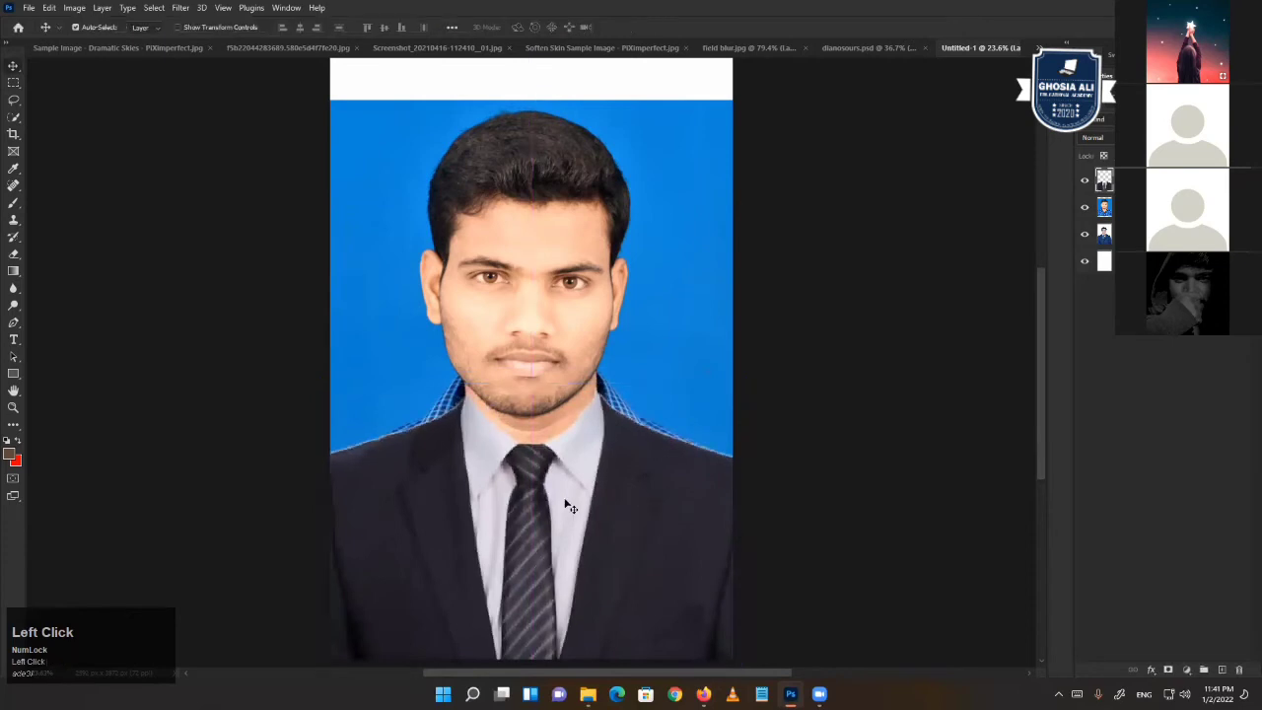
# - Rotate the portrait layer slightly counter-clockwise with Free Transform and nudge it so the head lines up with the suit collar
pyautogui.keyDown('alt'); pyautogui.scroll(5, 586, 442); pyautogui.keyUp('alt')
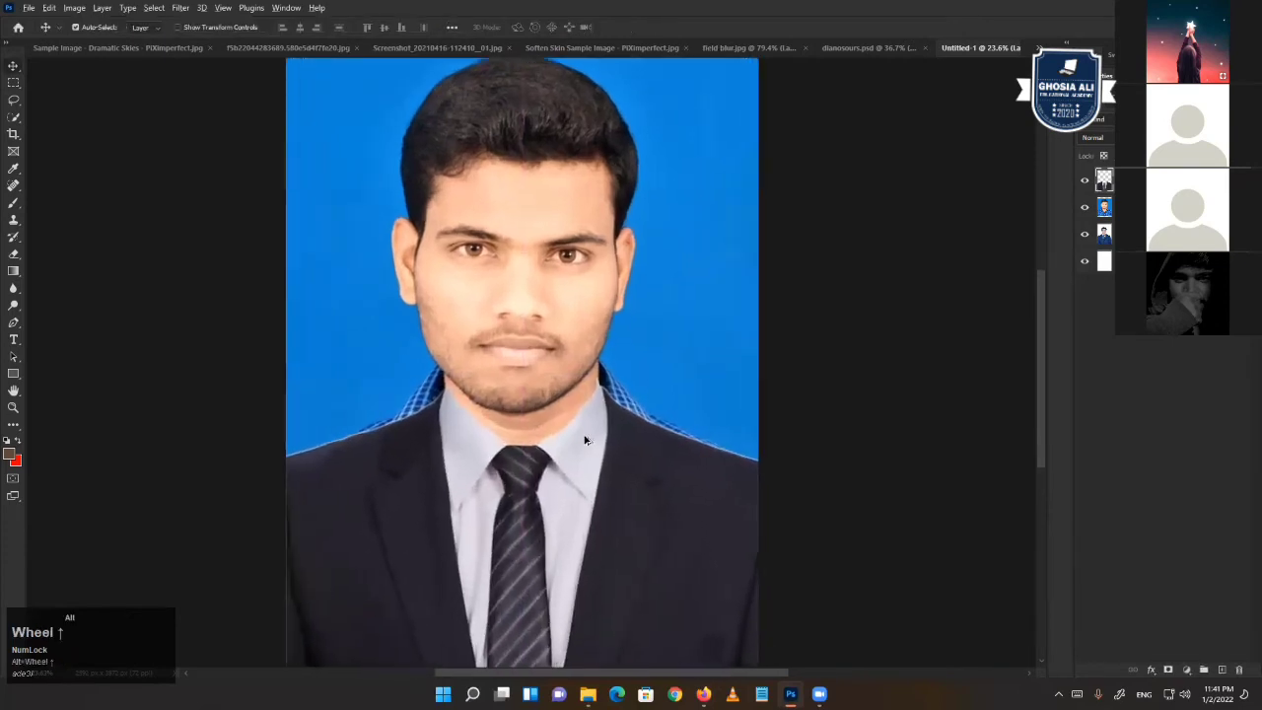
pyautogui.keyDown('alt'); pyautogui.scroll(2, 586, 442); pyautogui.keyUp('alt')
pyautogui.keyDown('alt'); pyautogui.scroll(-4, 586, 442); pyautogui.keyUp('alt')
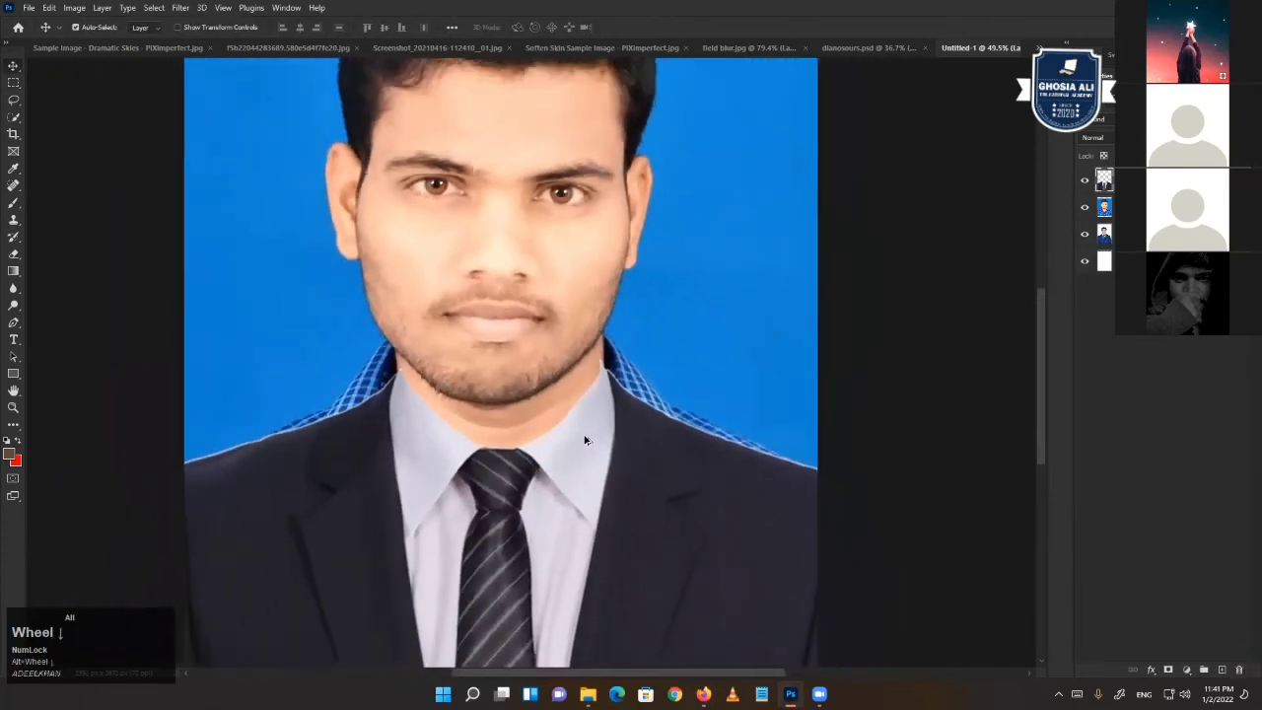
pyautogui.keyDown('alt'); pyautogui.scroll(-3, 586, 442); pyautogui.keyUp('alt')
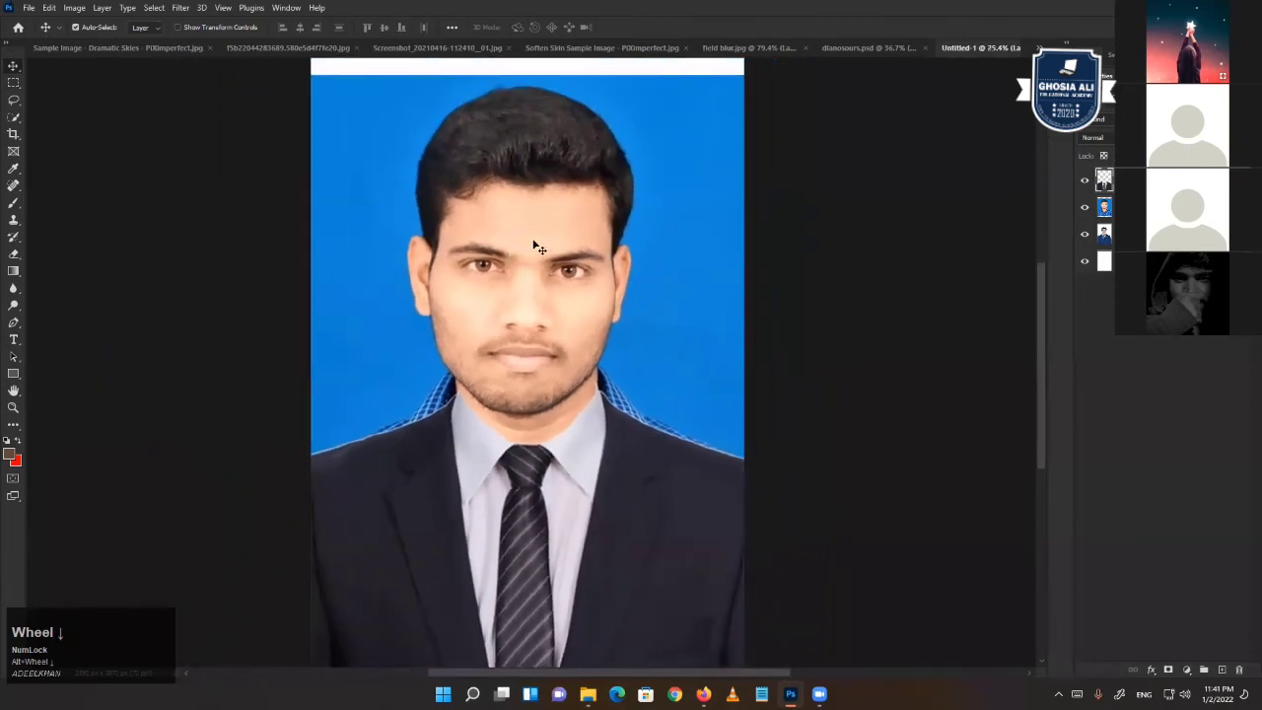
pyautogui.keyDown('alt'); pyautogui.rightClick(540, 256); pyautogui.keyUp('alt')
pyautogui.hotkey('ctrl', 't')
pyautogui.click(774, 267)
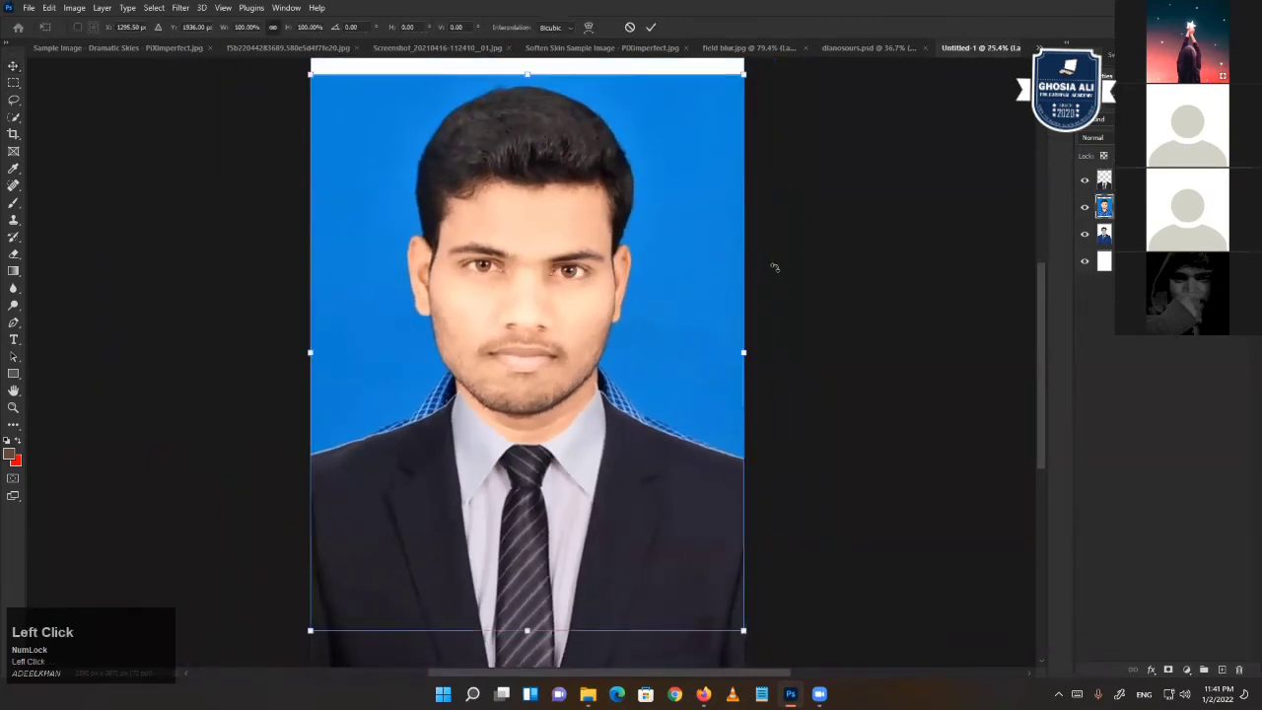
pyautogui.moveTo(775, 267); pyautogui.dragTo(780, 240)
pyautogui.moveTo(540, 284); pyautogui.dragTo(535, 278)
pyautogui.press('Return')
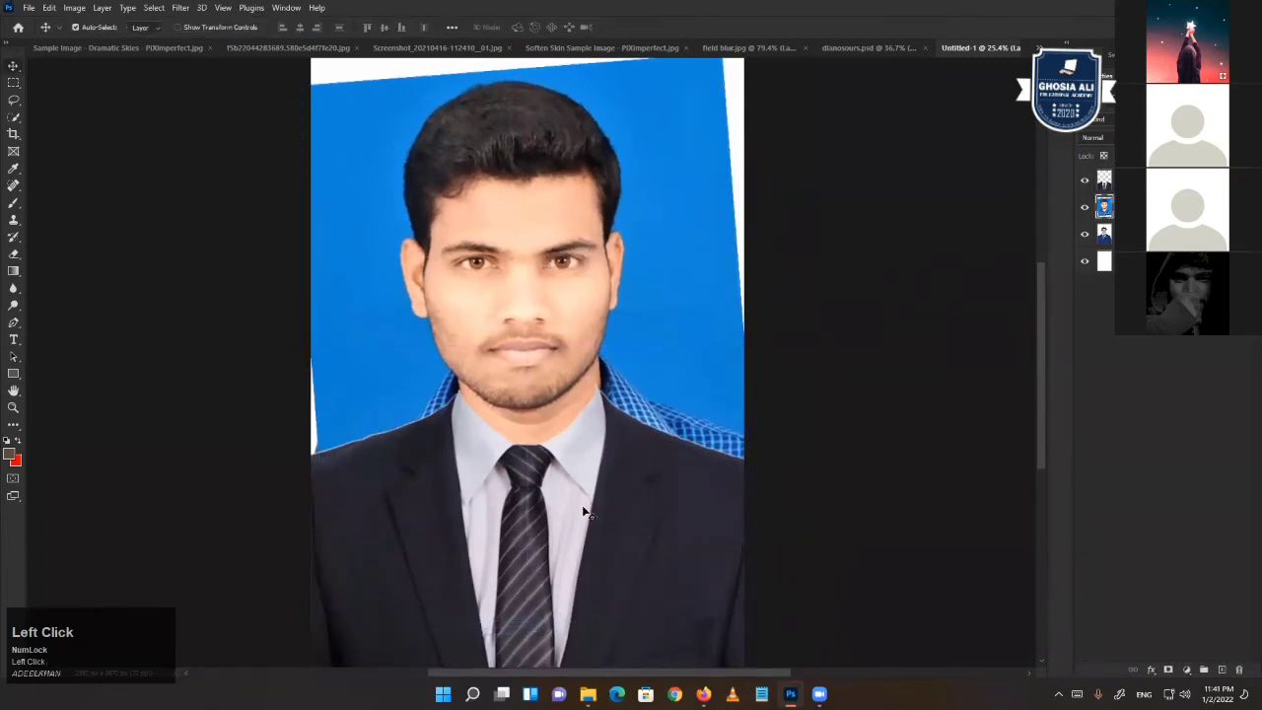
# - Shift the suit layer slightly down so its collar sits lower on the man's neck
pyautogui.keyDown('alt'); pyautogui.rightClick(590, 507); pyautogui.keyUp('alt')
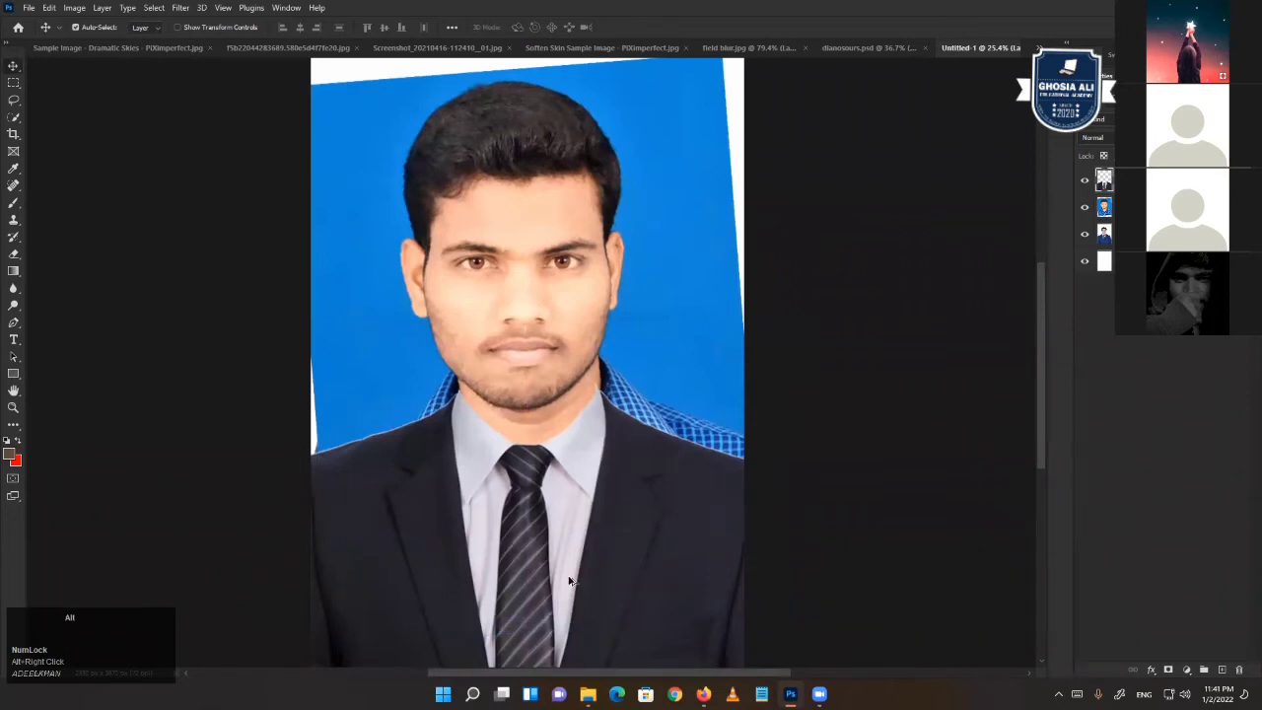
pyautogui.scroll(5, 569, 581)
pyautogui.click(523, 490)
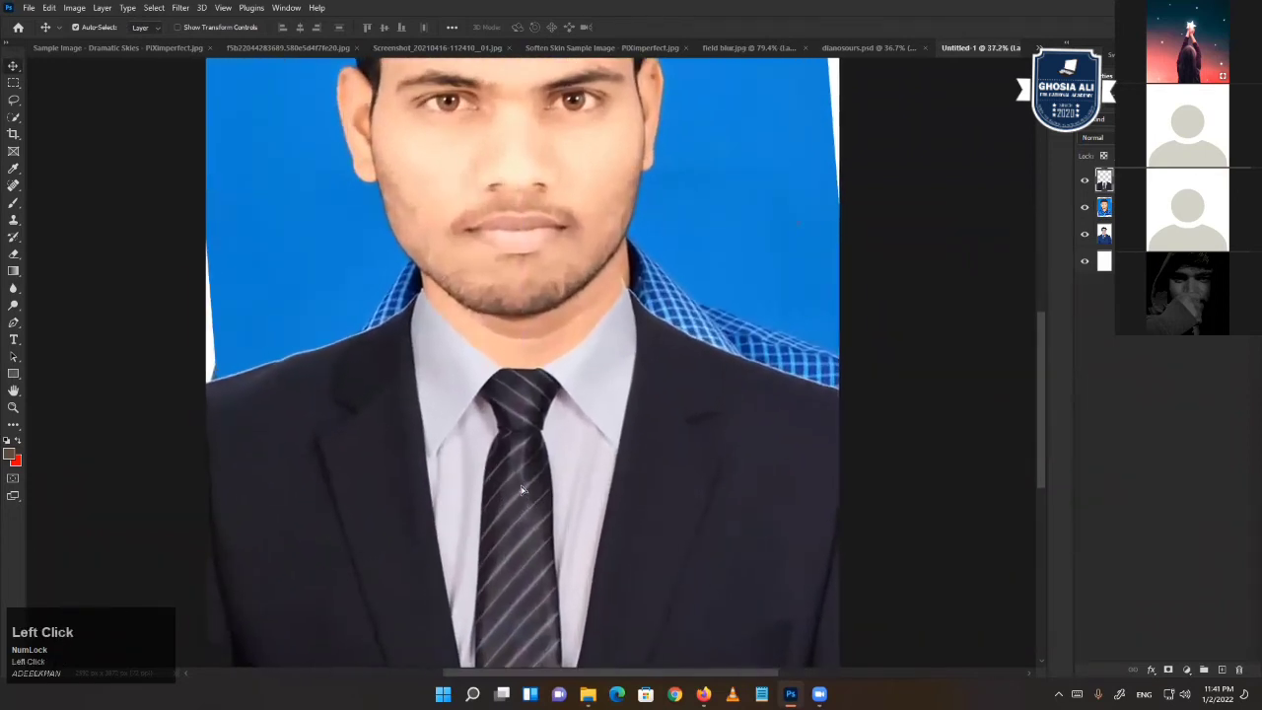
pyautogui.moveTo(523, 490)
pyautogui.mouseDown()
pyautogui.moveTo(555, 474)
pyautogui.moveTo(536, 493)
pyautogui.mouseUp()
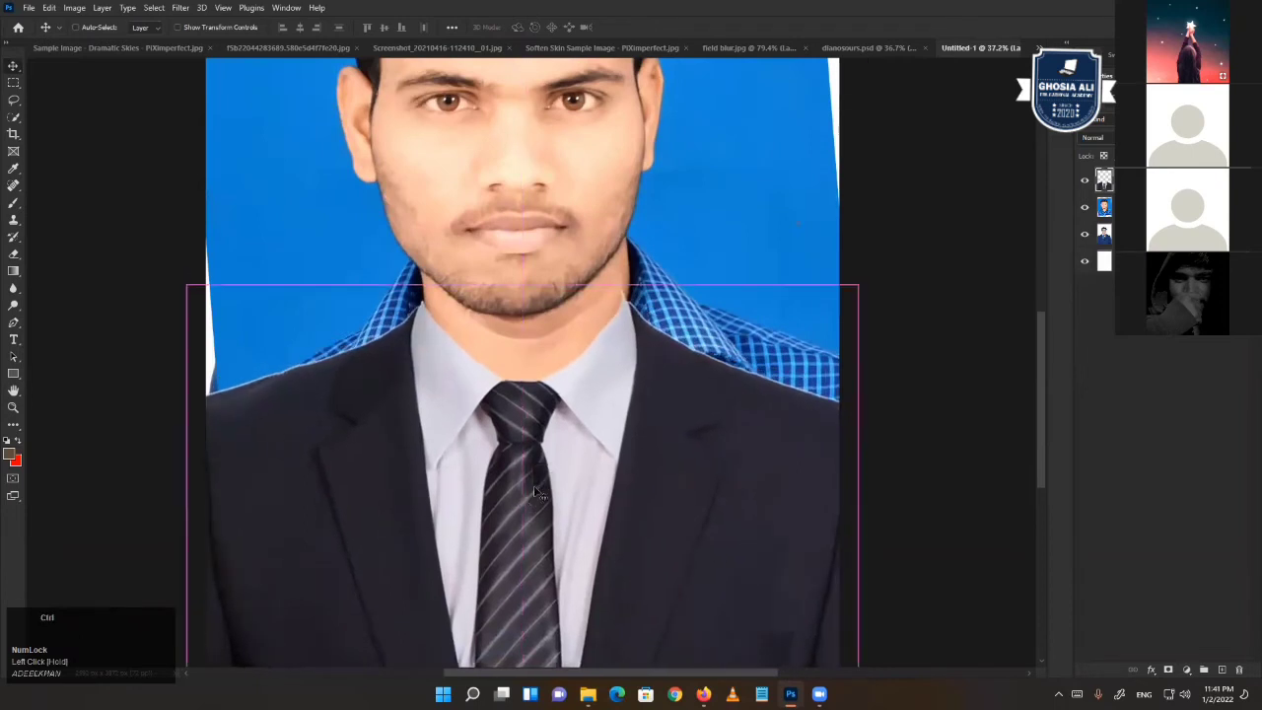
# - Warp the suit layer so both collar edges stretch upward and outward to fit the sides of the neck
pyautogui.hotkey('ctrl', 't')
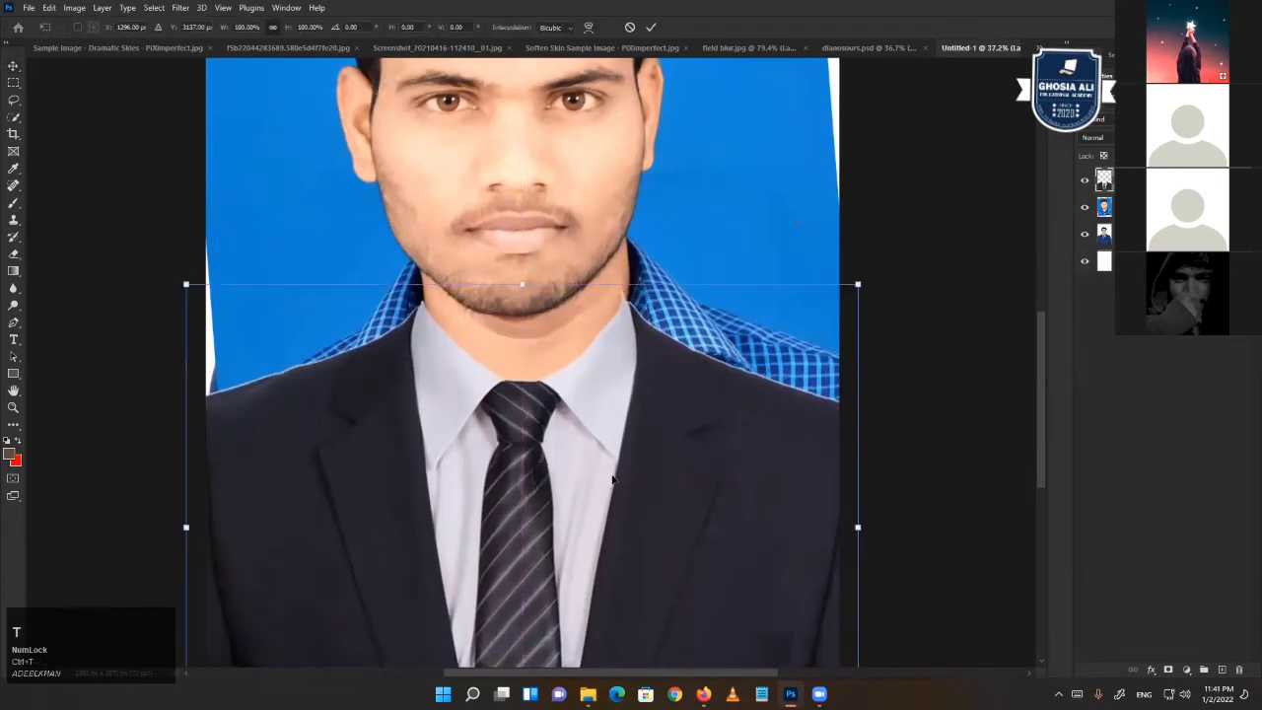
pyautogui.rightClick(598, 402)
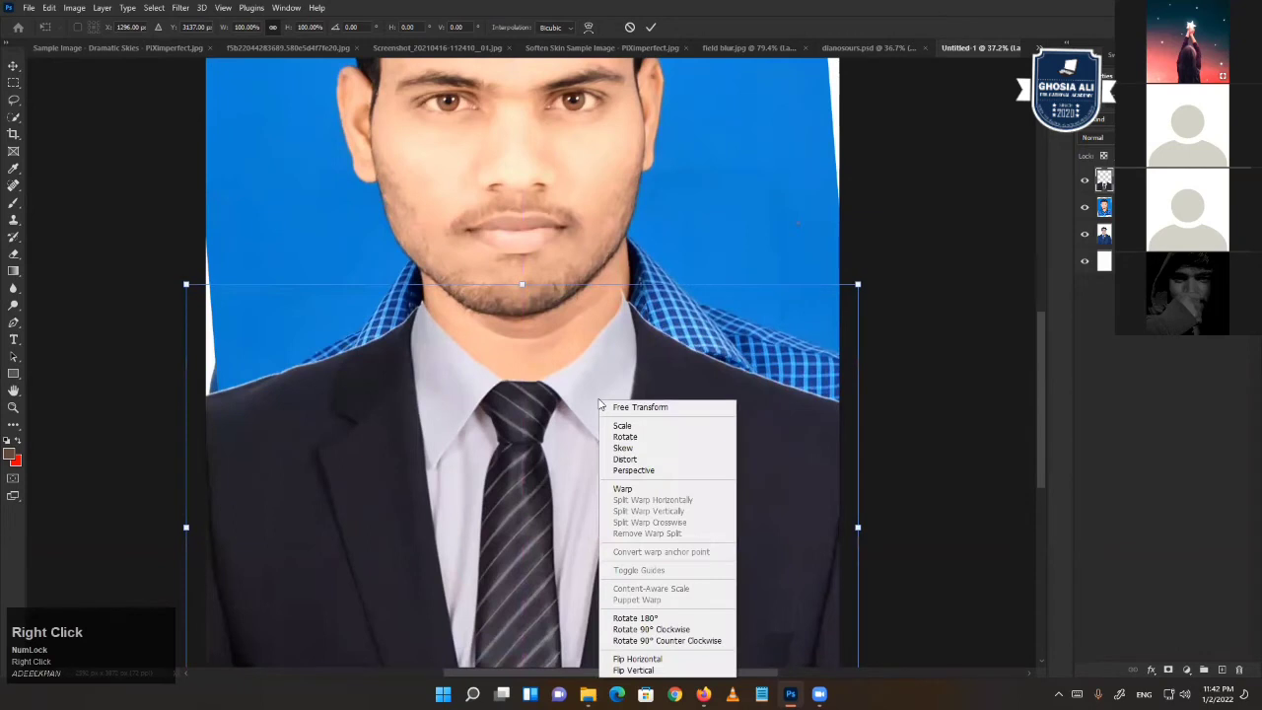
pyautogui.click(634, 491)
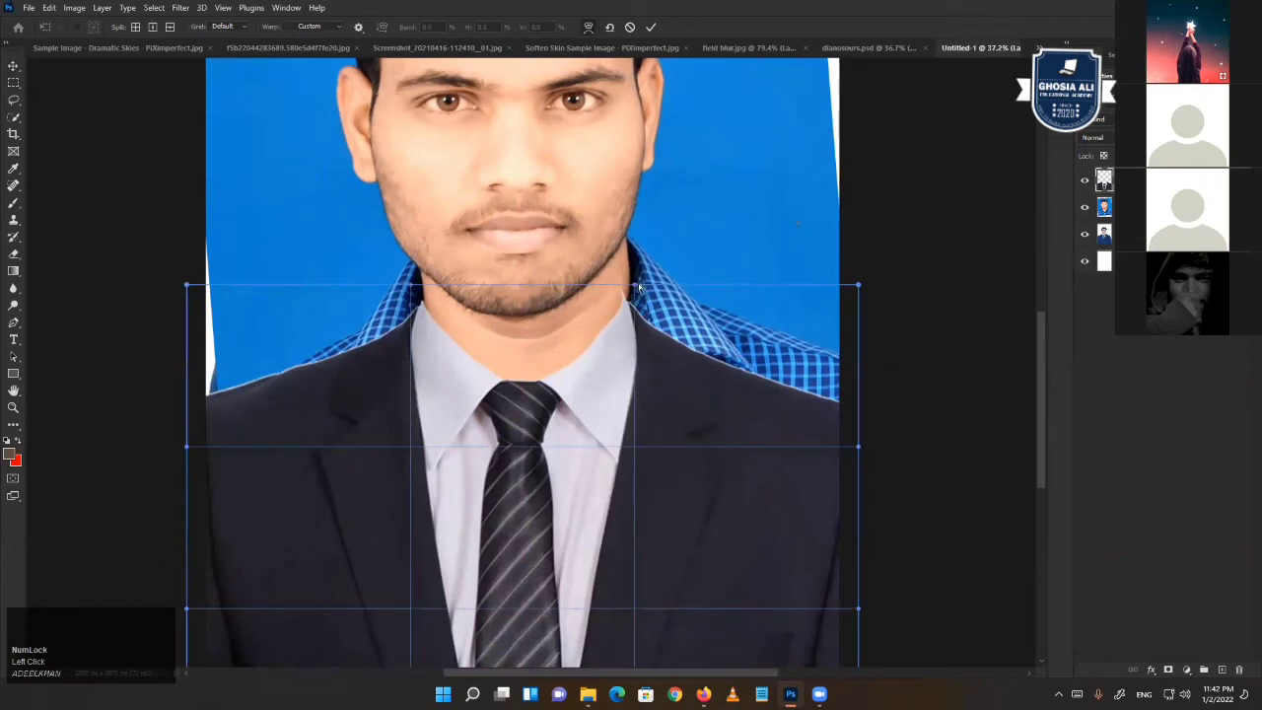
pyautogui.moveTo(631, 299); pyautogui.dragTo(652, 251)
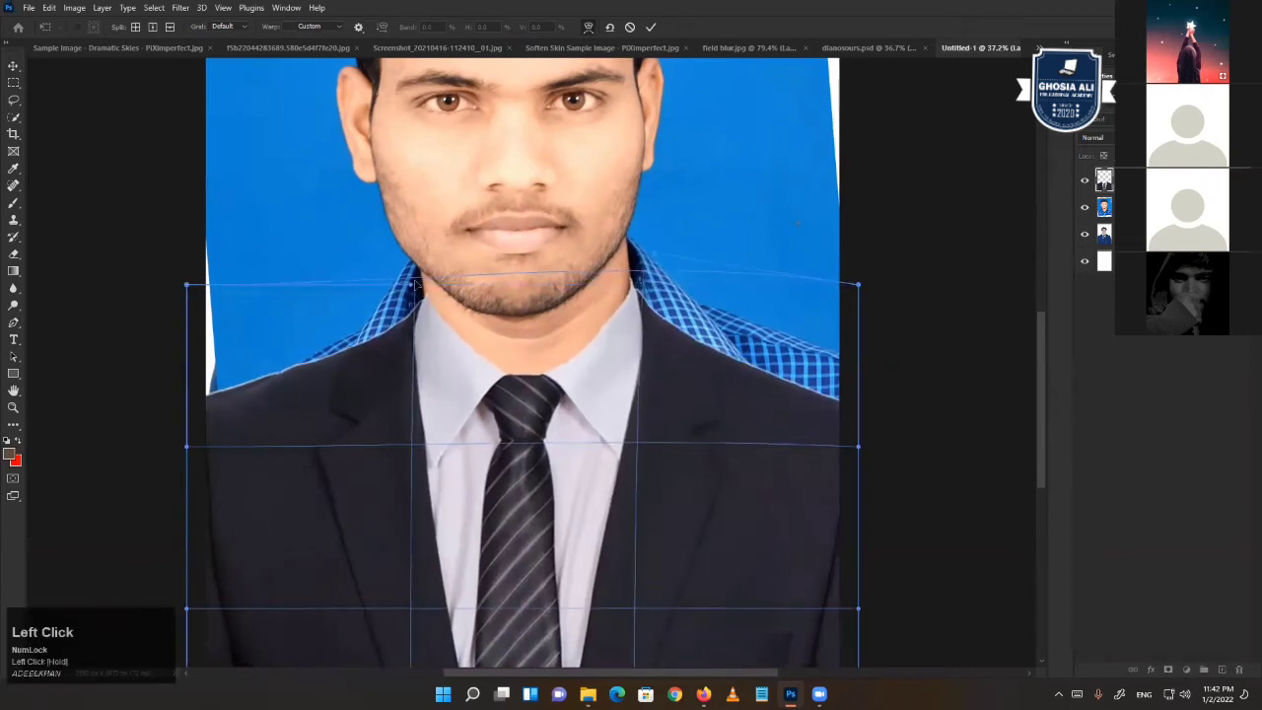
pyautogui.moveTo(413, 287); pyautogui.dragTo(404, 270)
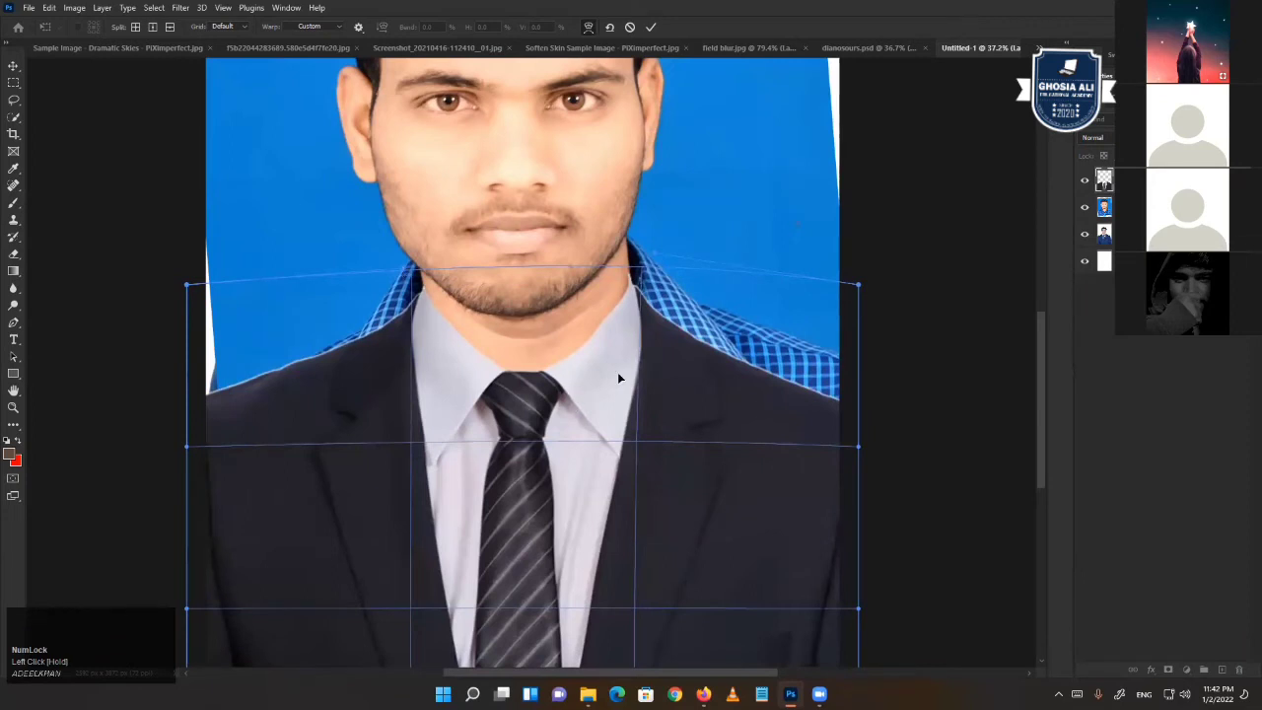
pyautogui.press('Return')
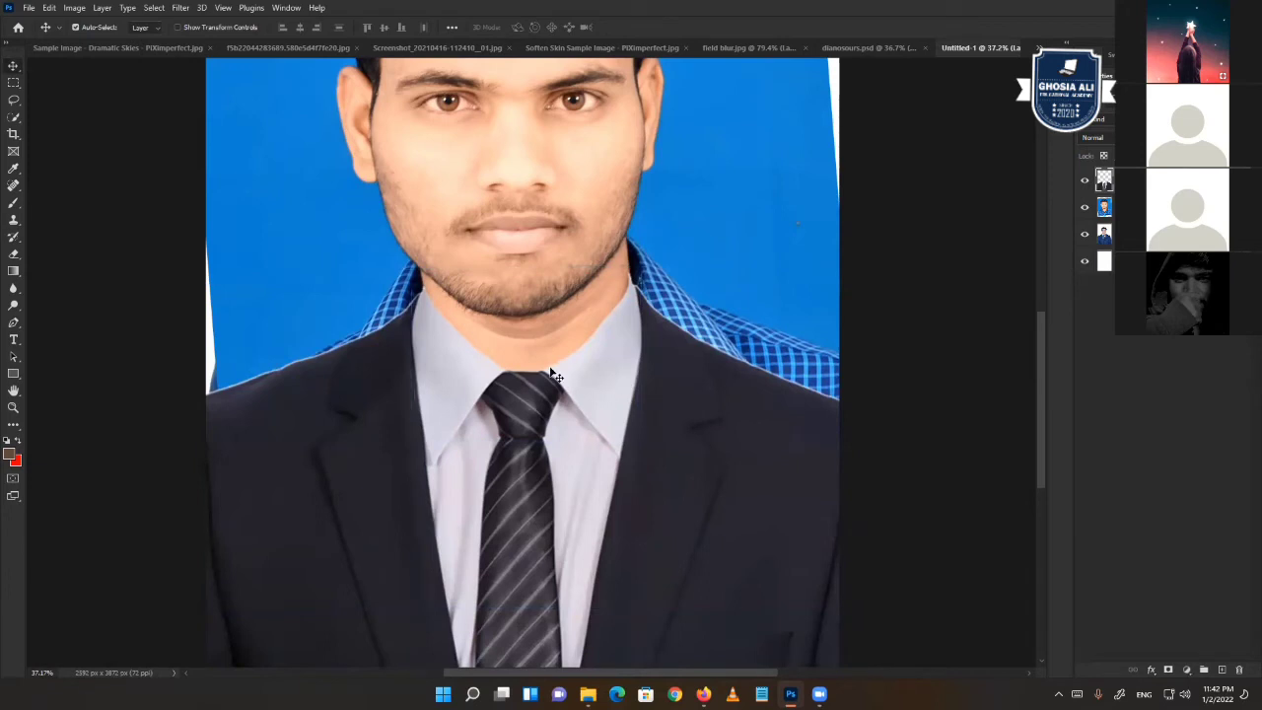
# - Try to select the checked shirt collar on the portrait layer with Quick Selection while the suit is hidden
pyautogui.moveTo(592, 394); pyautogui.dragTo(541, 337)
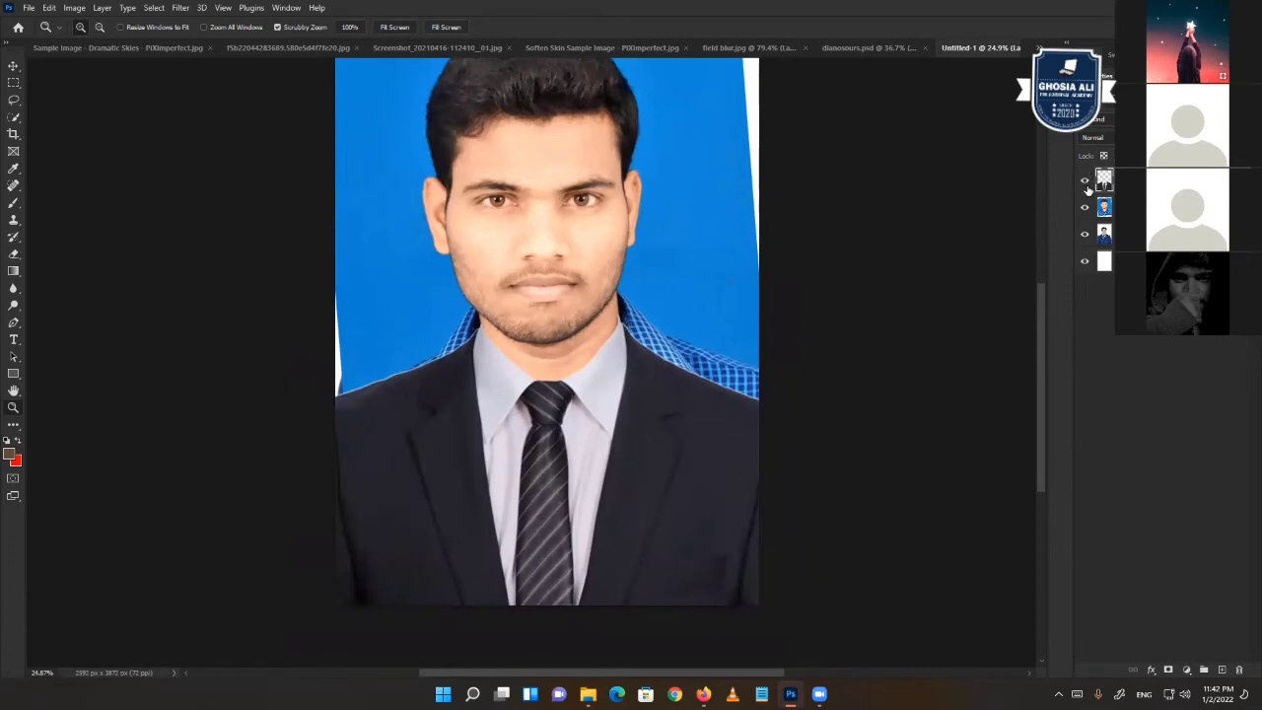
pyautogui.click(1083, 206)
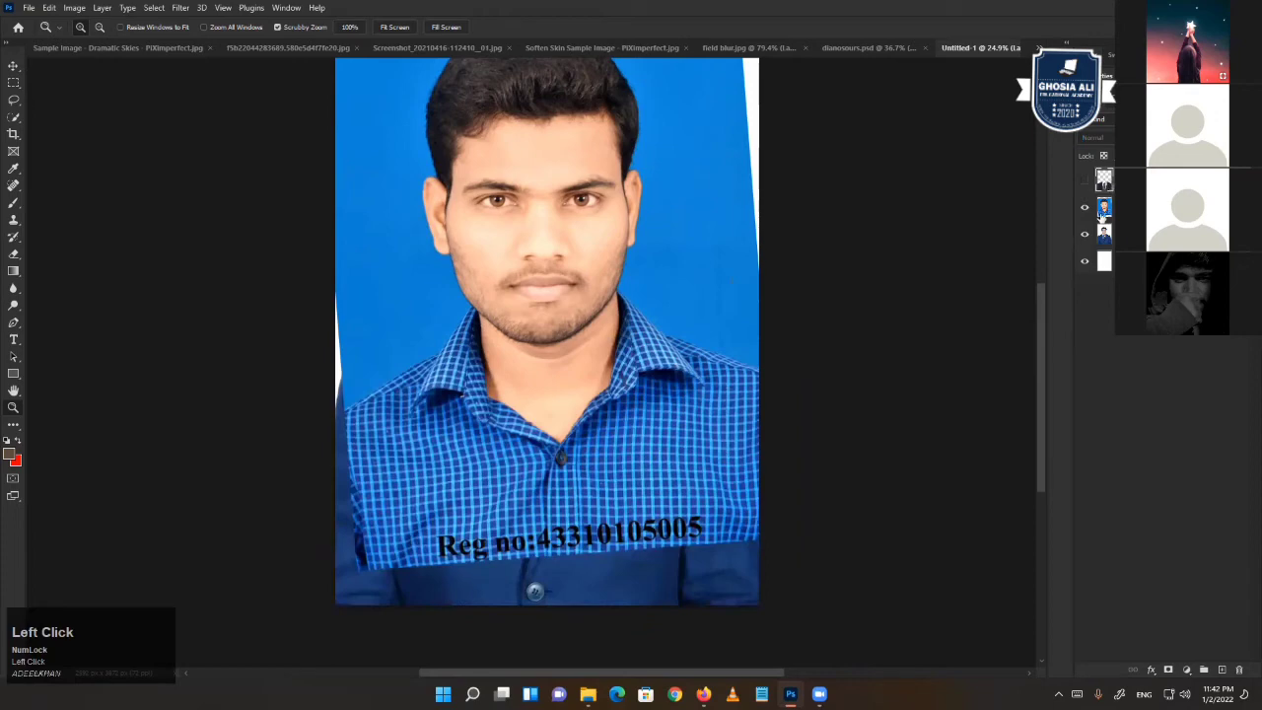
pyautogui.click(1103, 207)
pyautogui.press('w')
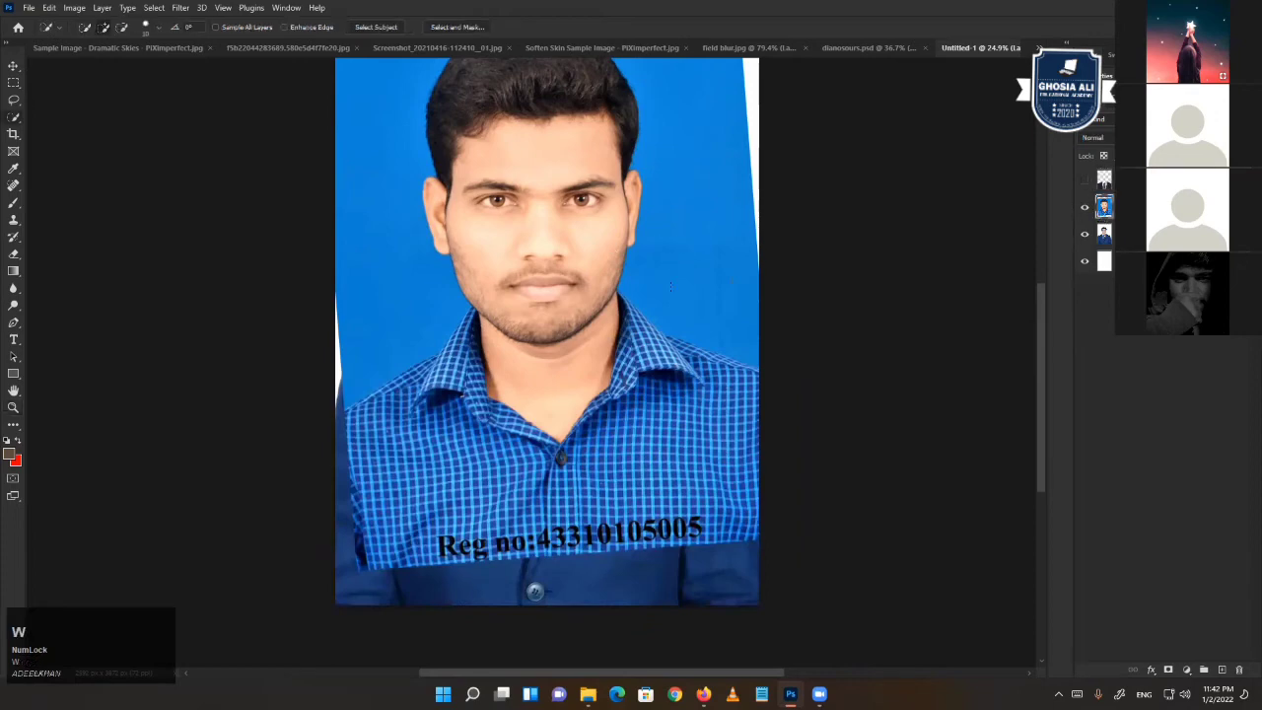
pyautogui.keyDown('alt'); pyautogui.scroll(2, 671, 286); pyautogui.keyUp('alt')
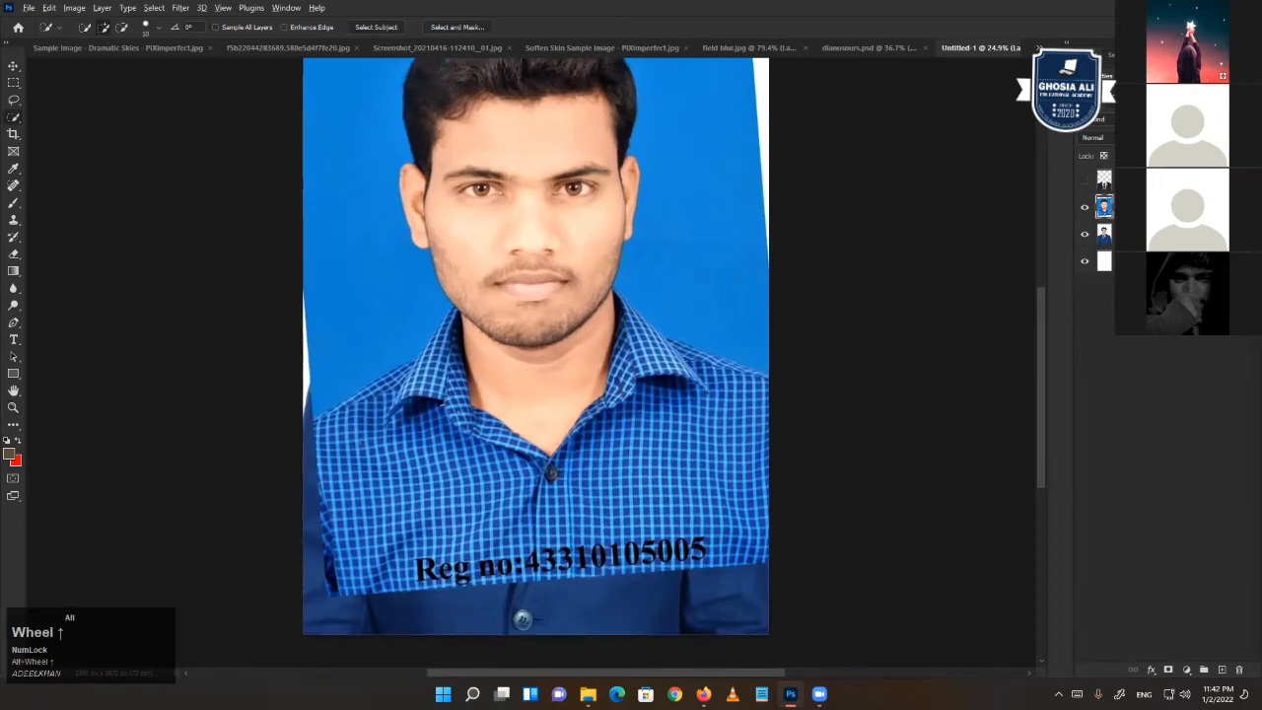
pyautogui.keyDown('alt'); pyautogui.scroll(1, 523, 619); pyautogui.keyUp('alt')
pyautogui.keyDown('alt'); pyautogui.scroll(1, 595, 273); pyautogui.keyUp('alt')
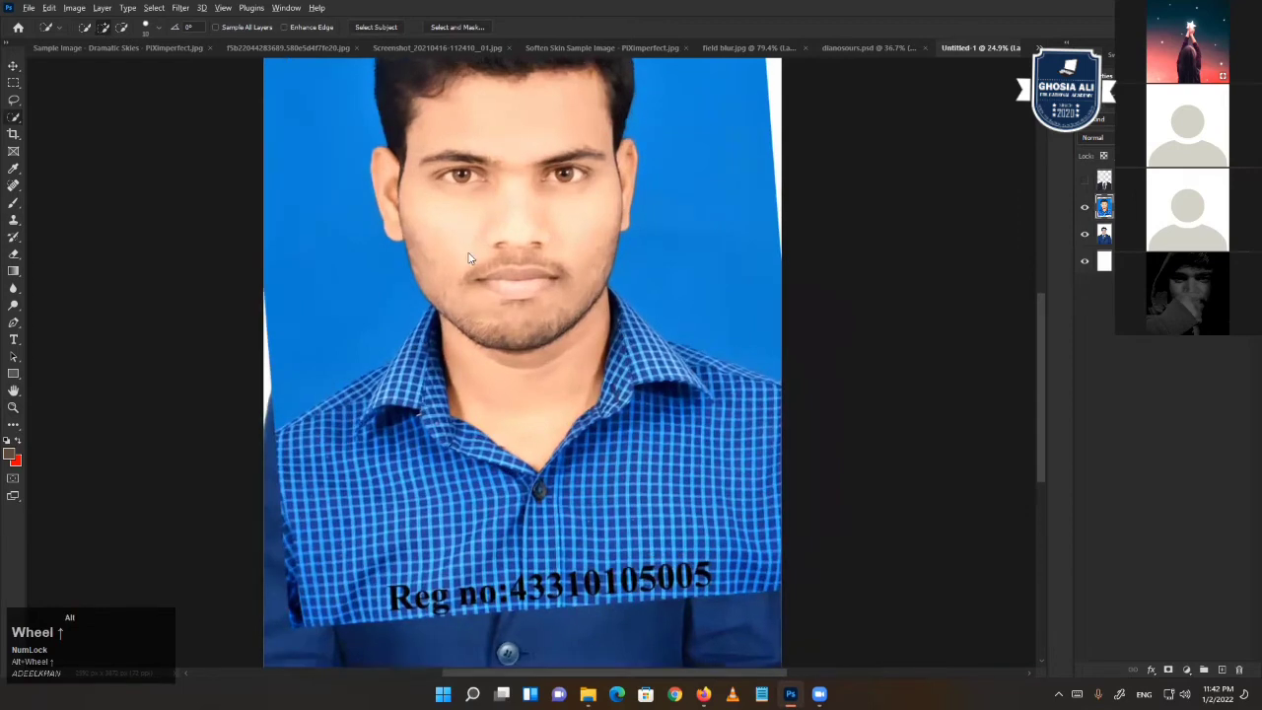
pyautogui.keyDown('alt'); pyautogui.scroll(2, 486, 256); pyautogui.keyUp('alt')
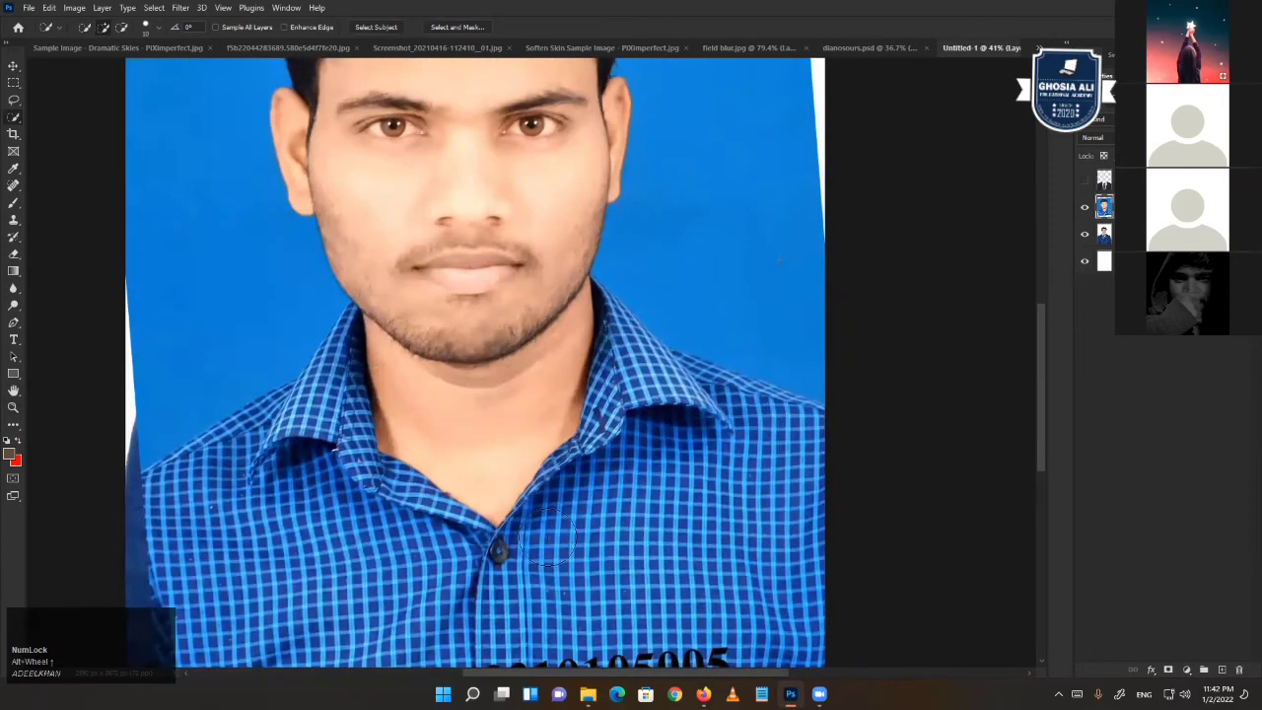
pyautogui.scroll(3, 552, 523)
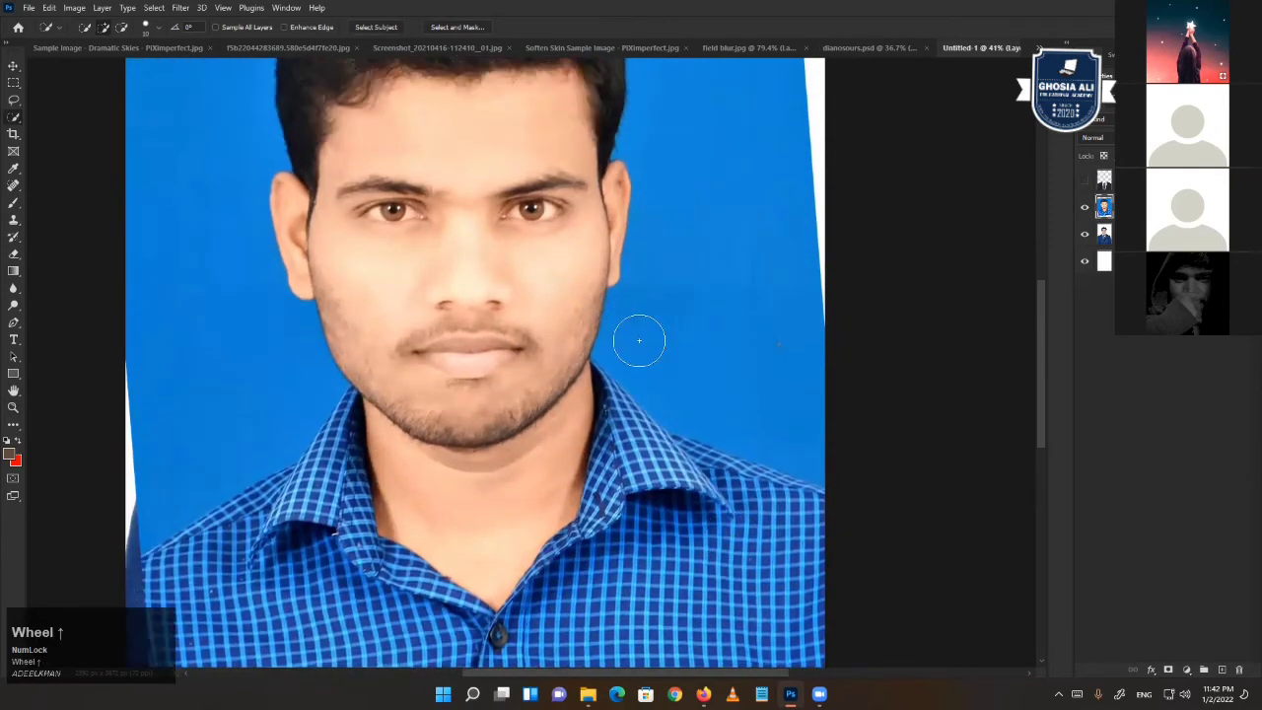
pyautogui.scroll(-1, 649, 296)
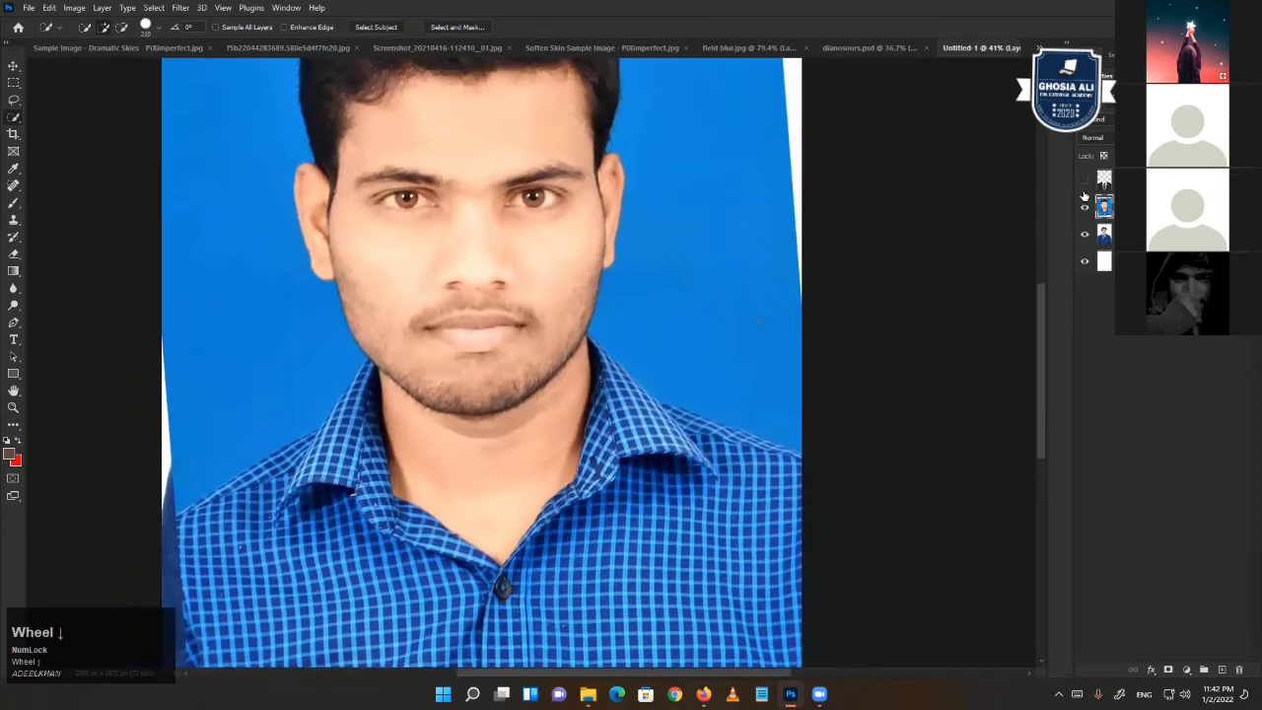
pyautogui.scroll(-1, 672, 380)
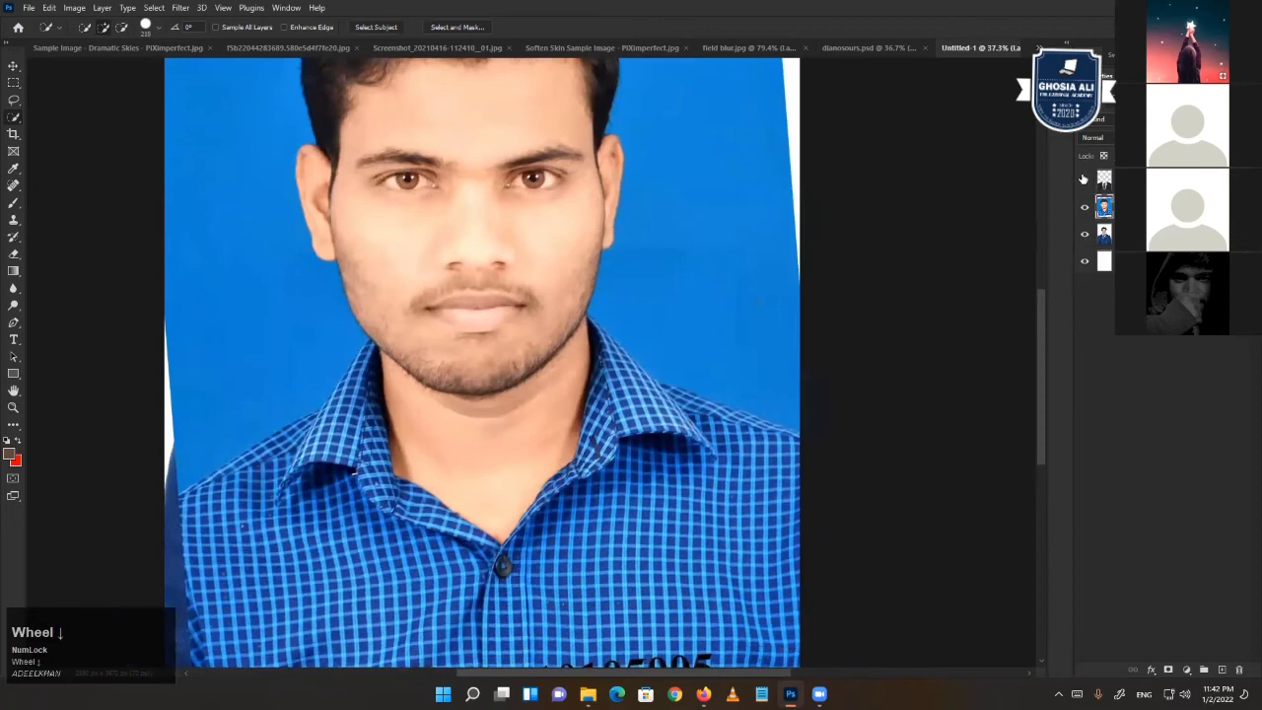
pyautogui.scroll(-2, 633, 298)
pyautogui.moveTo(641, 361); pyautogui.dragTo(682, 430)
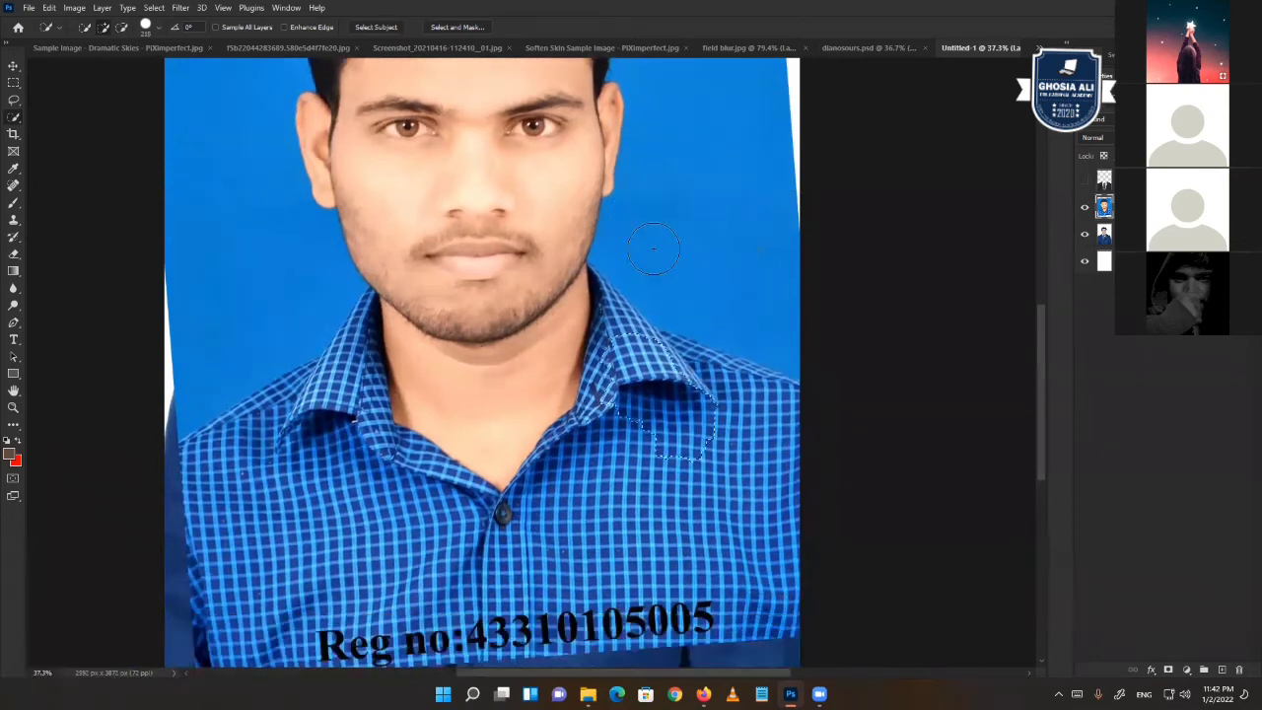
pyautogui.hotkey('ctrl', 'd')
pyautogui.click(1085, 180)
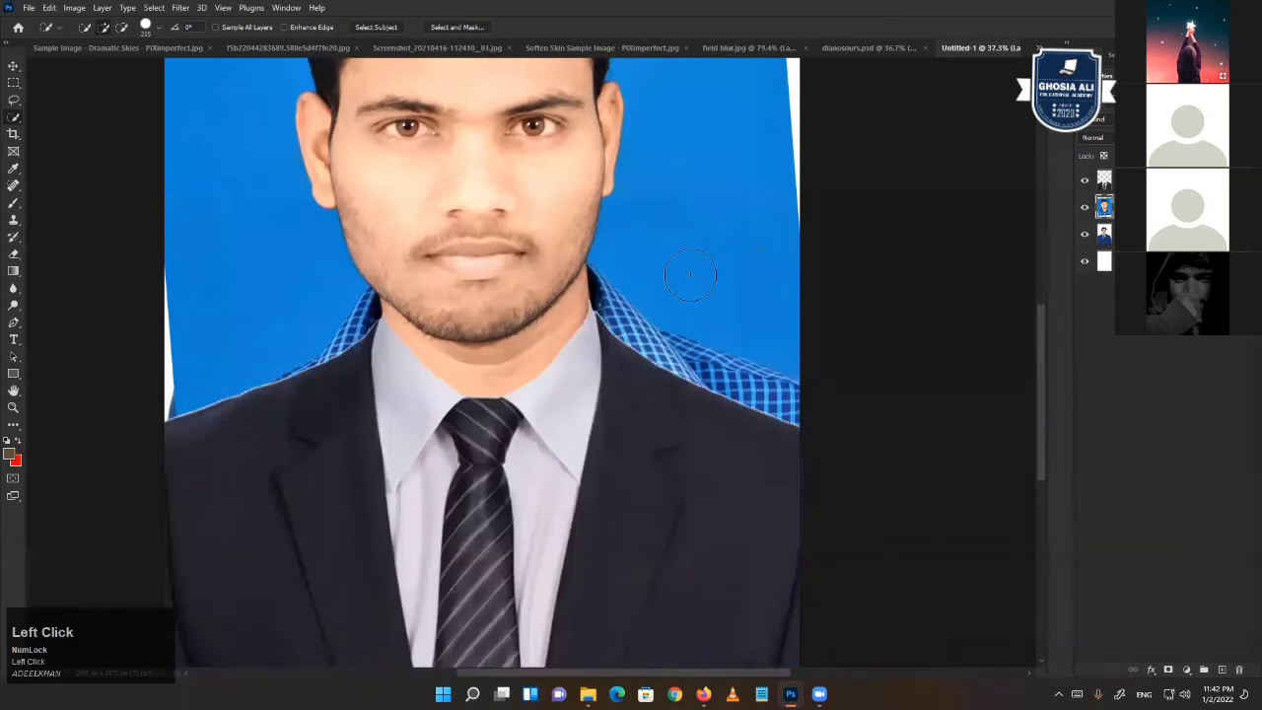
# - Add a blank layer above the portrait and set up the Clone Stamp with a larger brush that samples All Layers
pyautogui.click(1222, 670)
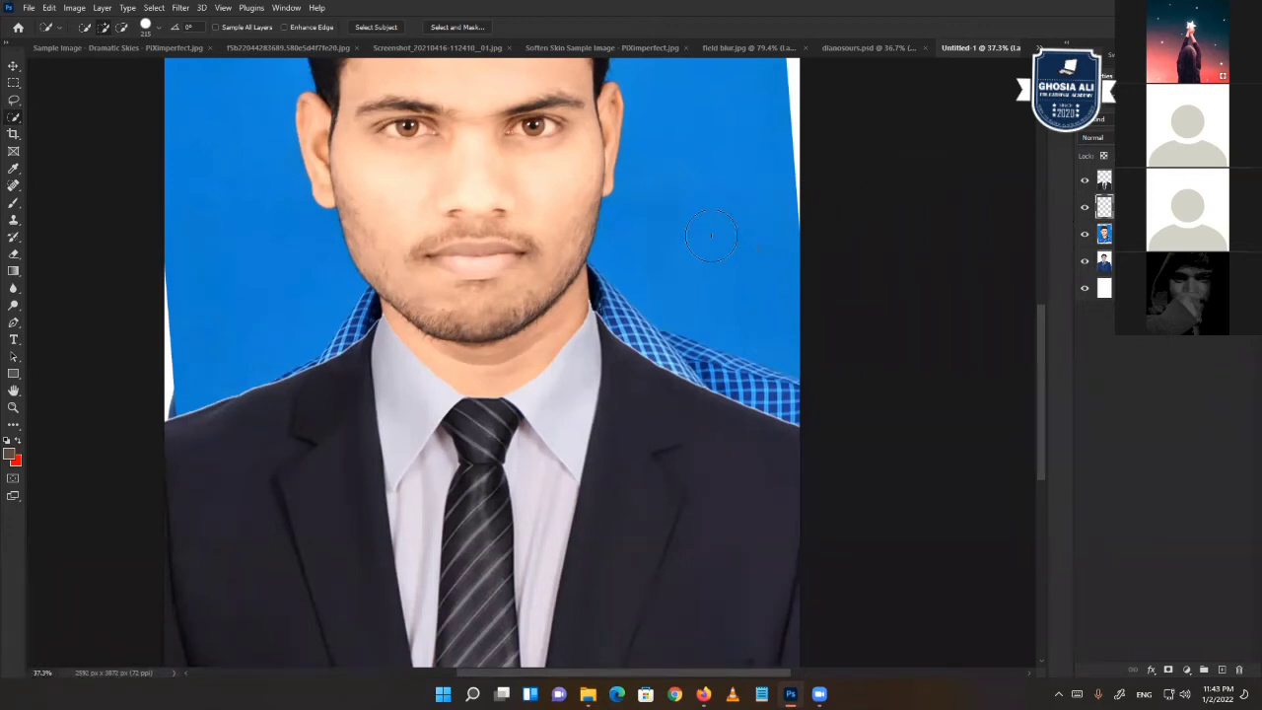
pyautogui.press('s')
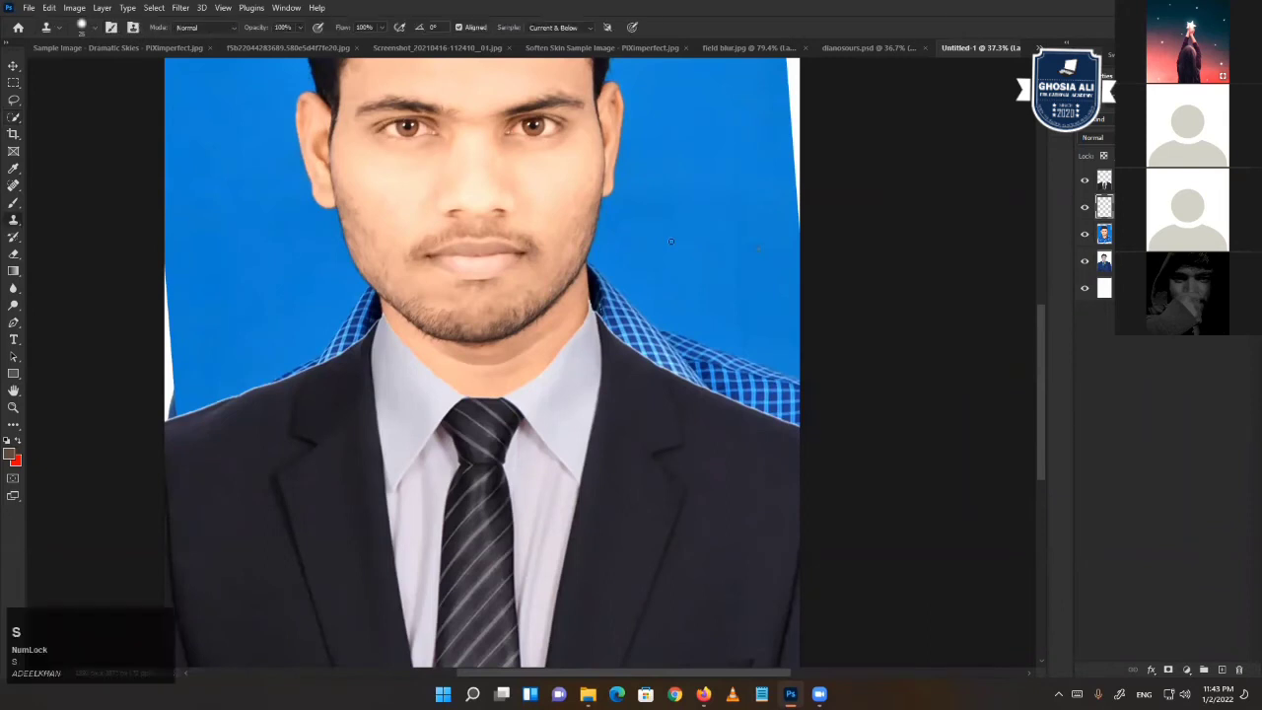
pyautogui.keyDown('alt'); pyautogui.rightClick(679, 248); pyautogui.keyUp('alt')
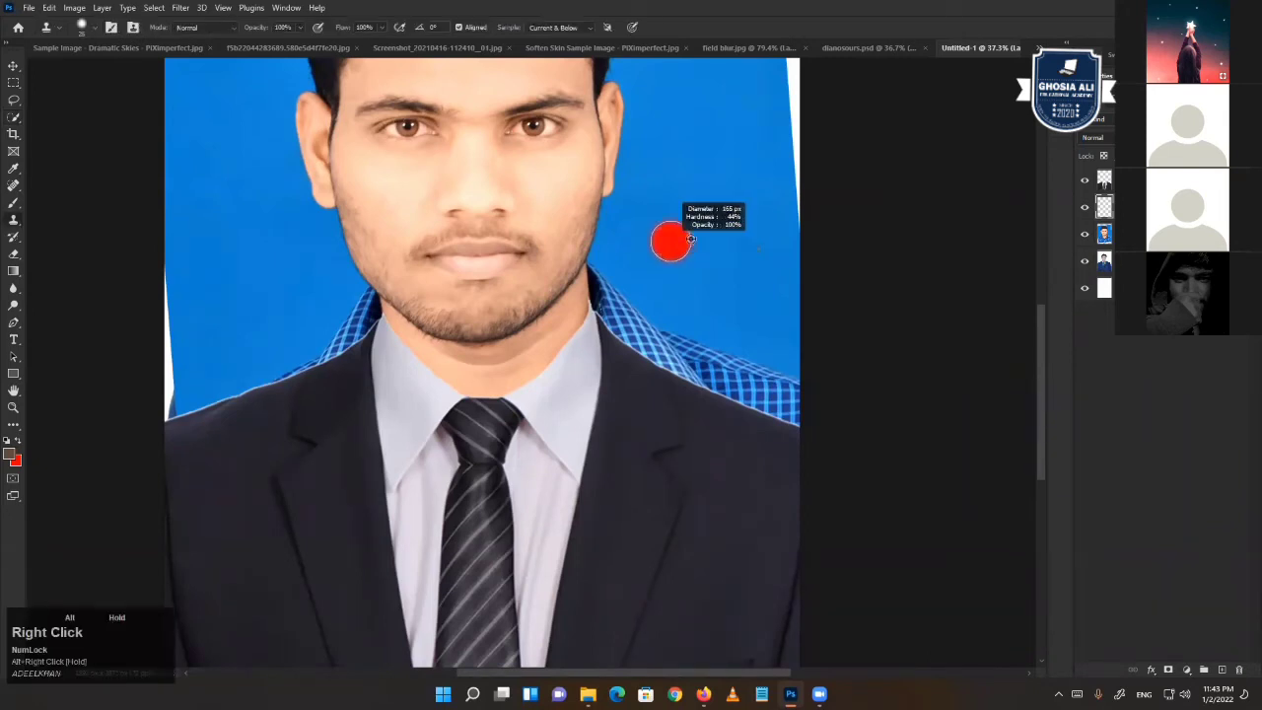
pyautogui.click(557, 27)
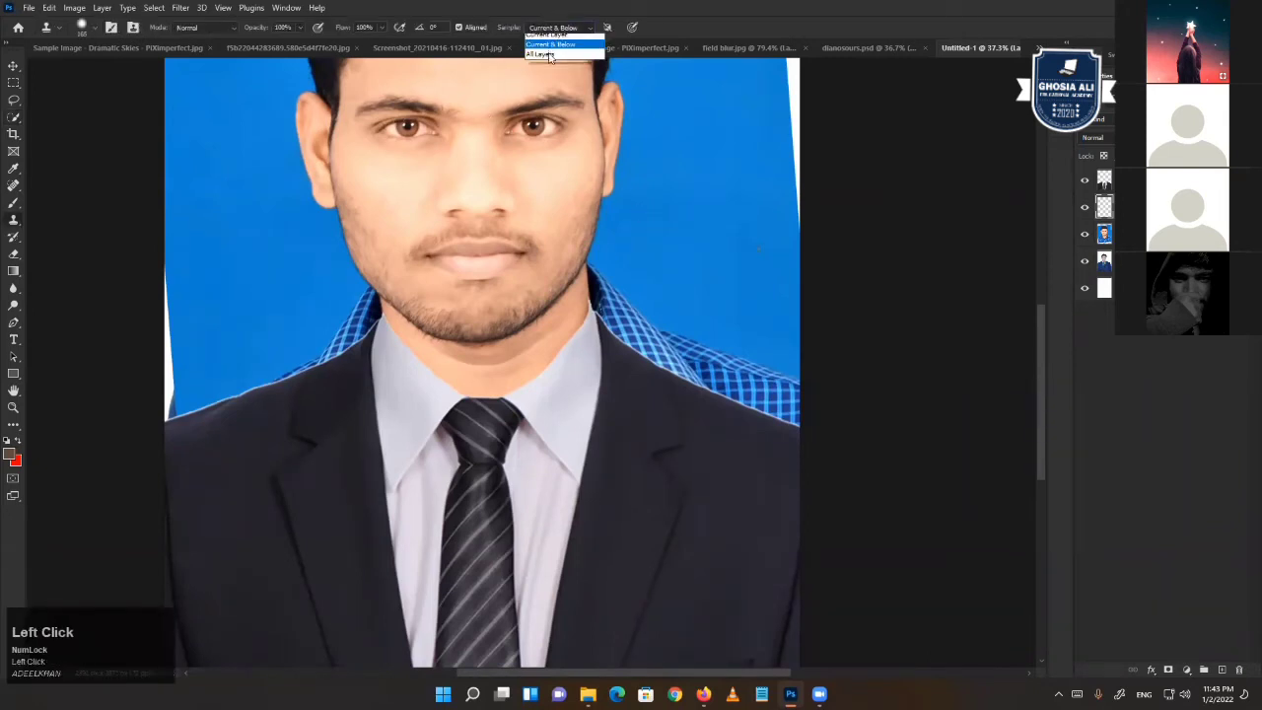
pyautogui.click(557, 59)
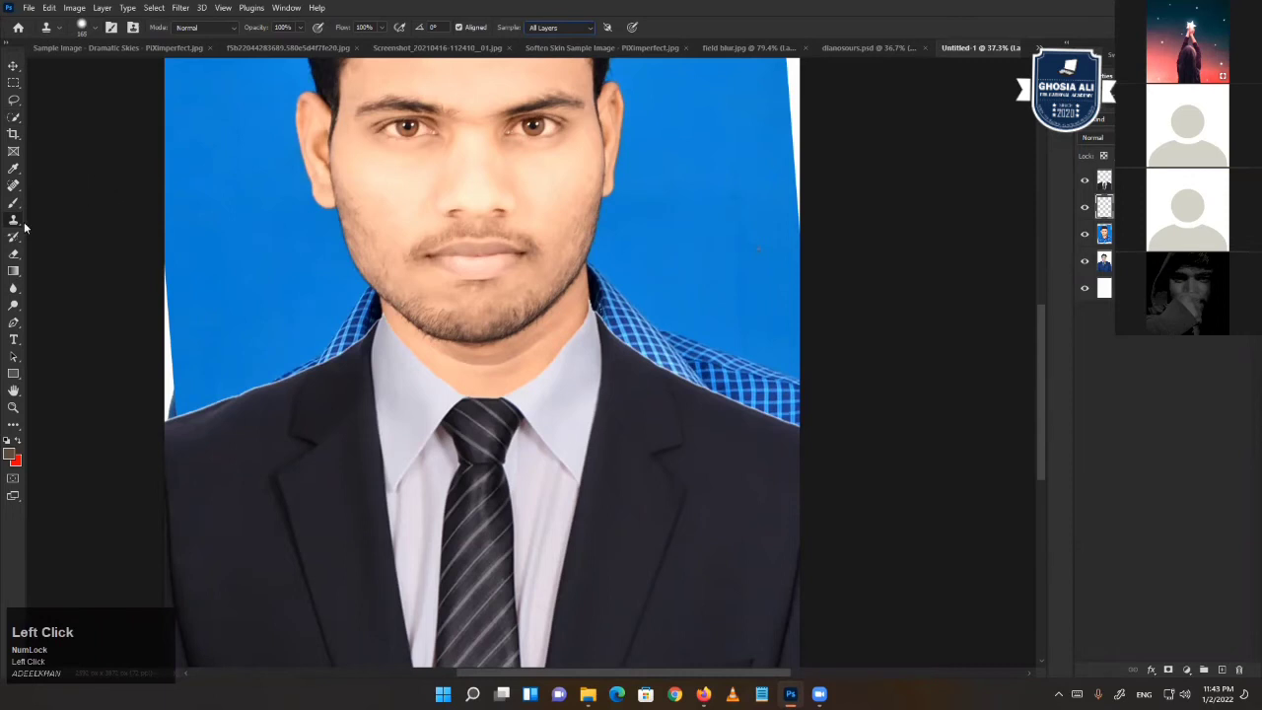
# - Clone the man's face, sampled at his eye, onto the blue background beside his head on the new layer
pyautogui.keyDown('alt'); pyautogui.click(407, 128); pyautogui.keyUp('alt')
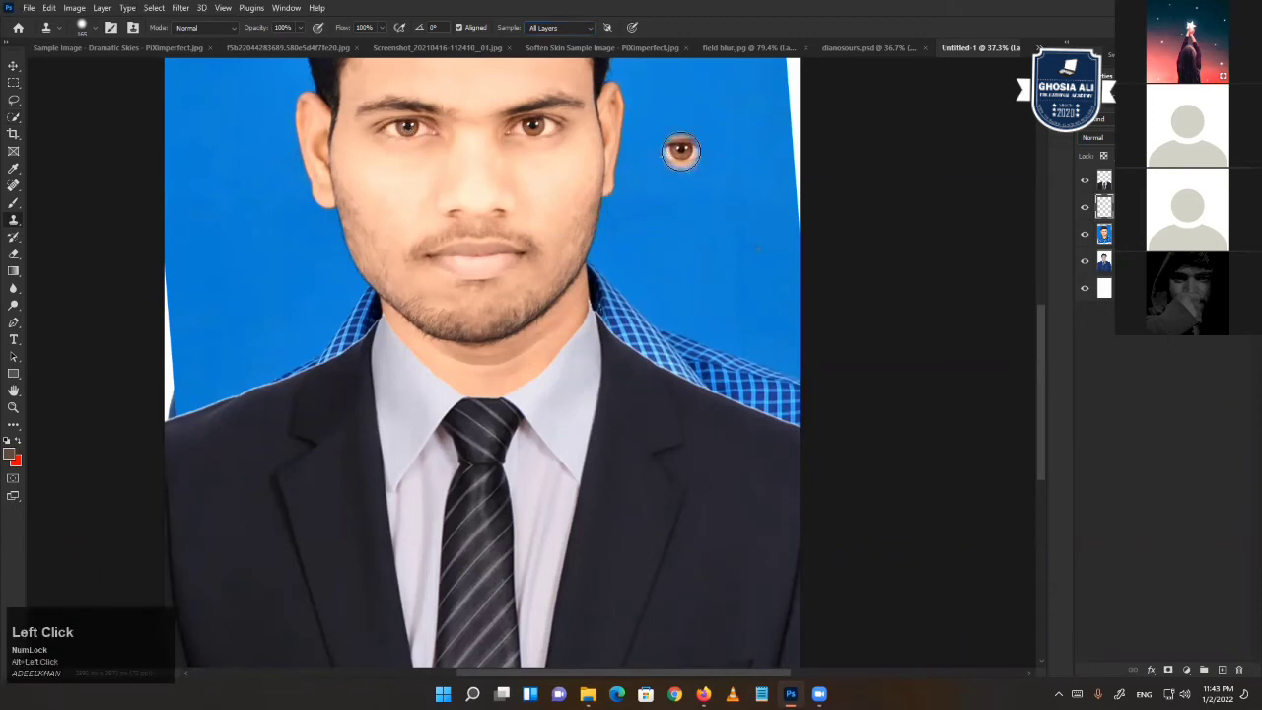
pyautogui.click(518, 143)
pyautogui.hotkey('ctrl', 'z')
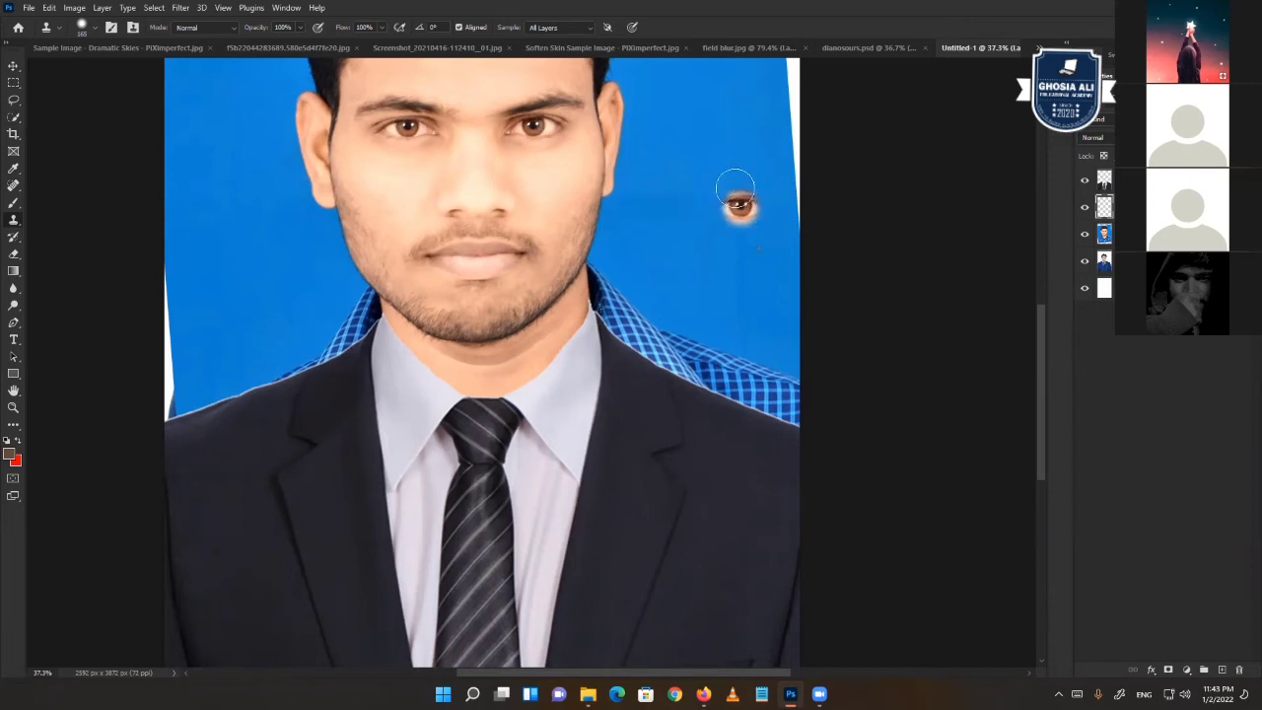
pyautogui.moveTo(710, 221)
pyautogui.mouseDown()
pyautogui.moveTo(746, 128)
pyautogui.moveTo(794, 222)
pyautogui.moveTo(700, 259)
pyautogui.moveTo(769, 266)
pyautogui.moveTo(815, 296)
pyautogui.moveTo(809, 332)
pyautogui.moveTo(820, 275)
pyautogui.mouseUp()
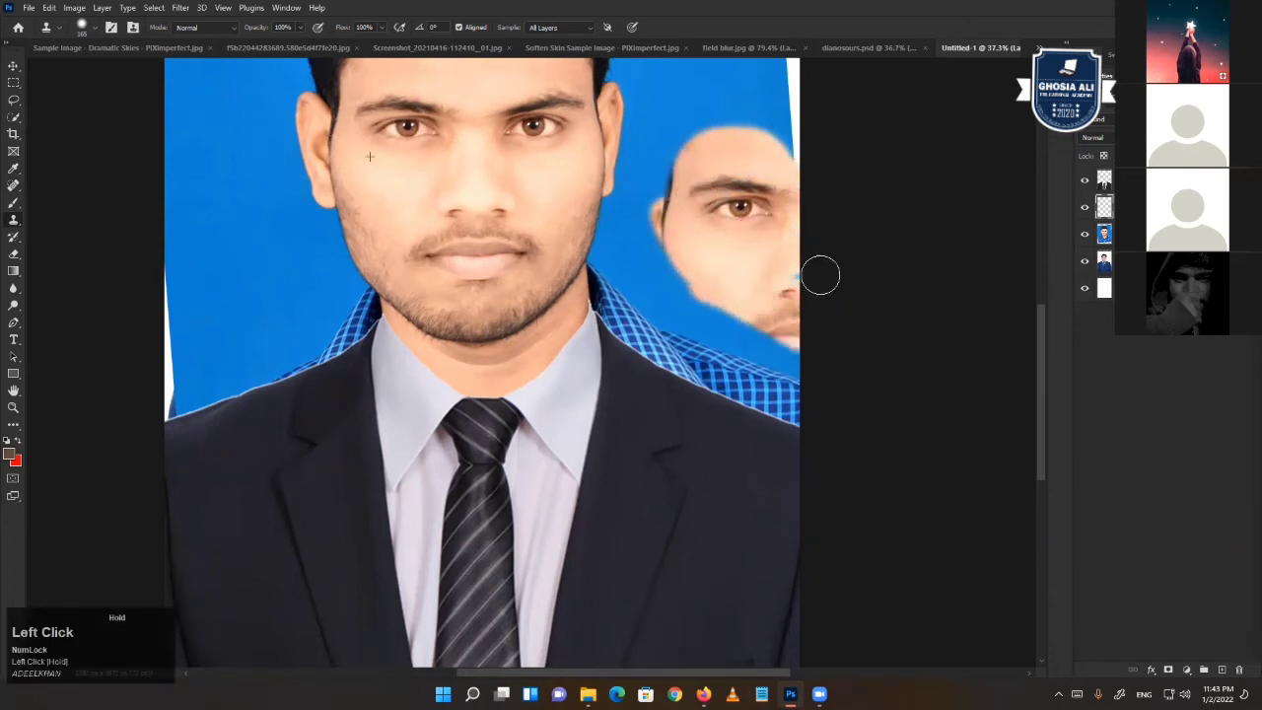
pyautogui.moveTo(776, 129)
pyautogui.mouseDown()
pyautogui.moveTo(740, 183)
pyautogui.moveTo(686, 205)
pyautogui.moveTo(694, 226)
pyautogui.moveTo(653, 201)
pyautogui.moveTo(681, 197)
pyautogui.moveTo(675, 132)
pyautogui.moveTo(651, 269)
pyautogui.moveTo(652, 113)
pyautogui.moveTo(629, 190)
pyautogui.moveTo(644, 132)
pyautogui.moveTo(694, 84)
pyautogui.moveTo(699, 98)
pyautogui.moveTo(746, 88)
pyautogui.moveTo(664, 201)
pyautogui.moveTo(683, 310)
pyautogui.moveTo(805, 380)
pyautogui.moveTo(774, 323)
pyautogui.mouseUp()
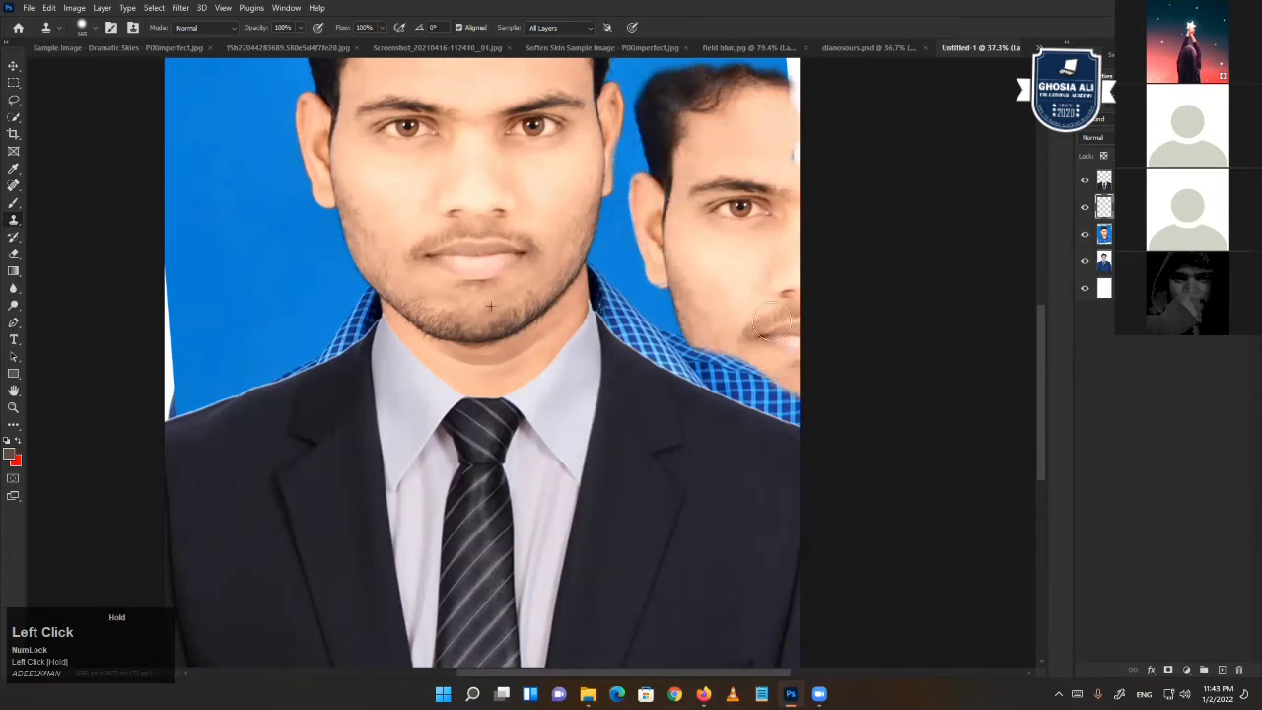
pyautogui.moveTo(752, 370)
pyautogui.mouseDown()
pyautogui.moveTo(711, 339)
pyautogui.moveTo(739, 376)
pyautogui.moveTo(813, 418)
pyautogui.moveTo(723, 373)
pyautogui.mouseUp()
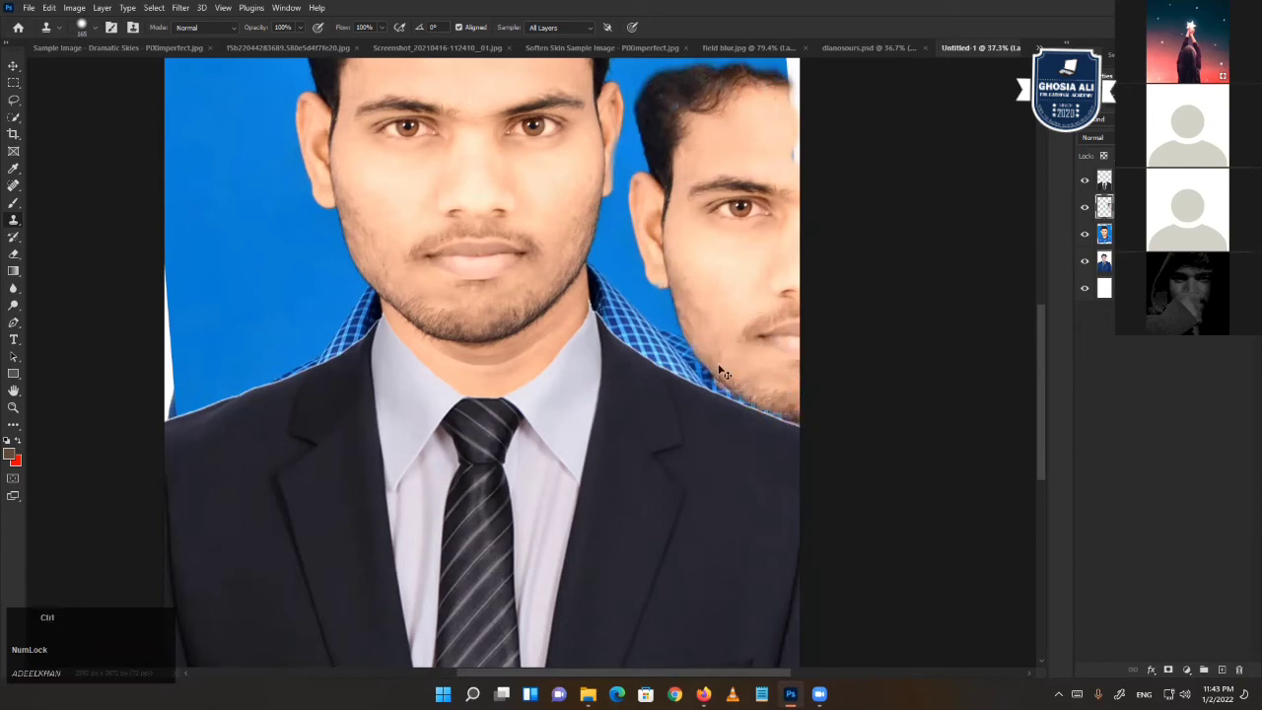
# - Enlarge the cloned face layer with Free Transform and reposition it beside the man's head
pyautogui.hotkey('ctrl', 't')
pyautogui.moveTo(707, 443); pyautogui.dragTo(721, 598)
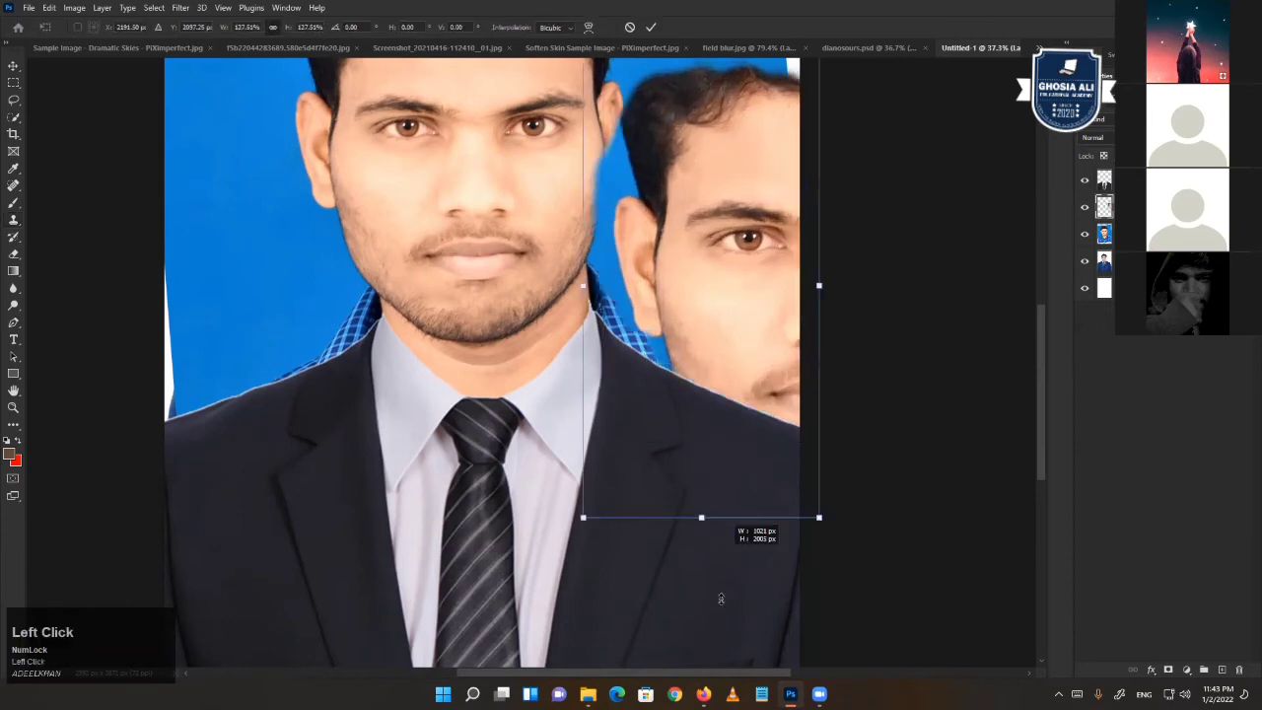
pyautogui.moveTo(730, 392); pyautogui.dragTo(729, 322)
pyautogui.press('Return')
# - Preview blend modes on the cloned face layer and set it to Screen
pyautogui.scroll(-3, 753, 307)
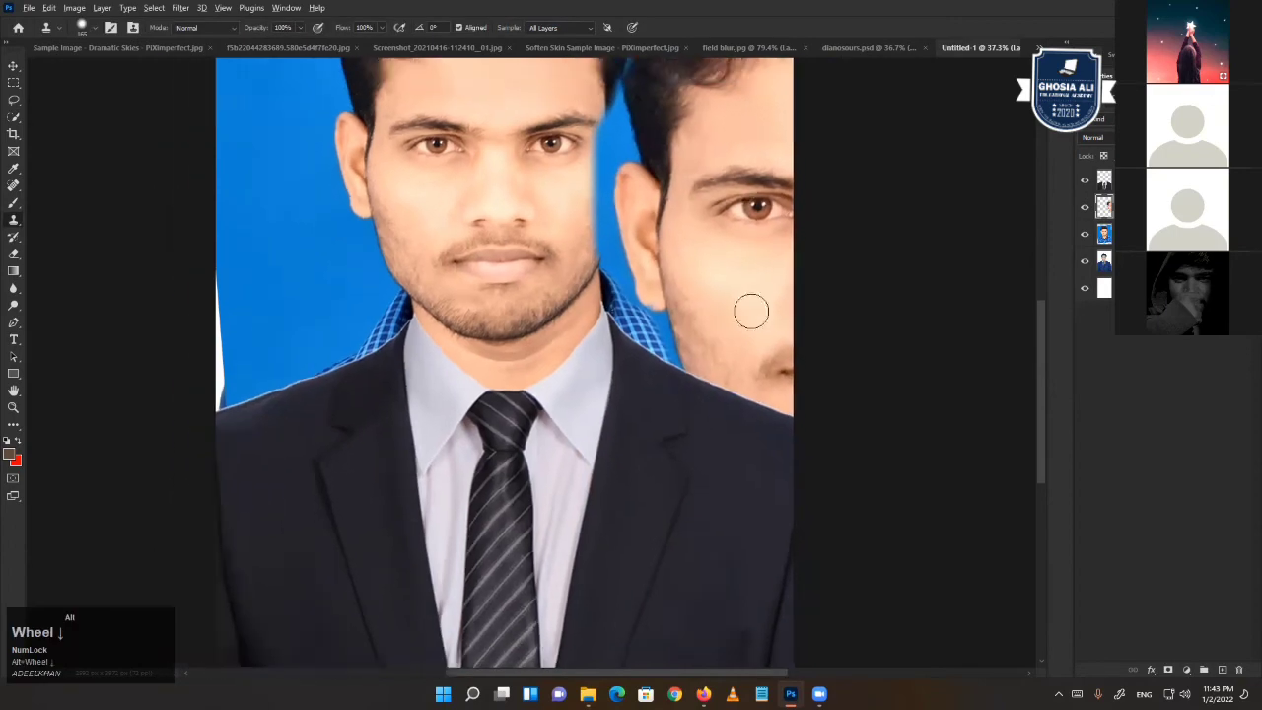
pyautogui.click(1095, 137)
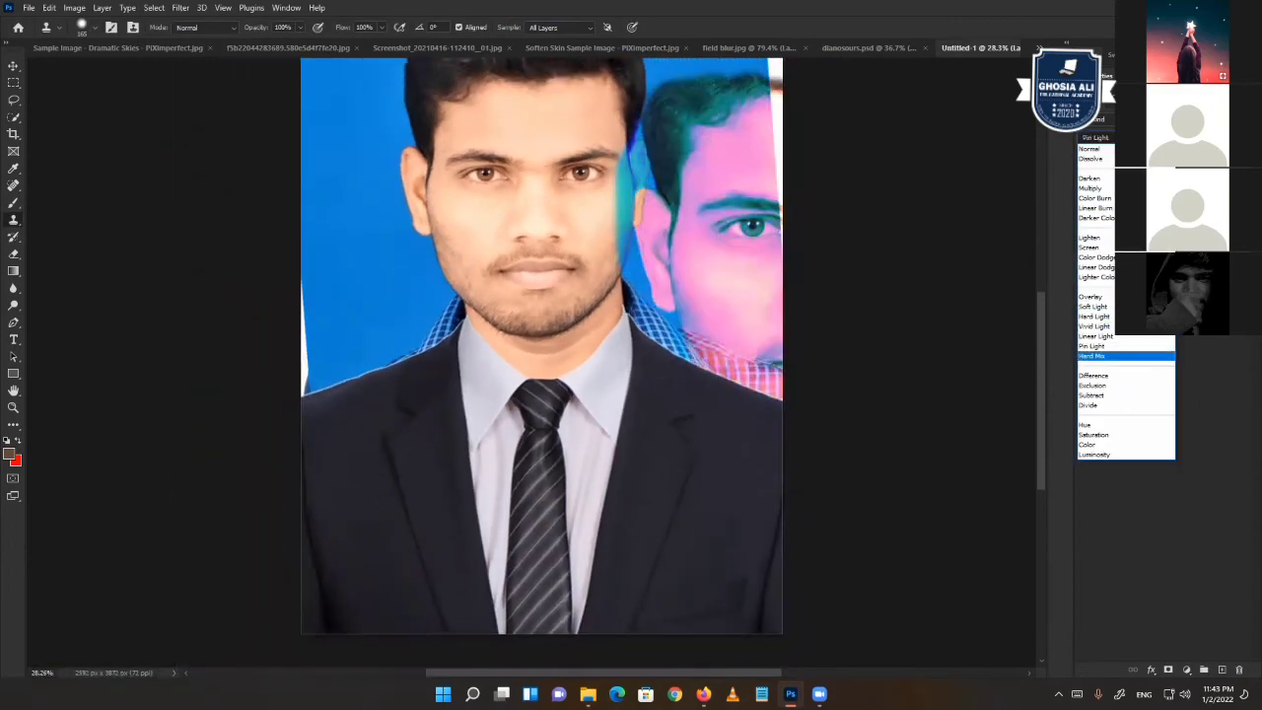
pyautogui.click(1094, 247)
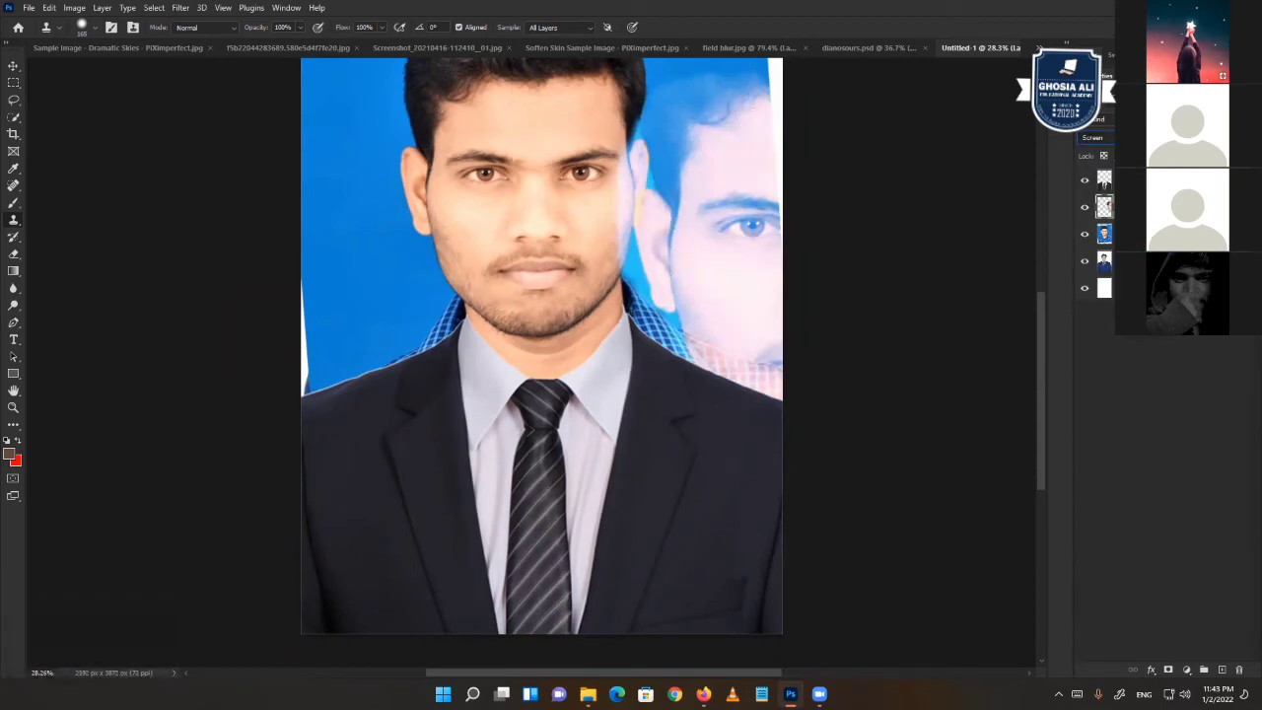
pyautogui.press('Return')
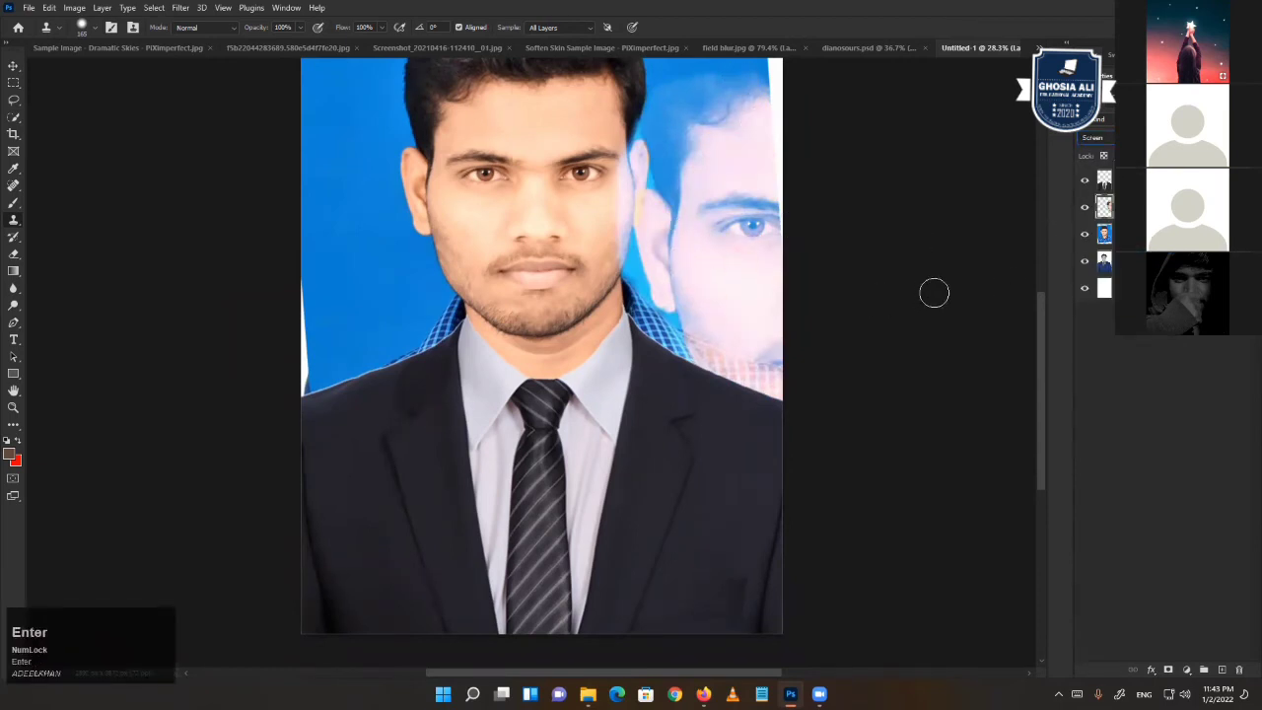
# - Delete the cloned face layer and add a new blank layer above the portrait for Clone Stamp retouching
pyautogui.press('Delete')
pyautogui.click(1221, 667)
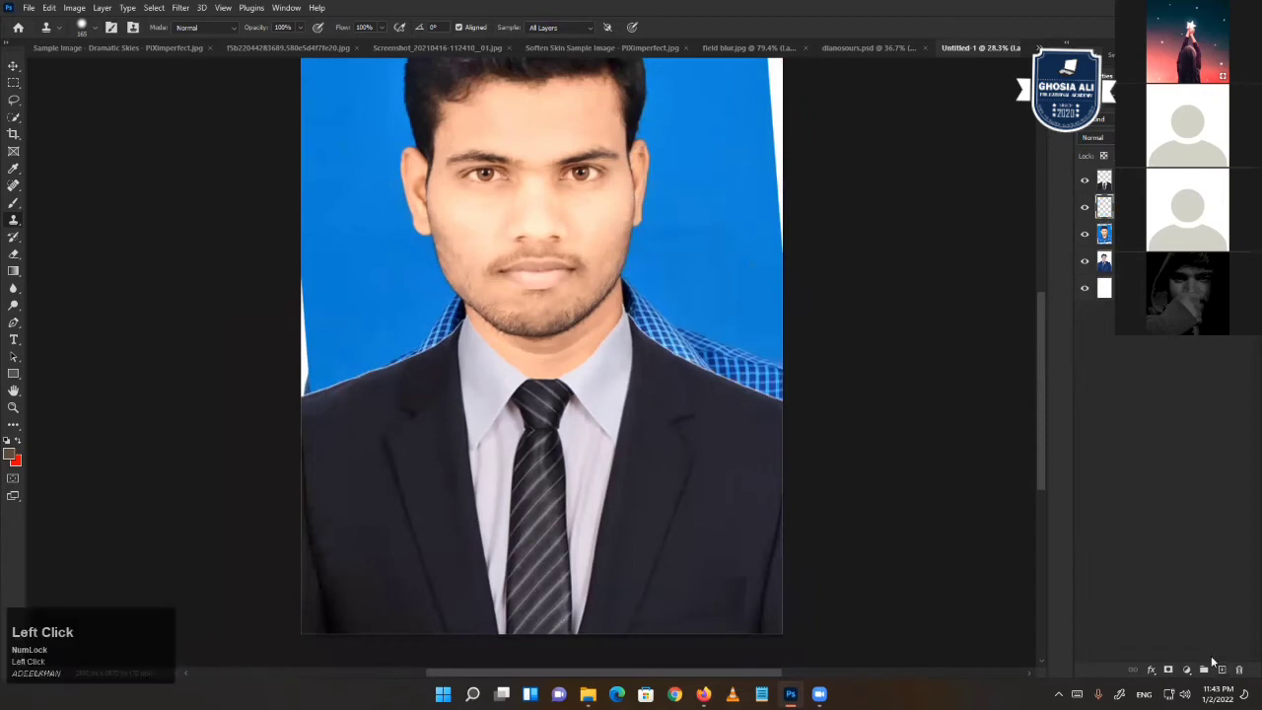
pyautogui.press('s')
# - Clone blue background over the checked shirt showing above the suit shoulder and beside the neck on the photo's right half
pyautogui.scroll(6, 735, 282)
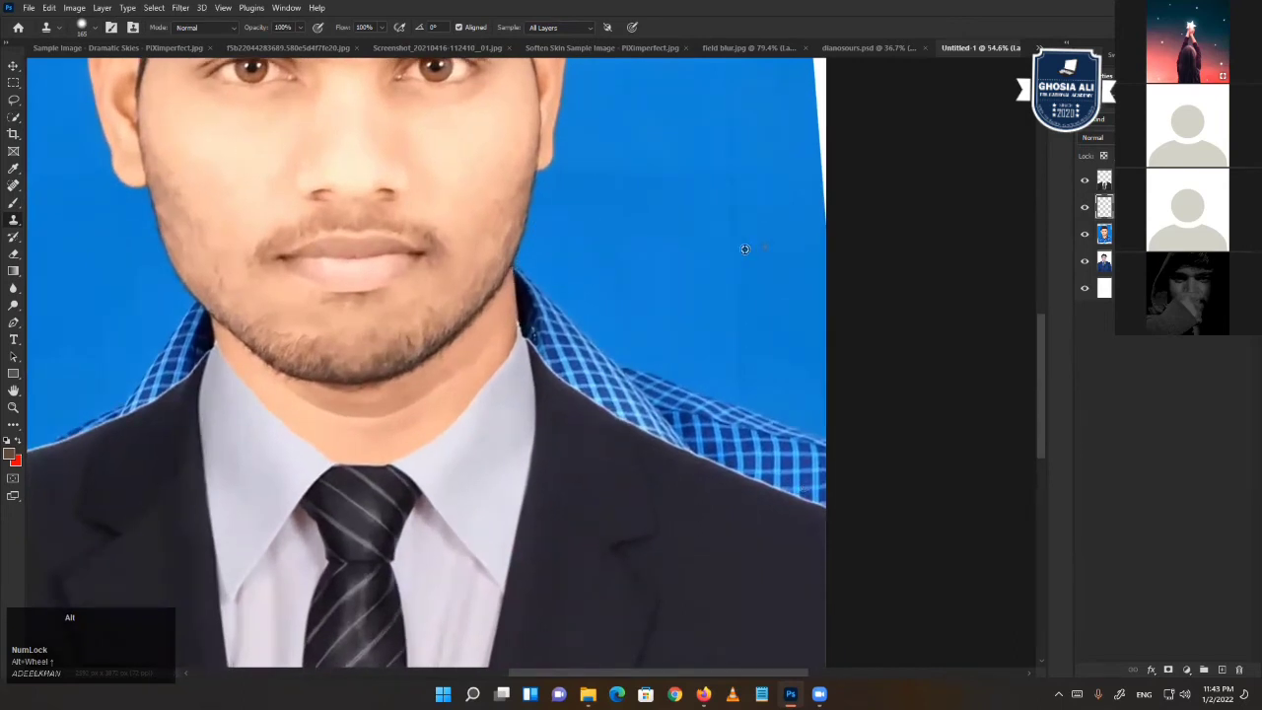
pyautogui.keyDown('alt'); pyautogui.click(676, 143); pyautogui.keyUp('alt')
pyautogui.moveTo(537, 286)
pyautogui.mouseDown()
pyautogui.moveTo(570, 354)
pyautogui.moveTo(607, 384)
pyautogui.moveTo(644, 370)
pyautogui.moveTo(637, 386)
pyautogui.moveTo(665, 394)
pyautogui.moveTo(668, 424)
pyautogui.moveTo(650, 273)
pyautogui.moveTo(644, 388)
pyautogui.moveTo(693, 417)
pyautogui.moveTo(657, 367)
pyautogui.moveTo(711, 432)
pyautogui.moveTo(701, 436)
pyautogui.moveTo(708, 409)
pyautogui.moveTo(759, 415)
pyautogui.moveTo(716, 434)
pyautogui.moveTo(735, 458)
pyautogui.moveTo(770, 434)
pyautogui.moveTo(780, 467)
pyautogui.moveTo(812, 460)
pyautogui.moveTo(802, 441)
pyautogui.moveTo(812, 483)
pyautogui.mouseUp()
pyautogui.keyDown('alt'); pyautogui.click(667, 279); pyautogui.keyUp('alt')
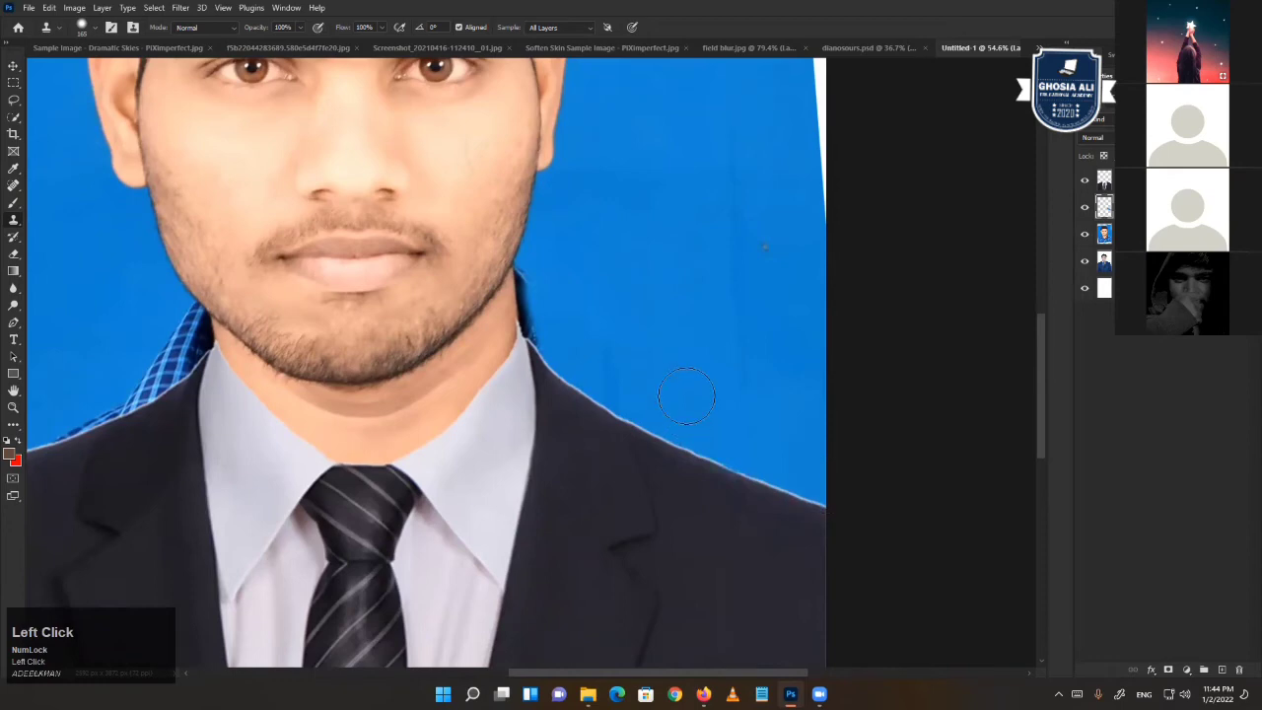
pyautogui.scroll(4, 640, 345)
pyautogui.keyDown('alt'); pyautogui.click(837, 190); pyautogui.keyUp('alt')
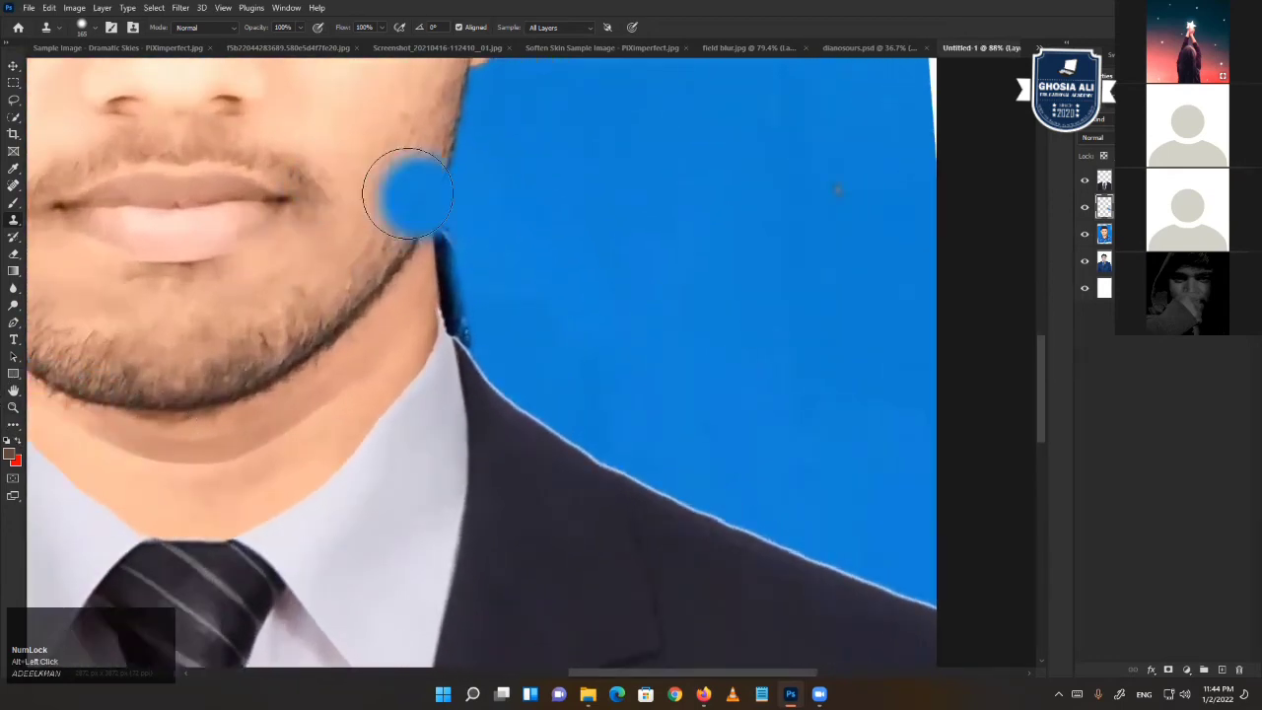
pyautogui.moveTo(481, 237)
pyautogui.mouseDown()
pyautogui.moveTo(447, 218)
pyautogui.moveTo(478, 344)
pyautogui.moveTo(457, 310)
pyautogui.moveTo(451, 229)
pyautogui.moveTo(486, 366)
pyautogui.mouseUp()
# - Clone blue background over the checked shirt above the suit shoulder on the photo's left half, sampling nearby blue areas
pyautogui.moveTo(349, 387); pyautogui.dragTo(857, 389)
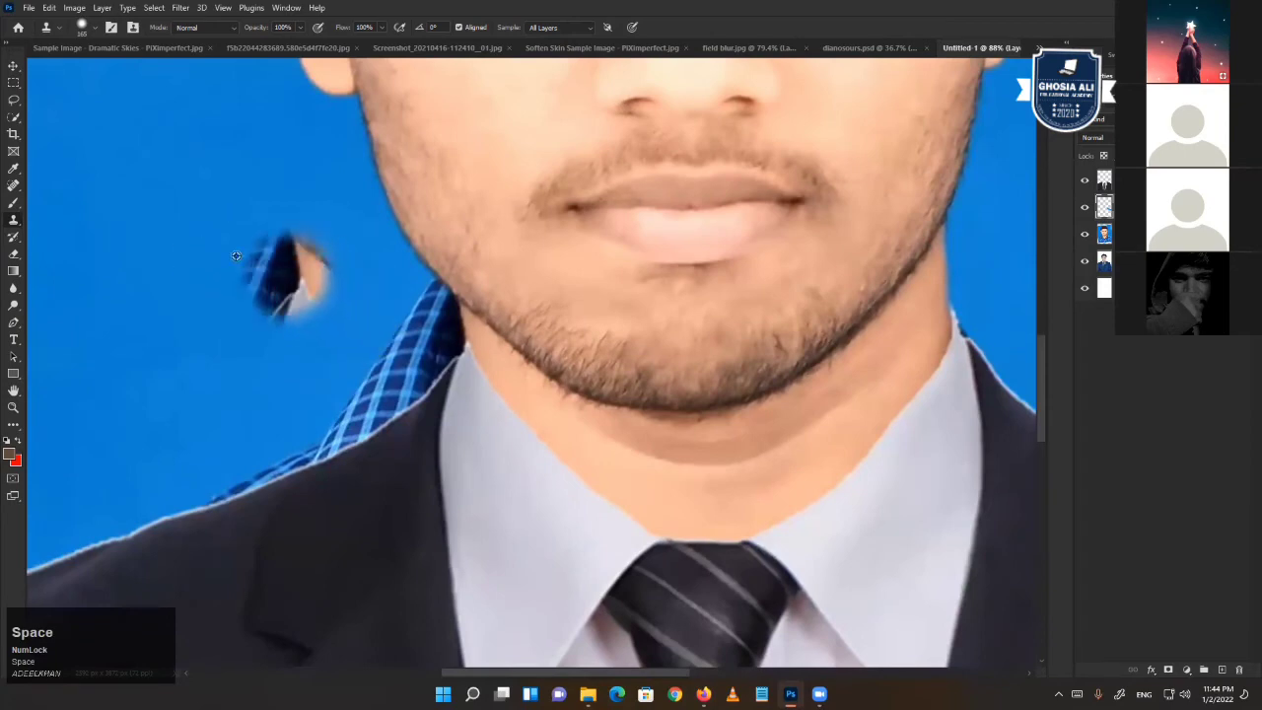
pyautogui.keyDown('alt'); pyautogui.click(225, 204); pyautogui.keyUp('alt')
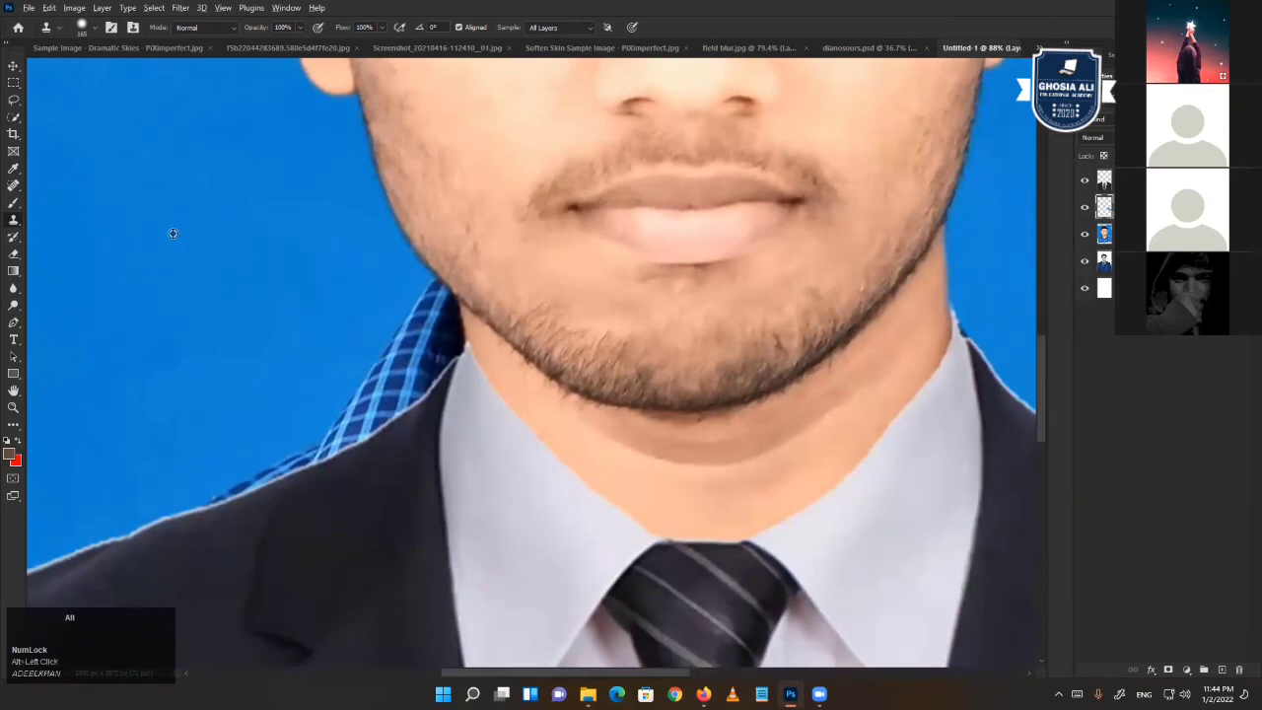
pyautogui.moveTo(464, 375)
pyautogui.mouseDown()
pyautogui.moveTo(379, 320)
pyautogui.moveTo(392, 316)
pyautogui.moveTo(365, 390)
pyautogui.moveTo(281, 460)
pyautogui.moveTo(213, 480)
pyautogui.mouseUp()
pyautogui.press('space')
pyautogui.moveTo(290, 409); pyautogui.dragTo(591, 288)
pyautogui.keyDown('alt'); pyautogui.click(533, 278); pyautogui.keyUp('alt')
pyautogui.moveTo(533, 363)
pyautogui.mouseDown()
pyautogui.moveTo(486, 327)
pyautogui.moveTo(467, 358)
pyautogui.mouseUp()
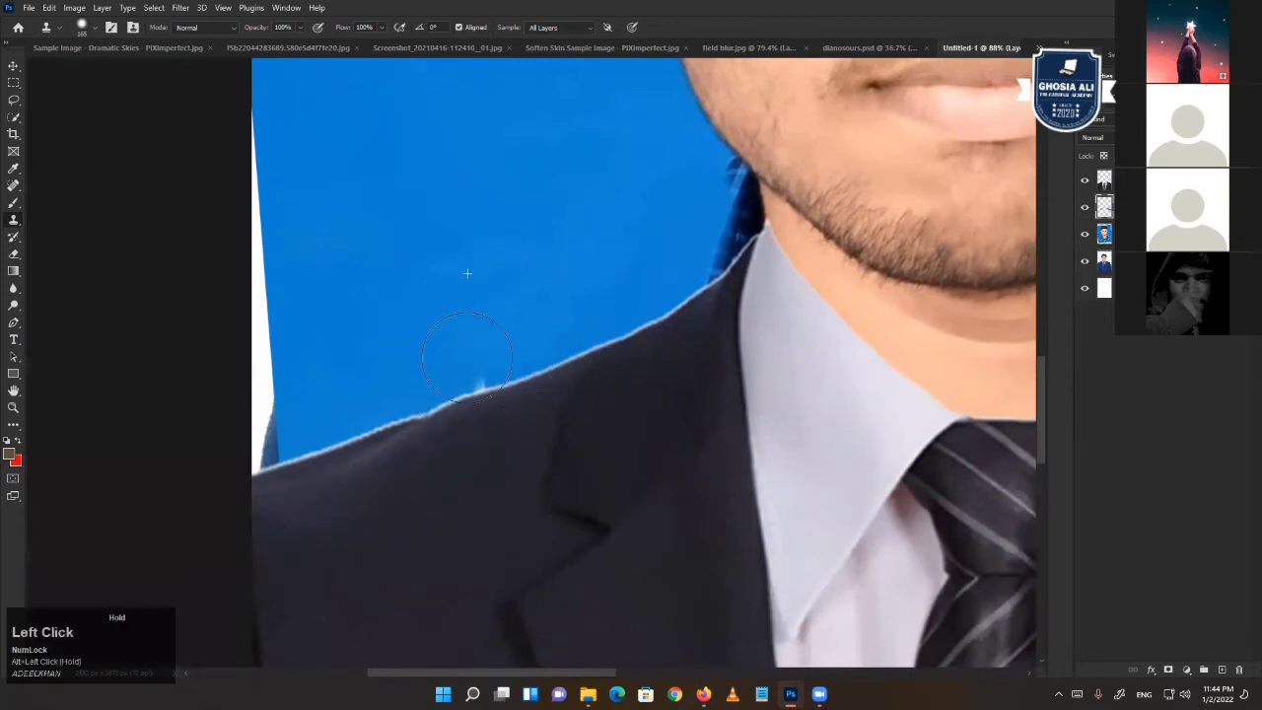
pyautogui.keyDown('alt'); pyautogui.click(492, 210); pyautogui.keyUp('alt')
pyautogui.moveTo(533, 264)
pyautogui.mouseDown()
pyautogui.moveTo(477, 386)
pyautogui.moveTo(623, 340)
pyautogui.mouseUp()
pyautogui.press('space')
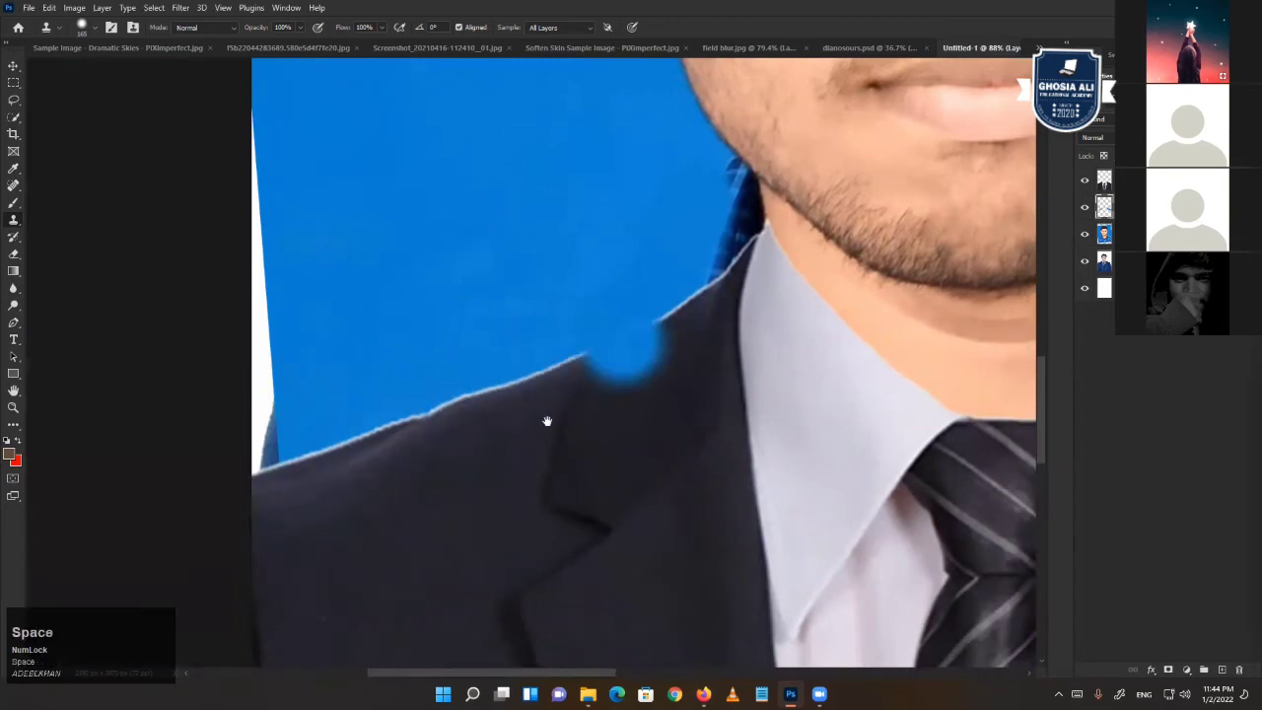
pyautogui.moveTo(548, 422); pyautogui.dragTo(469, 505)
# - Cover the remaining shirt remnant between the jaw, collar and left shoulder with cloned blue background
pyautogui.keyDown('alt'); pyautogui.click(522, 226); pyautogui.keyUp('alt')
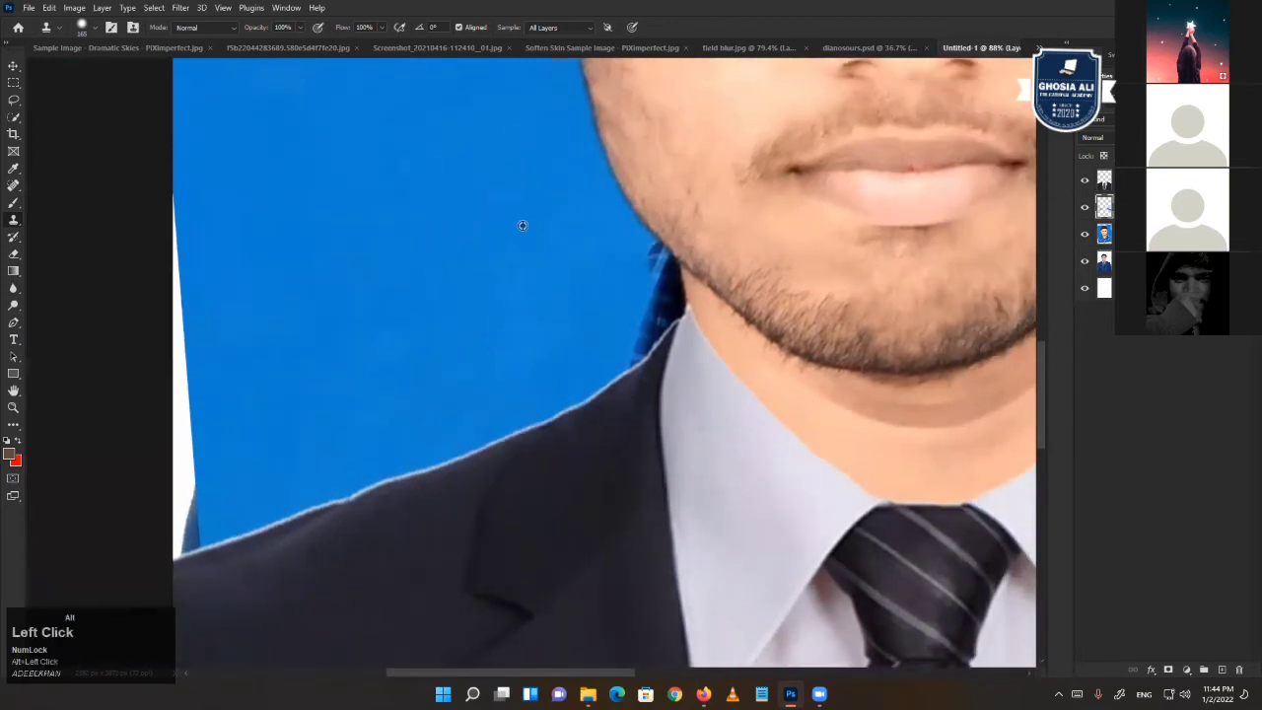
pyautogui.click(814, 90)
pyautogui.hotkey('ctrl', 'z')
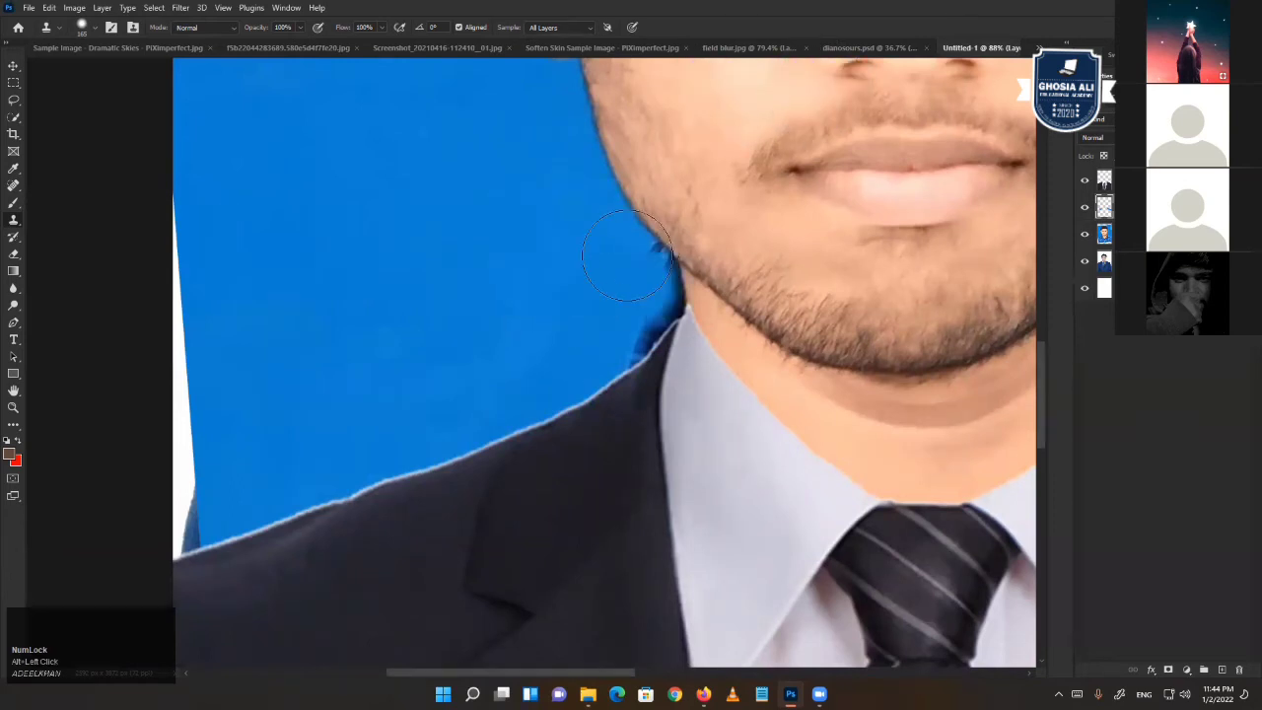
pyautogui.click(618, 263)
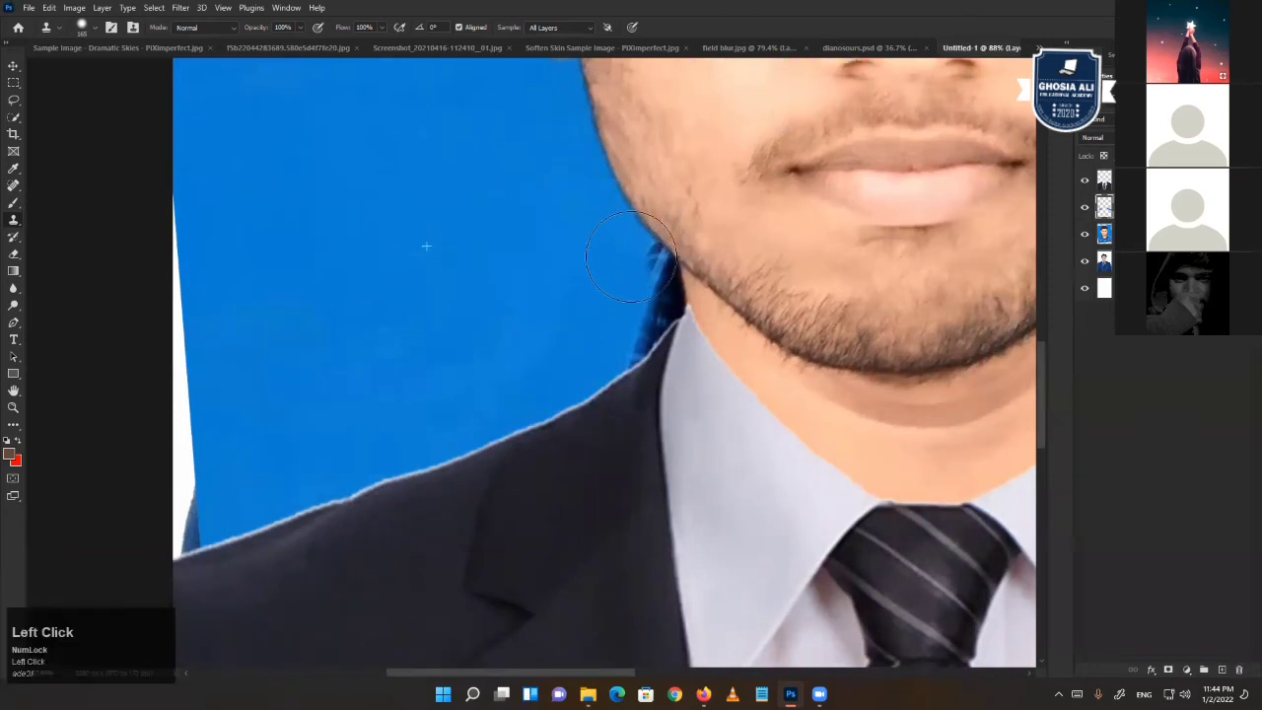
pyautogui.moveTo(645, 257)
pyautogui.mouseDown()
pyautogui.moveTo(652, 245)
pyautogui.moveTo(670, 264)
pyautogui.moveTo(665, 317)
pyautogui.mouseUp()
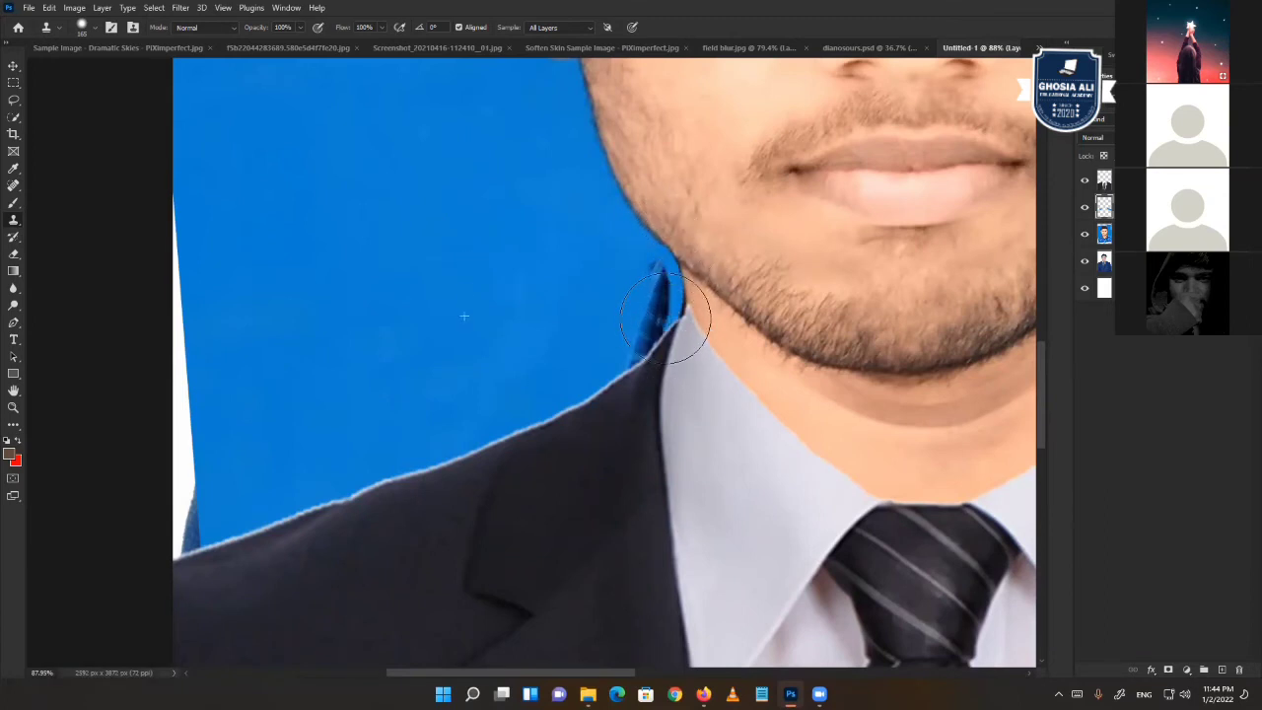
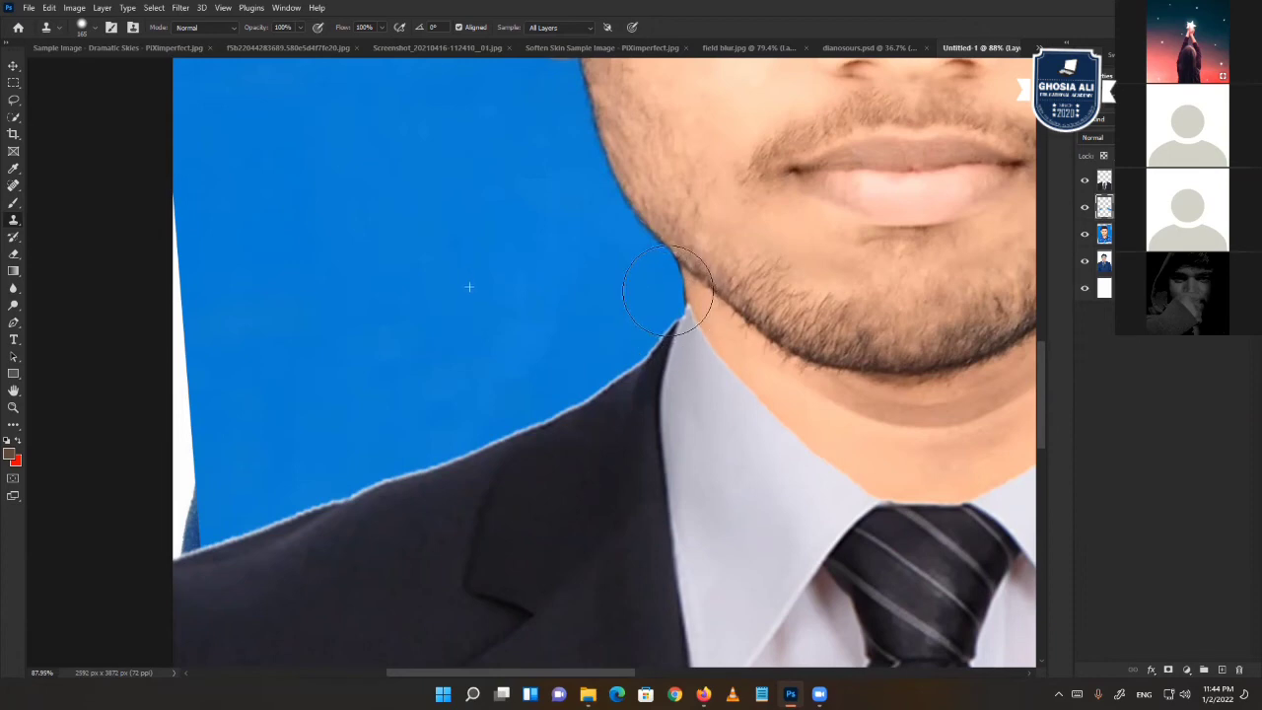
# - Clone blue background over the white strip at the photo's left edge, down to the suit shoulder
pyautogui.scroll(-5, 638, 318)
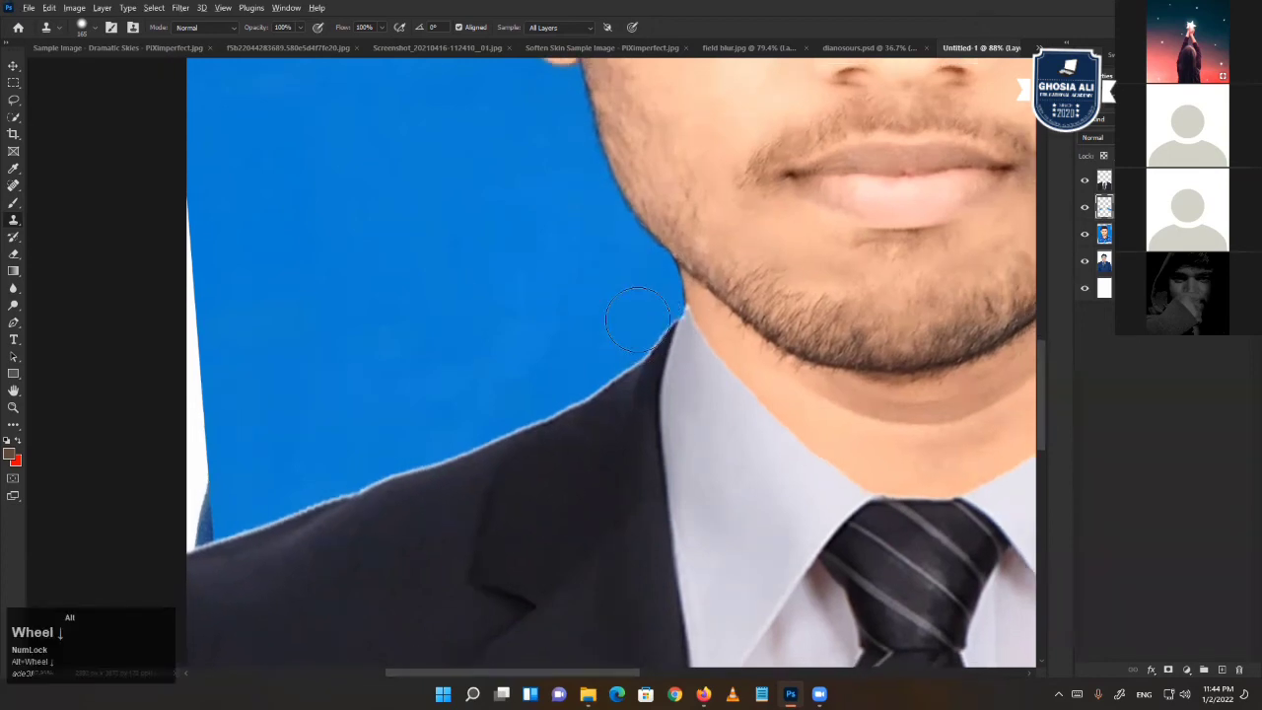
pyautogui.scroll(-5, 802, 312)
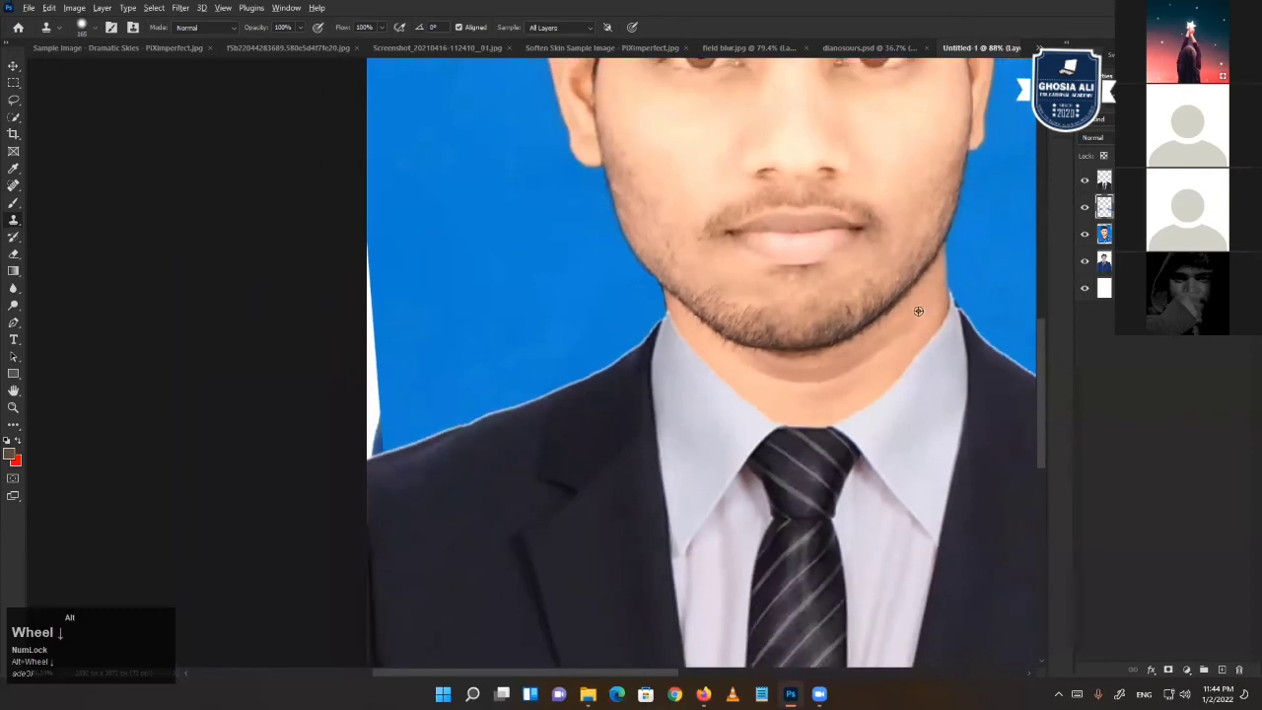
pyautogui.scroll(-6, 843, 288)
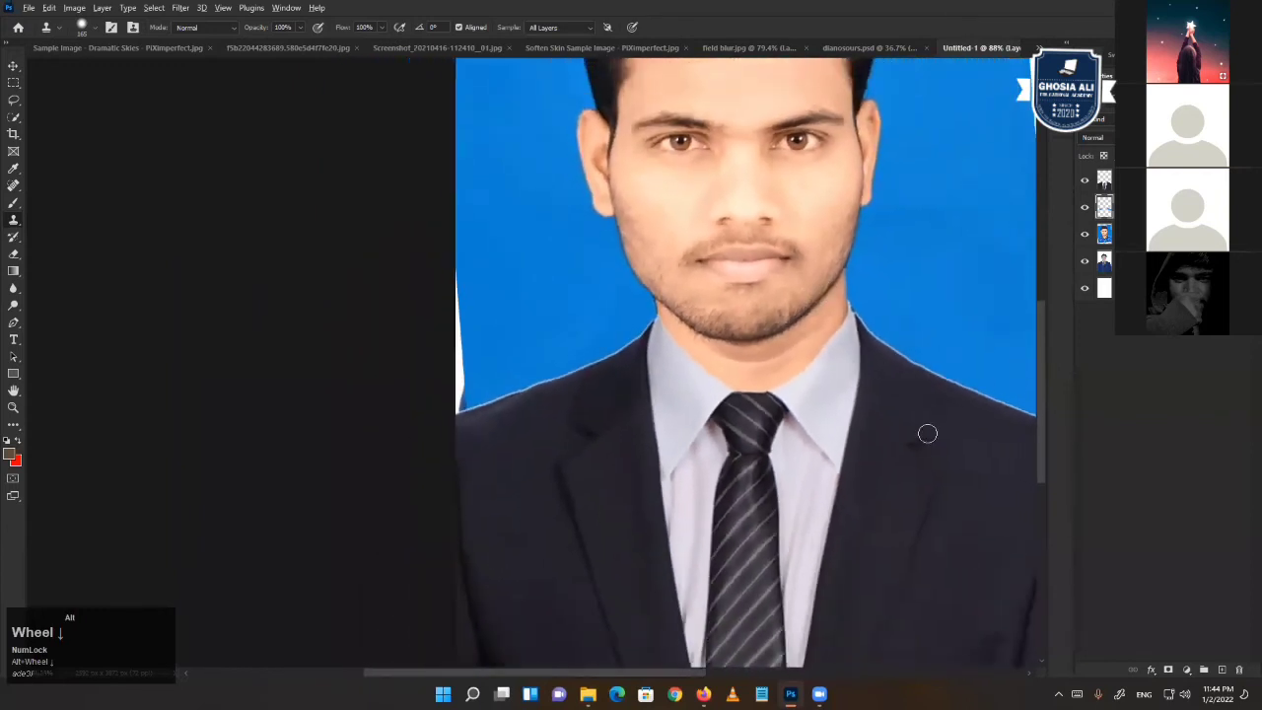
pyautogui.scroll(-1, 666, 308)
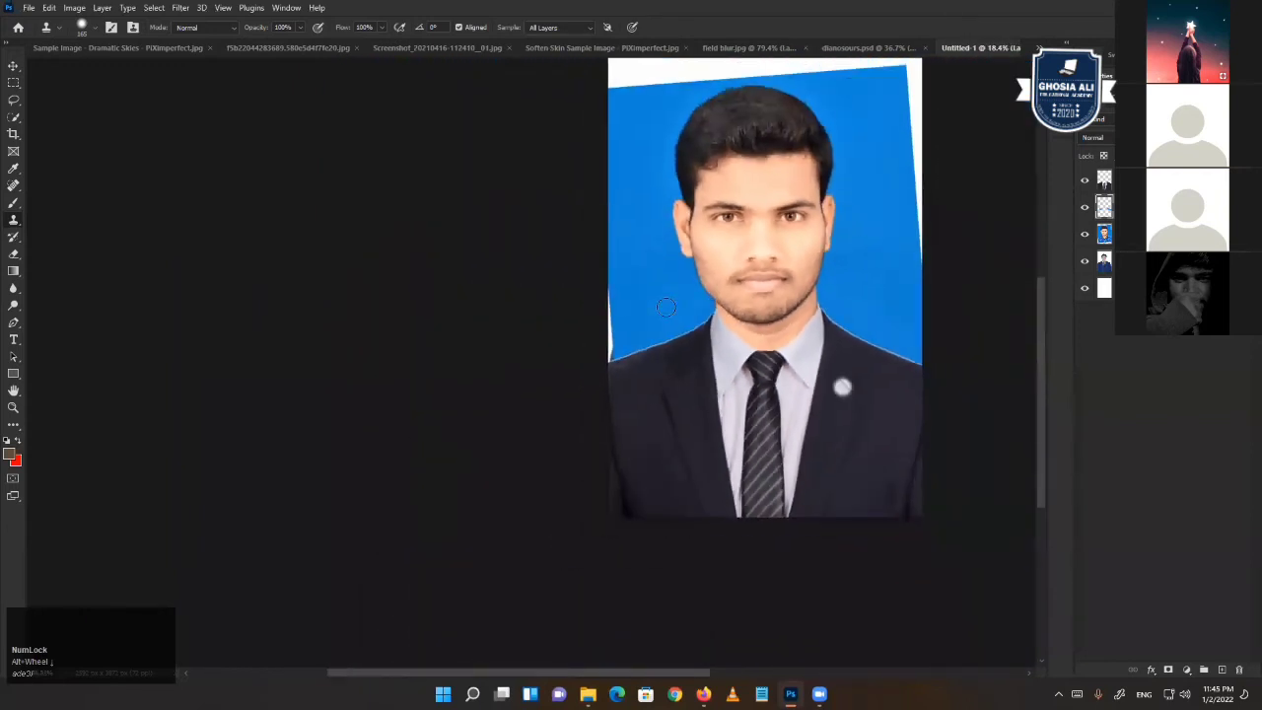
pyautogui.scroll(3, 651, 237)
pyautogui.scroll(3, 651, 231)
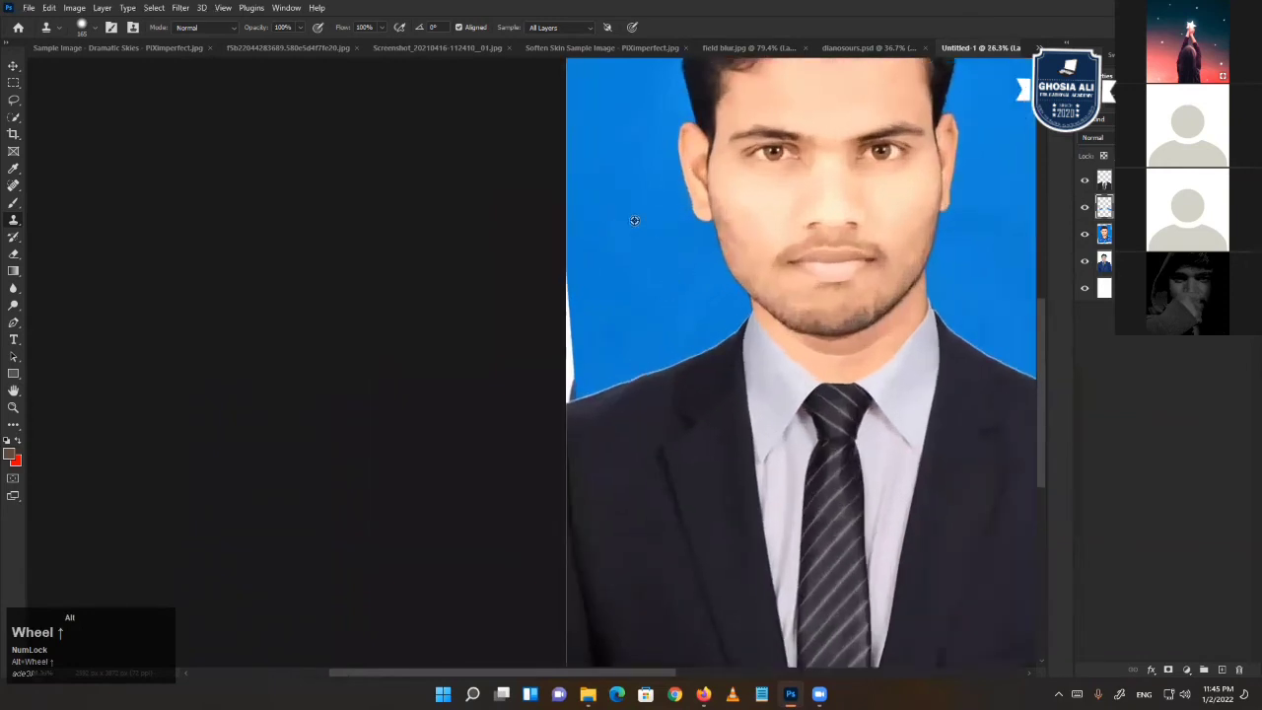
pyautogui.moveTo(505, 351)
pyautogui.mouseDown()
pyautogui.moveTo(514, 399)
pyautogui.moveTo(524, 357)
pyautogui.moveTo(537, 355)
pyautogui.moveTo(518, 435)
pyautogui.mouseUp()
pyautogui.click(517, 435)
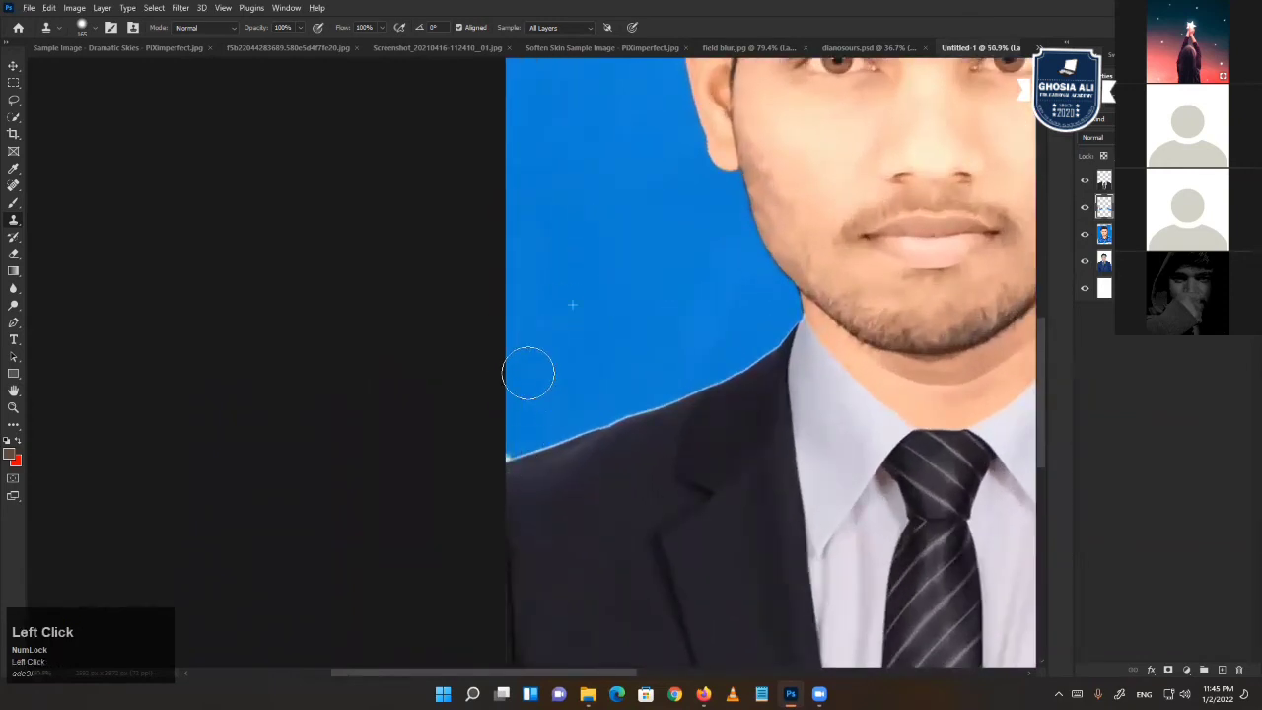
# - Fill the white wedge along the photo's right edge with blue sampled just above the shoulder
pyautogui.scroll(-2, 536, 378)
pyautogui.scroll(-4, 918, 454)
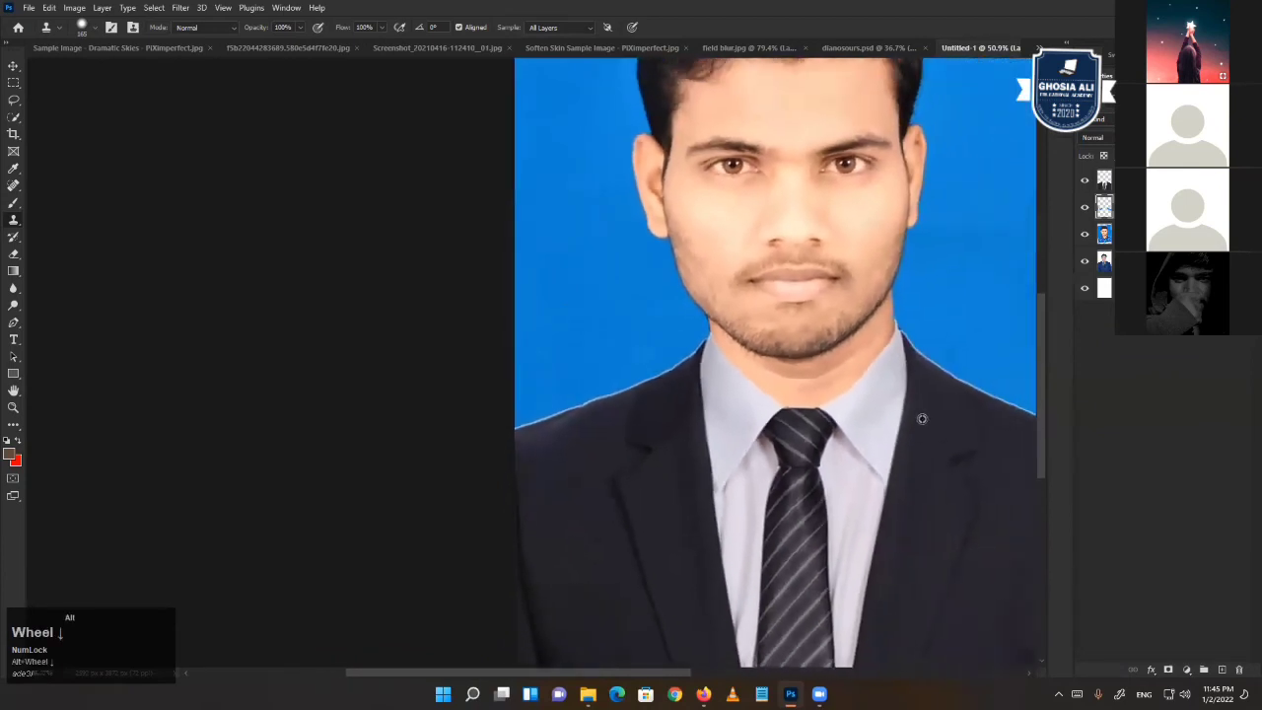
pyautogui.scroll(-1, 913, 416)
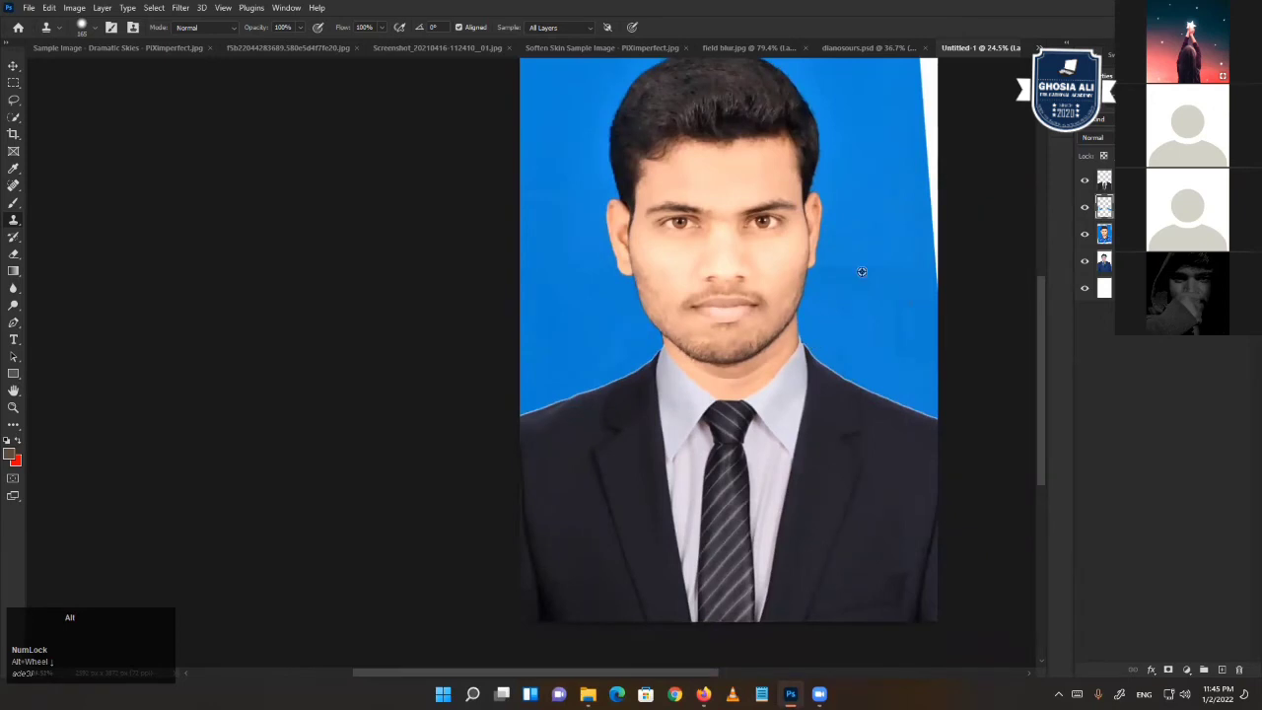
pyautogui.scroll(-3, 862, 271)
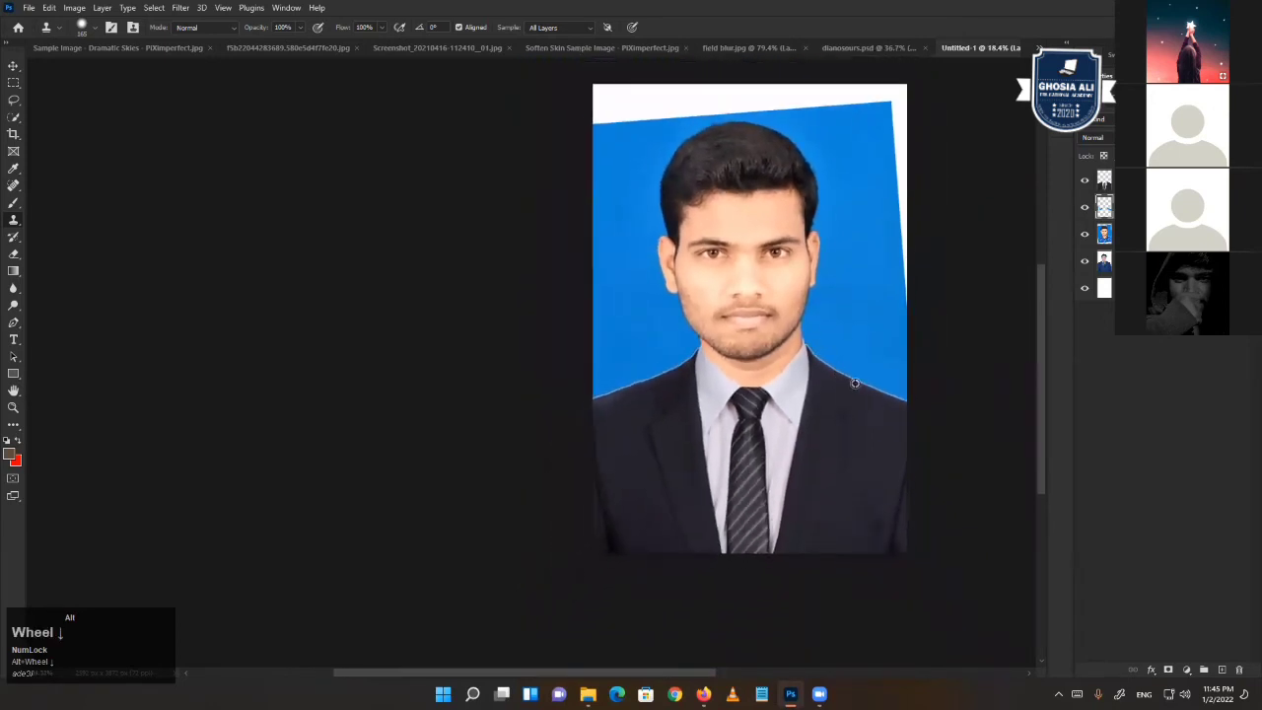
pyautogui.keyDown('alt'); pyautogui.click(878, 333); pyautogui.keyUp('alt')
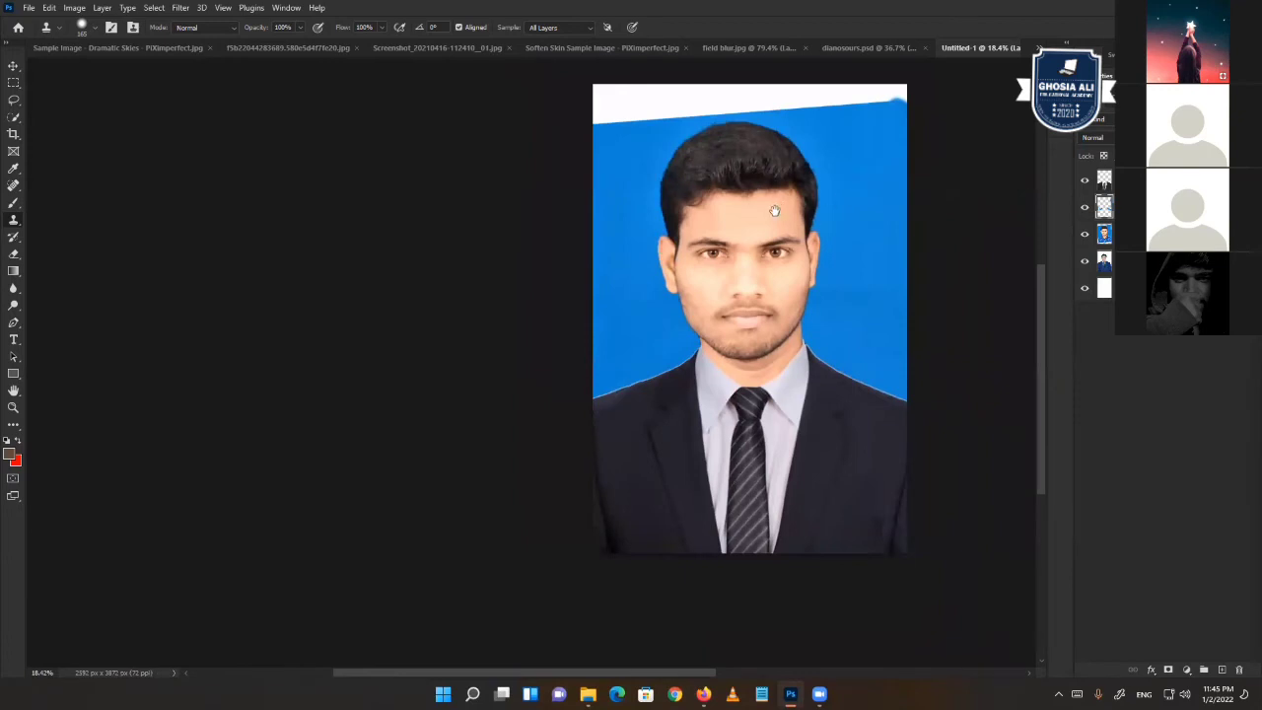
# - Enlarge the Clone Stamp brush and clone blue background over the white gap in the photo's top-right corner
pyautogui.moveTo(774, 210); pyautogui.dragTo(753, 279)
pyautogui.keyDown('alt'); pyautogui.rightClick(844, 255); pyautogui.keyUp('alt')
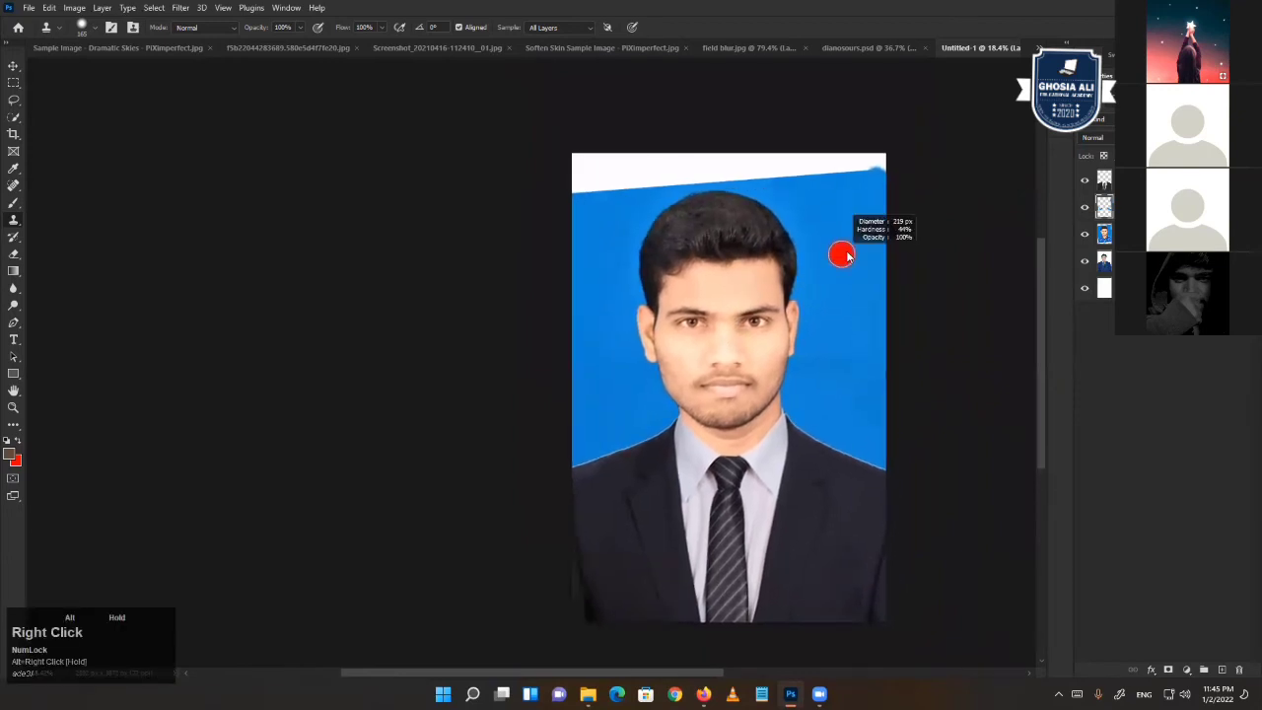
pyautogui.keyDown('alt'); pyautogui.click(847, 240); pyautogui.keyUp('alt')
pyautogui.keyDown('alt'); pyautogui.rightClick(867, 214); pyautogui.keyUp('alt')
pyautogui.click(871, 163)
pyautogui.moveTo(874, 160)
pyautogui.mouseDown()
pyautogui.moveTo(814, 160)
pyautogui.moveTo(871, 156)
pyautogui.moveTo(851, 199)
pyautogui.moveTo(829, 163)
pyautogui.moveTo(777, 160)
pyautogui.mouseUp()
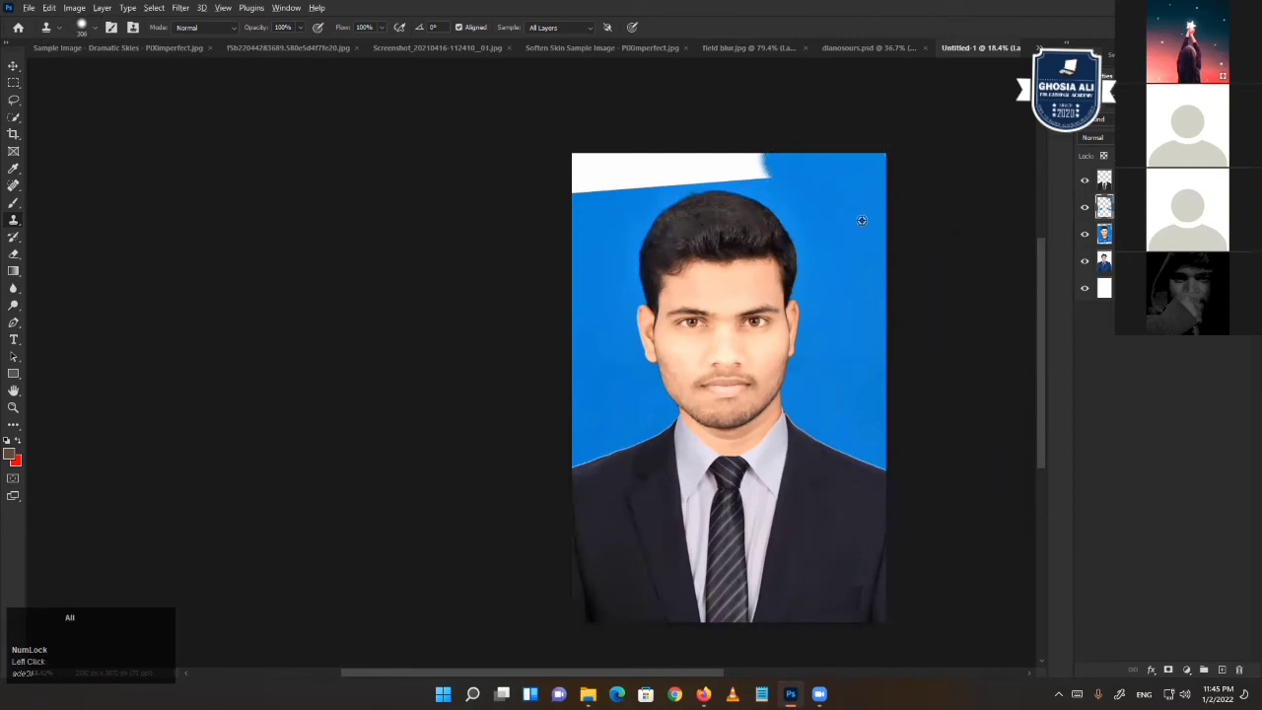
# - Clone blue background over the white area in the photo's top-left corner, including the thin strip at the edge
pyautogui.keyDown('alt'); pyautogui.click(811, 181); pyautogui.keyUp('alt')
pyautogui.moveTo(604, 189)
pyautogui.mouseDown()
pyautogui.moveTo(586, 195)
pyautogui.moveTo(579, 166)
pyautogui.moveTo(599, 155)
pyautogui.moveTo(604, 184)
pyautogui.moveTo(616, 158)
pyautogui.moveTo(610, 195)
pyautogui.mouseUp()
pyautogui.scroll(1, 611, 195)
pyautogui.scroll(3, 610, 196)
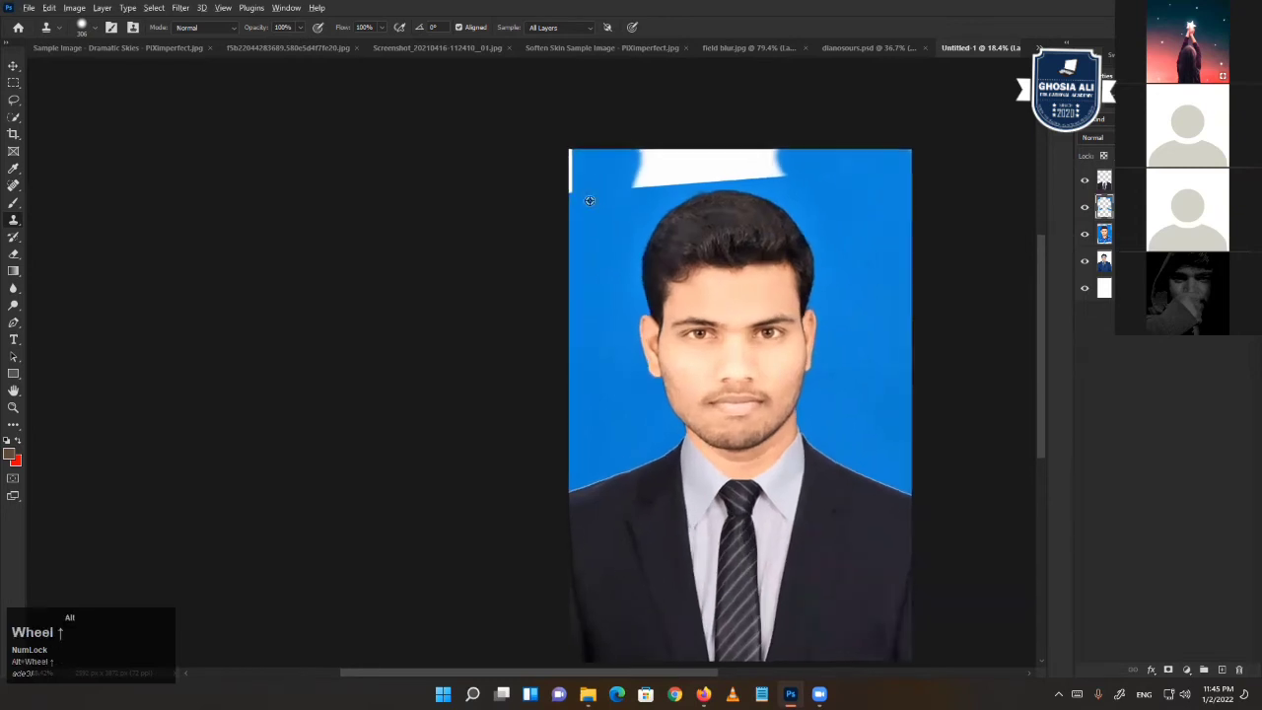
pyautogui.scroll(2, 572, 185)
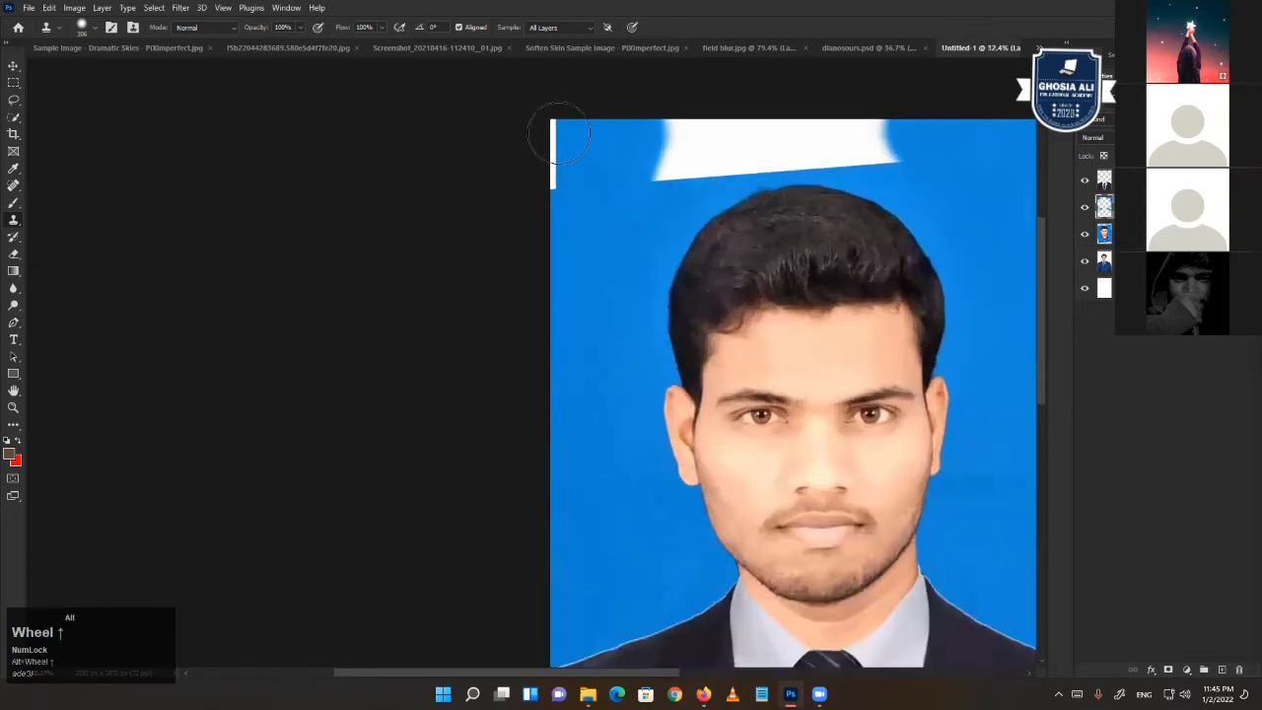
pyautogui.click(651, 166)
pyautogui.moveTo(588, 282); pyautogui.dragTo(526, 310)
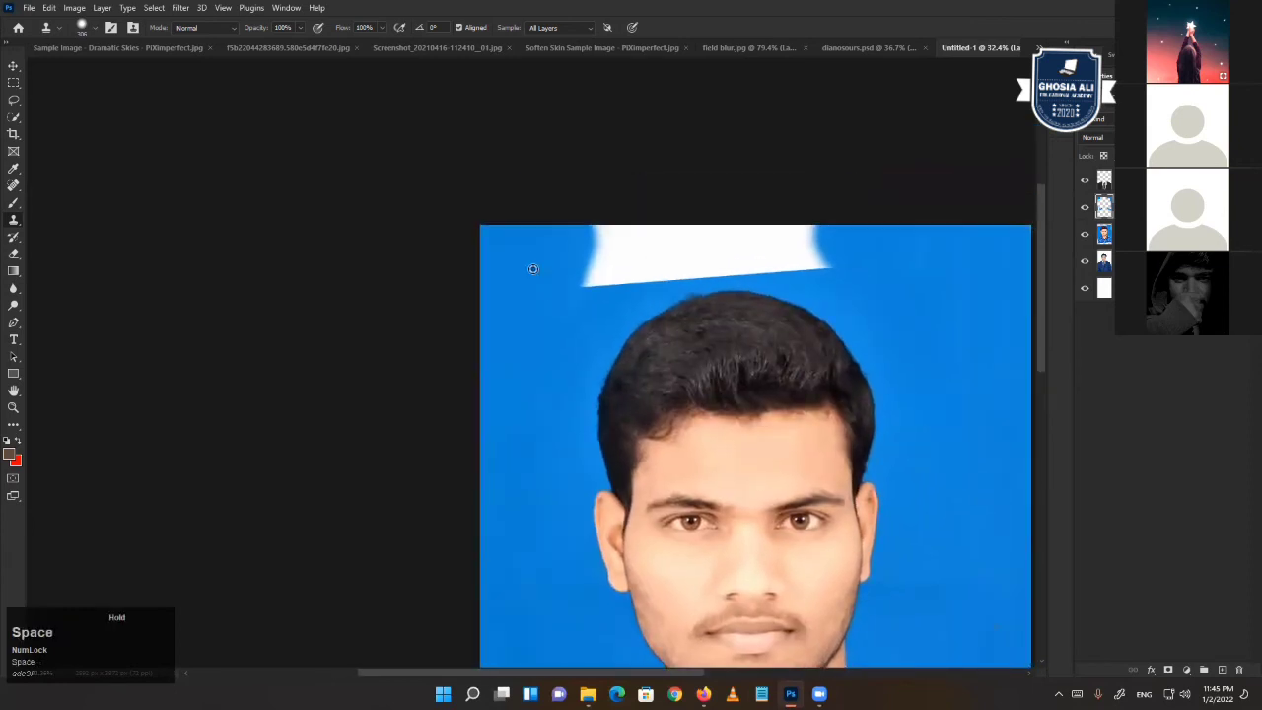
# - Fill the remaining white gap above the man's hair with blue background sampled from both sides of the head
pyautogui.keyDown('alt'); pyautogui.click(540, 337); pyautogui.keyUp('alt')
pyautogui.moveTo(590, 264)
pyautogui.mouseDown()
pyautogui.moveTo(597, 247)
pyautogui.moveTo(626, 254)
pyautogui.moveTo(627, 236)
pyautogui.moveTo(677, 249)
pyautogui.moveTo(646, 265)
pyautogui.moveTo(654, 256)
pyautogui.mouseUp()
pyautogui.keyDown('alt'); pyautogui.click(534, 268); pyautogui.keyUp('alt')
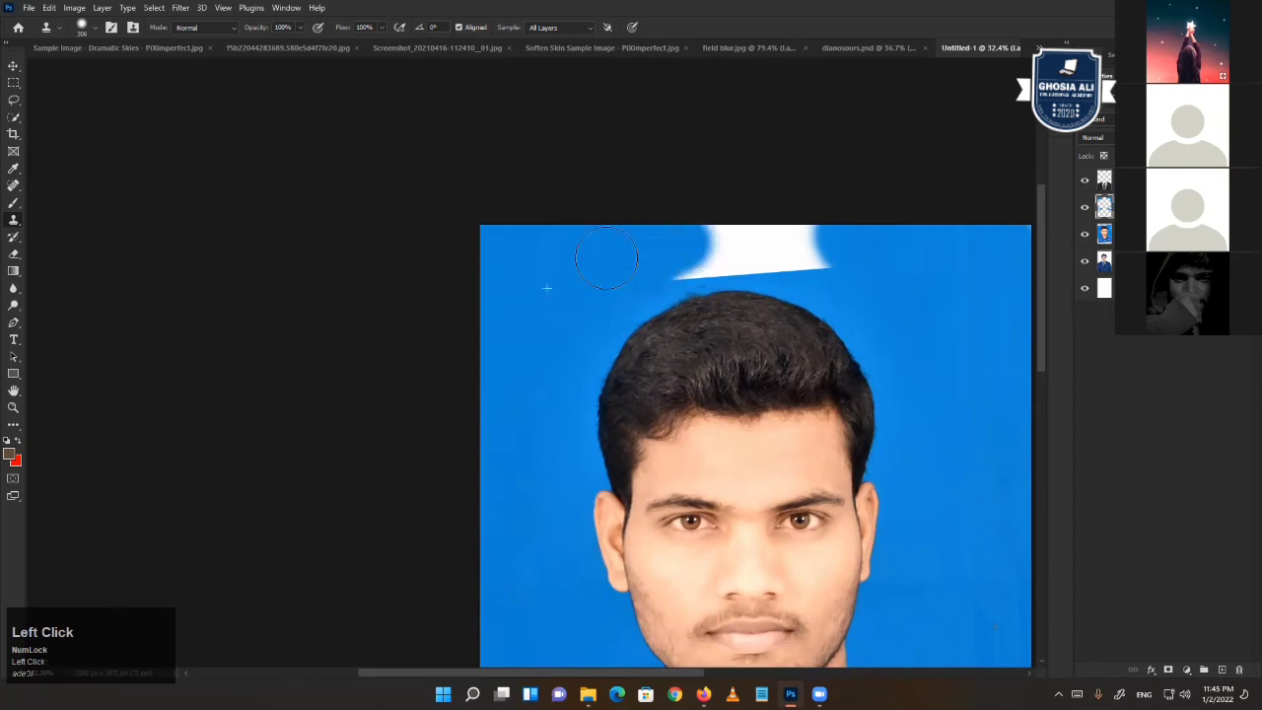
pyautogui.keyDown('alt'); pyautogui.click(528, 282); pyautogui.keyUp('alt')
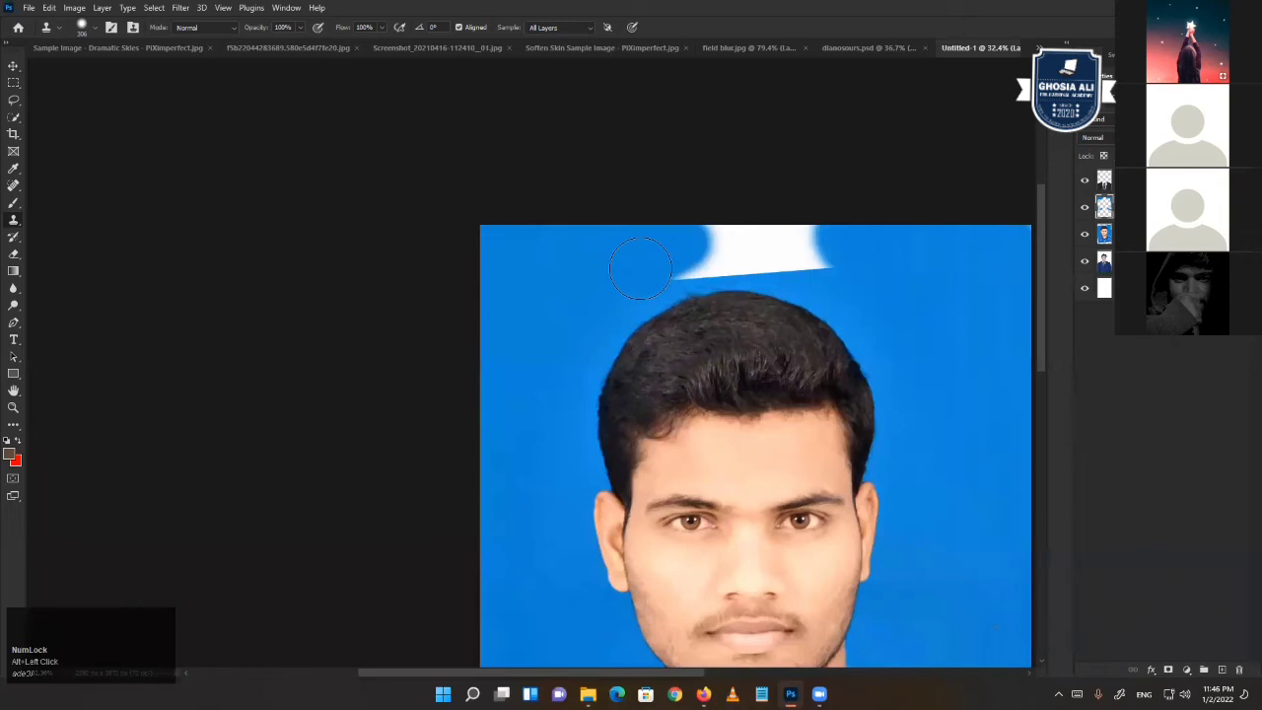
pyautogui.moveTo(667, 259)
pyautogui.mouseDown()
pyautogui.moveTo(743, 242)
pyautogui.moveTo(683, 254)
pyautogui.mouseUp()
pyautogui.keyDown('alt'); pyautogui.click(964, 335); pyautogui.keyUp('alt')
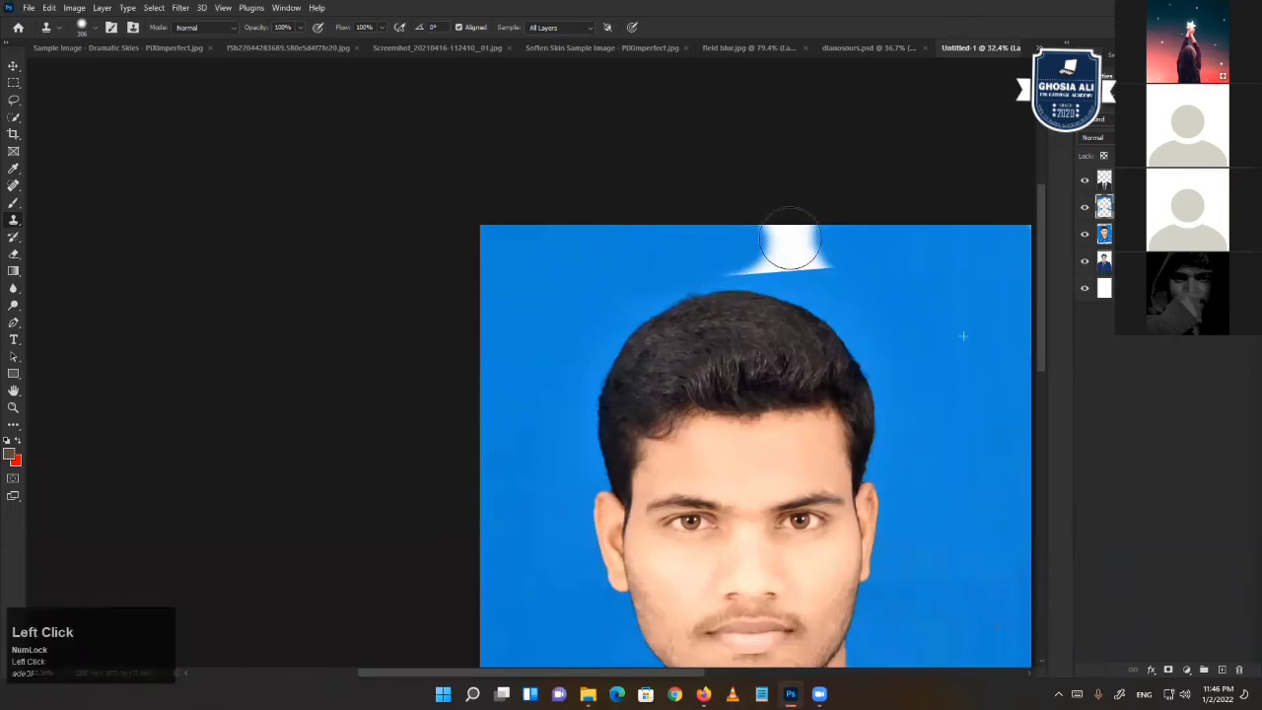
pyautogui.moveTo(791, 238)
pyautogui.mouseDown()
pyautogui.moveTo(727, 253)
pyautogui.moveTo(767, 252)
pyautogui.mouseUp()
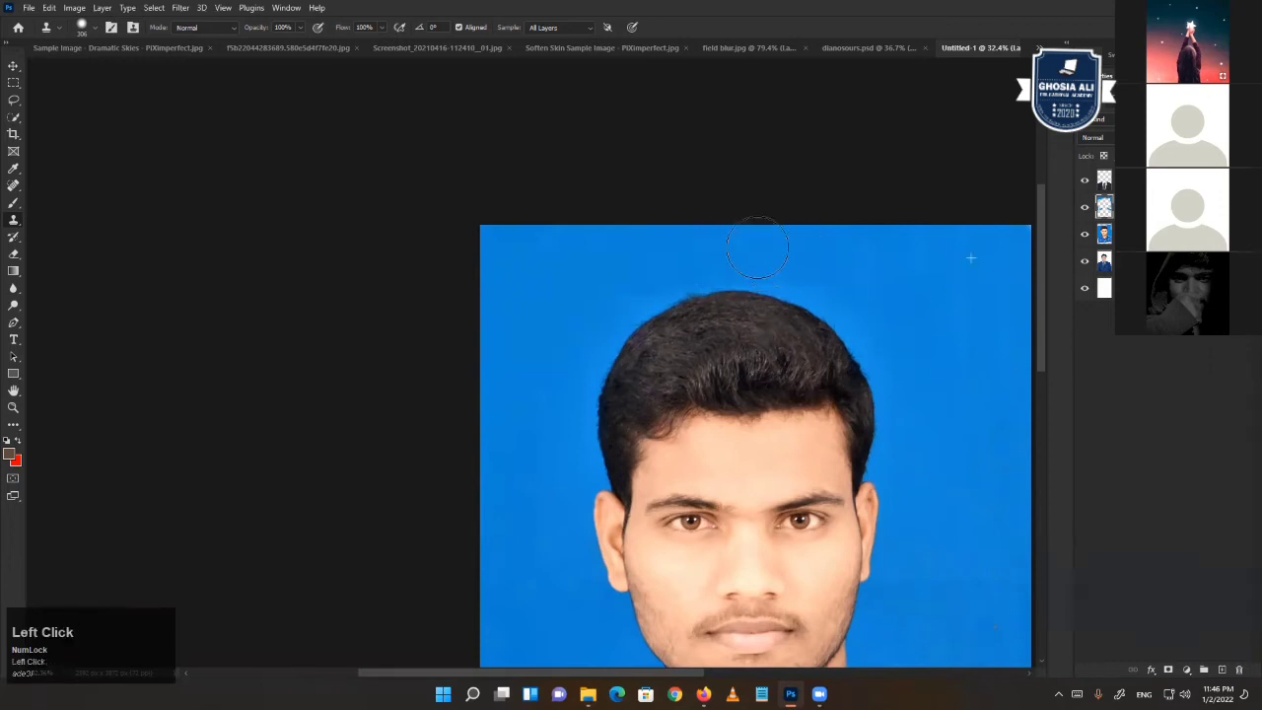
# - Fit the whole photo on screen to review the retouched background
pyautogui.press('z')
pyautogui.rightClick(792, 330)
pyautogui.click(812, 344)
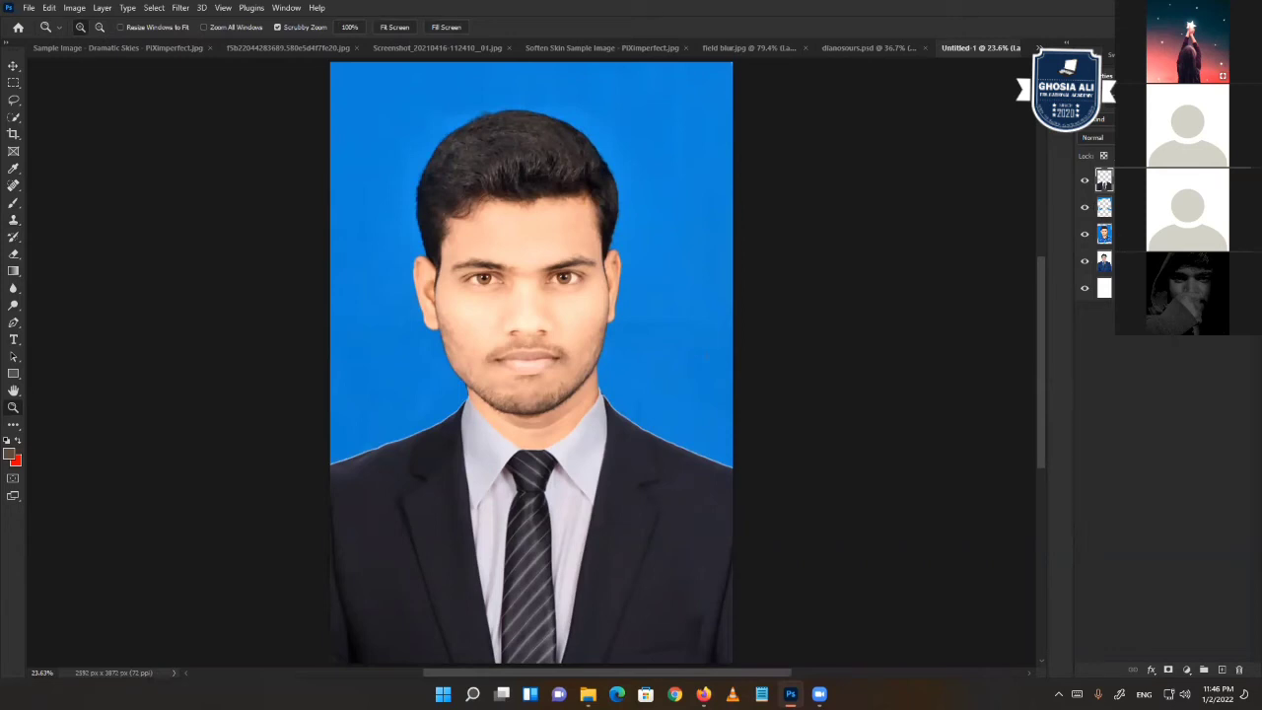
pyautogui.rightClick(641, 231)
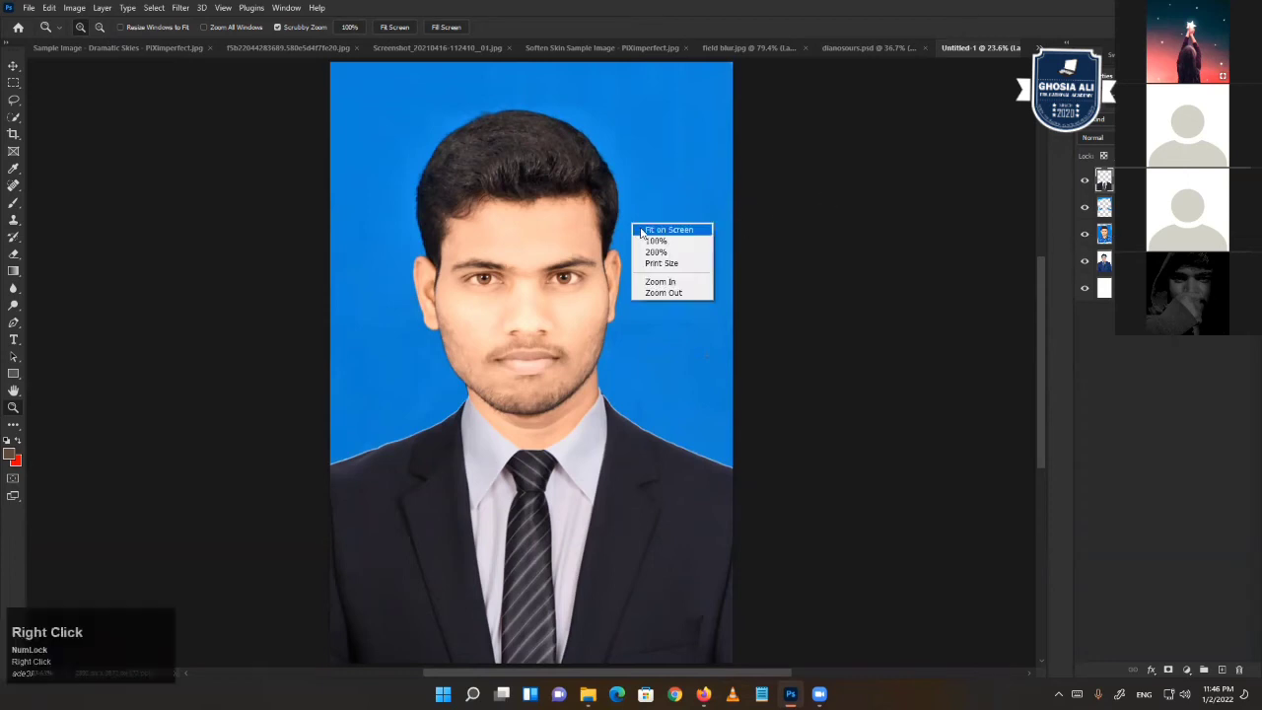
pyautogui.click(642, 230)
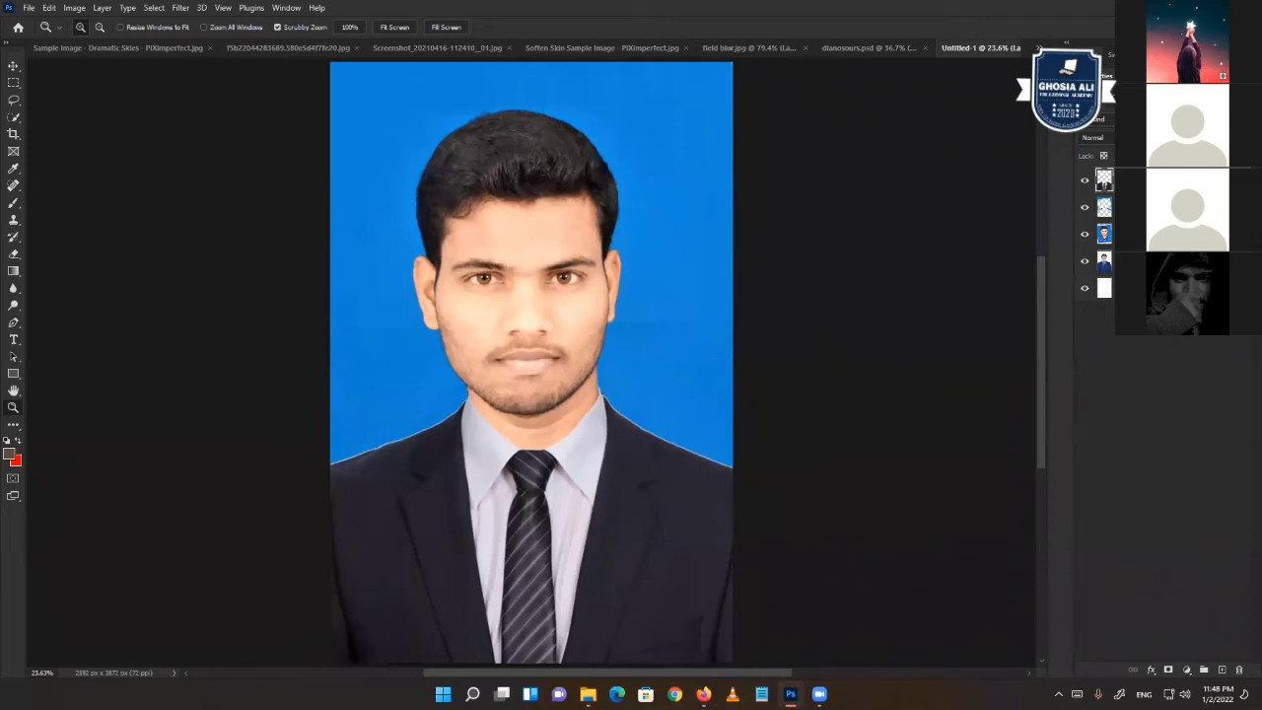
# - Stamp all visible layers into a new merged layer at the top of the layer stack
pyautogui.hotkey('ctrl', 'alt', 'shift')
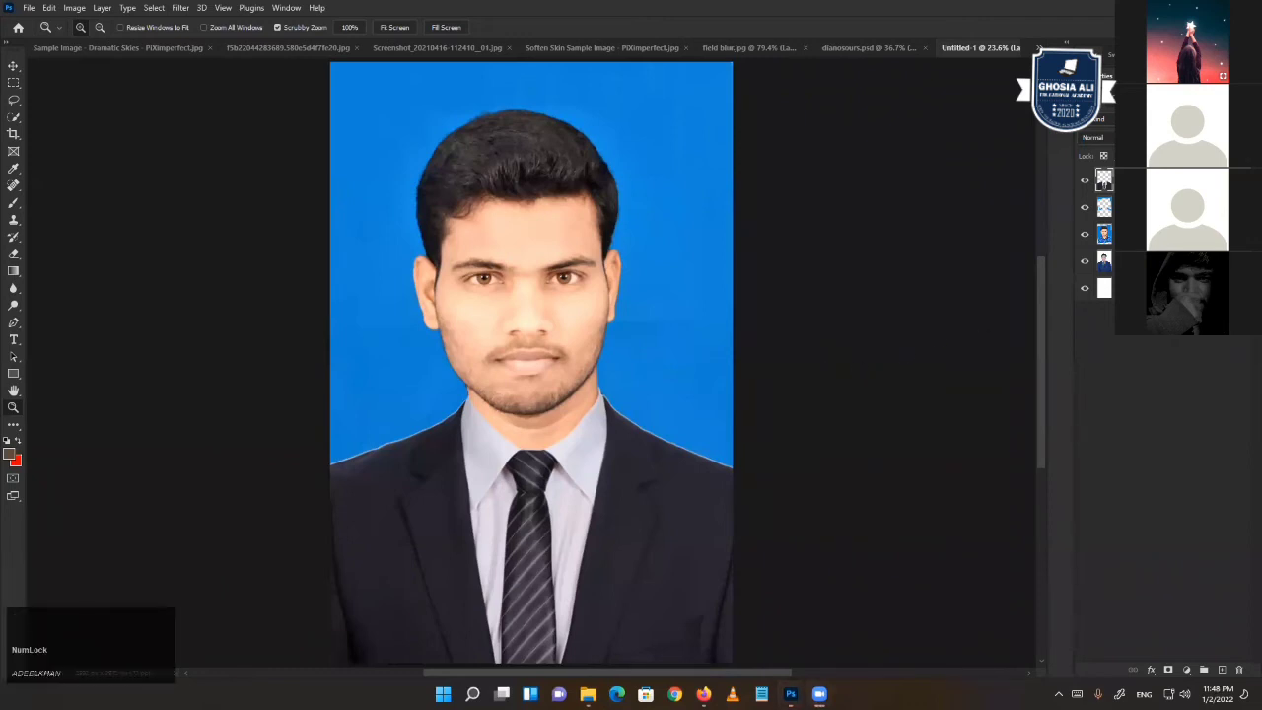
pyautogui.click(1057, 230)
pyautogui.hotkey('ctrl', 'alt', 'e')
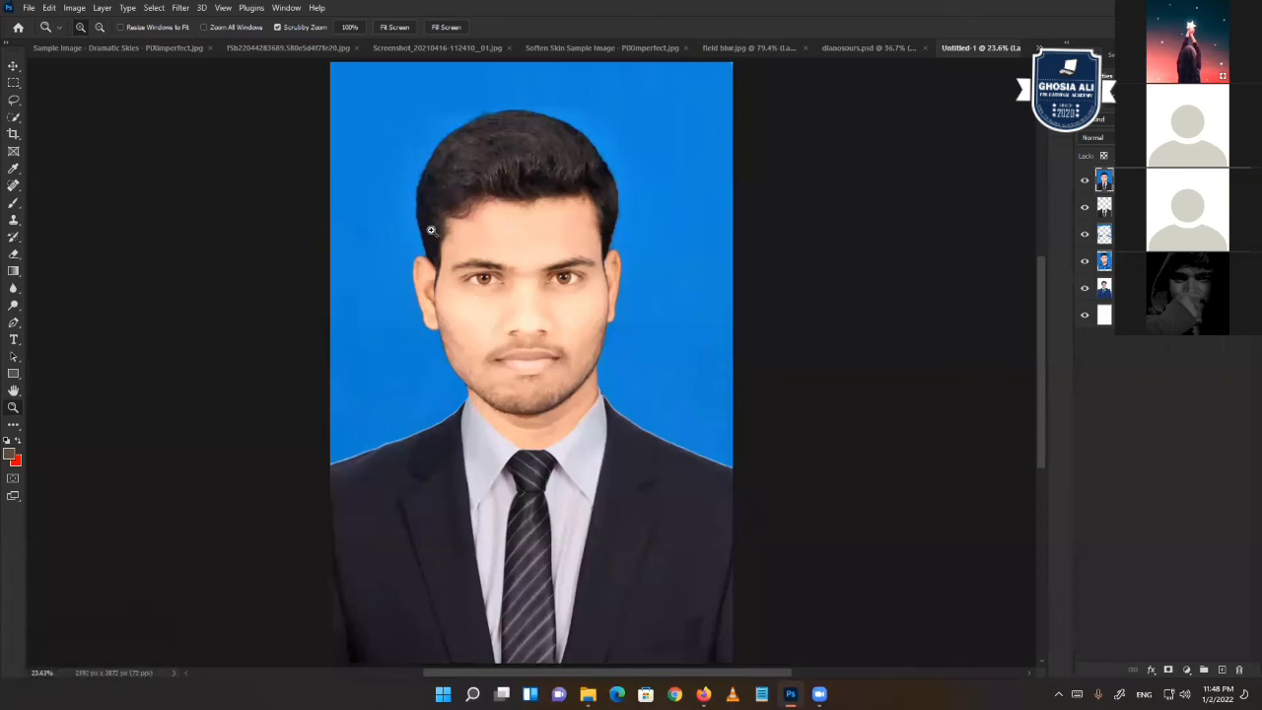
# - Crop the portrait to a 35:45 ratio, framing the head and upper suit
pyautogui.press('c')
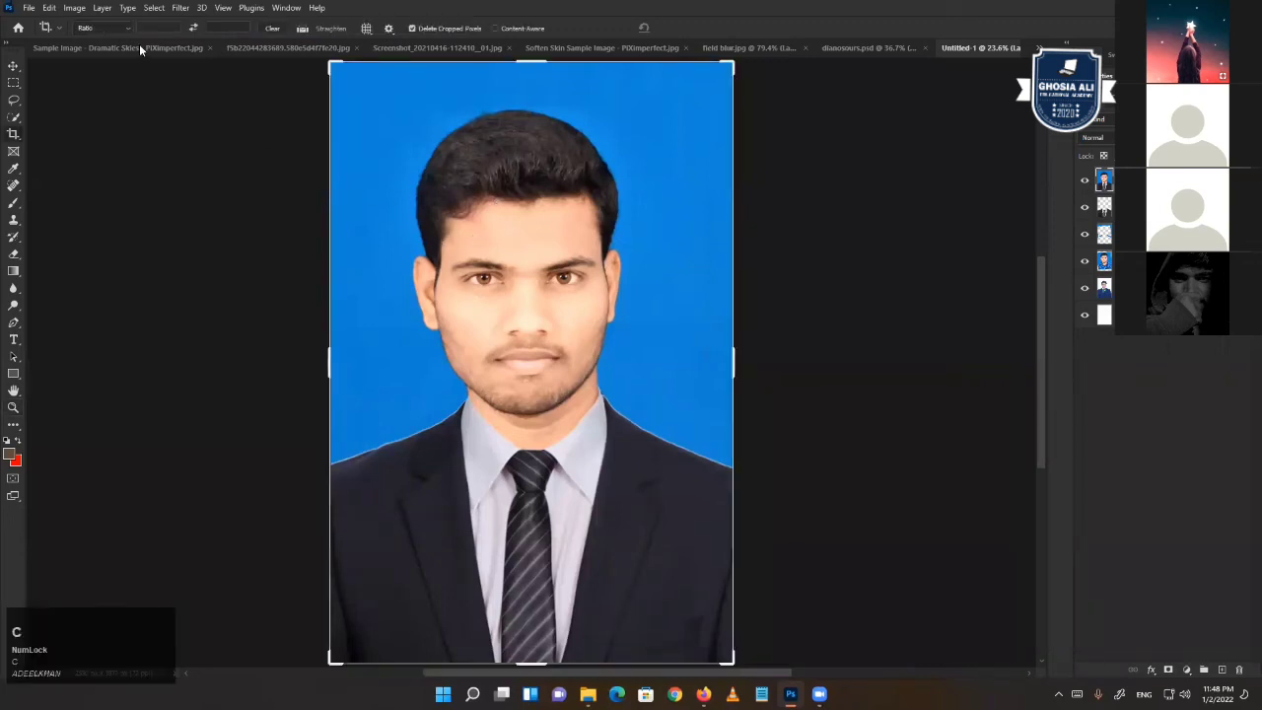
pyautogui.click(159, 27)
pyautogui.write('34')
pyautogui.press('Tab')
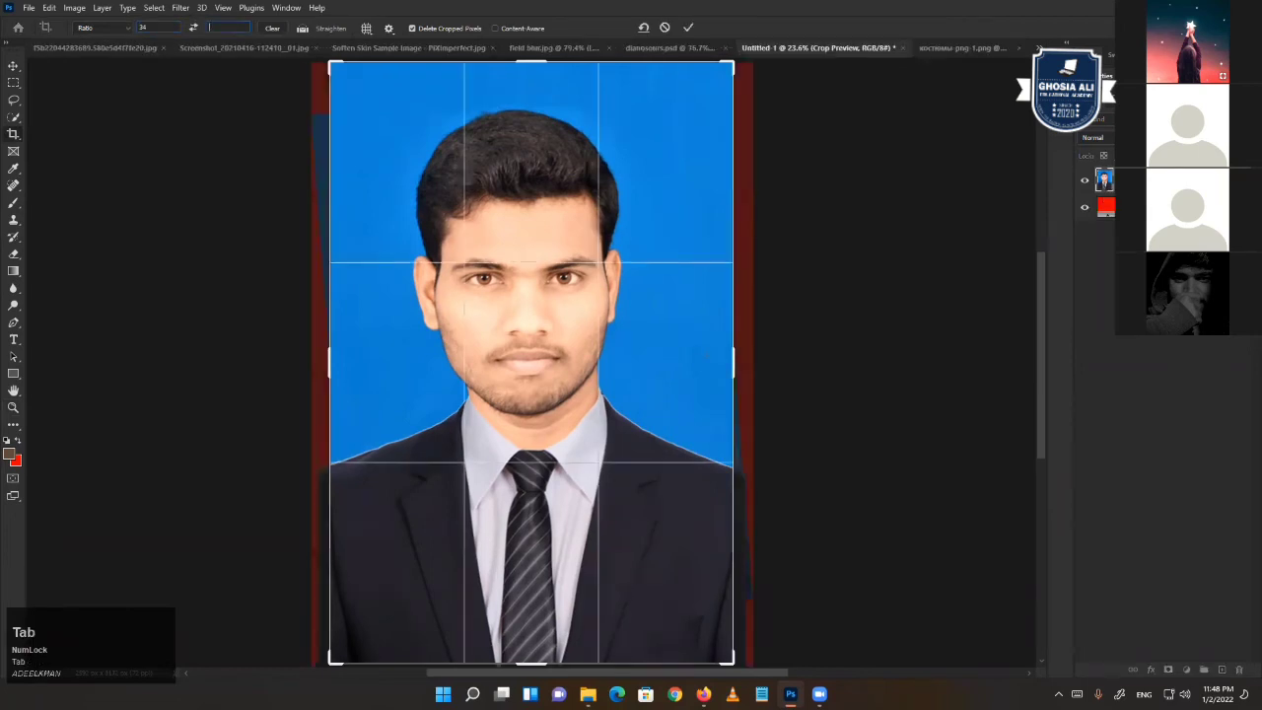
pyautogui.hotkey('shift', 'Tab')
pyautogui.write('35')
pyautogui.press('Tab')
pyautogui.write('45')
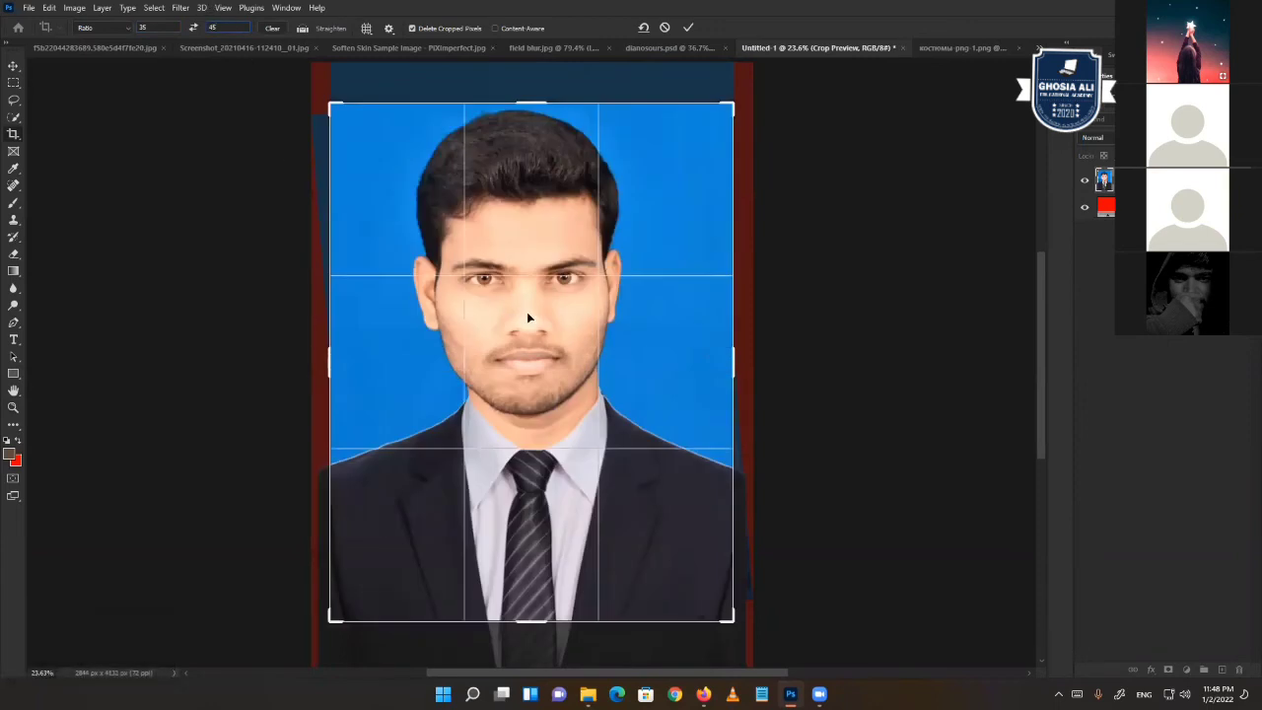
pyautogui.moveTo(527, 312); pyautogui.dragTo(530, 310)
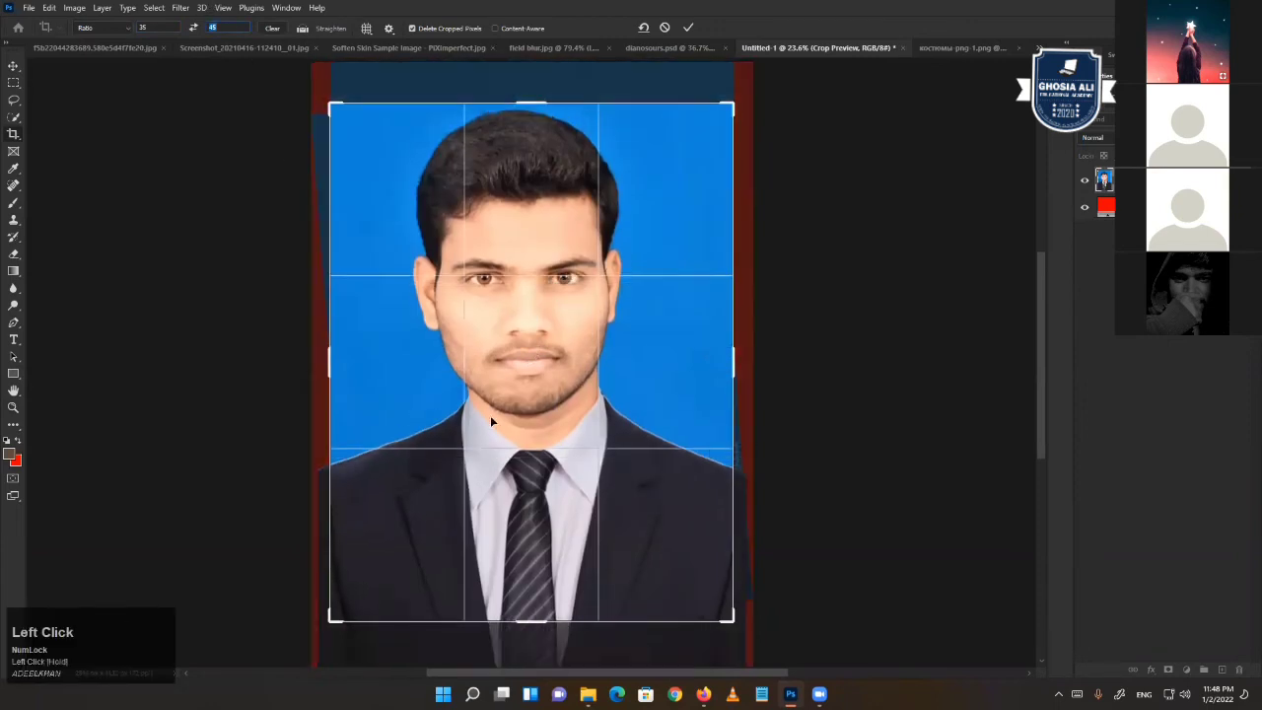
pyautogui.doubleClick(574, 330)
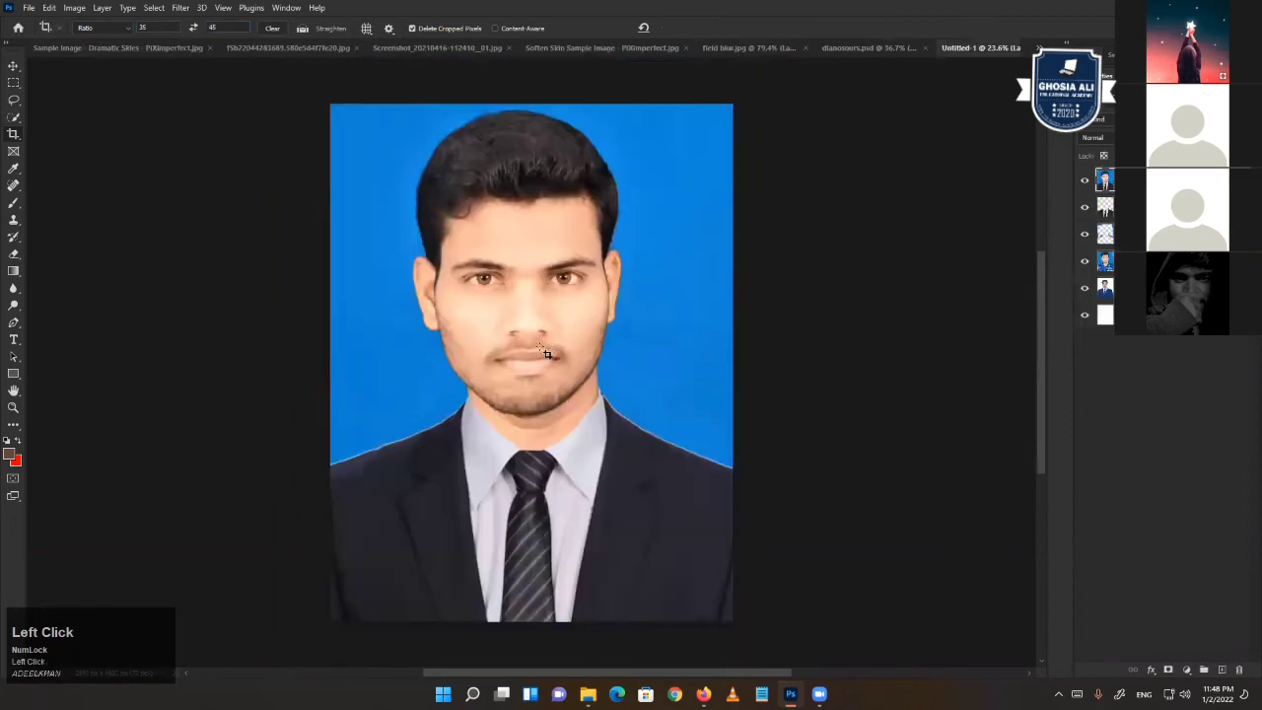
# - Create a new document from the Landscape, 6 x 4 photo preset at 300 ppi with a white background
pyautogui.click(30, 8)
pyautogui.click(433, 185)
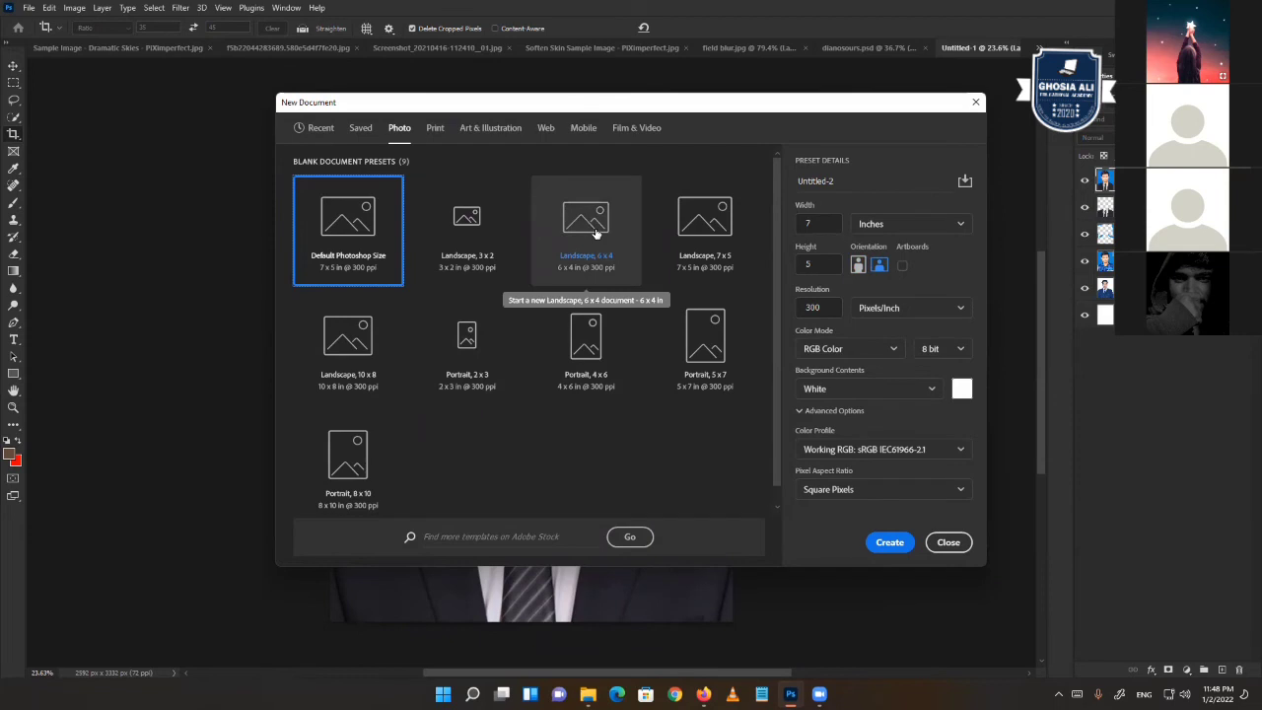
pyautogui.click(596, 233)
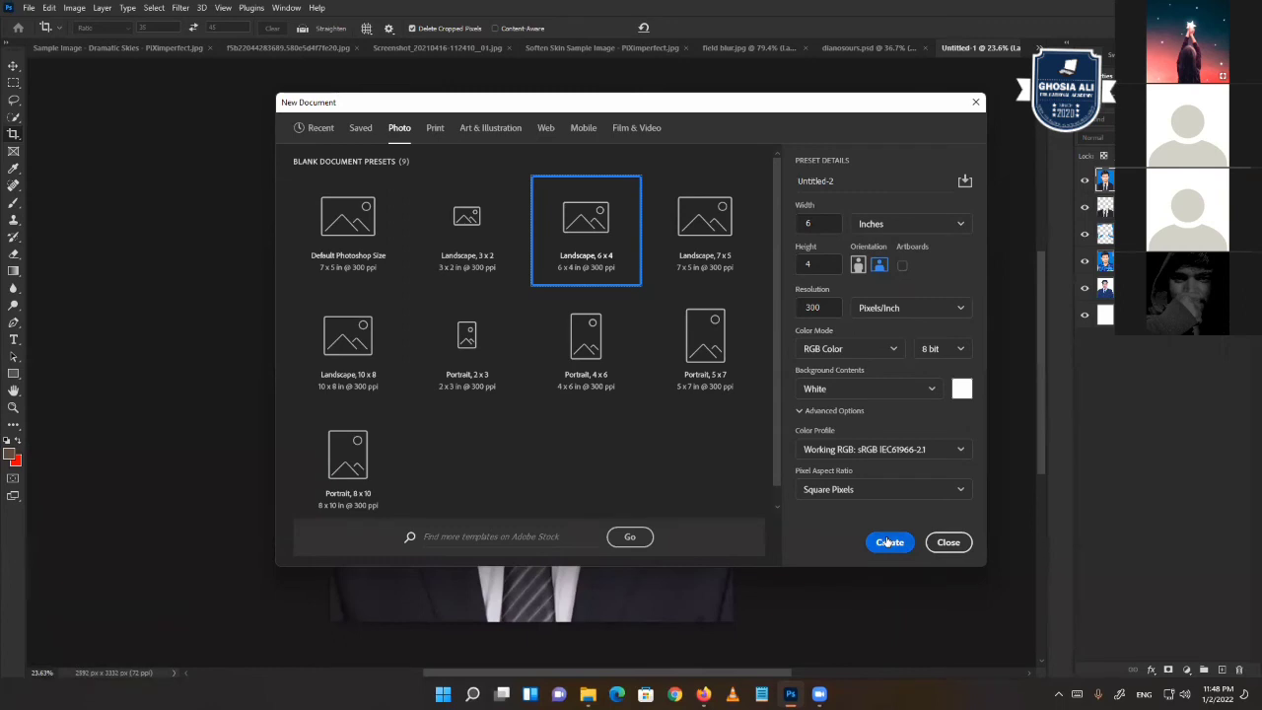
pyautogui.click(886, 543)
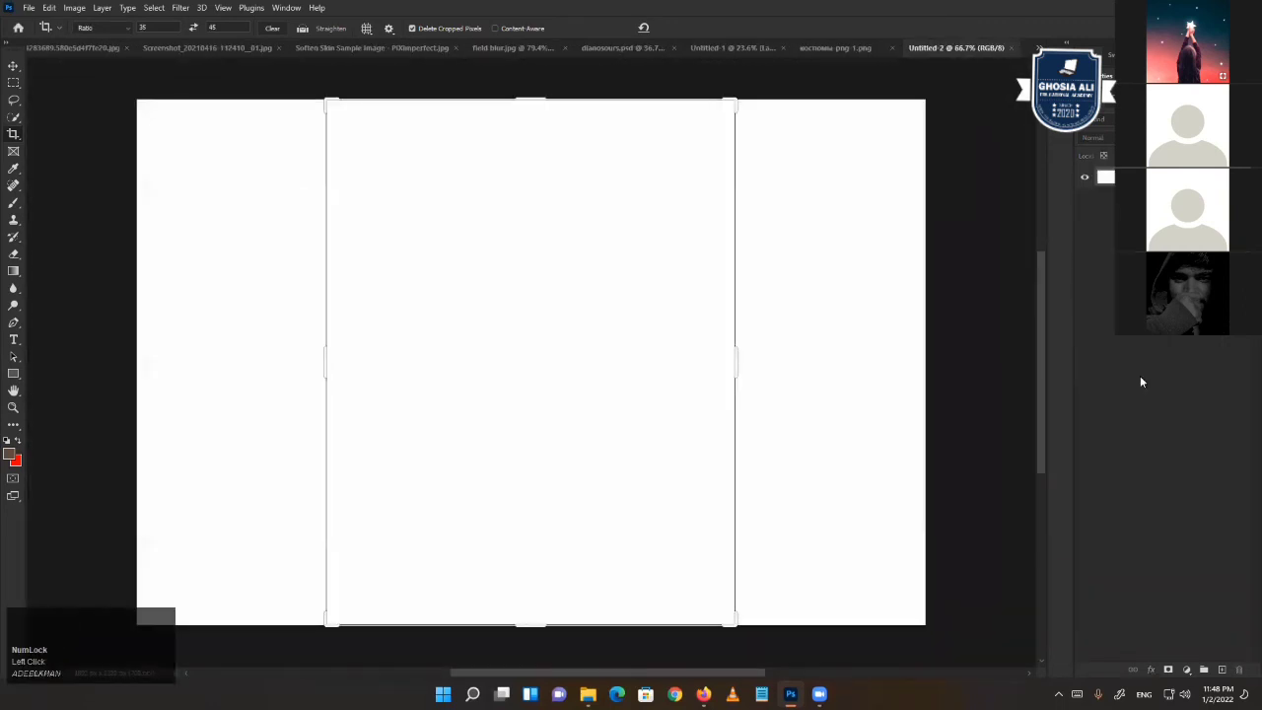
# - Copy the merged portrait layer from Untitled-1 into the new 6 x 4 document
pyautogui.press('v')
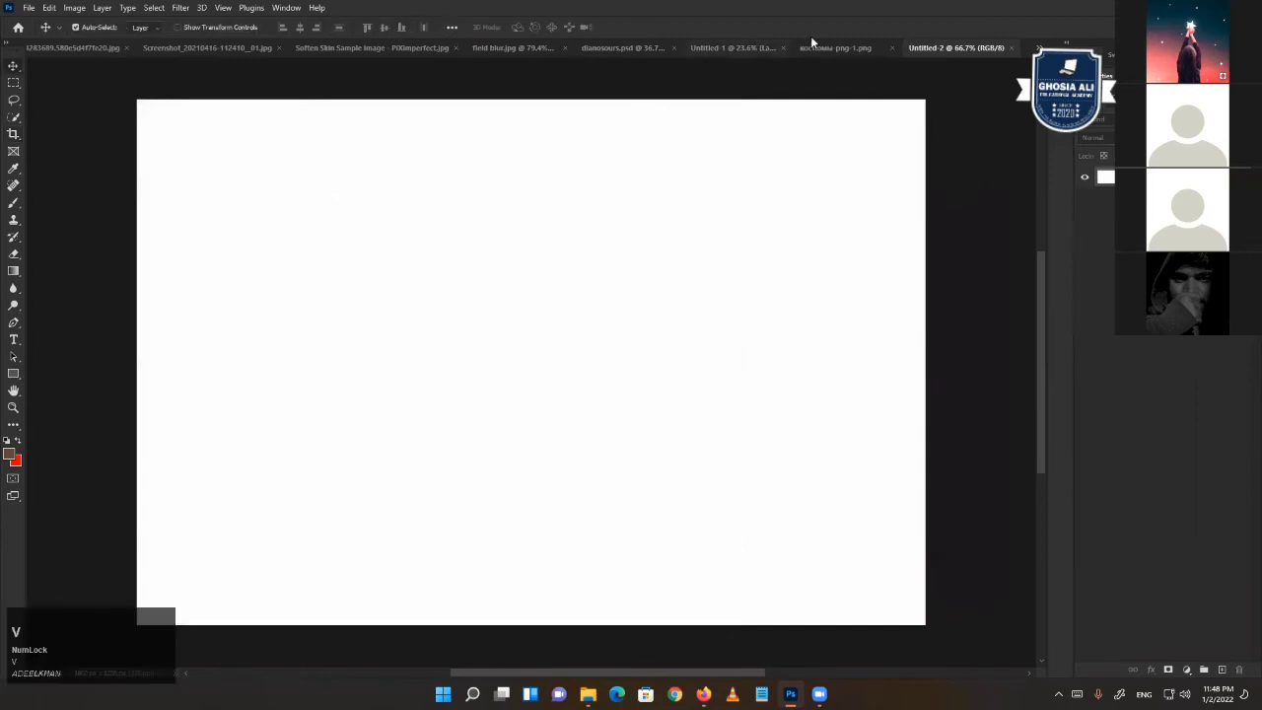
pyautogui.click(741, 49)
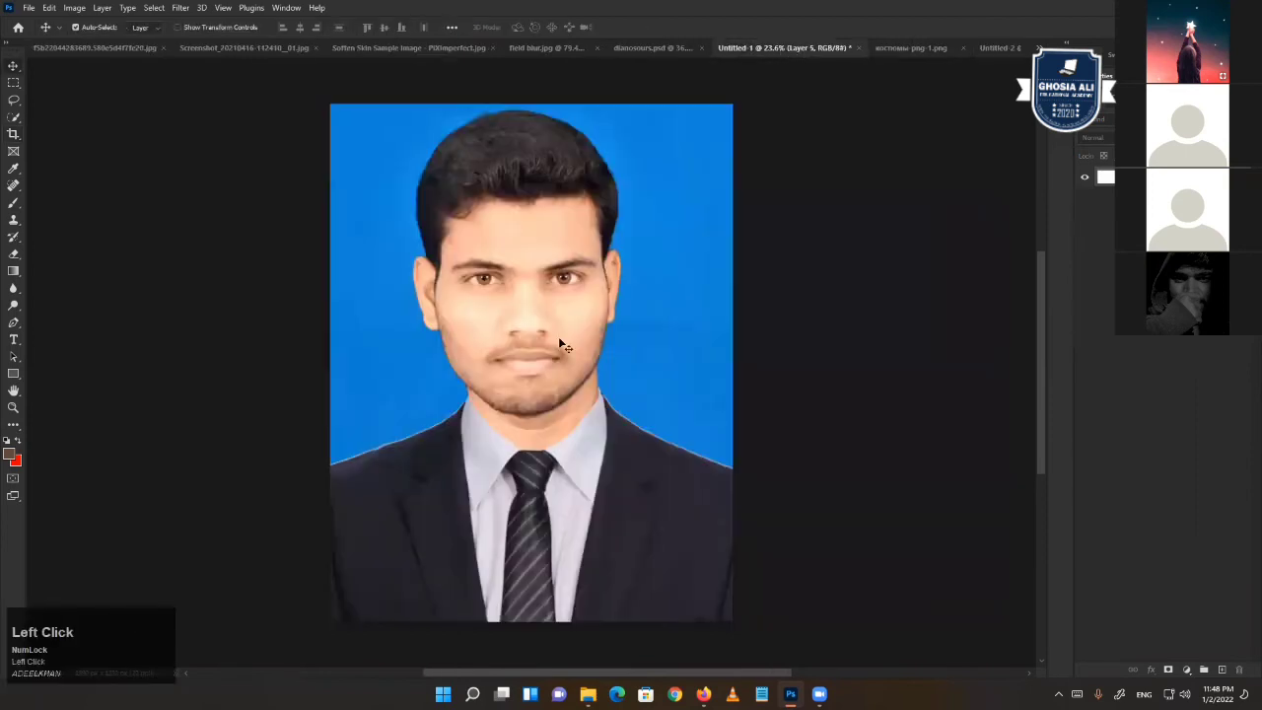
pyautogui.moveTo(535, 333); pyautogui.dragTo(449, 353)
# - Scale the portrait down proportionally to a small passport photo and place it in the page's upper-left corner
pyautogui.hotkey('ctrl', 't')
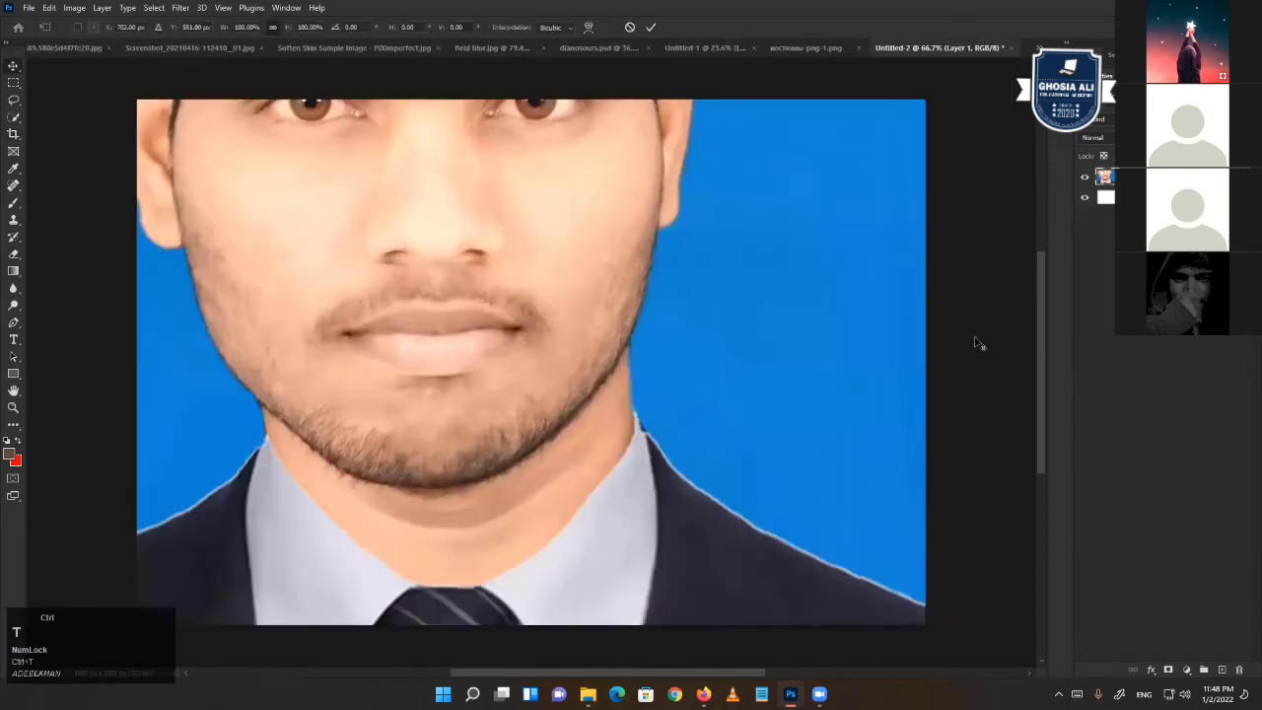
pyautogui.moveTo(1012, 342); pyautogui.dragTo(500, 374)
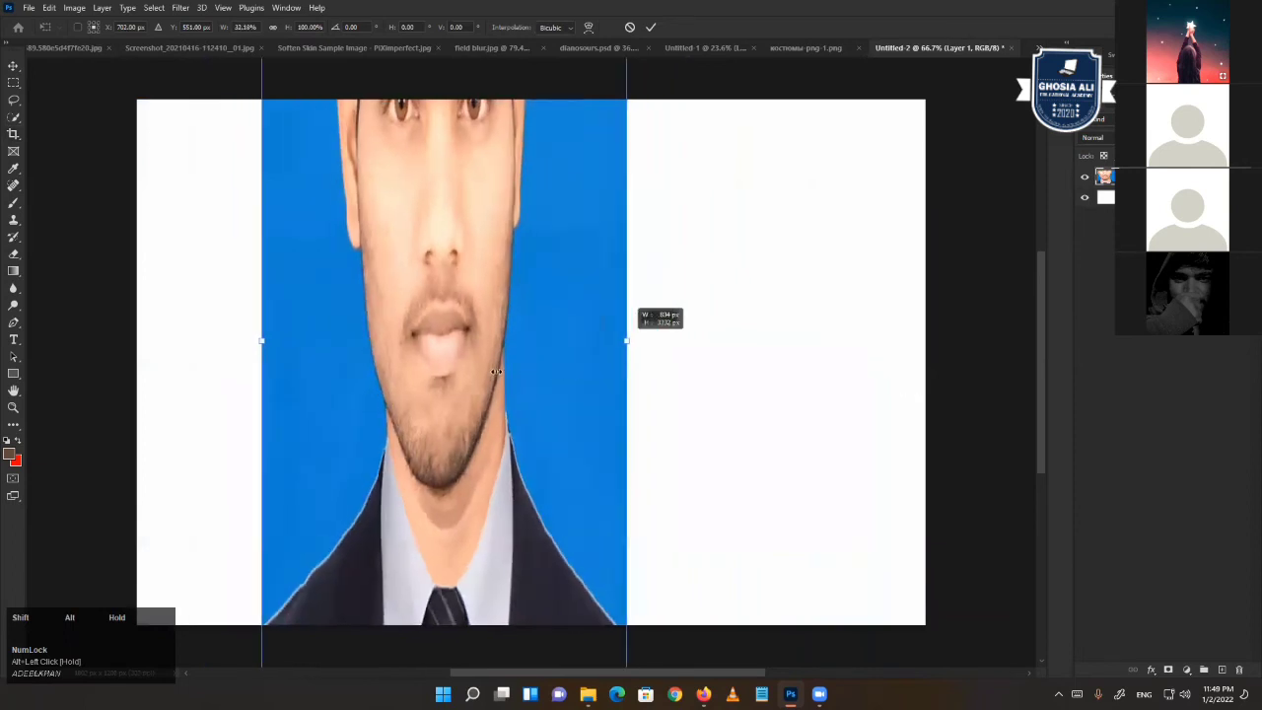
pyautogui.hotkey('ctrl', 'alt', 'z')
pyautogui.moveTo(626, 339); pyautogui.dragTo(731, 341)
pyautogui.hotkey('ctrl', 'z')
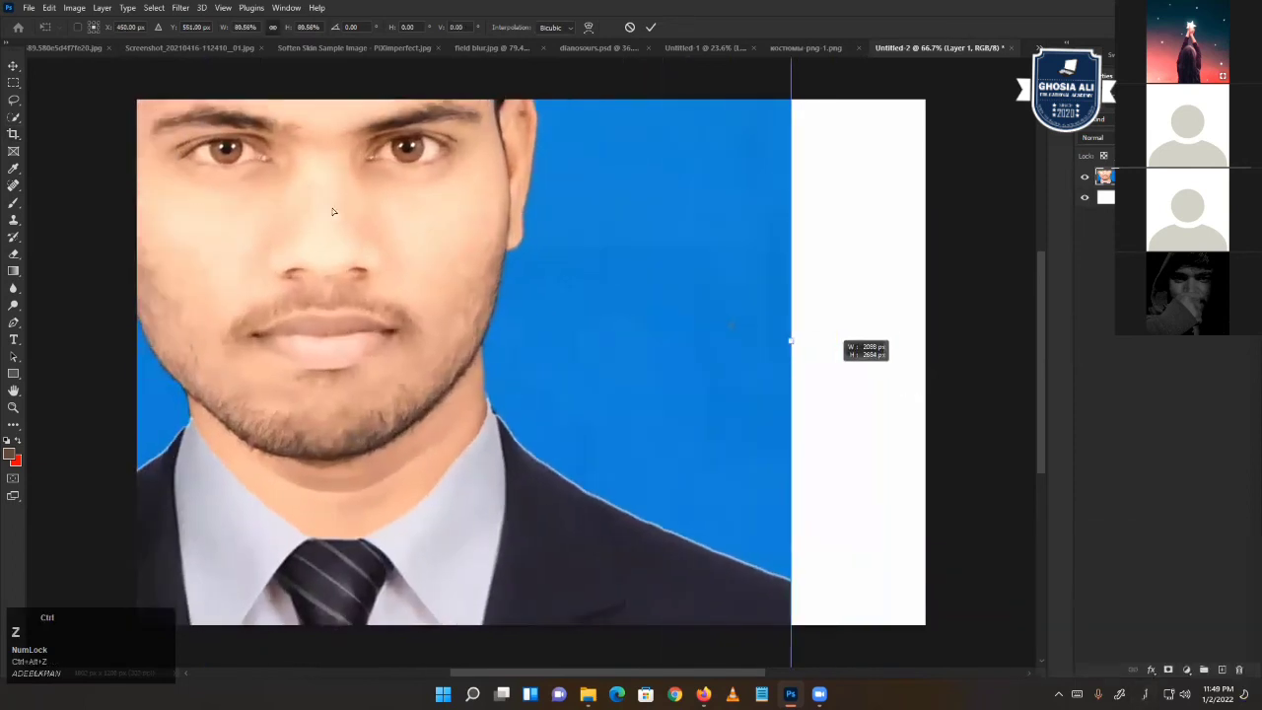
pyautogui.hotkey('ctrl', 'z')
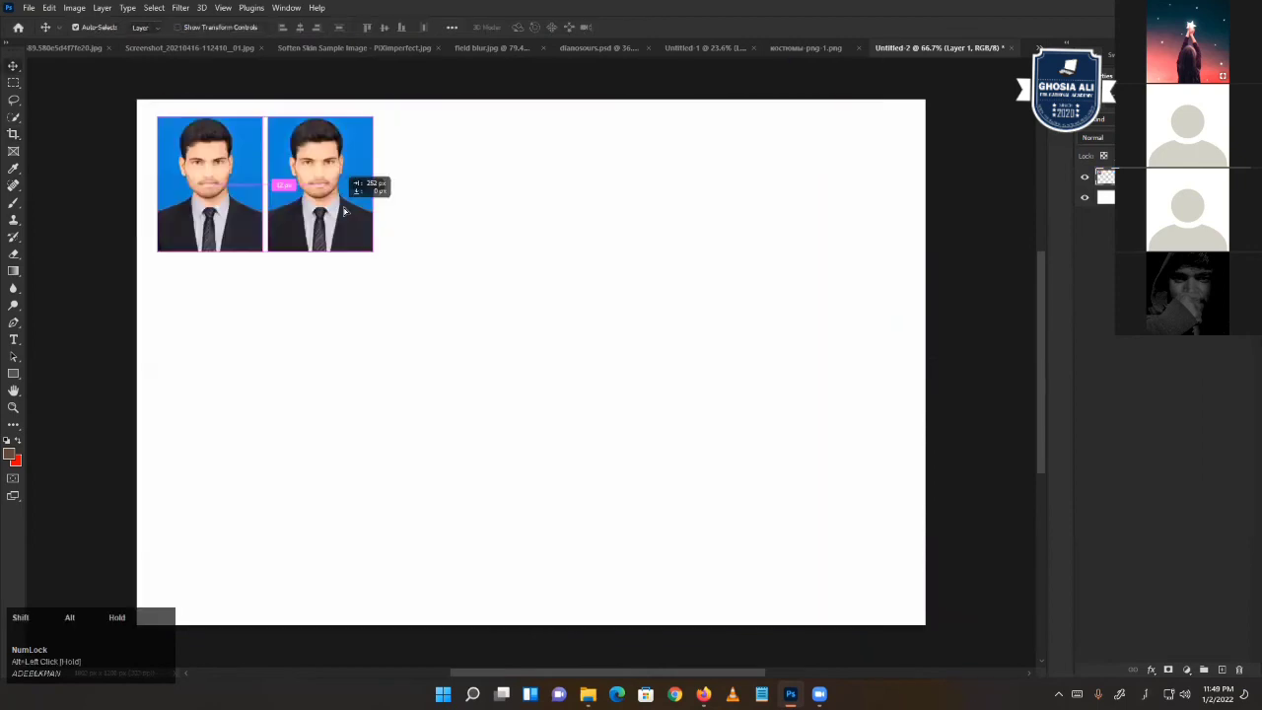
# - Duplicate the small portrait into an evenly spaced row of four, and copy that row below to make eight photos
pyautogui.moveTo(345, 212); pyautogui.dragTo(623, 339)
pyautogui.click(662, 225)
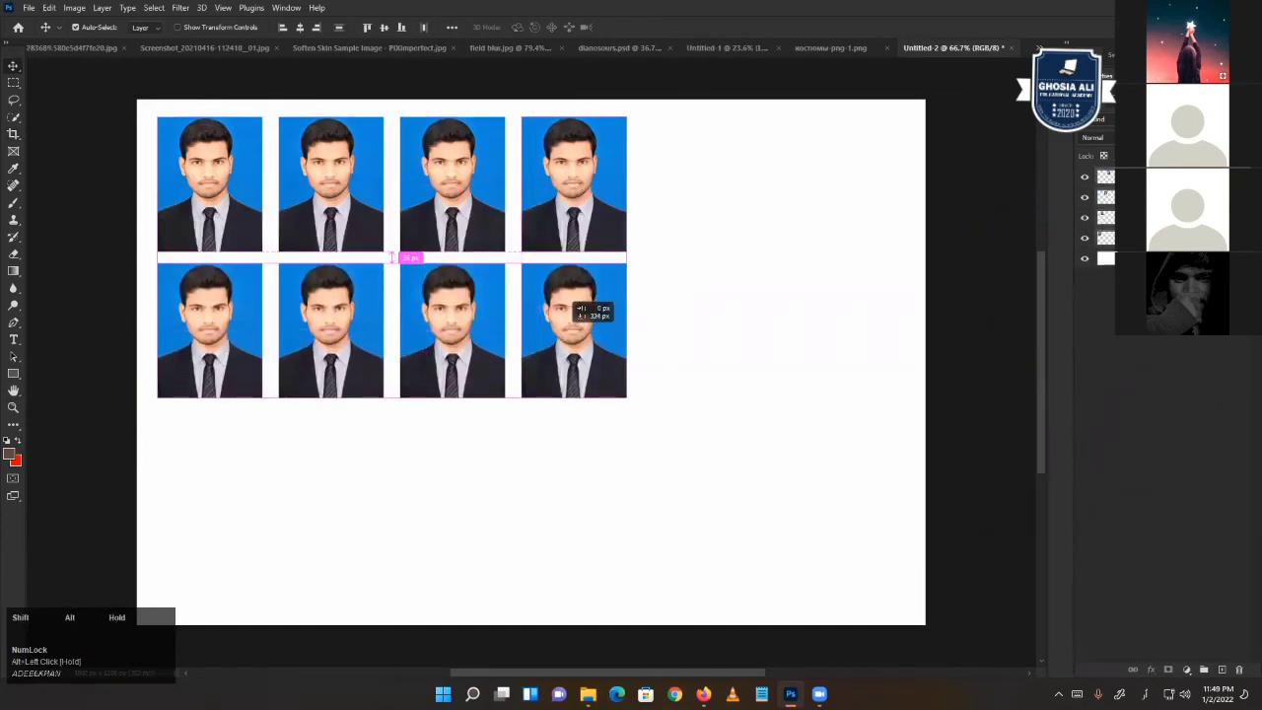
pyautogui.moveTo(575, 298); pyautogui.dragTo(575, 303)
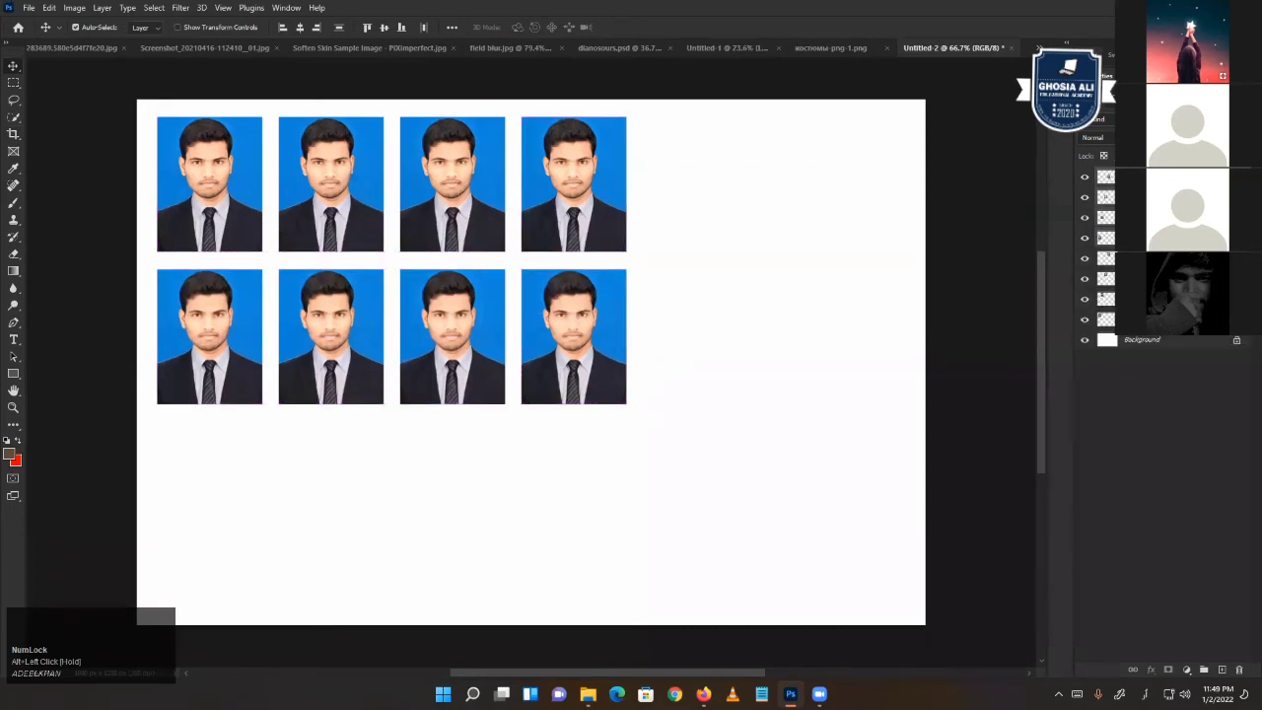
# - Select all eight photo layers, scale them together to about 160%, and center them horizontally on the page
pyautogui.click(1144, 177)
pyautogui.keyDown('shift'); pyautogui.click(1134, 318); pyautogui.keyUp('shift')
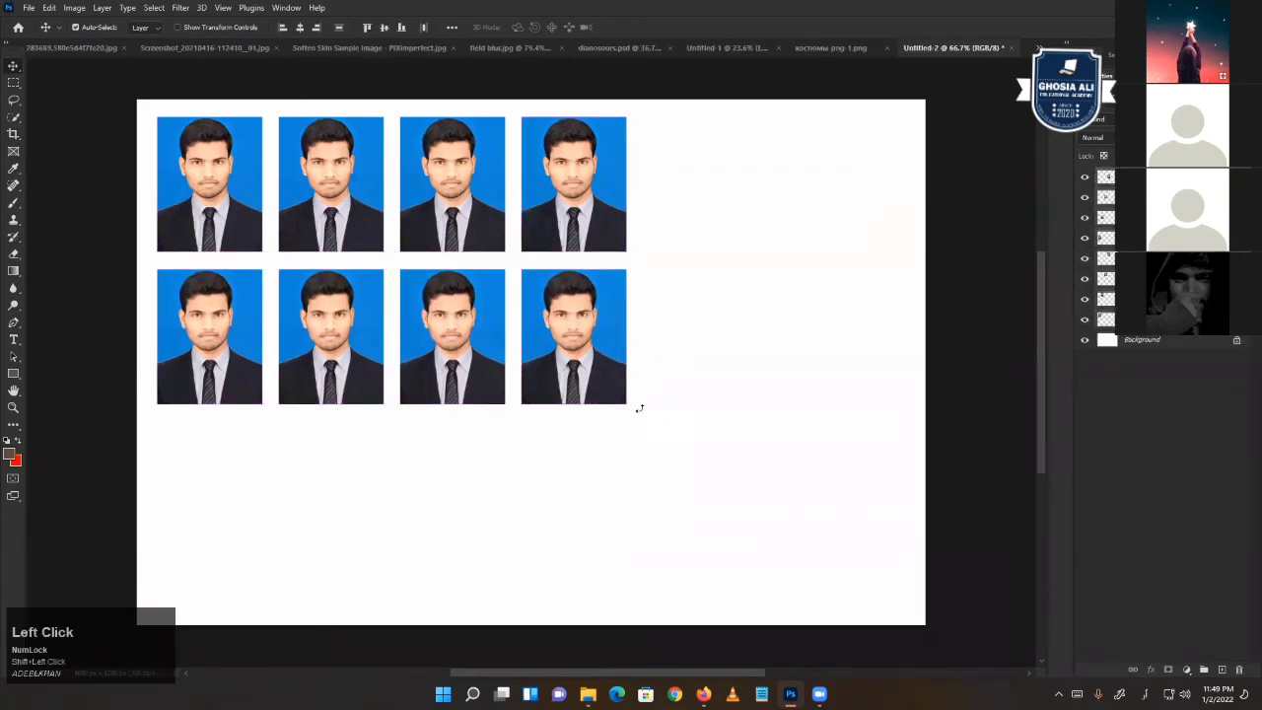
pyautogui.hotkey('ctrl', 't')
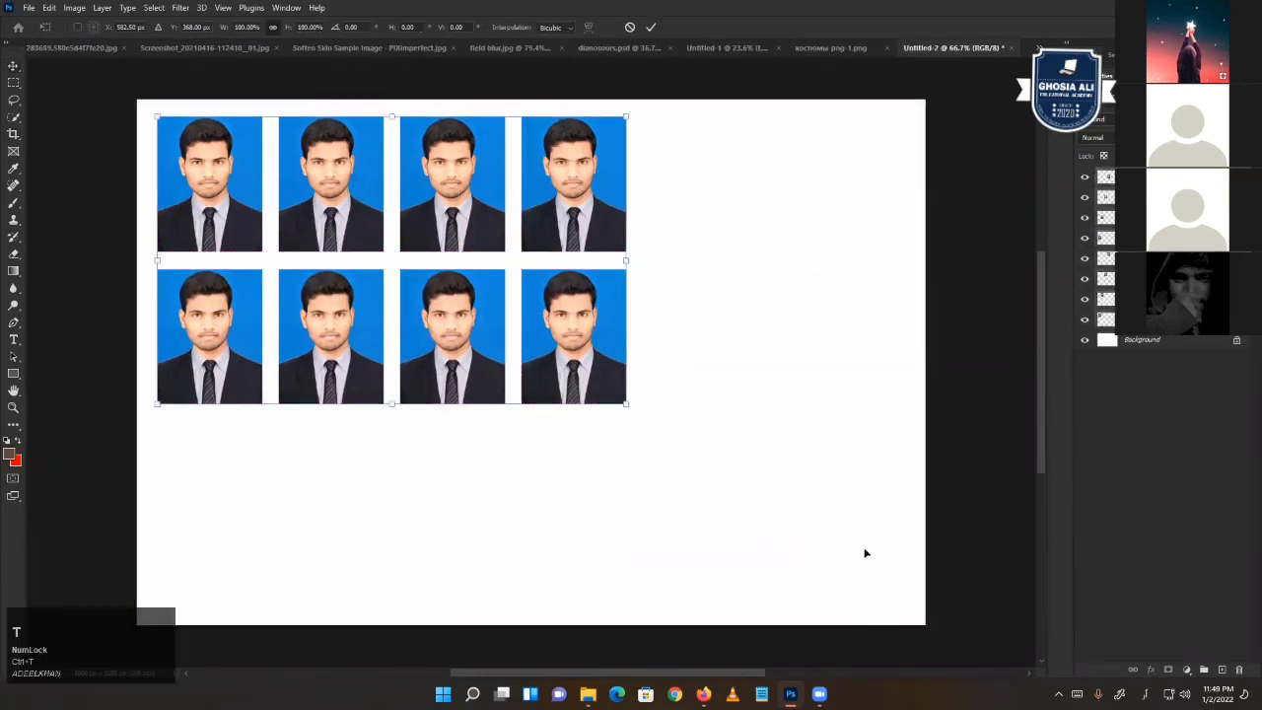
pyautogui.moveTo(626, 403); pyautogui.dragTo(721, 462)
pyautogui.moveTo(865, 541); pyautogui.dragTo(908, 577)
pyautogui.moveTo(860, 527); pyautogui.dragTo(858, 532)
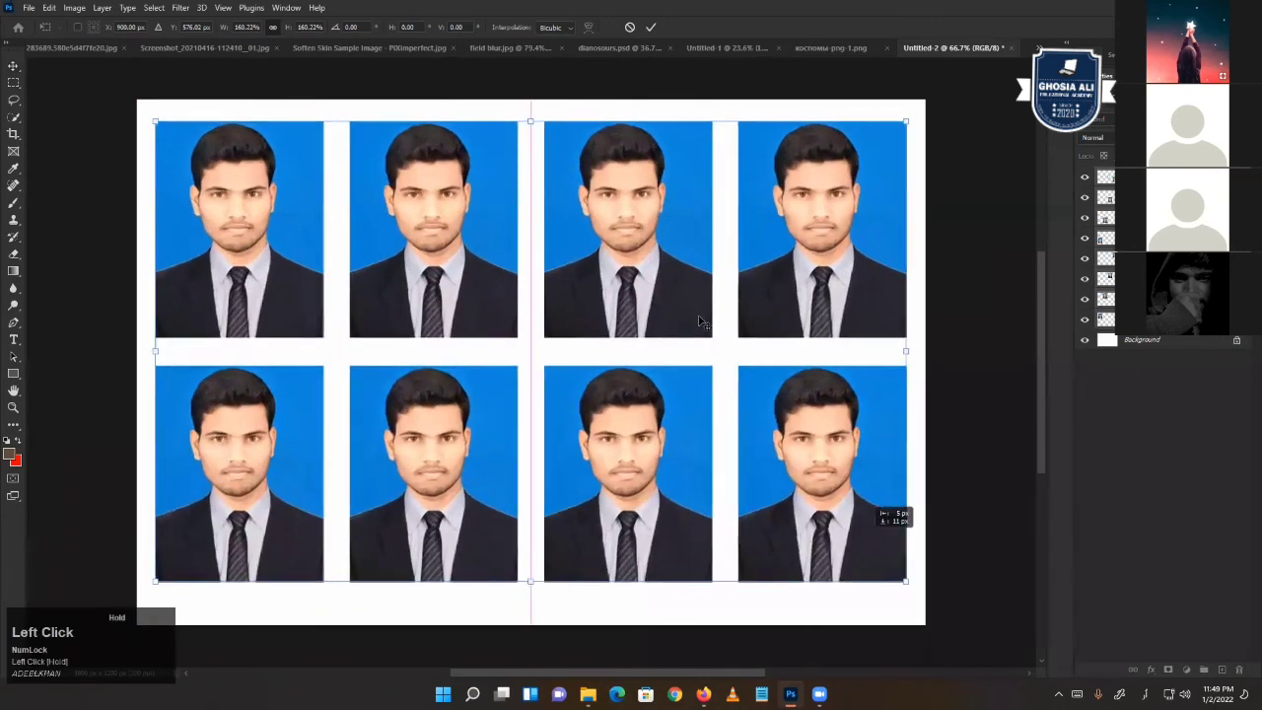
pyautogui.press('Return')
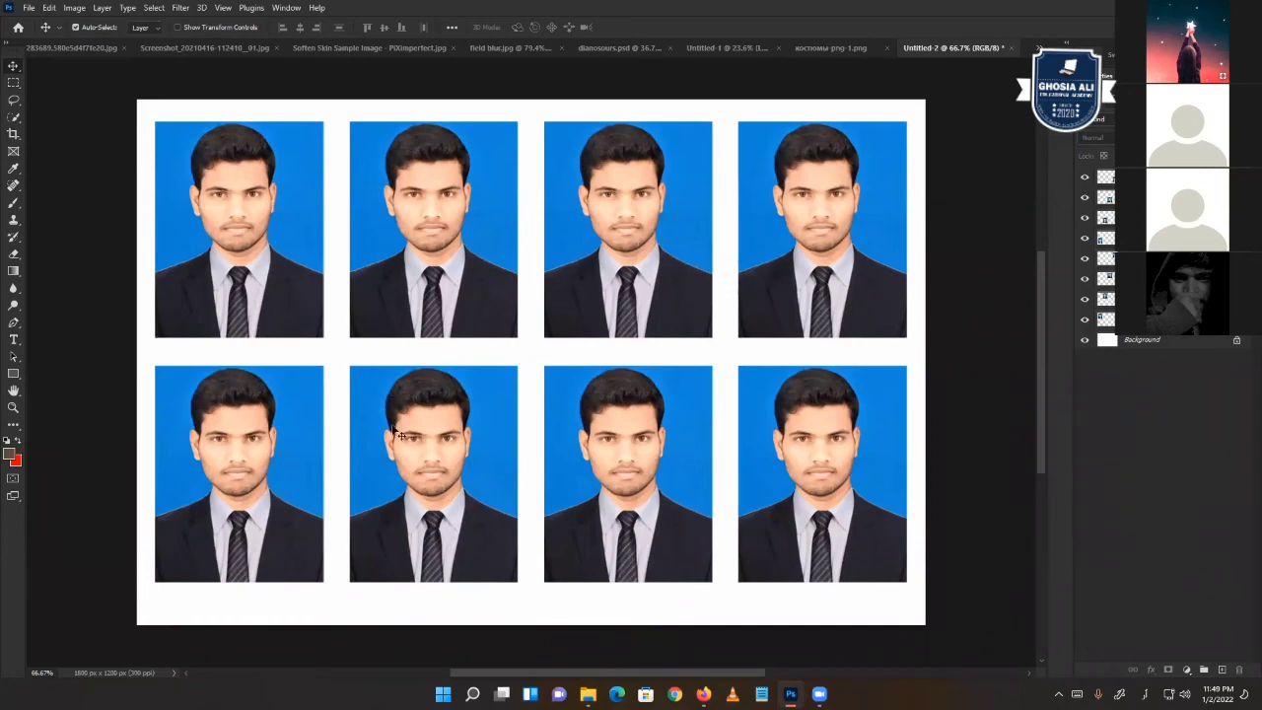
# - Fit the whole sheet of eight photos on screen for review
pyautogui.press('z')
pyautogui.rightClick(623, 267)
pyautogui.click(1006, 285)
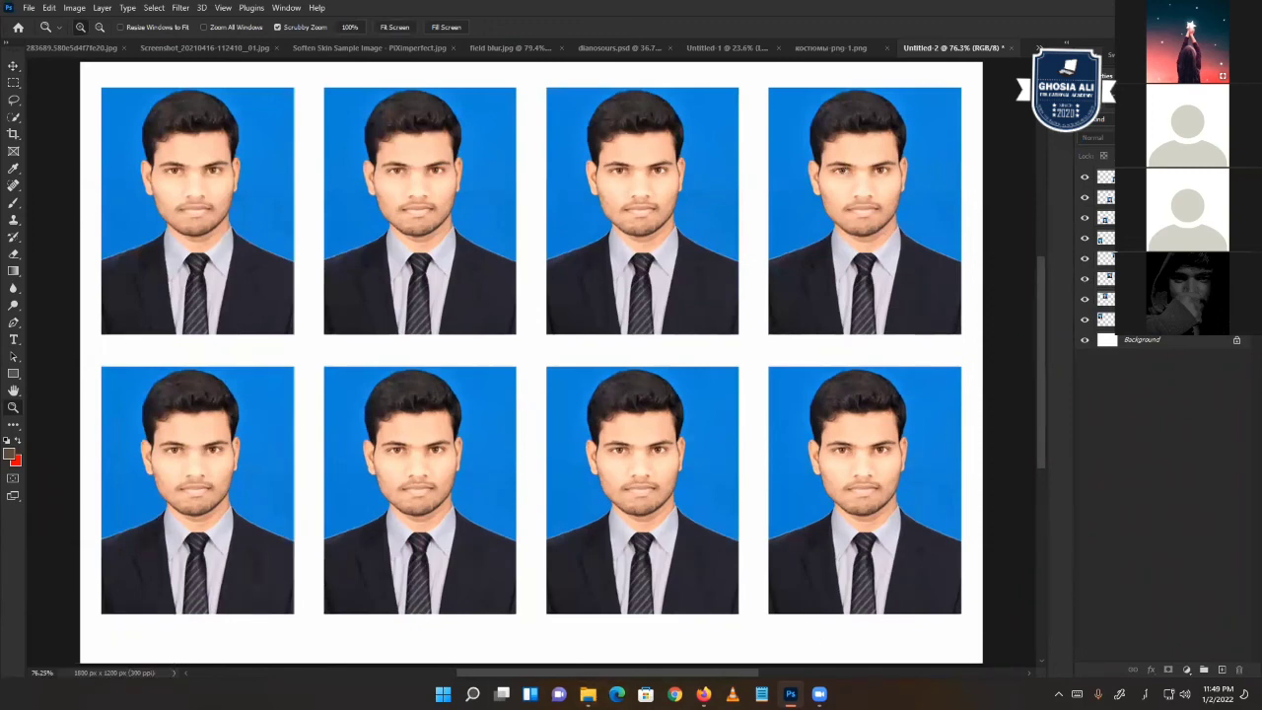
pyautogui.click(791, 694)
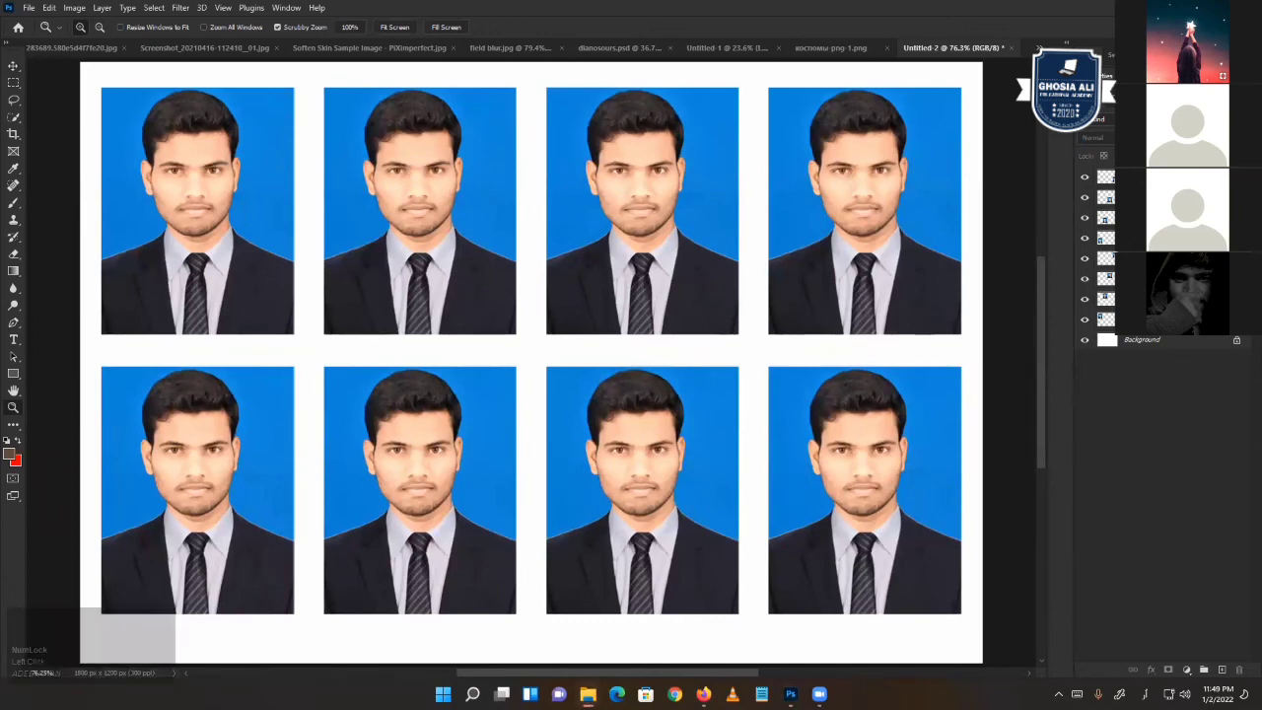
pyautogui.click(588, 694)
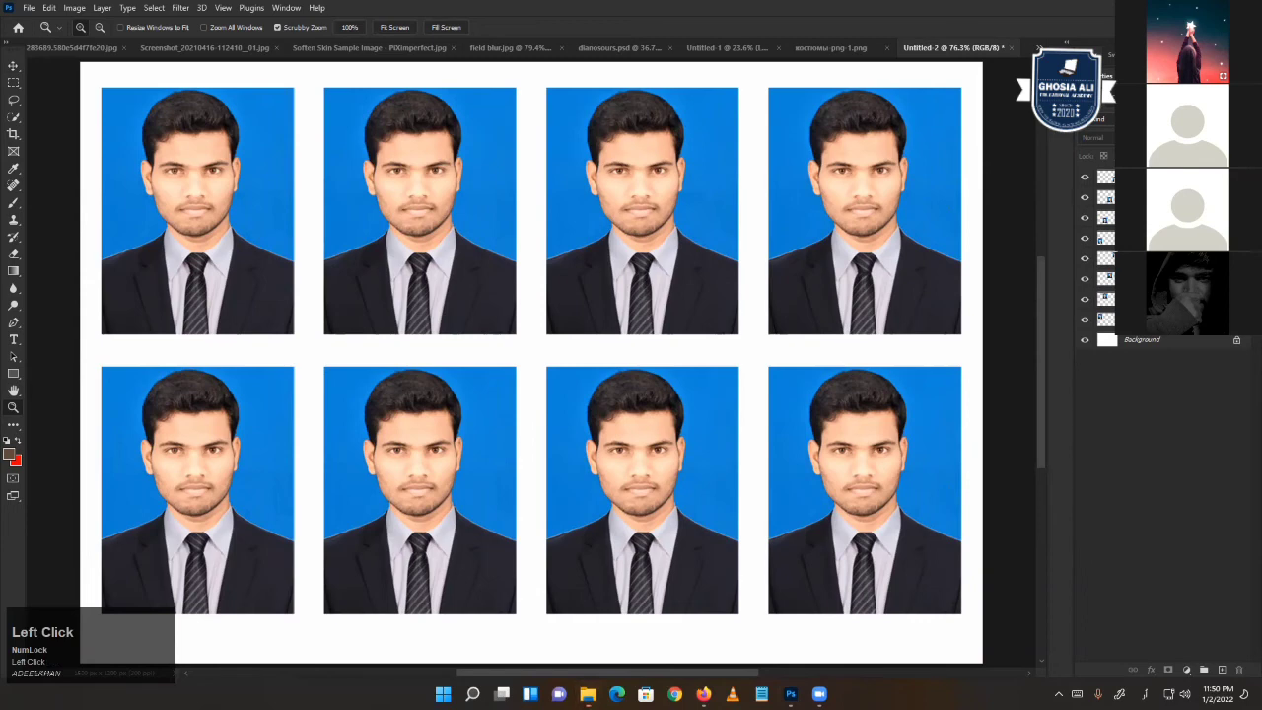
pyautogui.scroll(1, 532, 363)
pyautogui.scroll(1, 532, 363)
pyautogui.scroll(1, 533, 363)
pyautogui.scroll(-1, 533, 355)
pyautogui.scroll(-1, 532, 355)
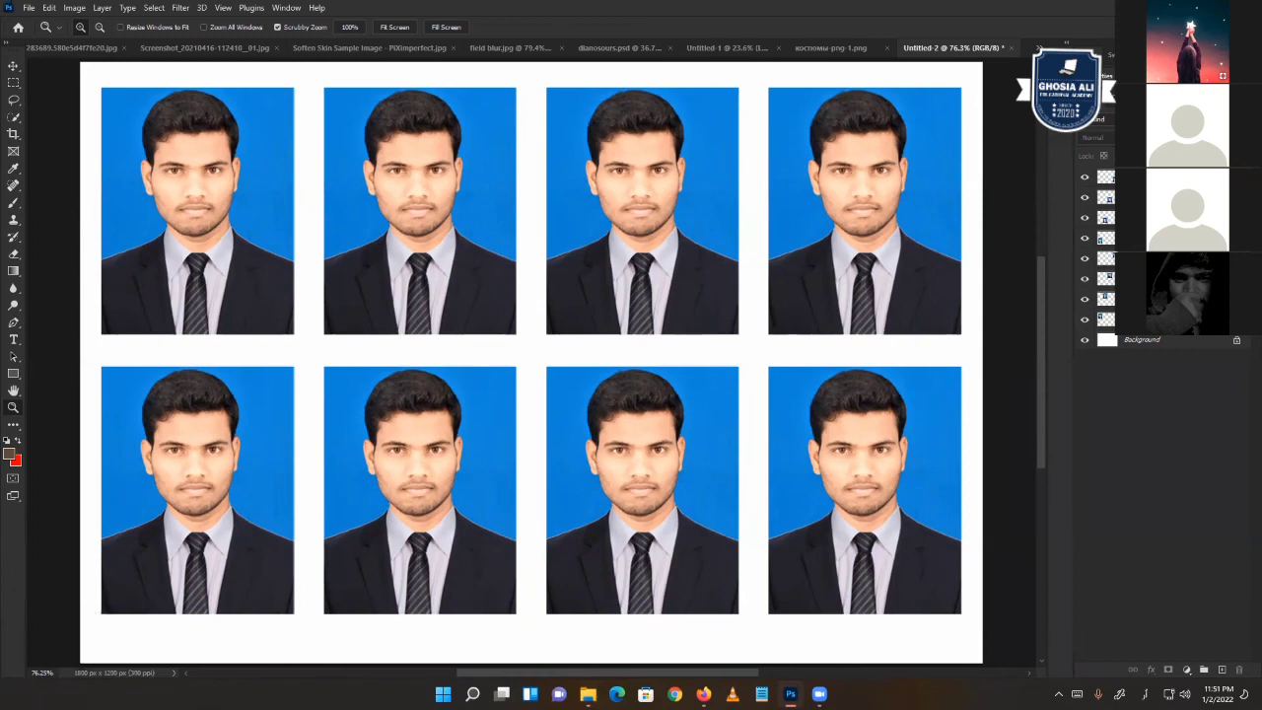
pyautogui.click(819, 694)
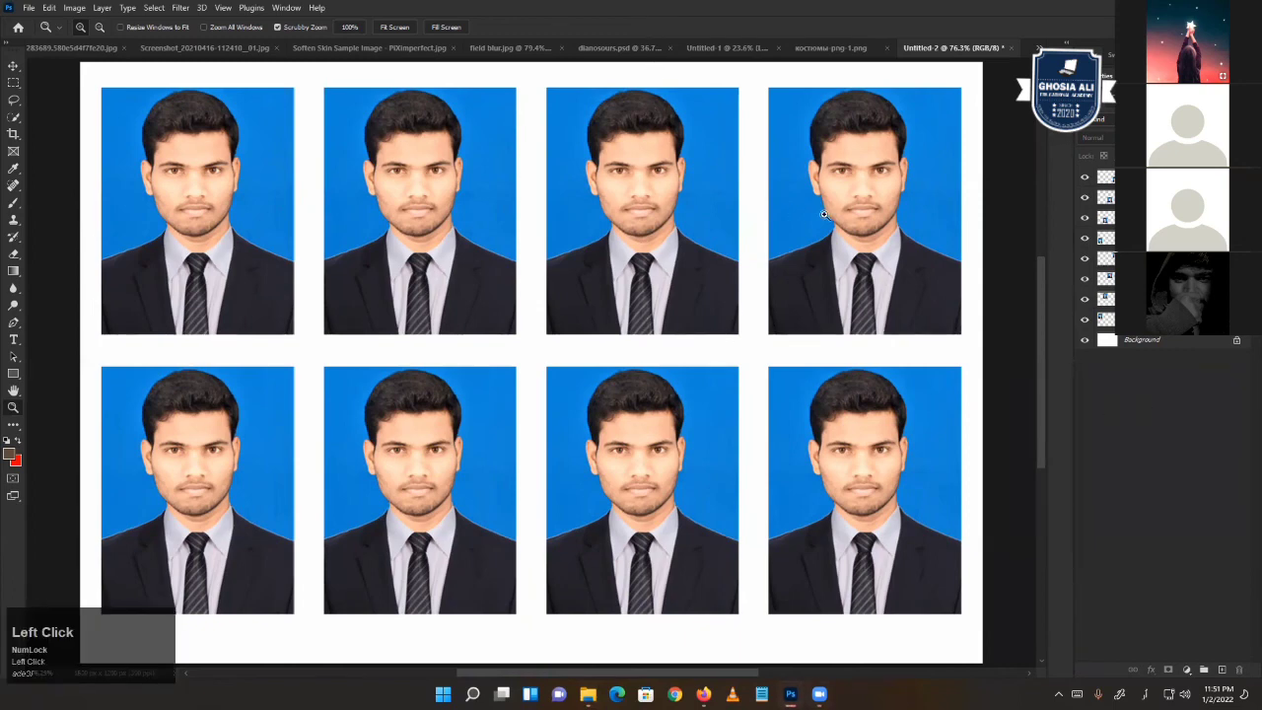
pyautogui.rightClick(874, 192)
pyautogui.click(890, 199)
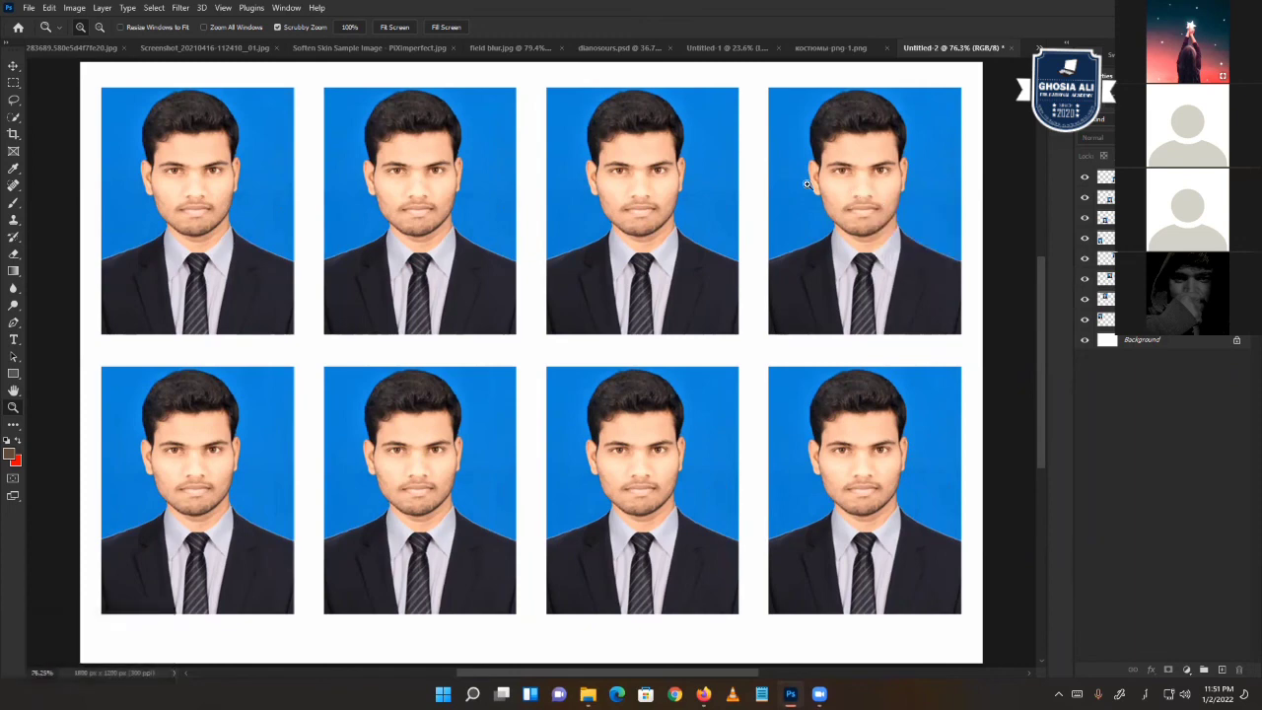
pyautogui.rightClick(758, 167)
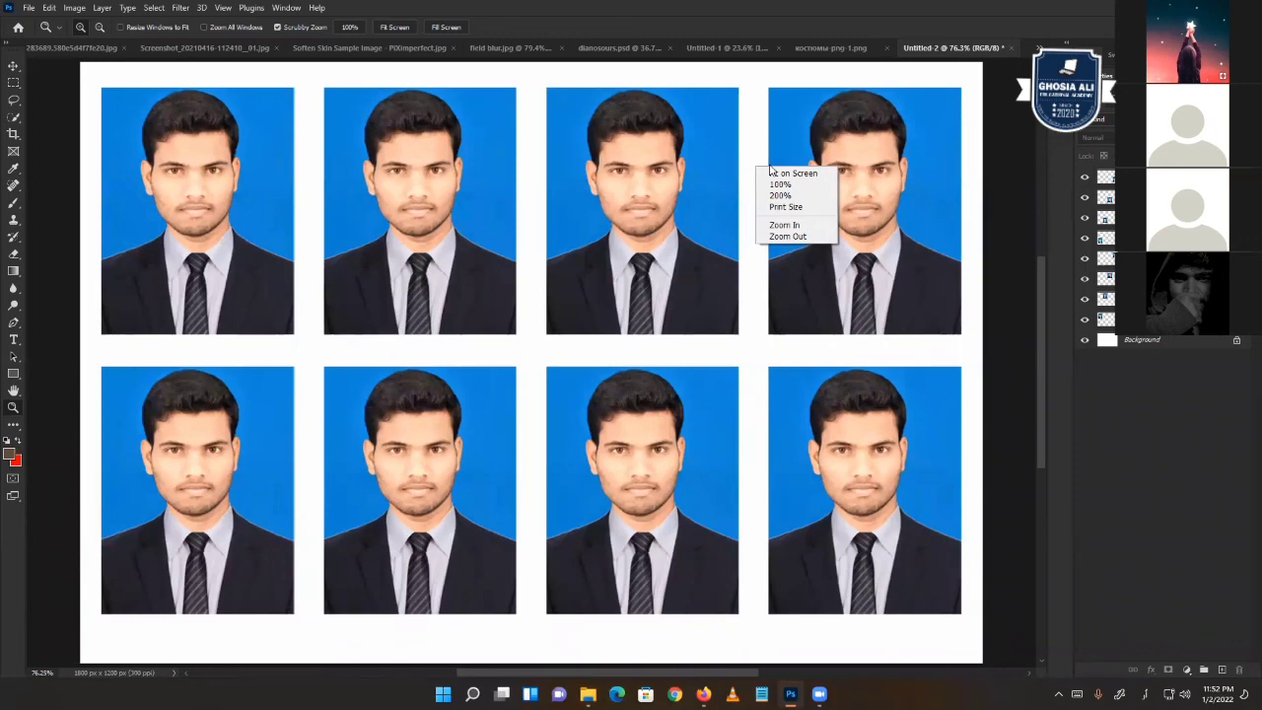
pyautogui.click(721, 101)
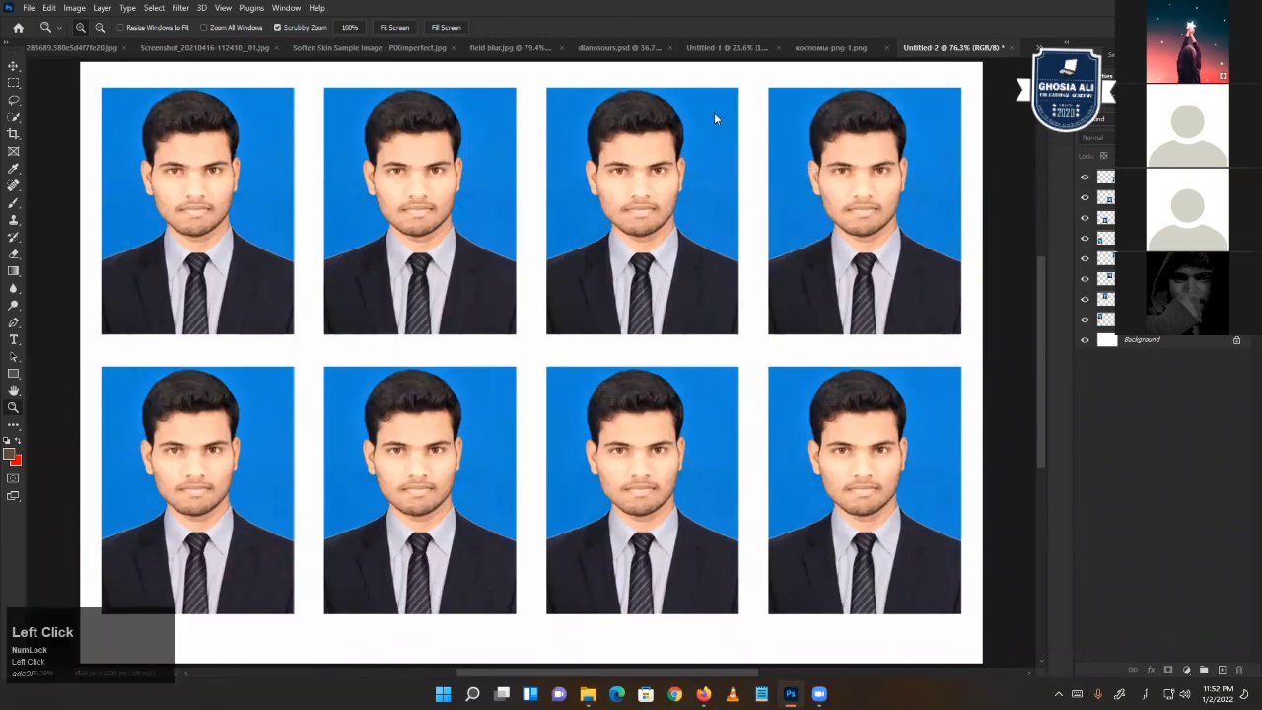
pyautogui.rightClick(715, 116)
pyautogui.click(708, 114)
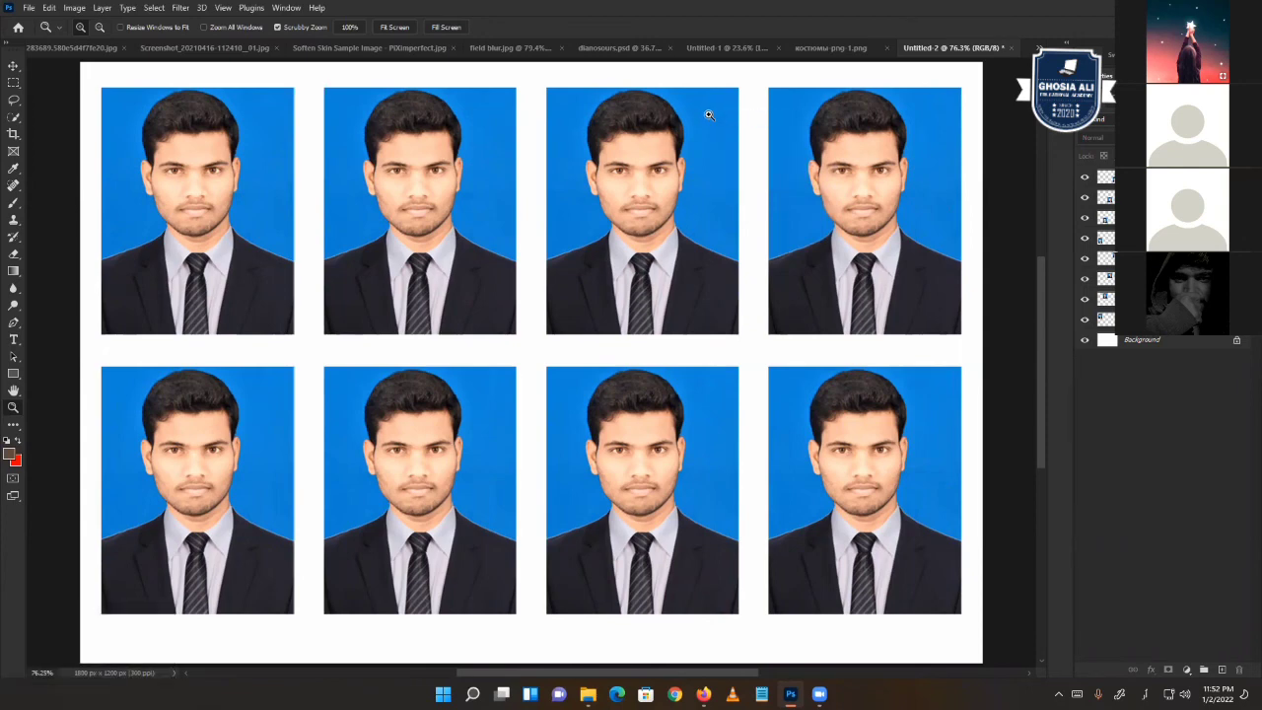
pyautogui.rightClick(757, 134)
pyautogui.click(761, 136)
pyautogui.click(668, 6)
# - Close the suit image, the eight-photo sheet Untitled-2 and the passport portrait Untitled-1 without saving their changes
pyautogui.click(838, 50)
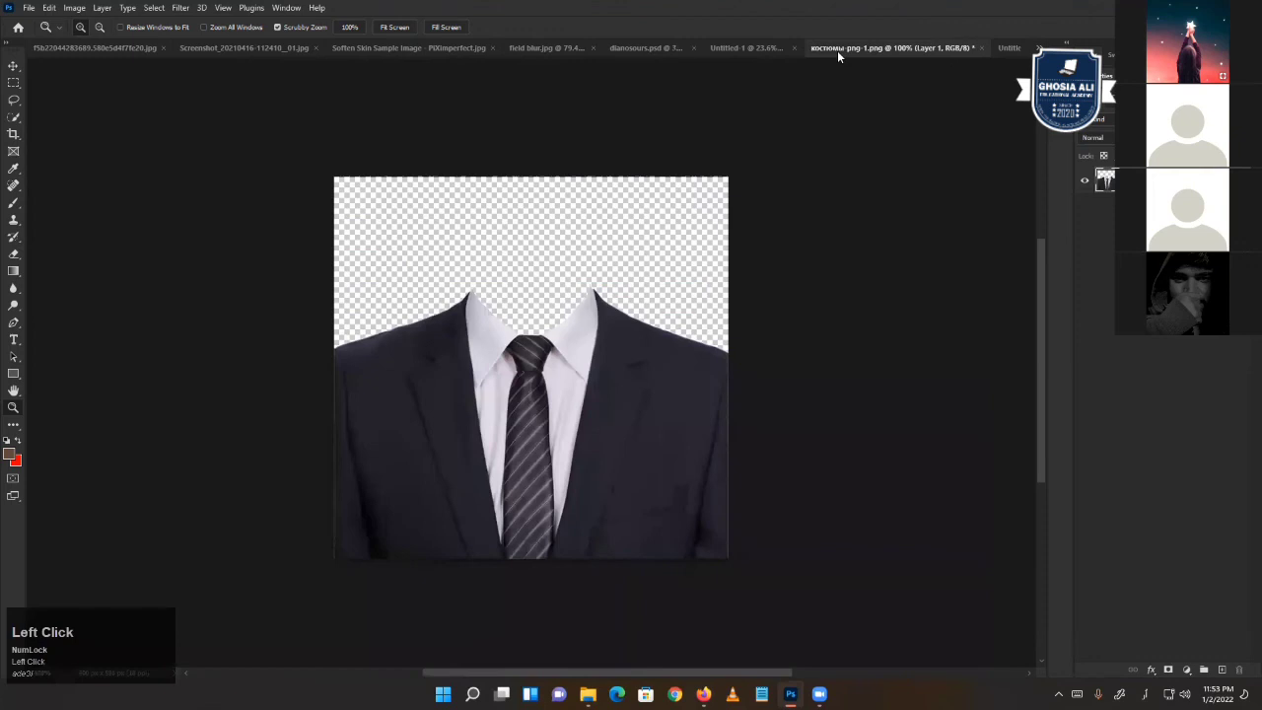
pyautogui.click(981, 48)
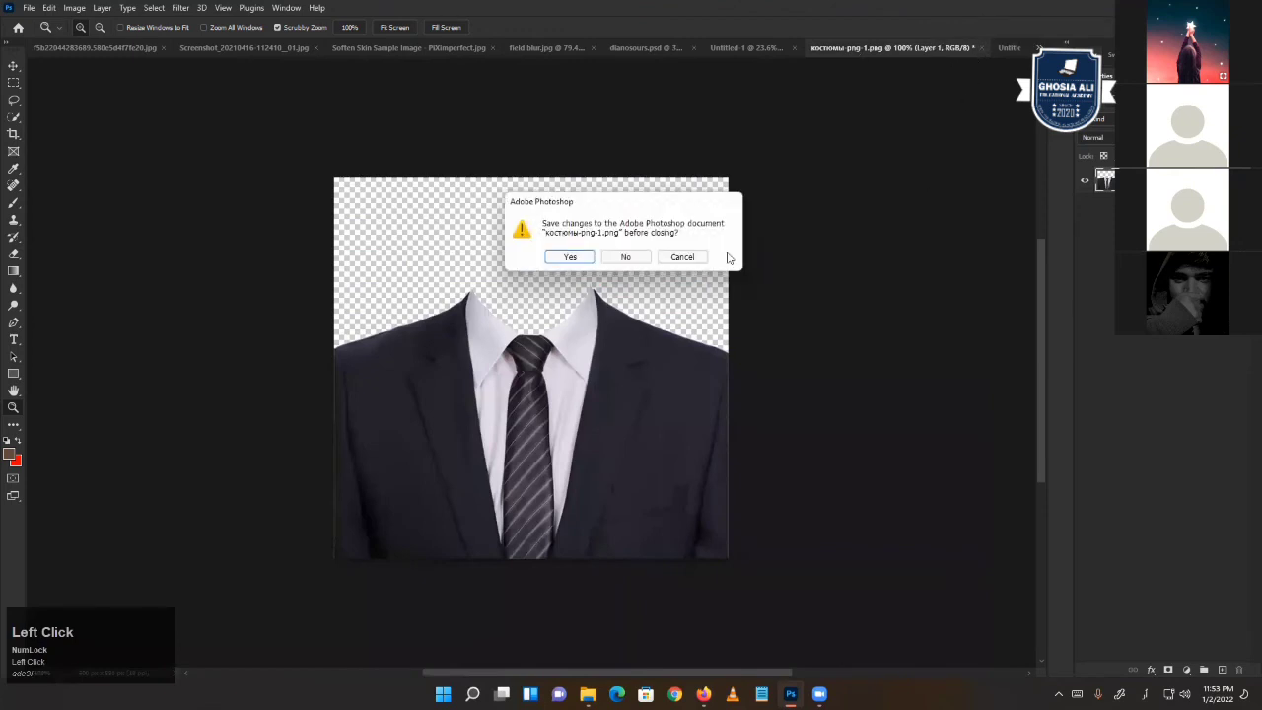
pyautogui.click(627, 262)
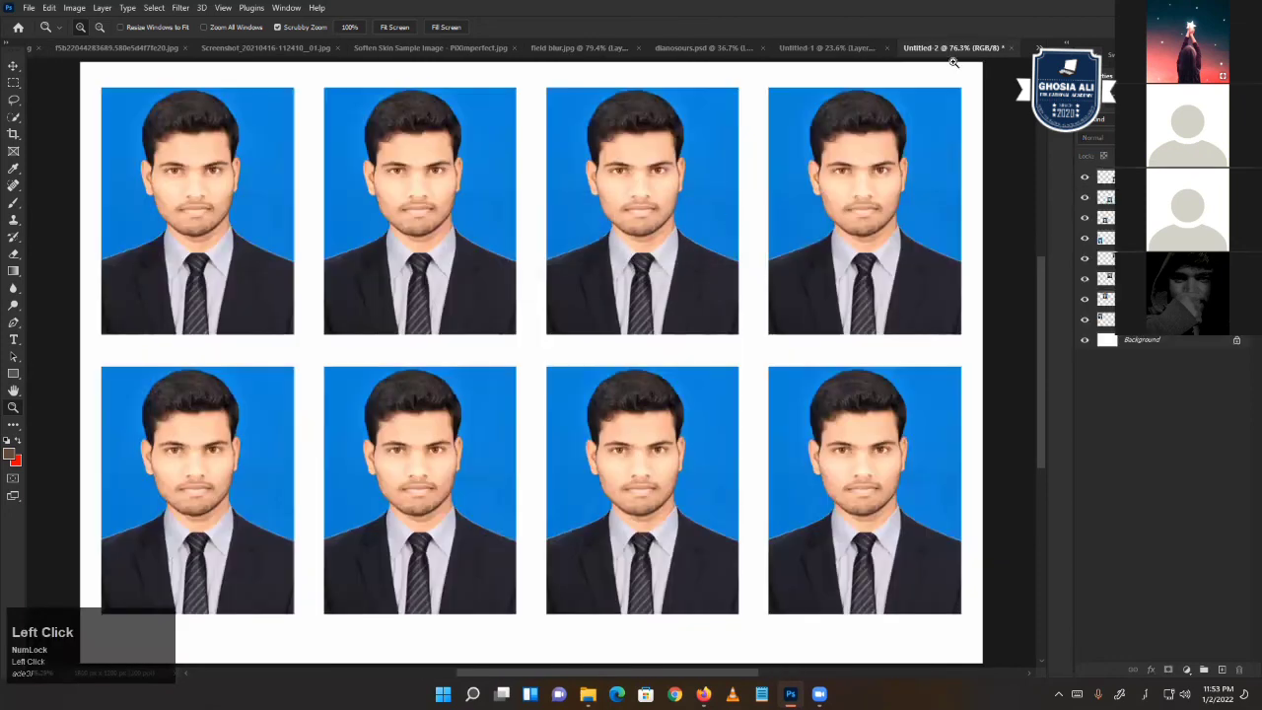
pyautogui.click(1010, 47)
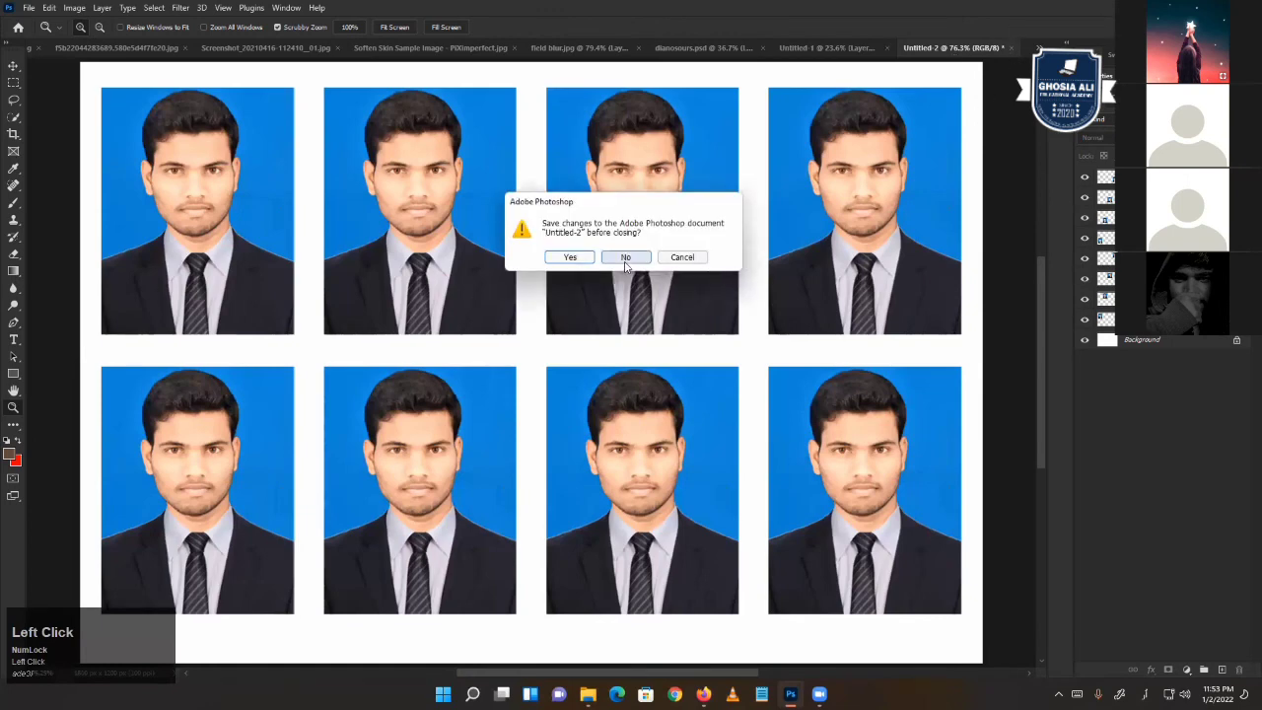
pyautogui.click(626, 259)
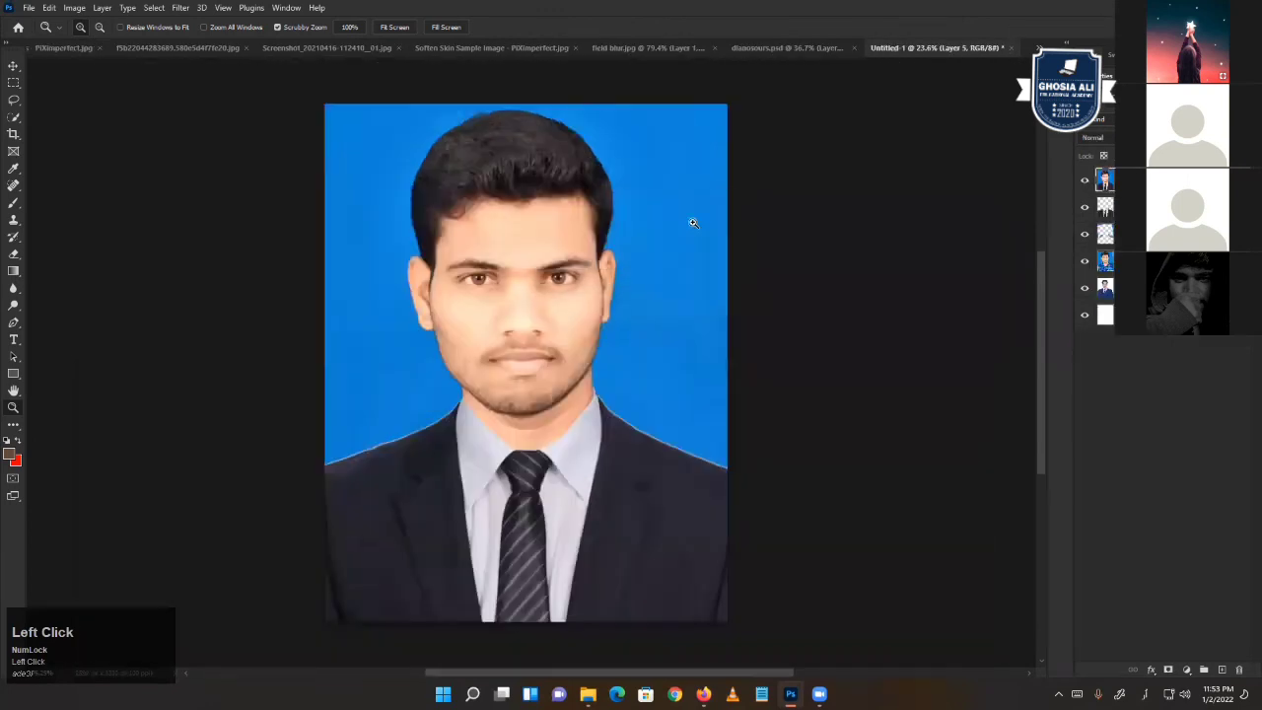
pyautogui.click(1010, 47)
pyautogui.click(625, 258)
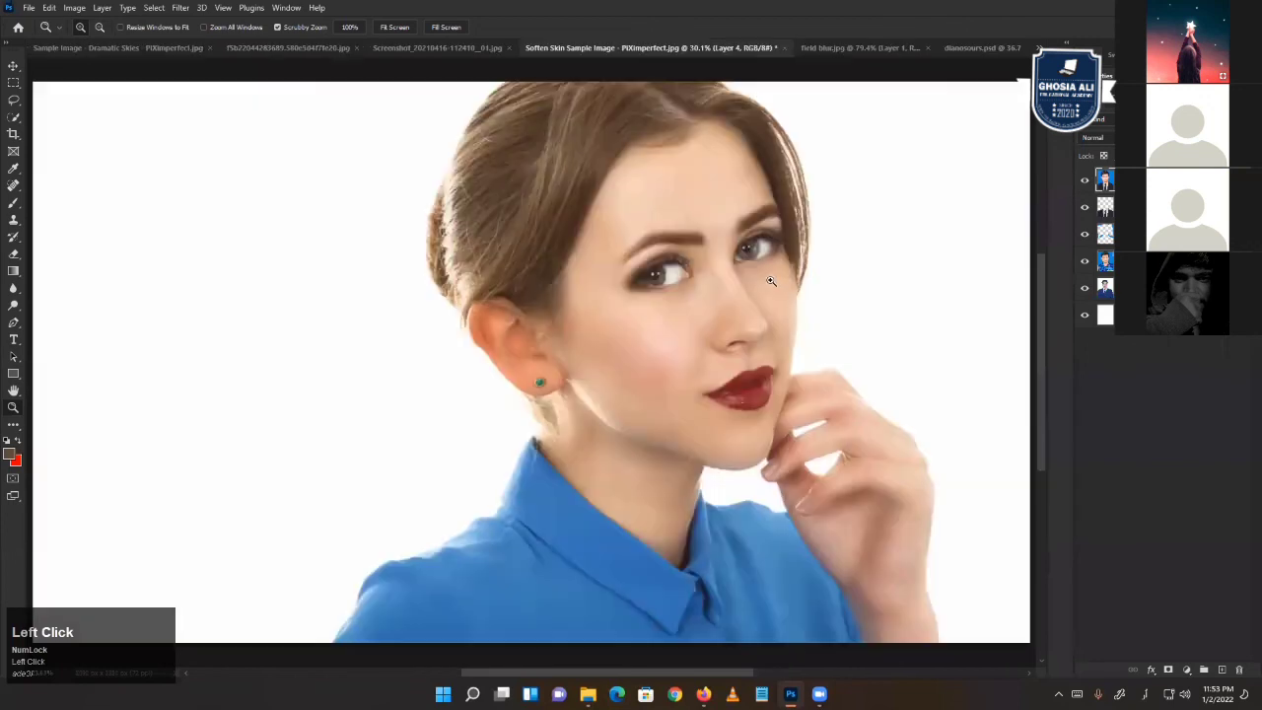
# - Close the Soften Skin sample, dianosours.psd, field blur.jpg and the Dramatic Skies sample without saving their changes
pyautogui.click(783, 48)
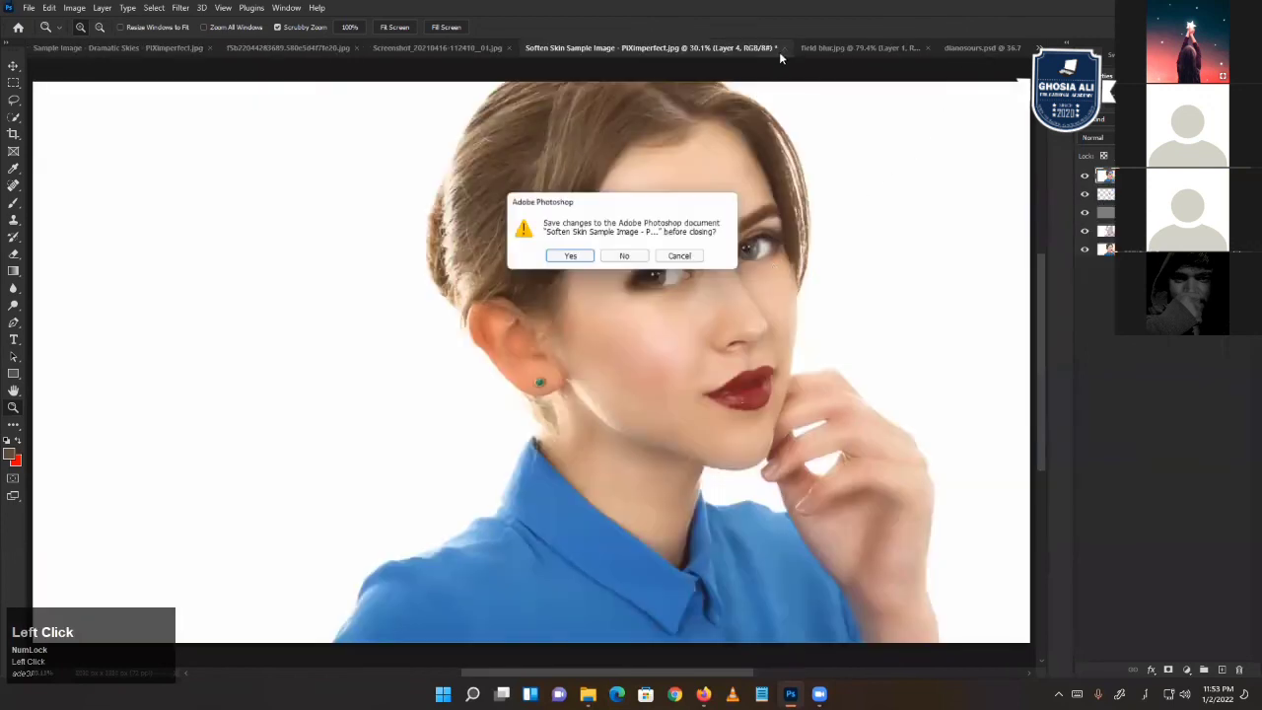
pyautogui.click(629, 258)
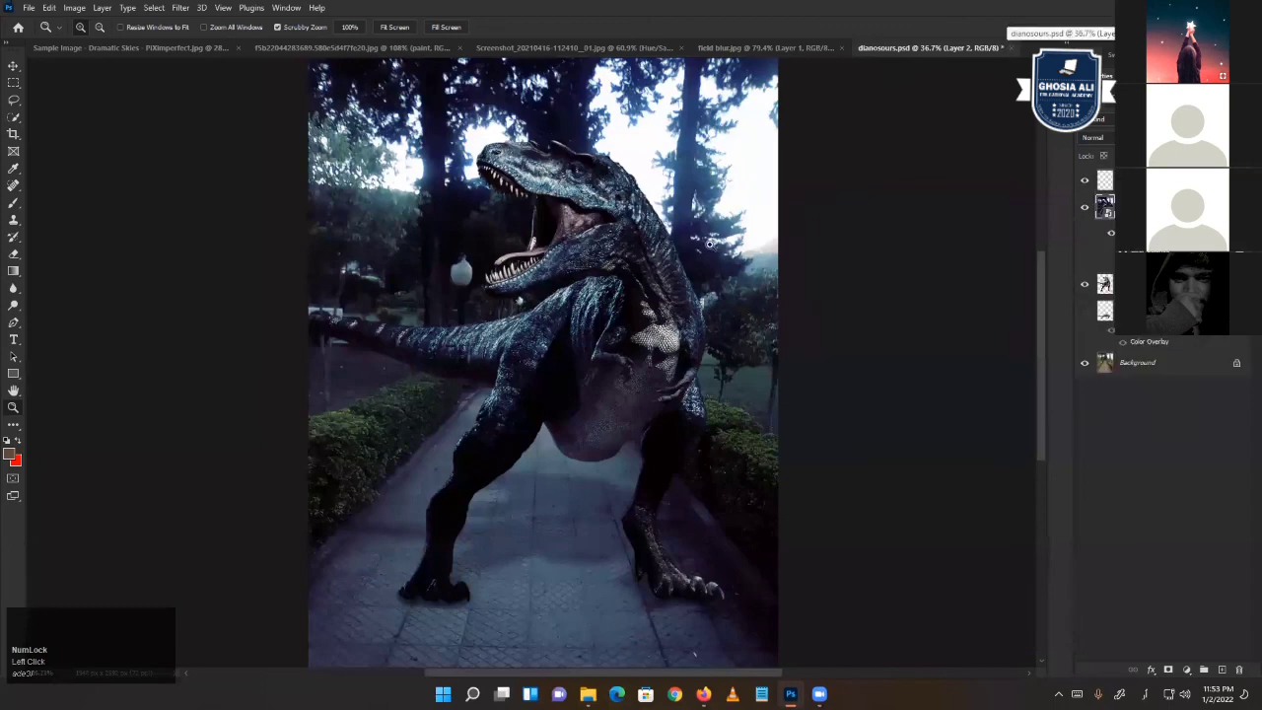
pyautogui.click(1003, 48)
pyautogui.click(623, 258)
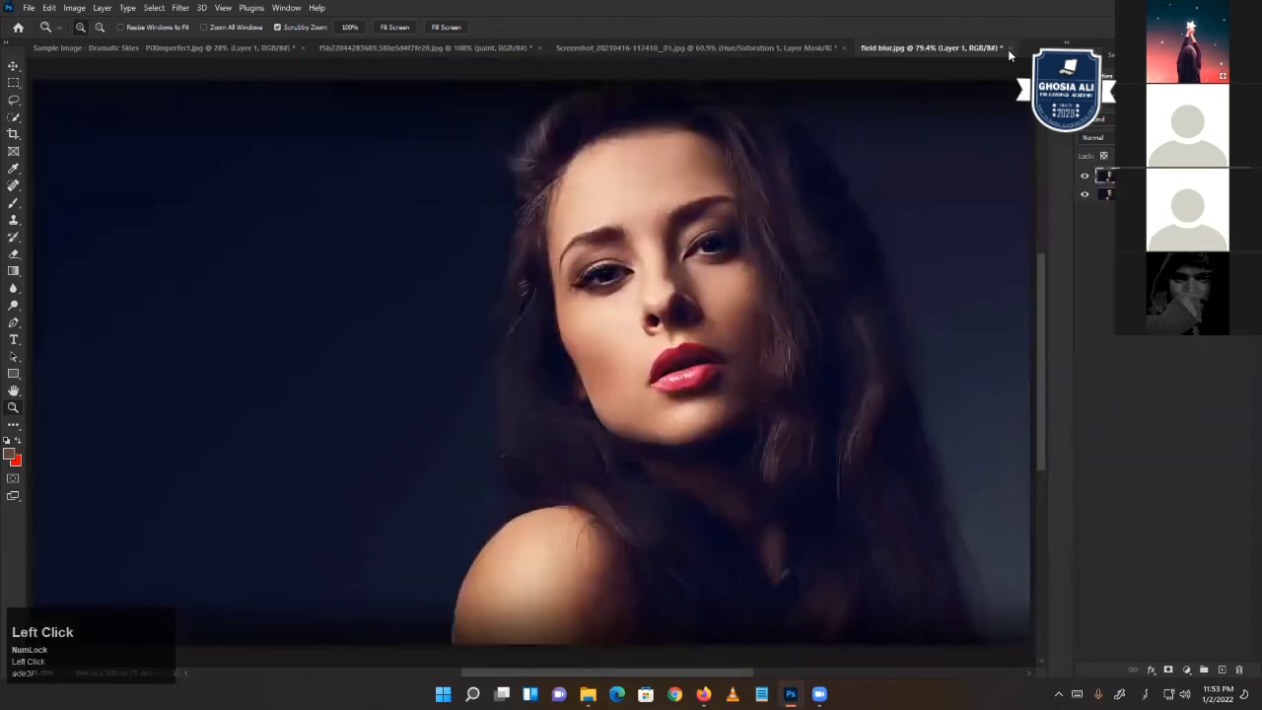
pyautogui.click(1003, 48)
pyautogui.click(623, 257)
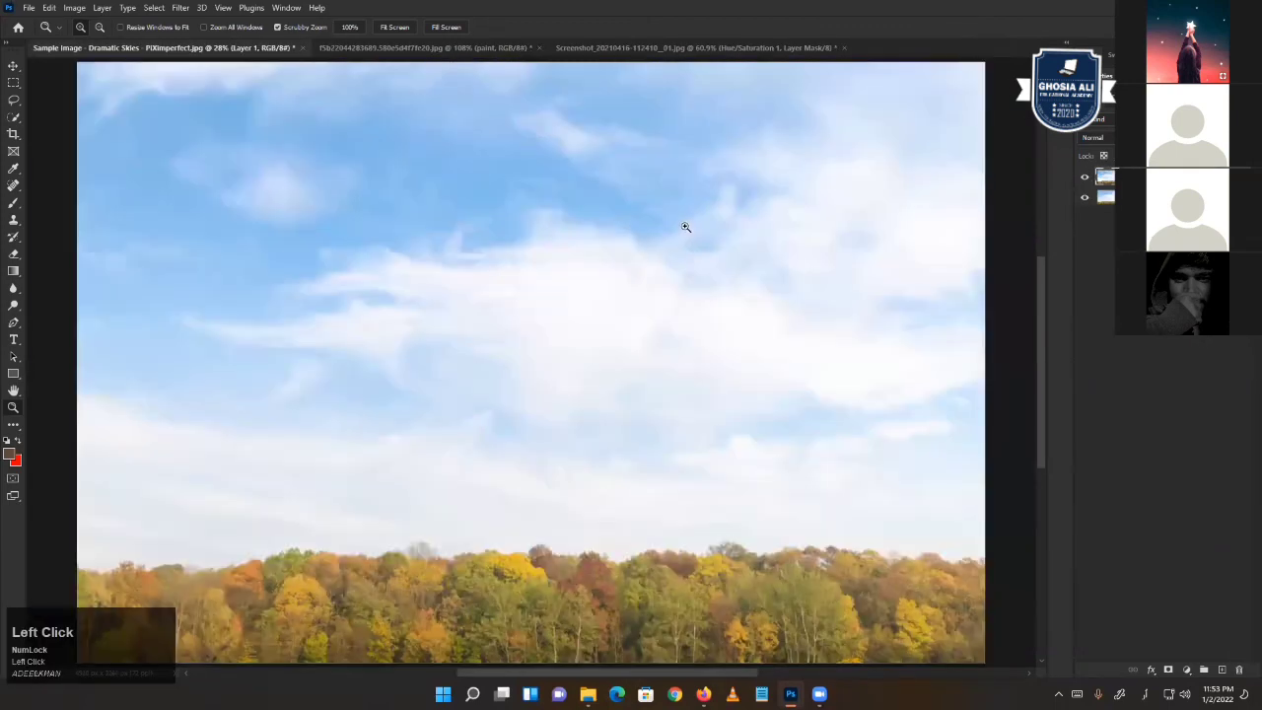
pyautogui.click(303, 47)
pyautogui.click(609, 255)
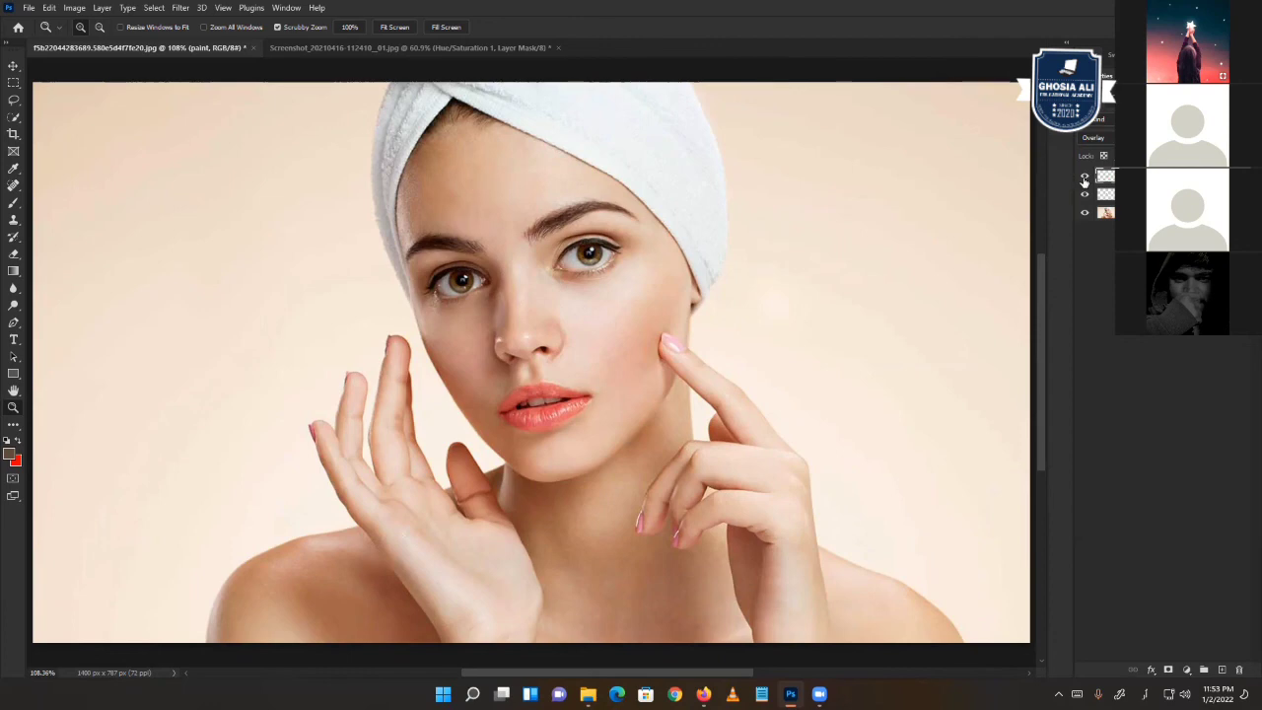
# - Hide both retouching layers of the towel portrait, examine the forehead blemishes up close, and restore the retouched view fitted on screen
pyautogui.moveTo(1085, 177); pyautogui.dragTo(1085, 194)
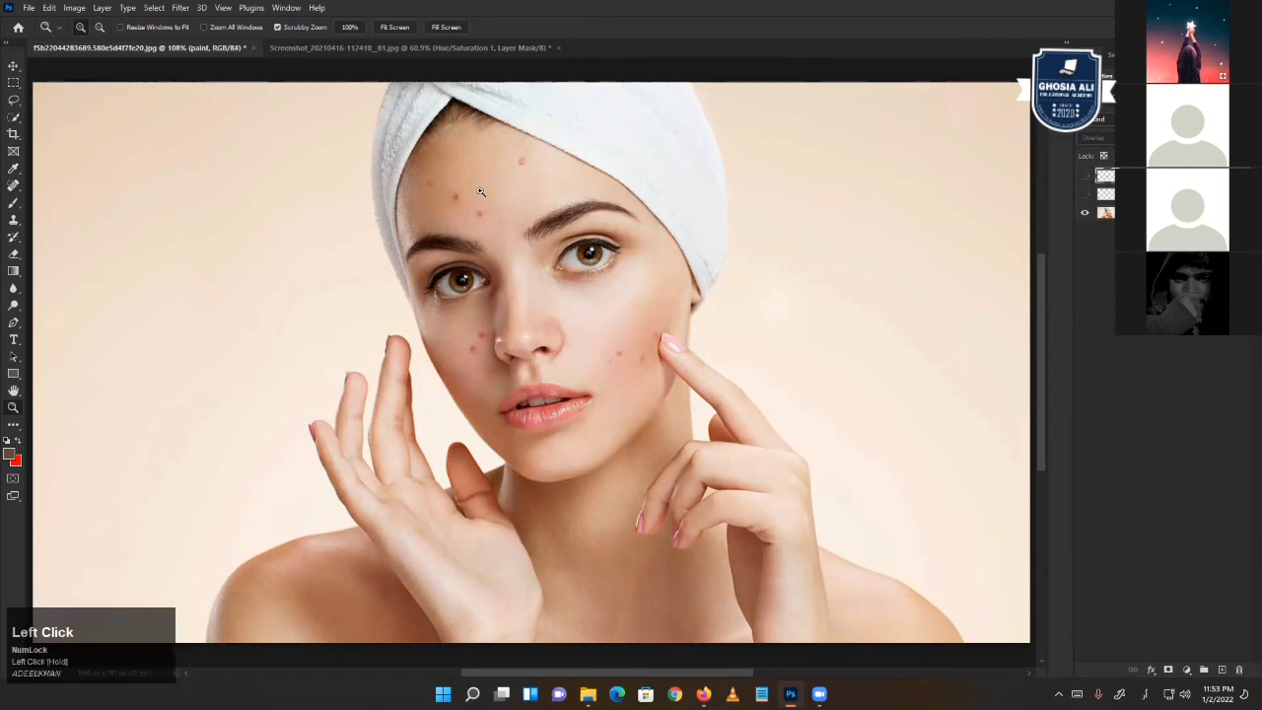
pyautogui.moveTo(481, 192); pyautogui.dragTo(549, 149)
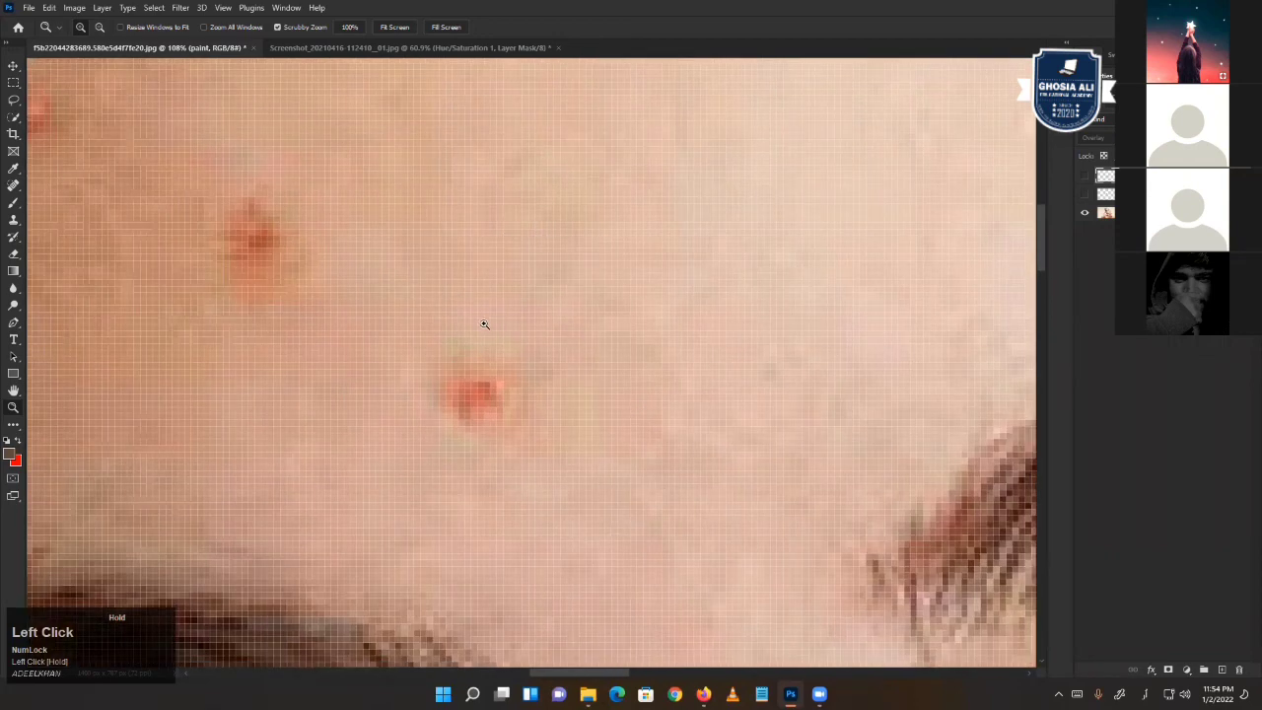
pyautogui.hotkey('ctrl', '0')
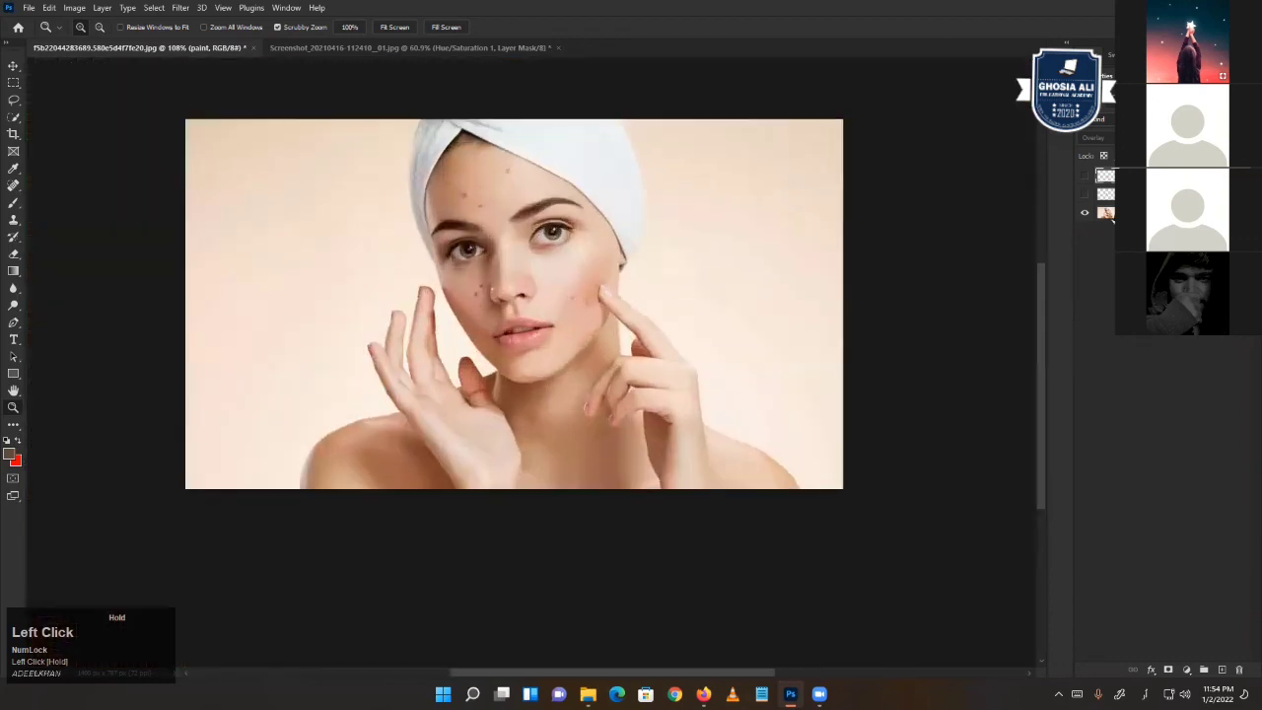
pyautogui.moveTo(1072, 189)
pyautogui.mouseDown()
pyautogui.moveTo(1086, 183)
pyautogui.moveTo(707, 400)
pyautogui.moveTo(596, 494)
pyautogui.moveTo(896, 488)
pyautogui.mouseUp()
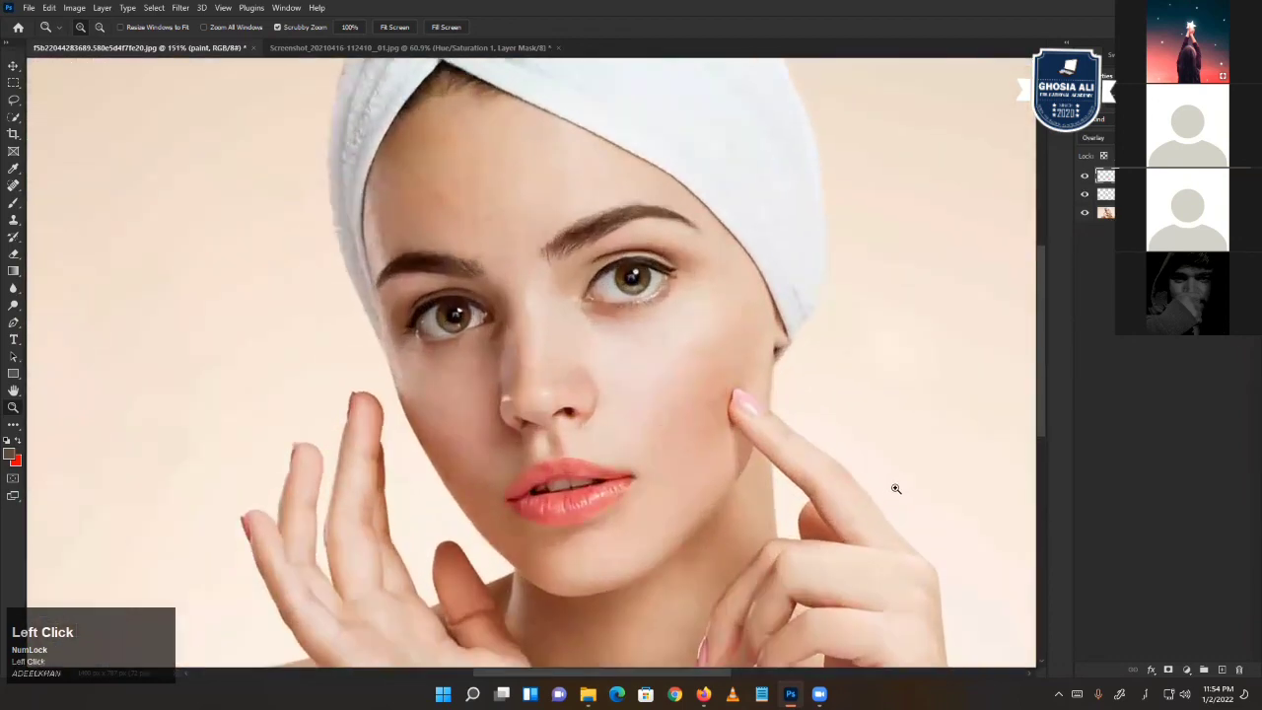
pyautogui.rightClick(834, 348)
pyautogui.click(838, 383)
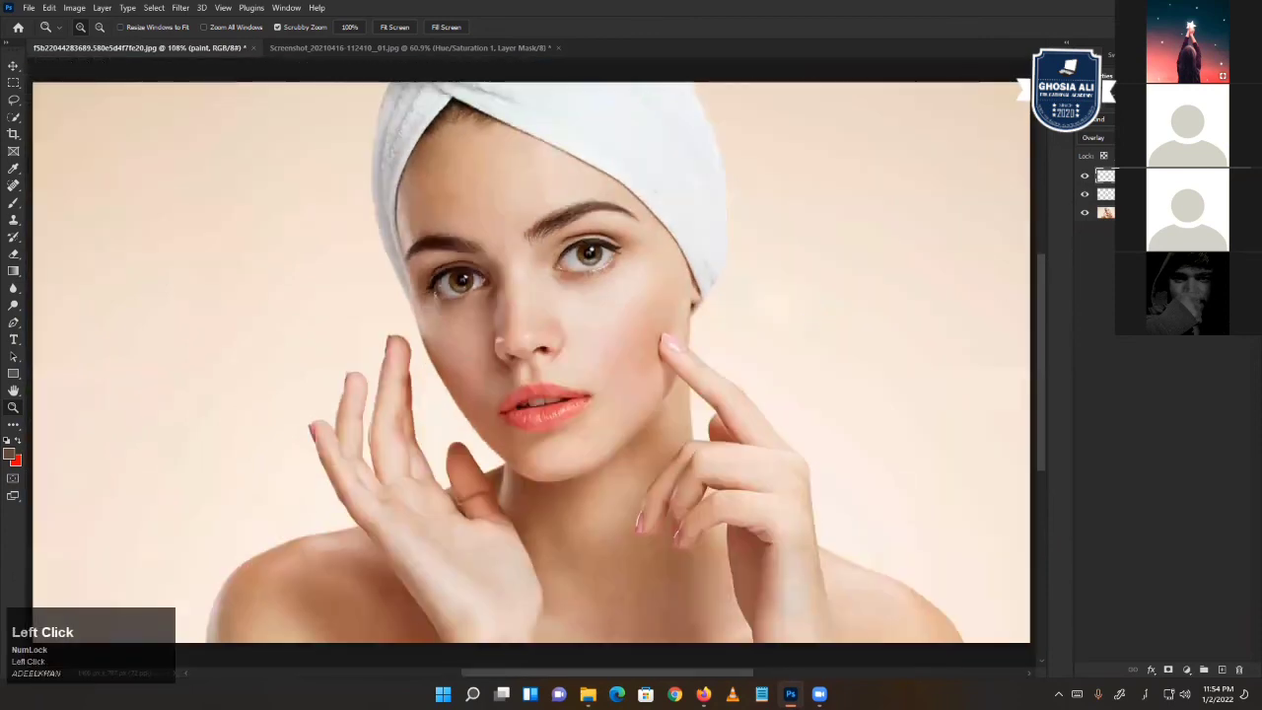
# - Toggle the lip paint layer and the blemish retouch layer separately to compare the face before and after retouching
pyautogui.click(1086, 176)
pyautogui.click(1085, 177)
pyautogui.click(1086, 194)
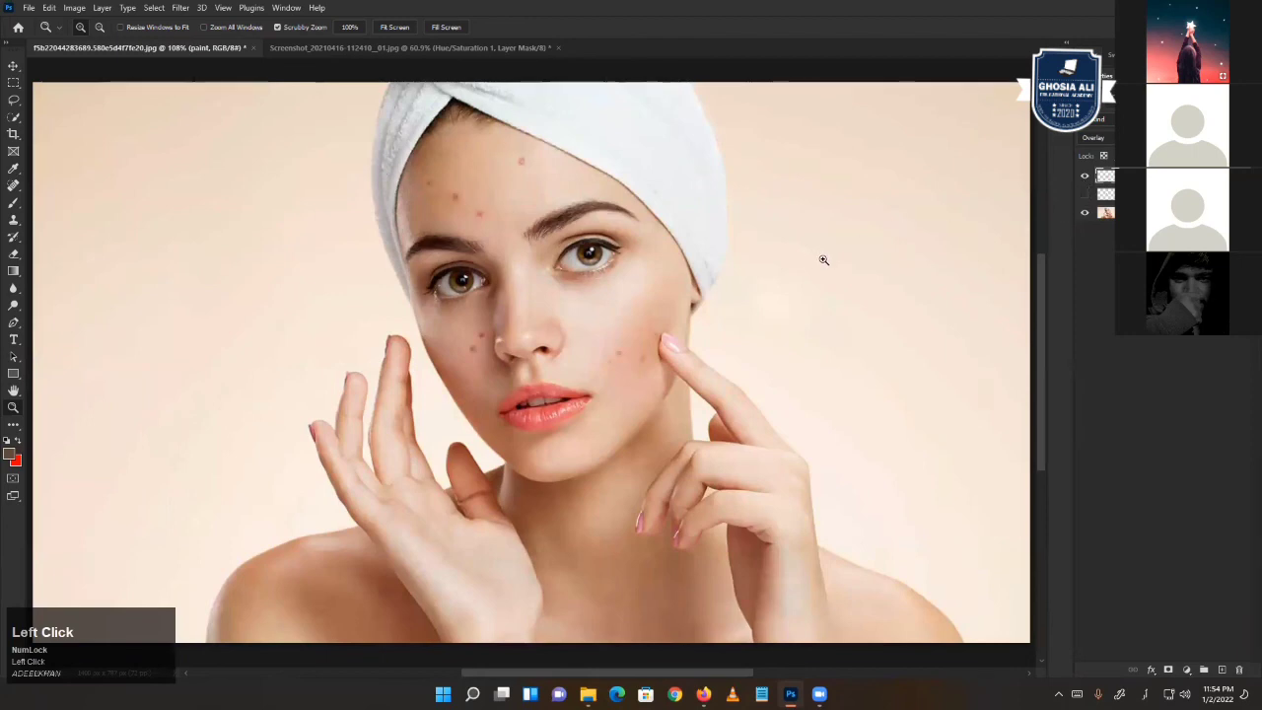
pyautogui.rightClick(855, 273)
pyautogui.click(854, 273)
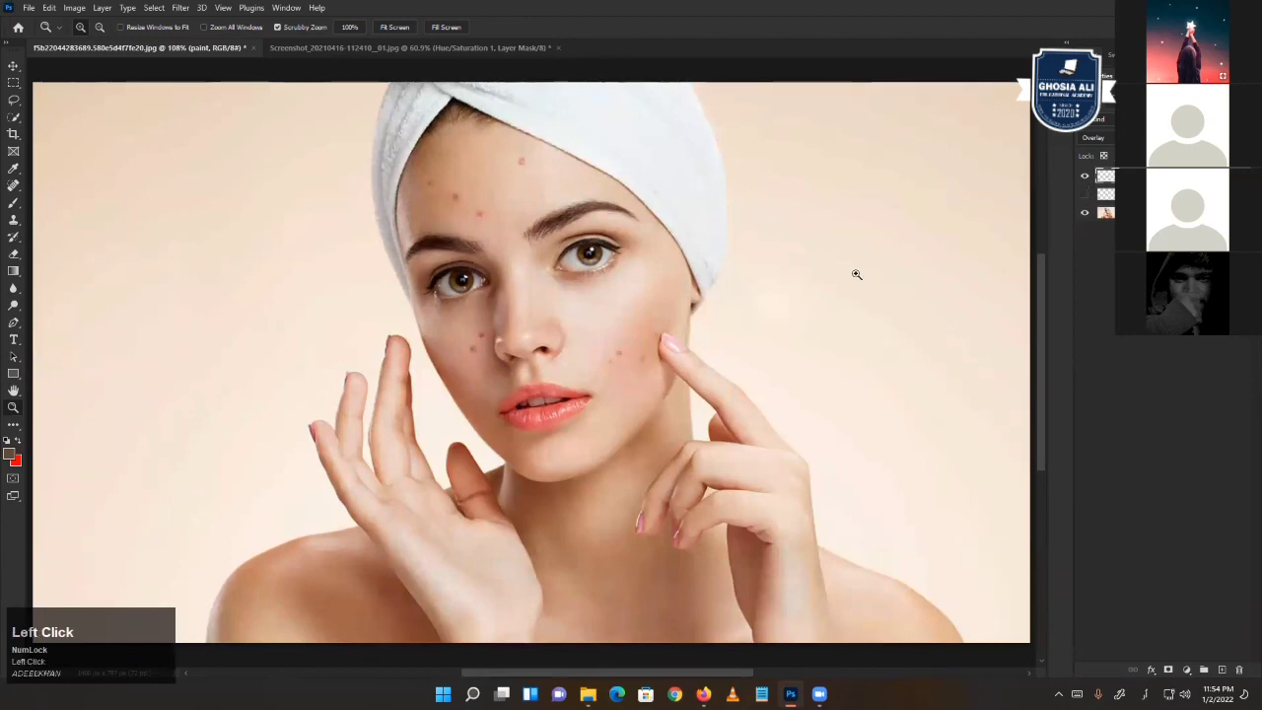
pyautogui.rightClick(542, 211)
pyautogui.click(582, 239)
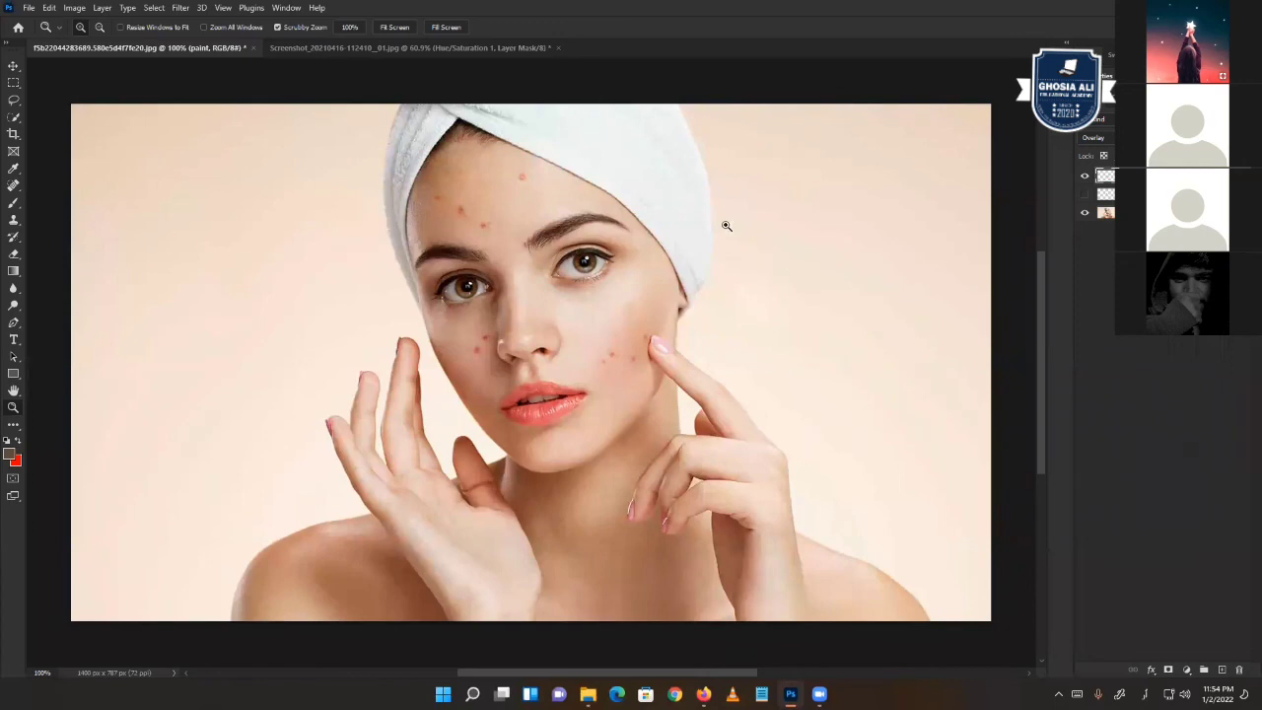
pyautogui.rightClick(901, 254)
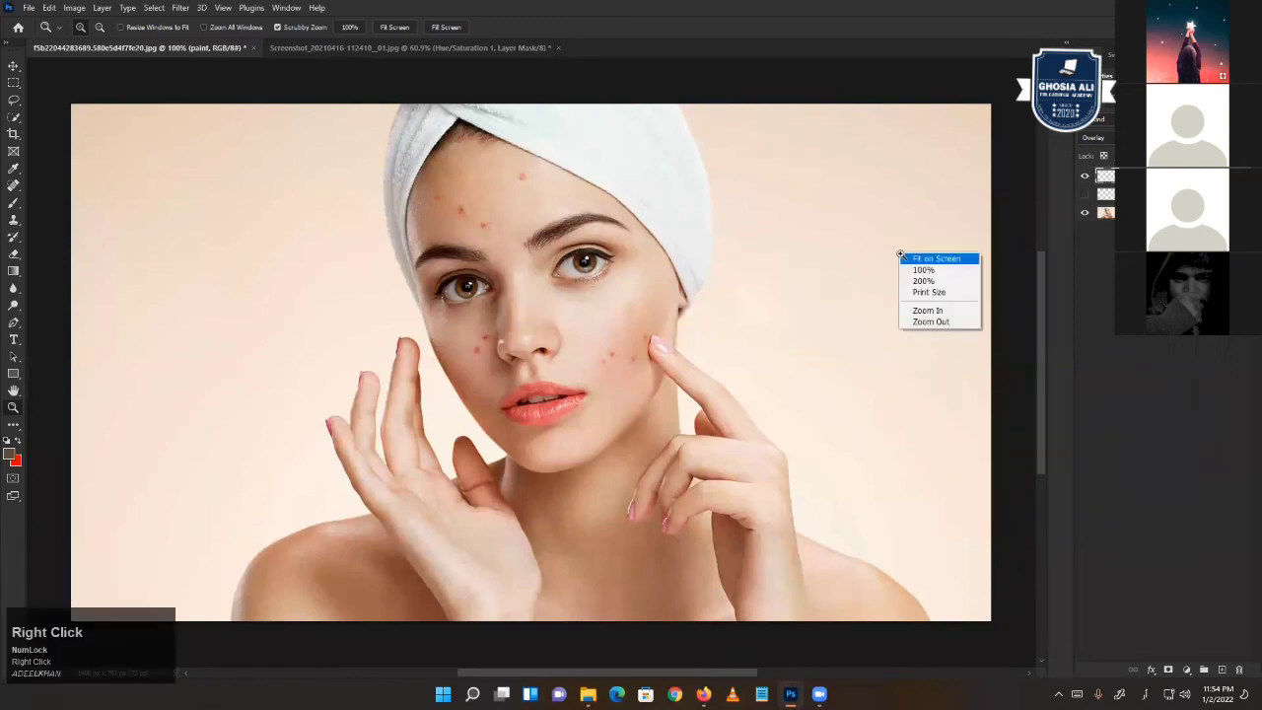
pyautogui.click(927, 254)
pyautogui.click(1085, 194)
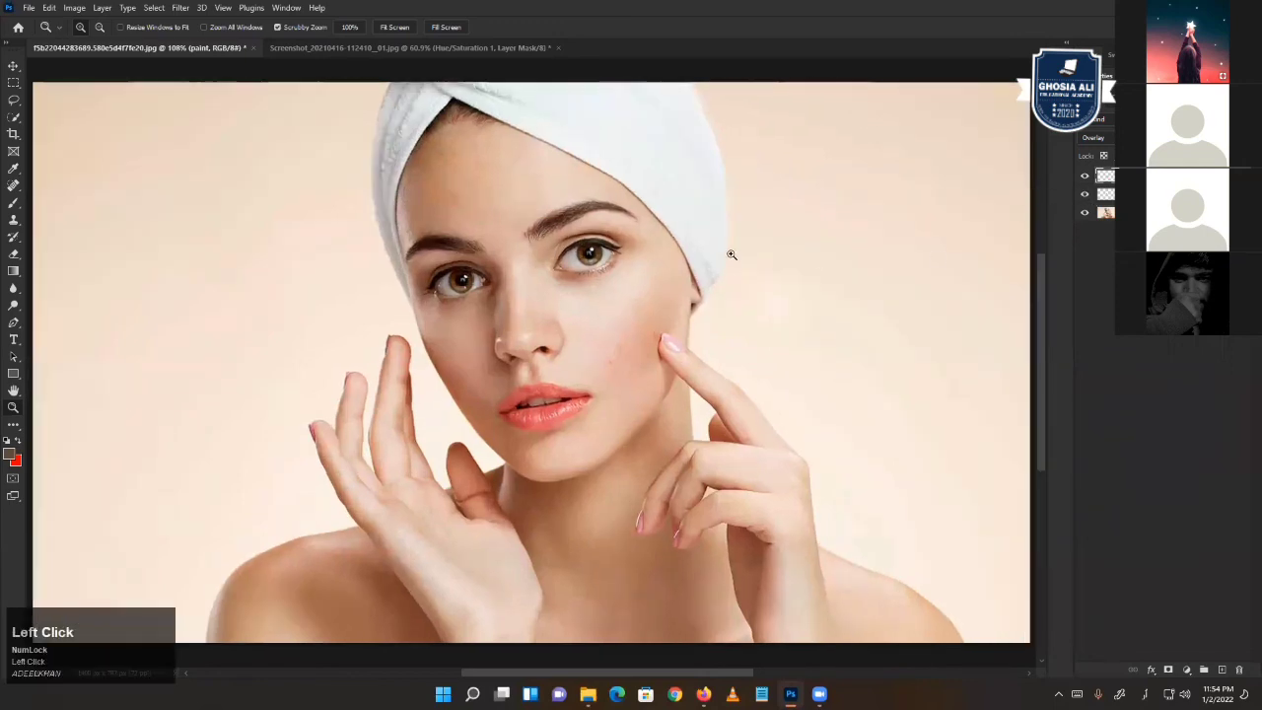
# - Close the retouched towel portrait without saving its changes
pyautogui.click(252, 47)
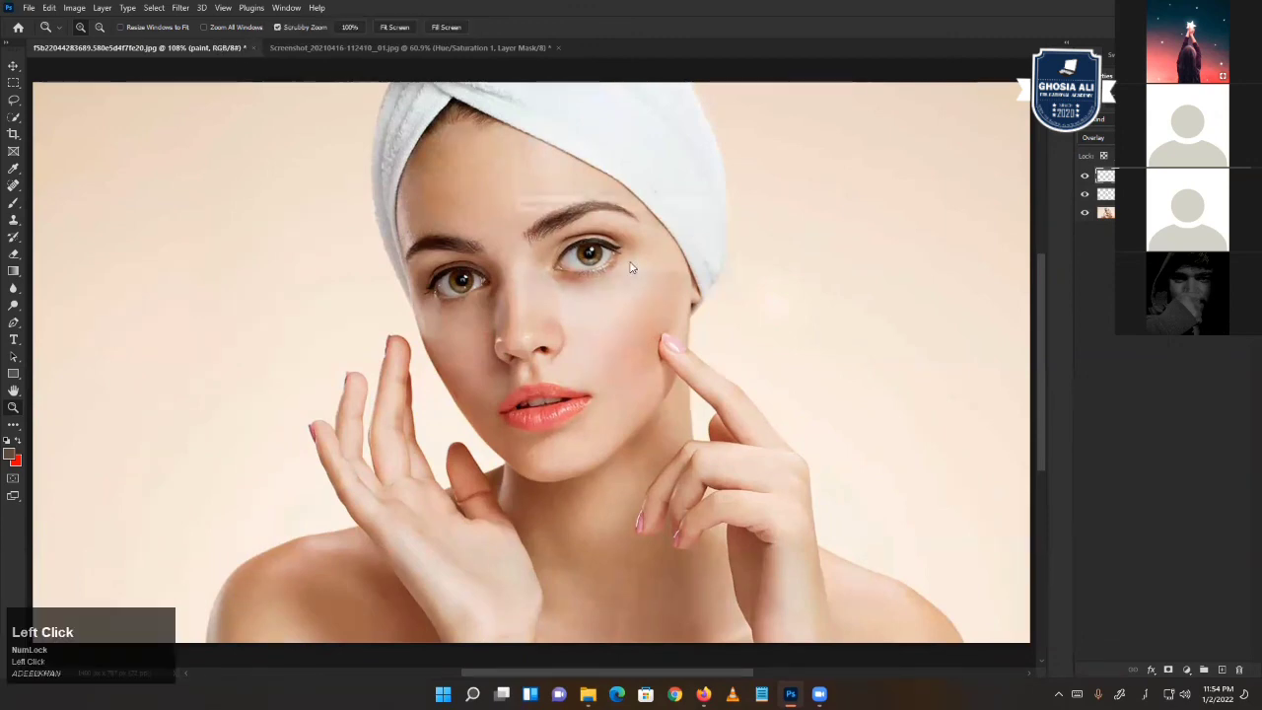
pyautogui.click(627, 266)
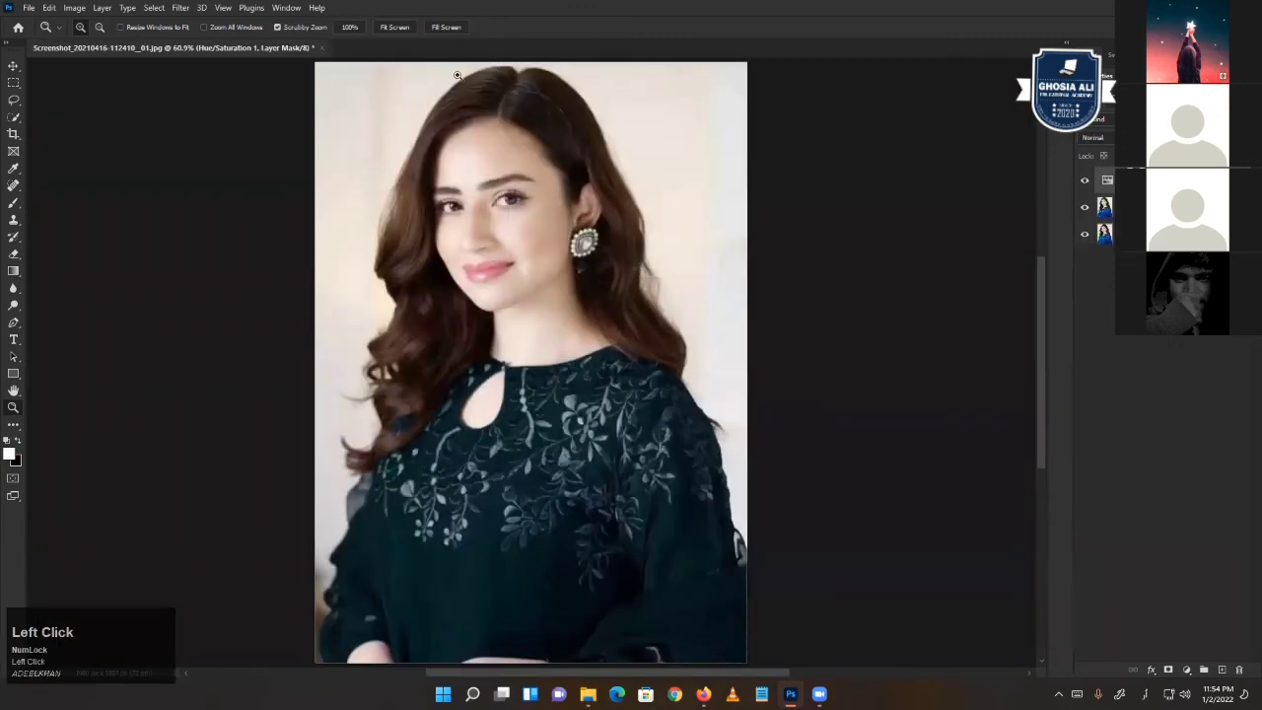